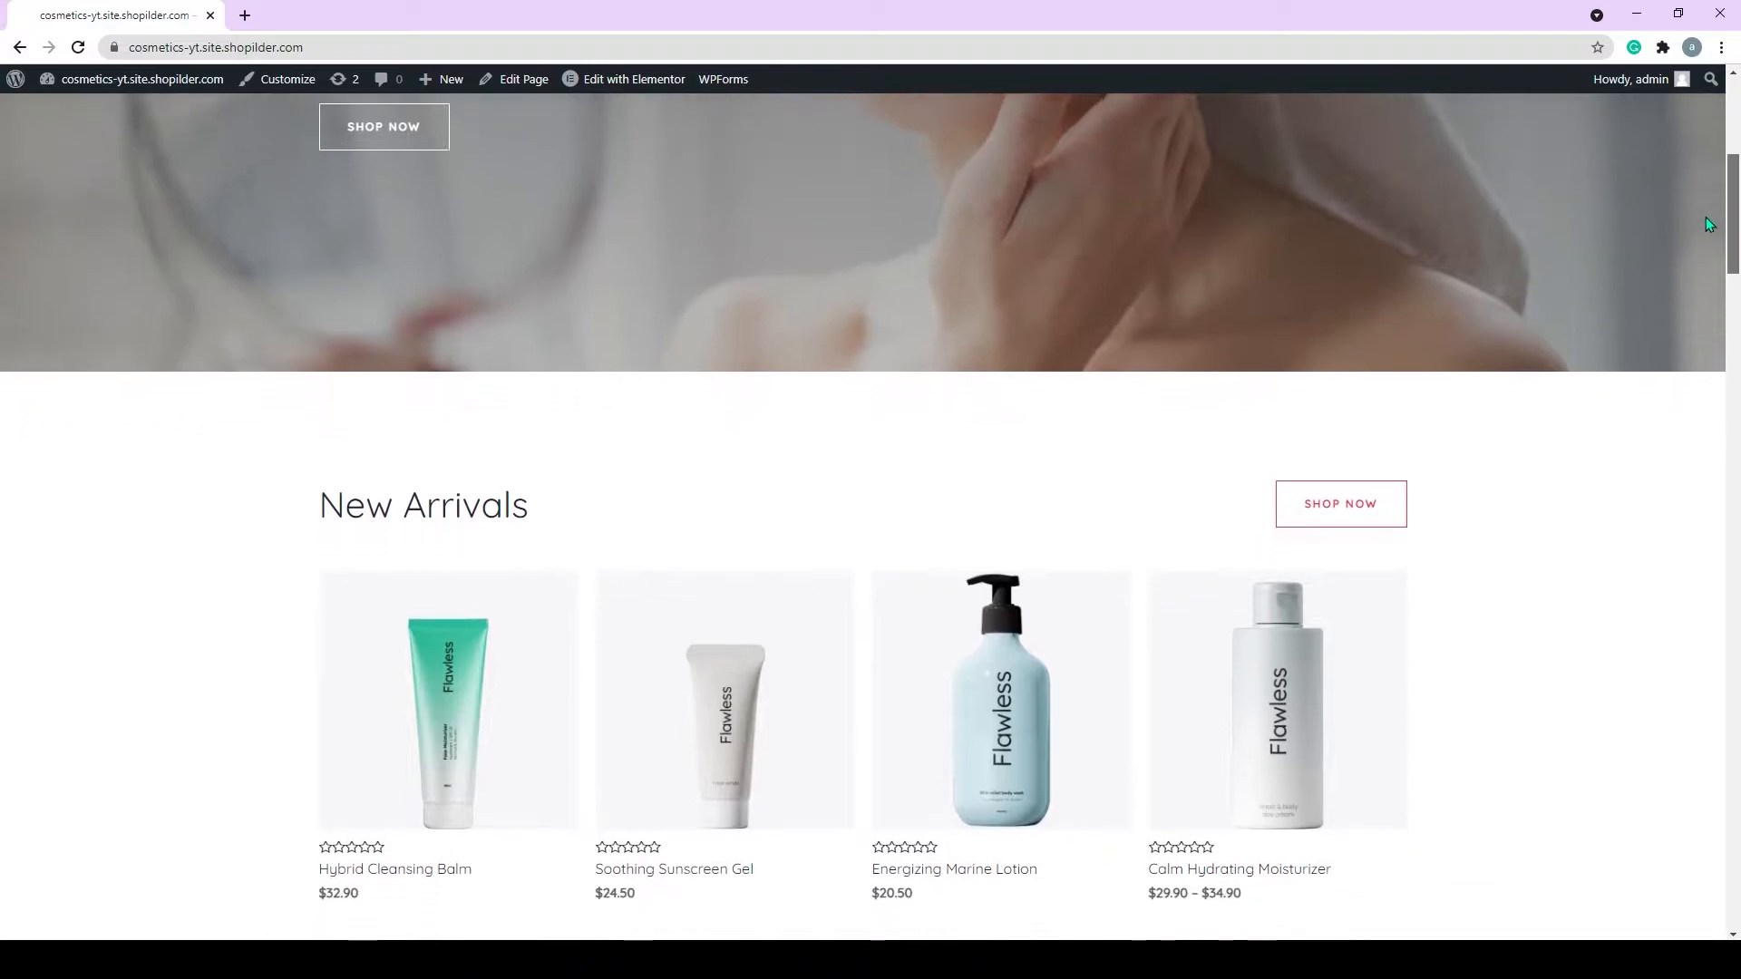
Review the cosmetics store's home page from New Arrivals down to the customer favourites and testimonials.
scroll(1688, 263, "down", 3)
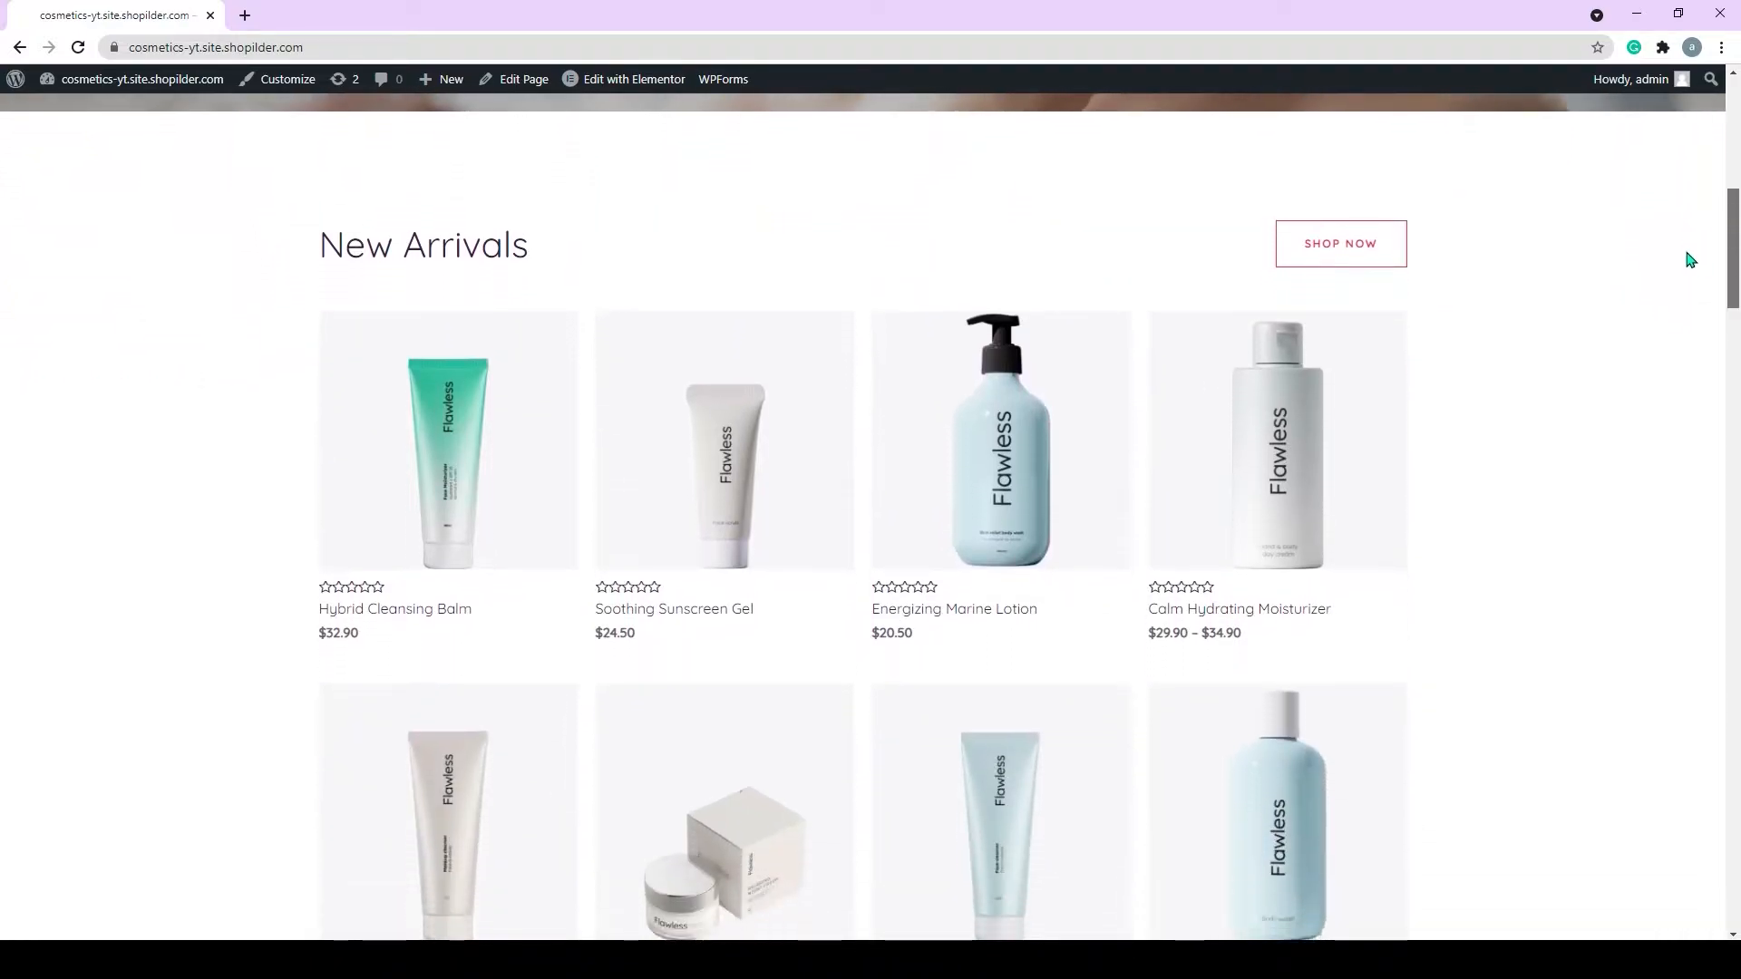
scroll(1676, 284, "down", 3)
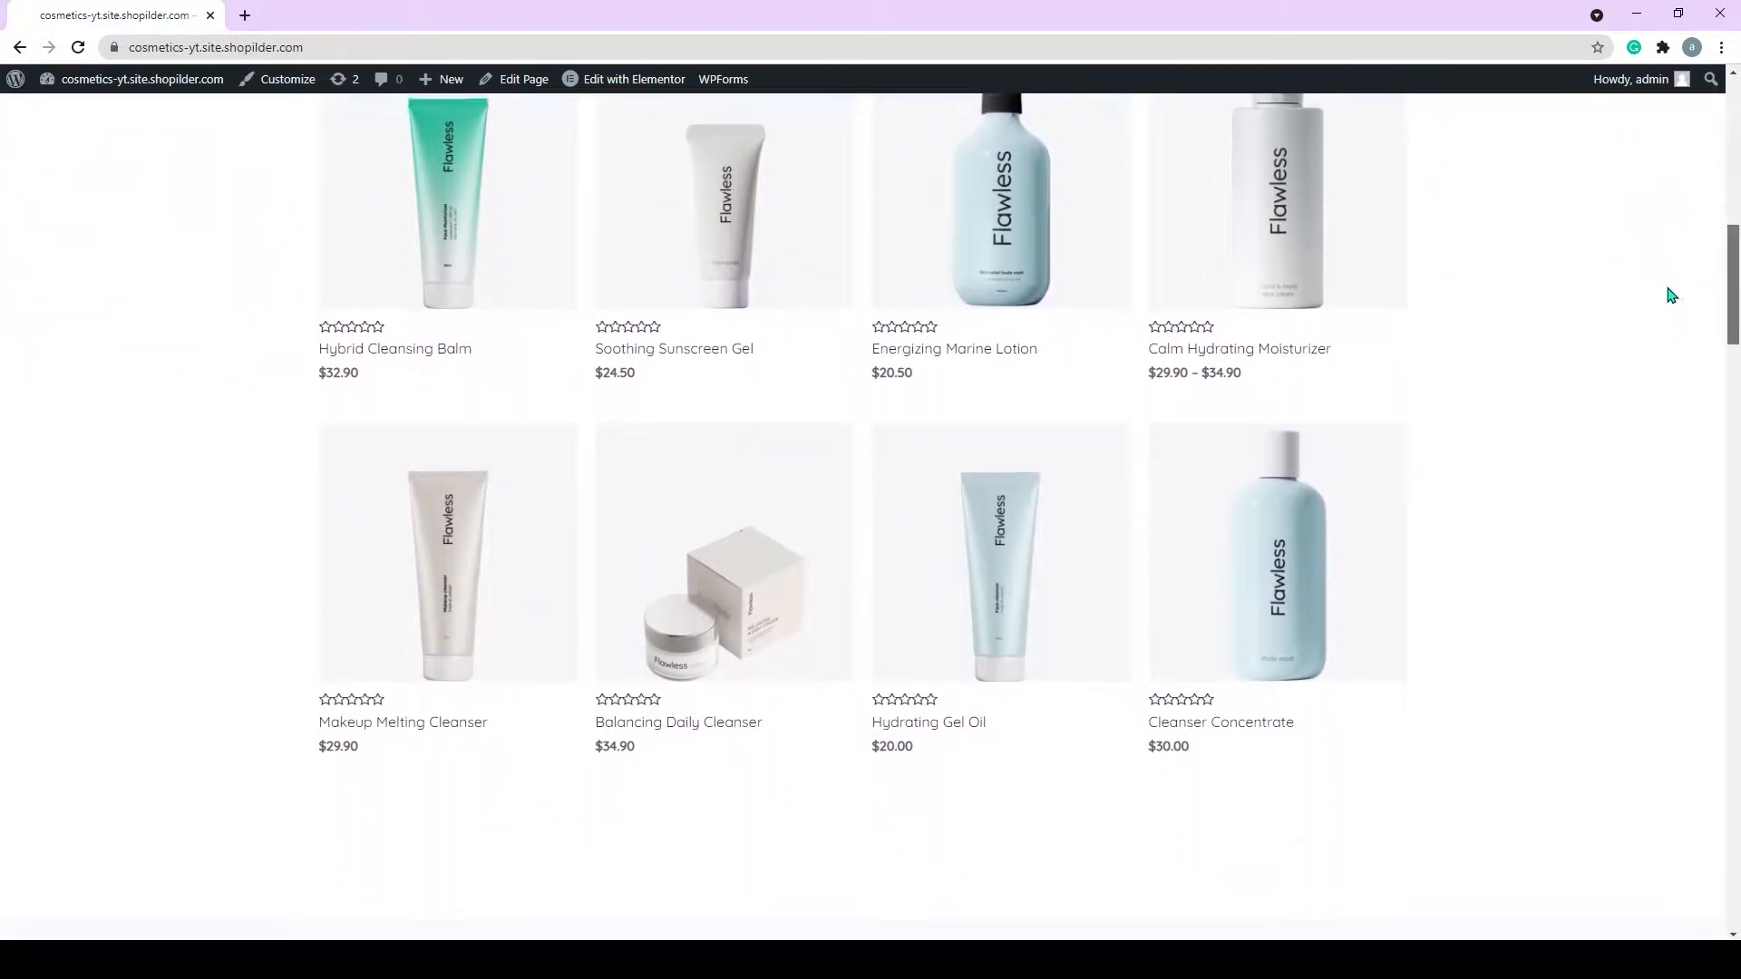
scroll(1656, 331, "down", 3)
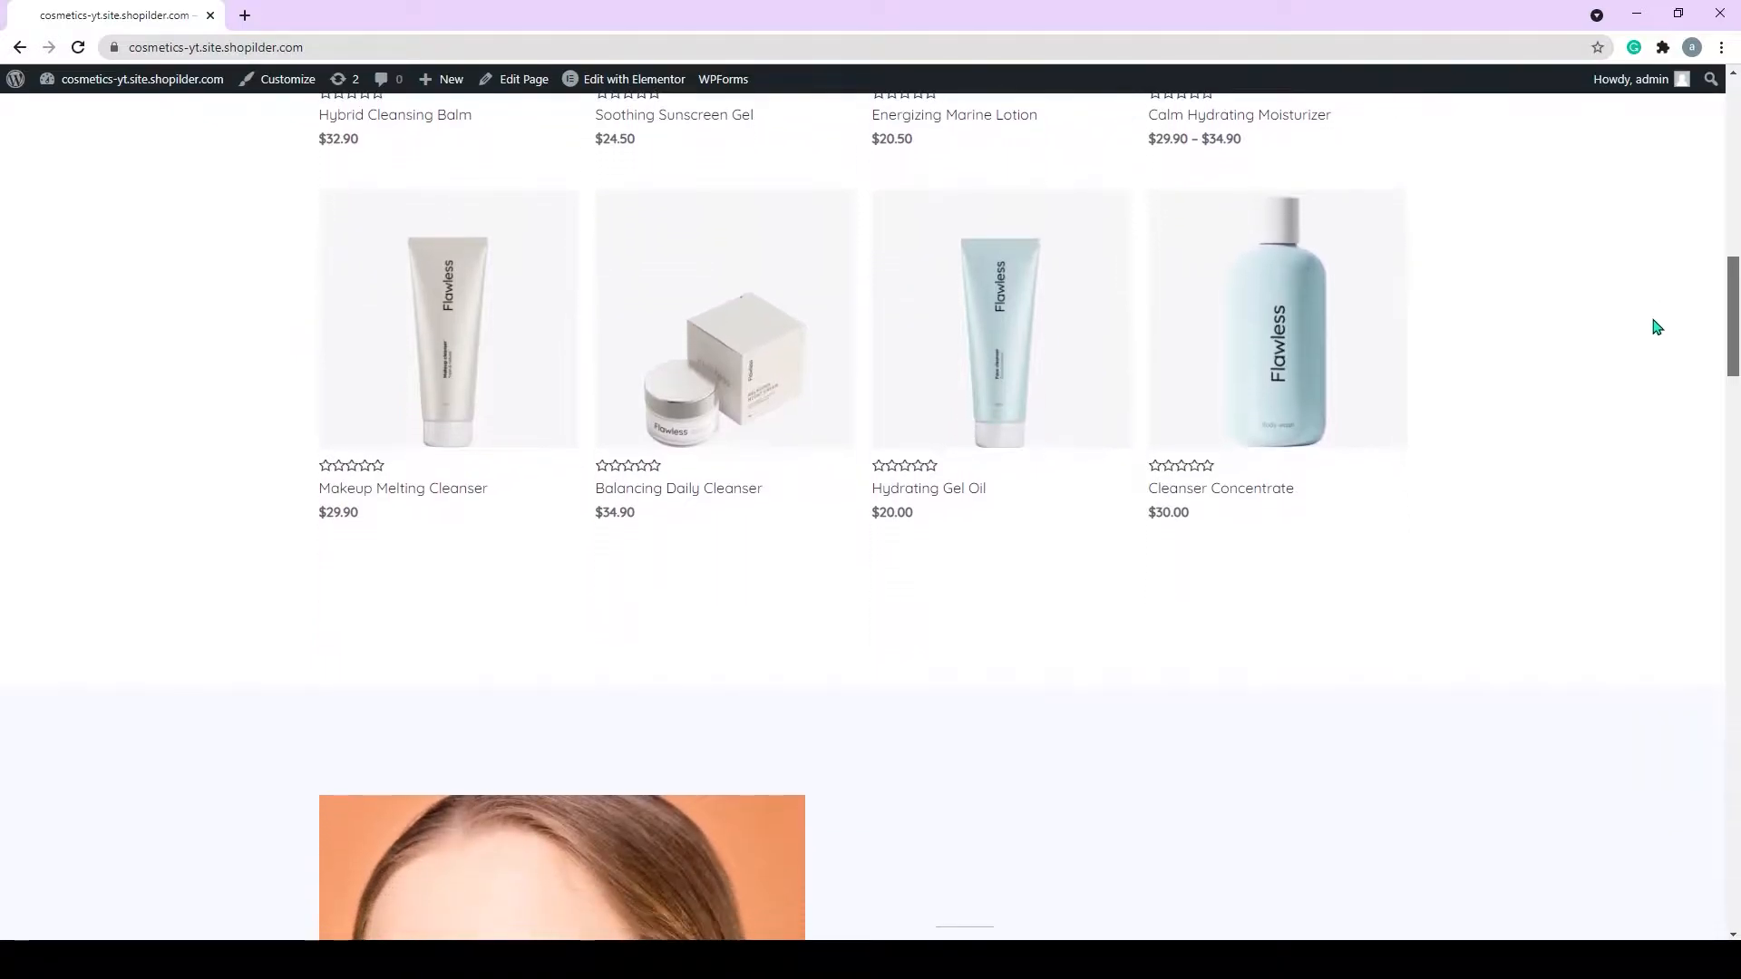
scroll(1649, 360, "down", 4)
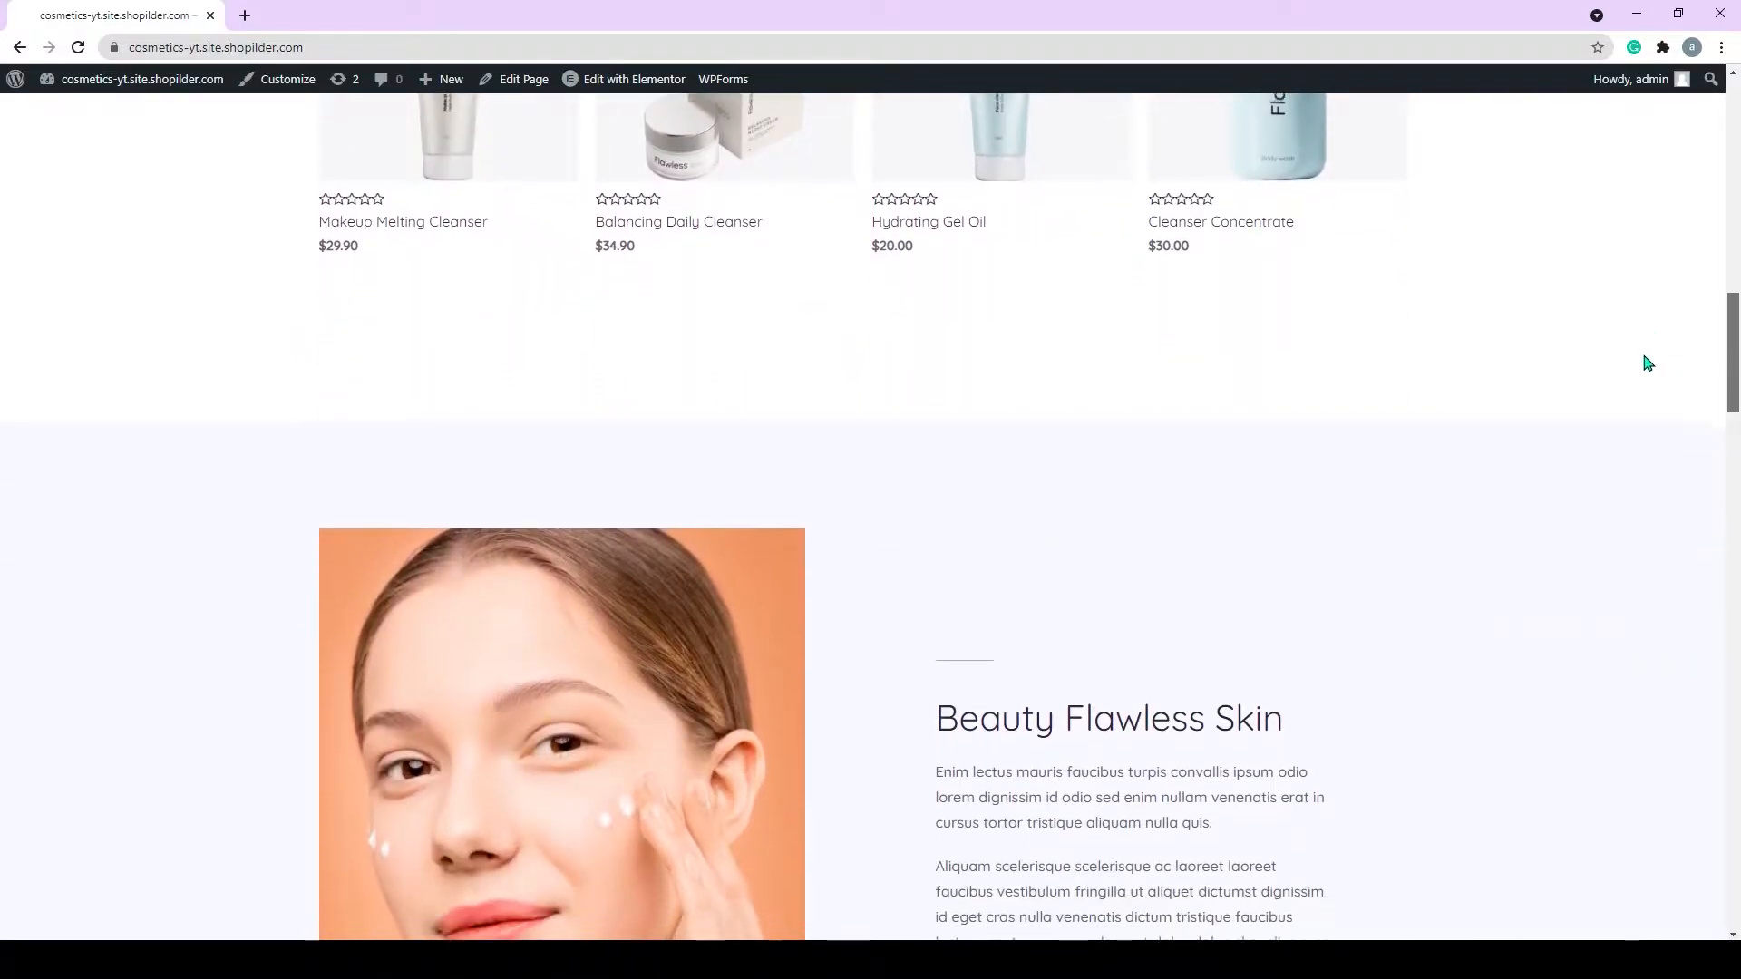
scroll(1645, 415, "down", 5)
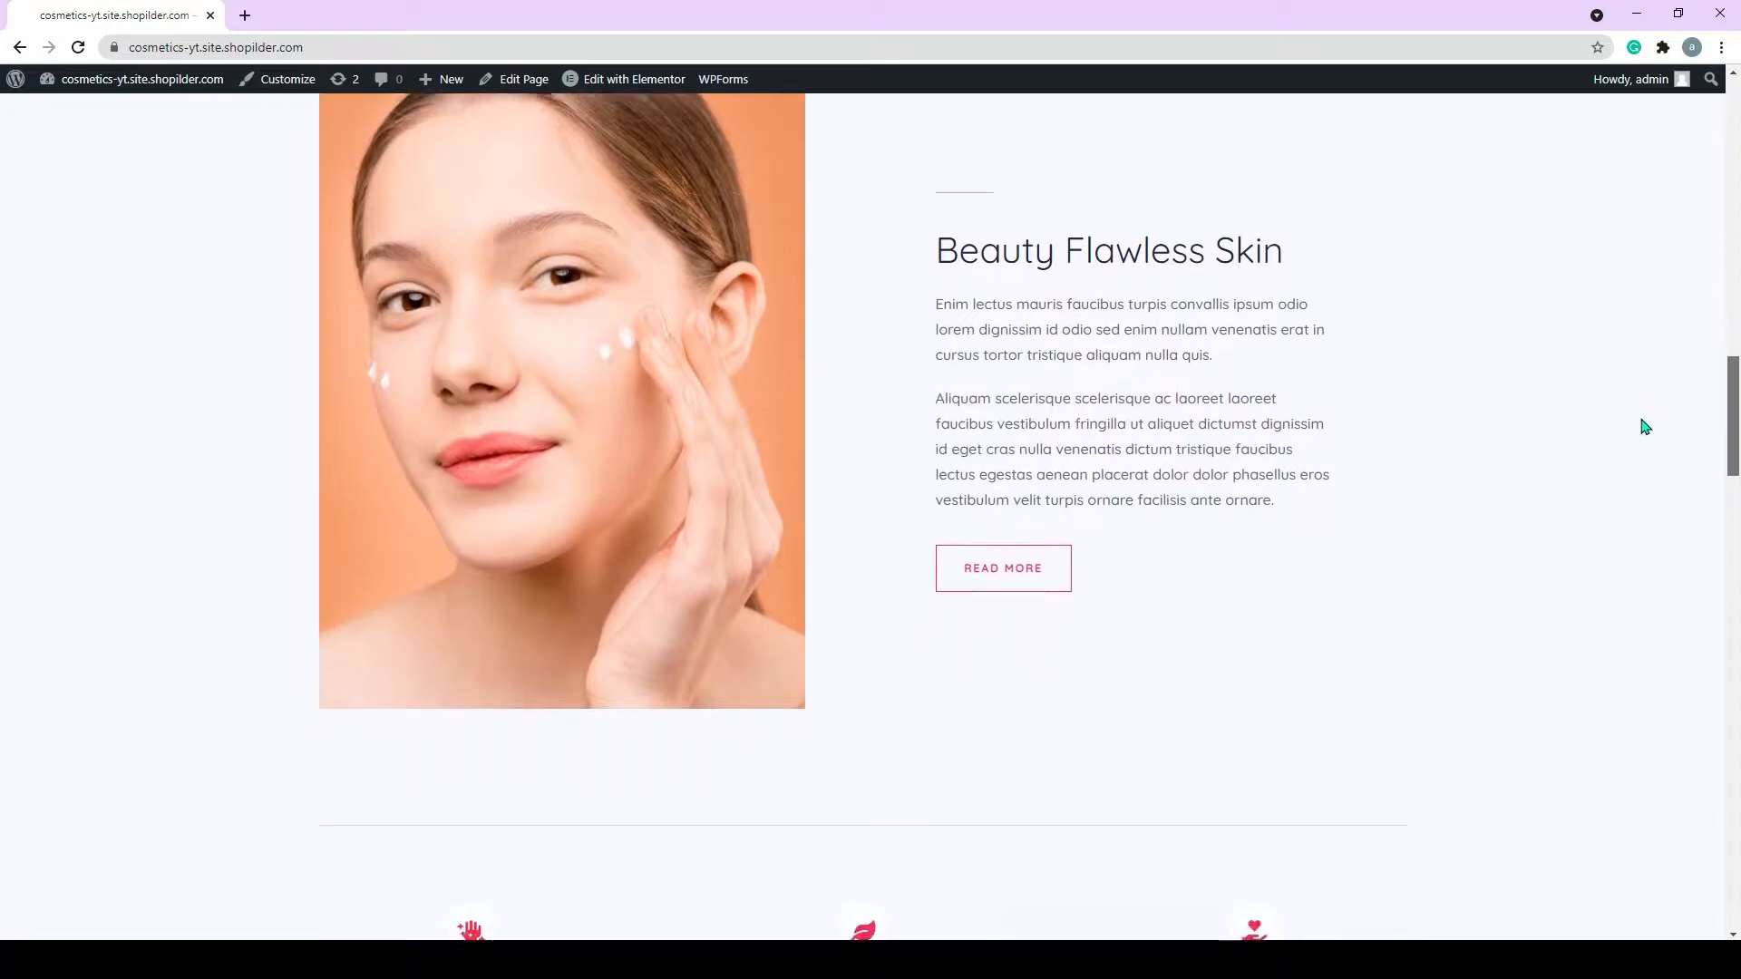
scroll(1647, 483, "down", 5)
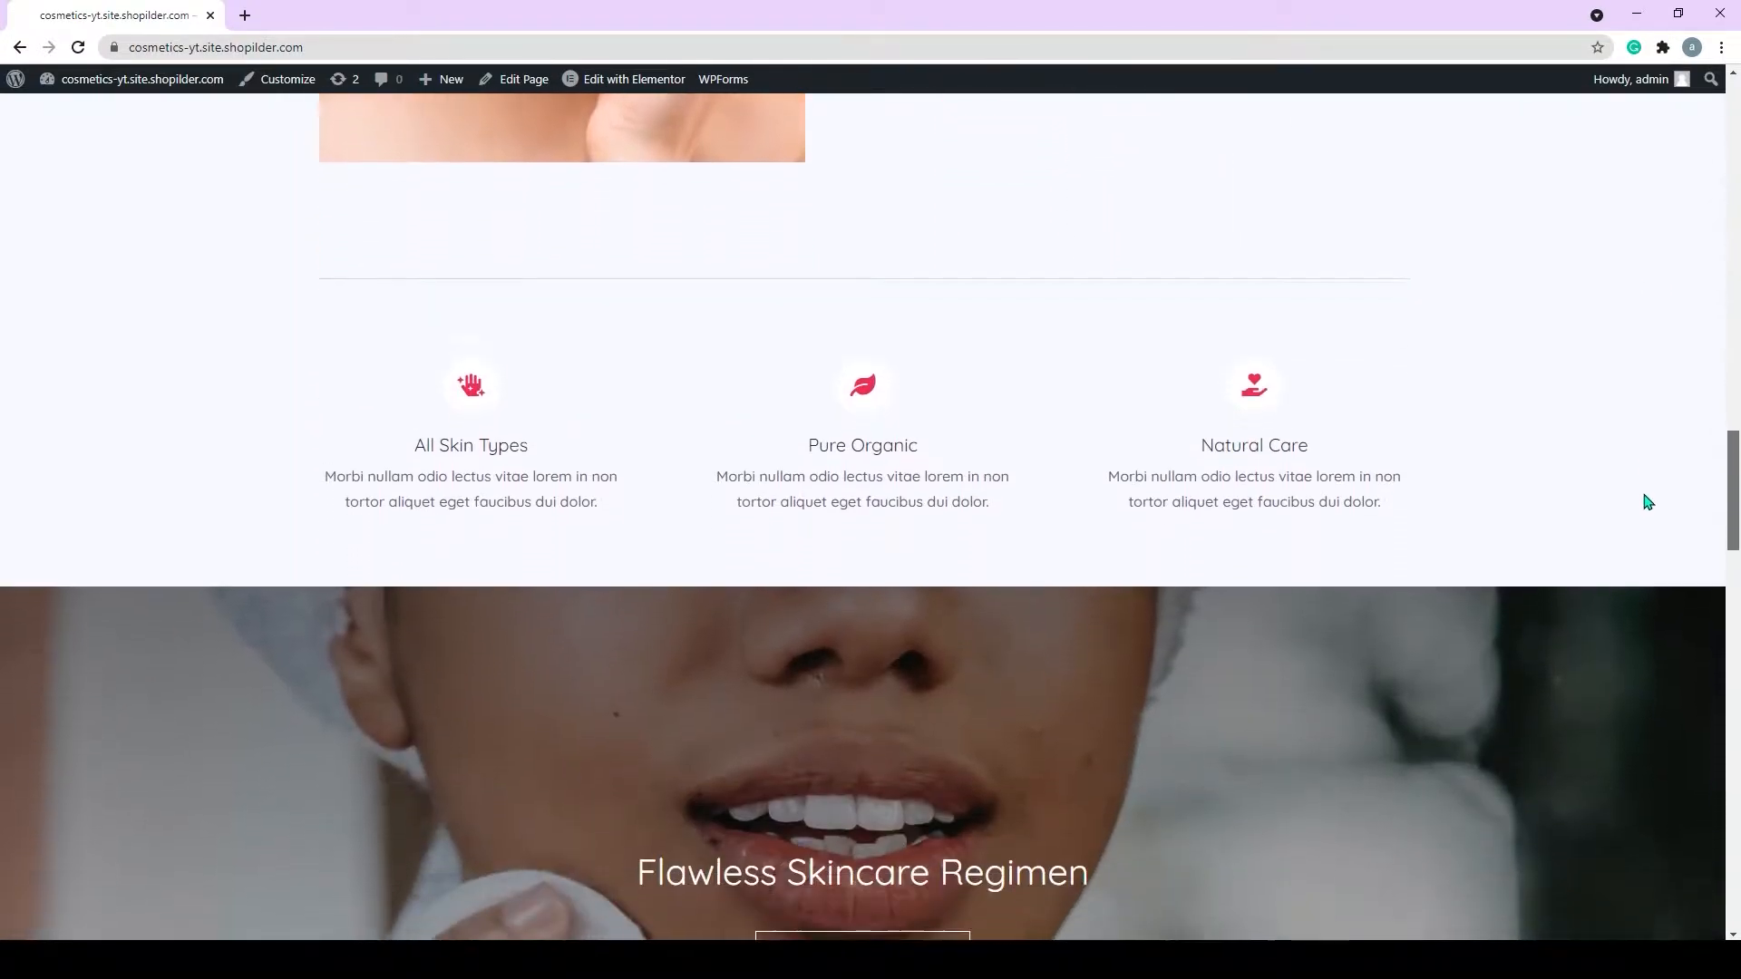
scroll(1651, 551, "down", 5)
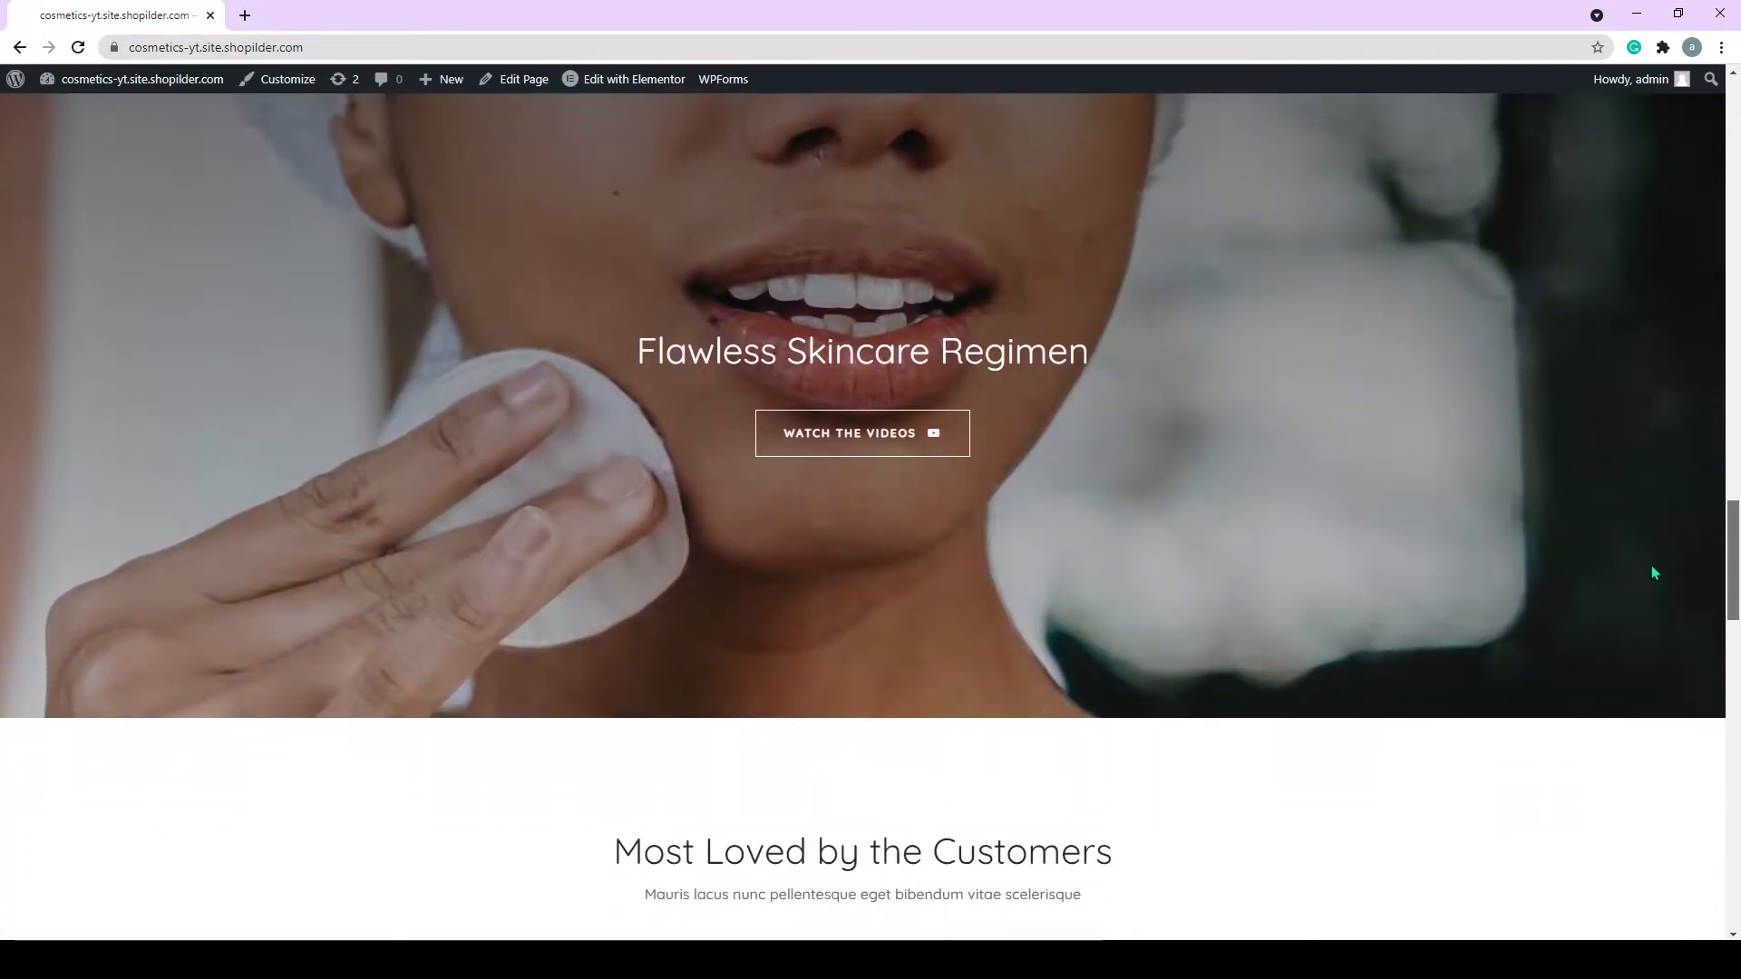
scroll(1661, 629, "down", 3)
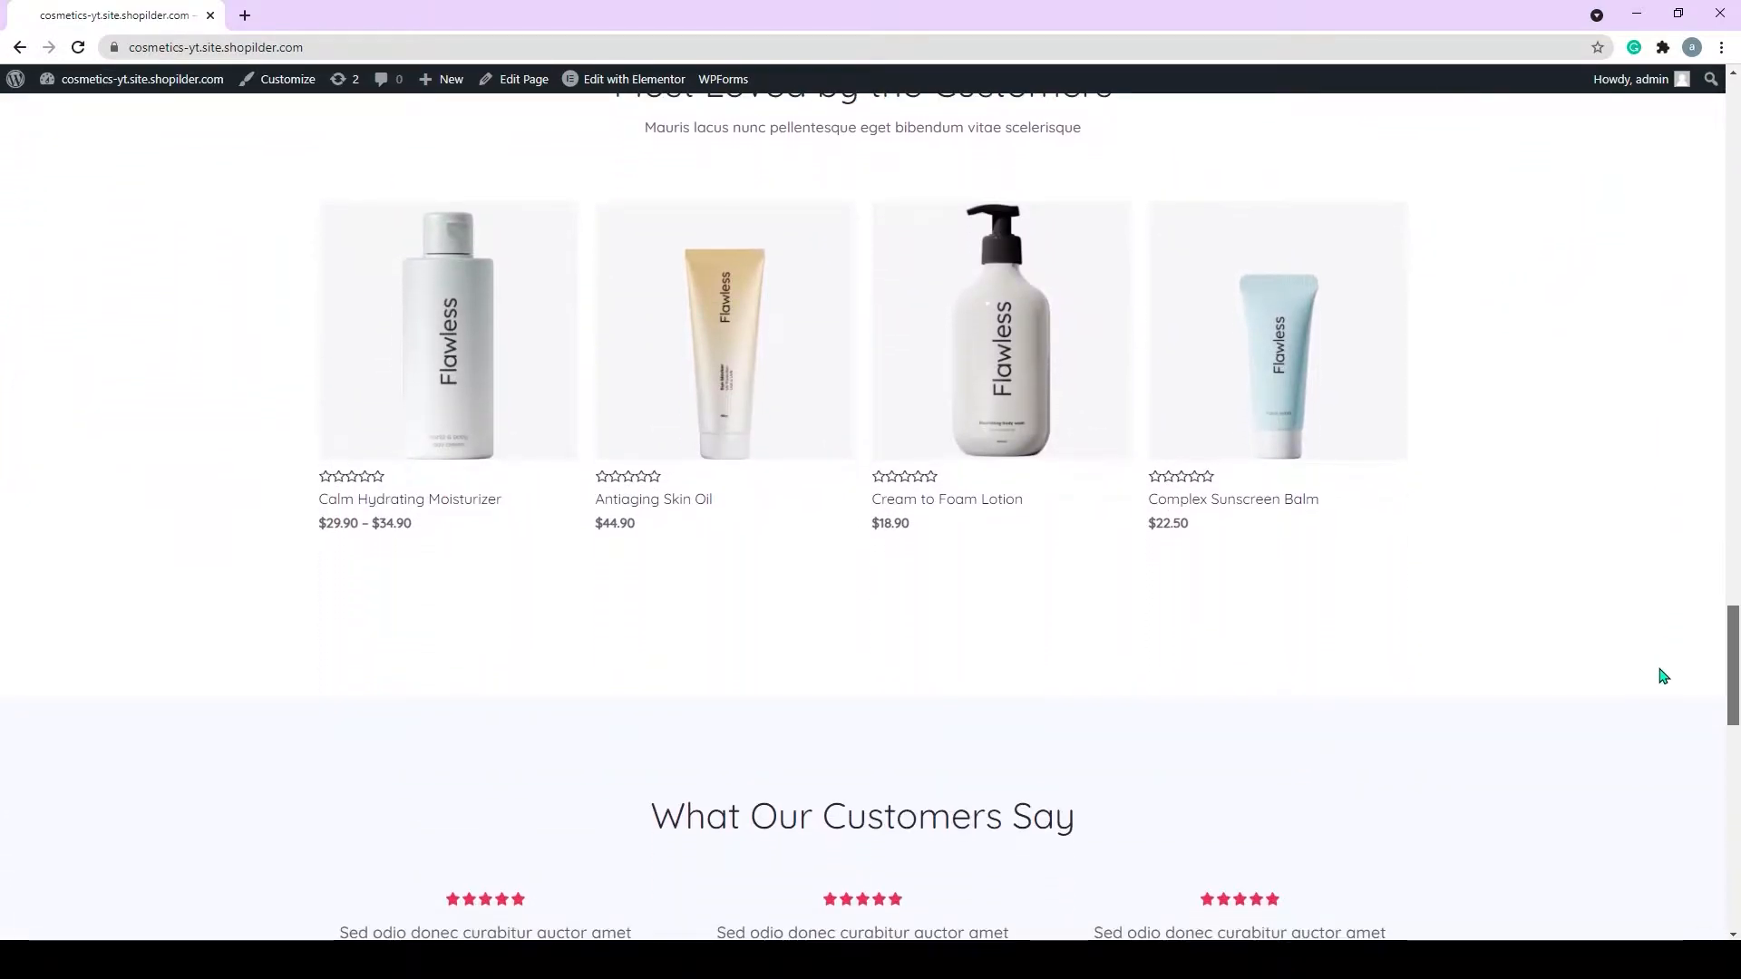
Open the appmaker.xyz website in a new browser tab.
left_click(245, 17)
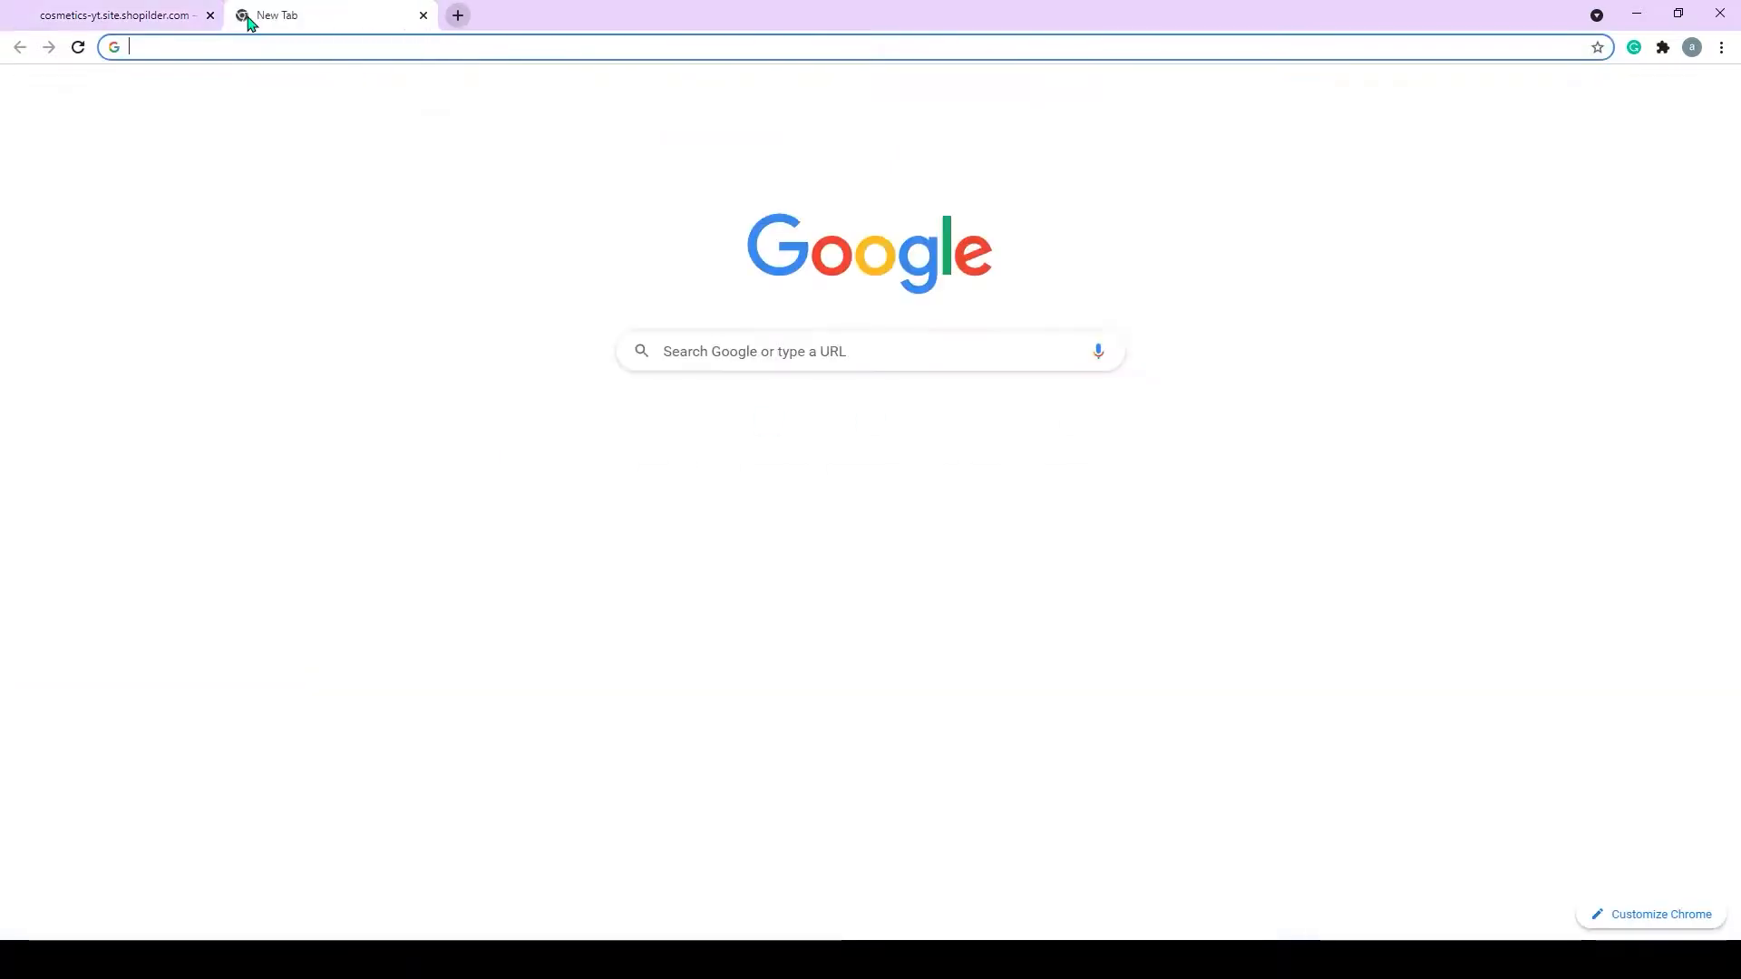
left_click(249, 57)
type("a")
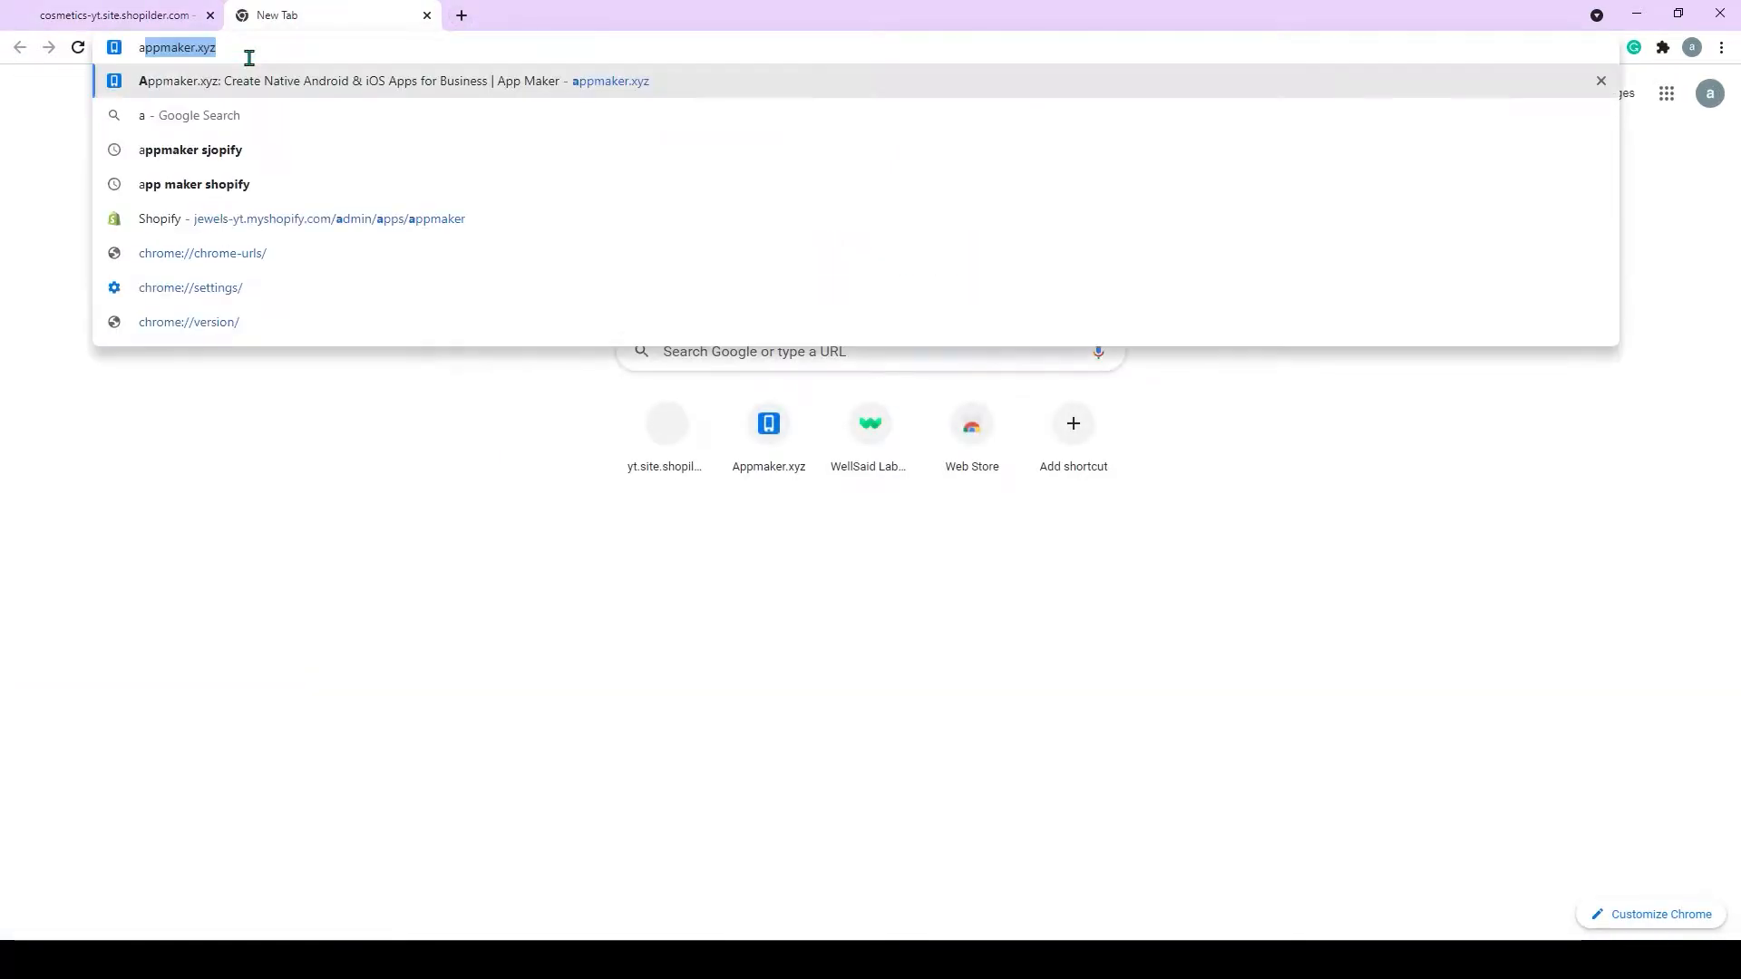
type("ppmaker.xyz")
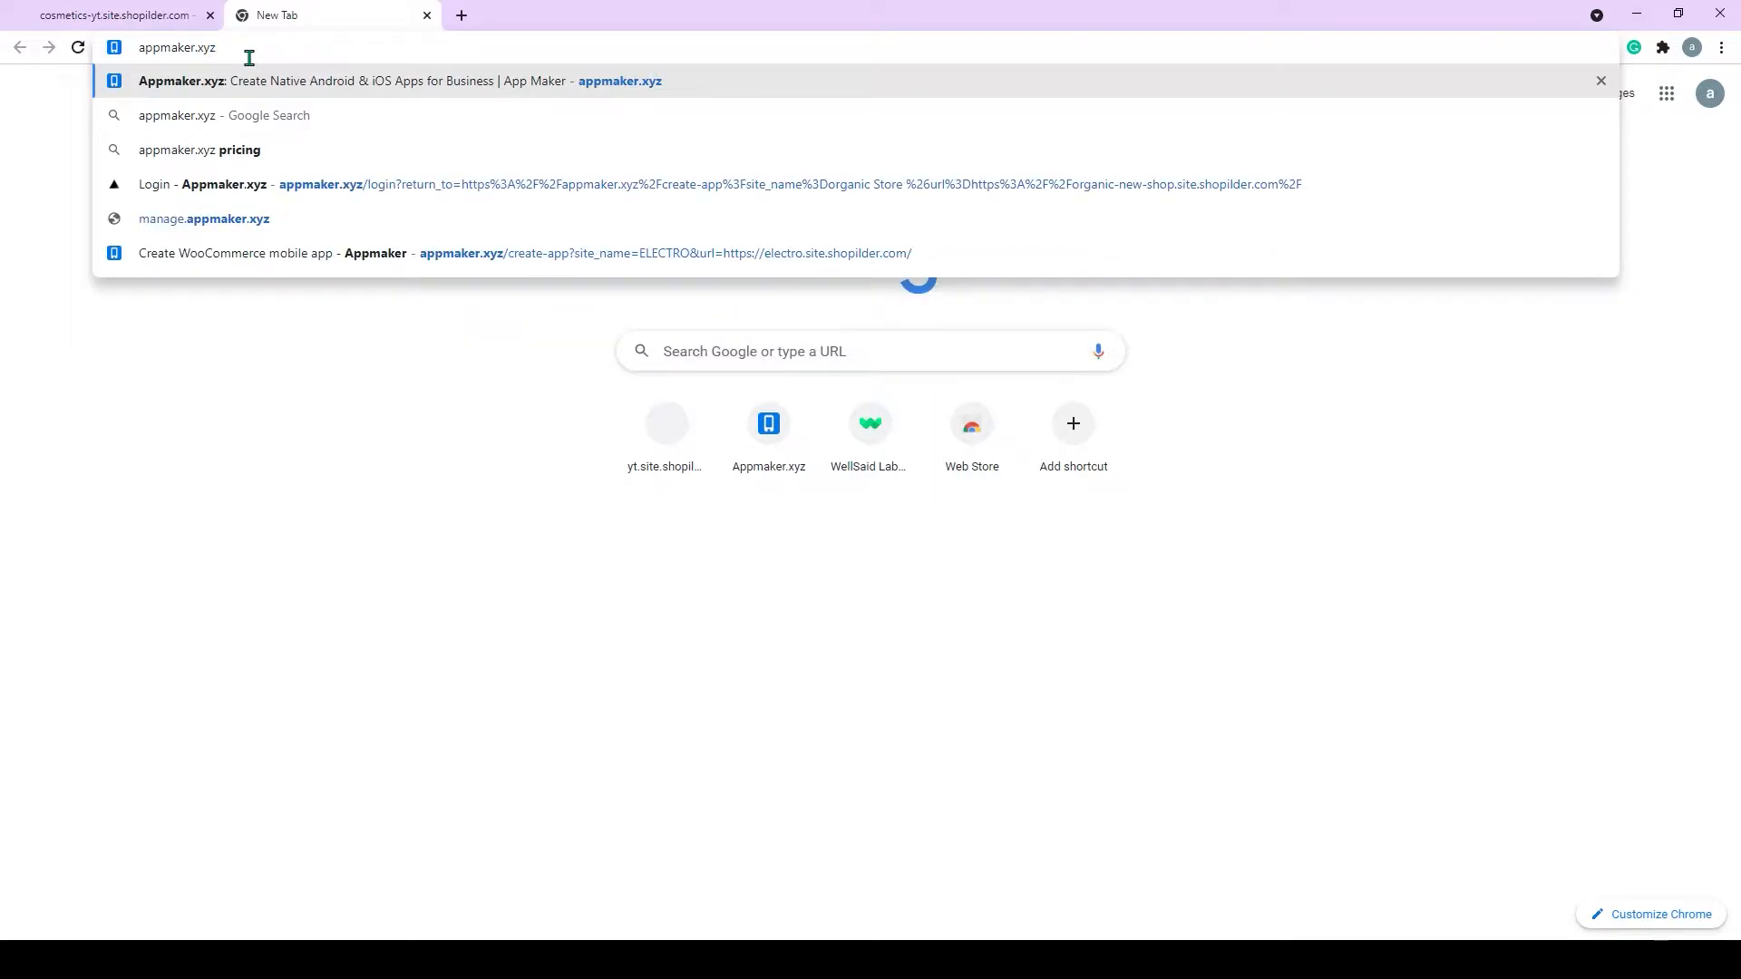
key("Return")
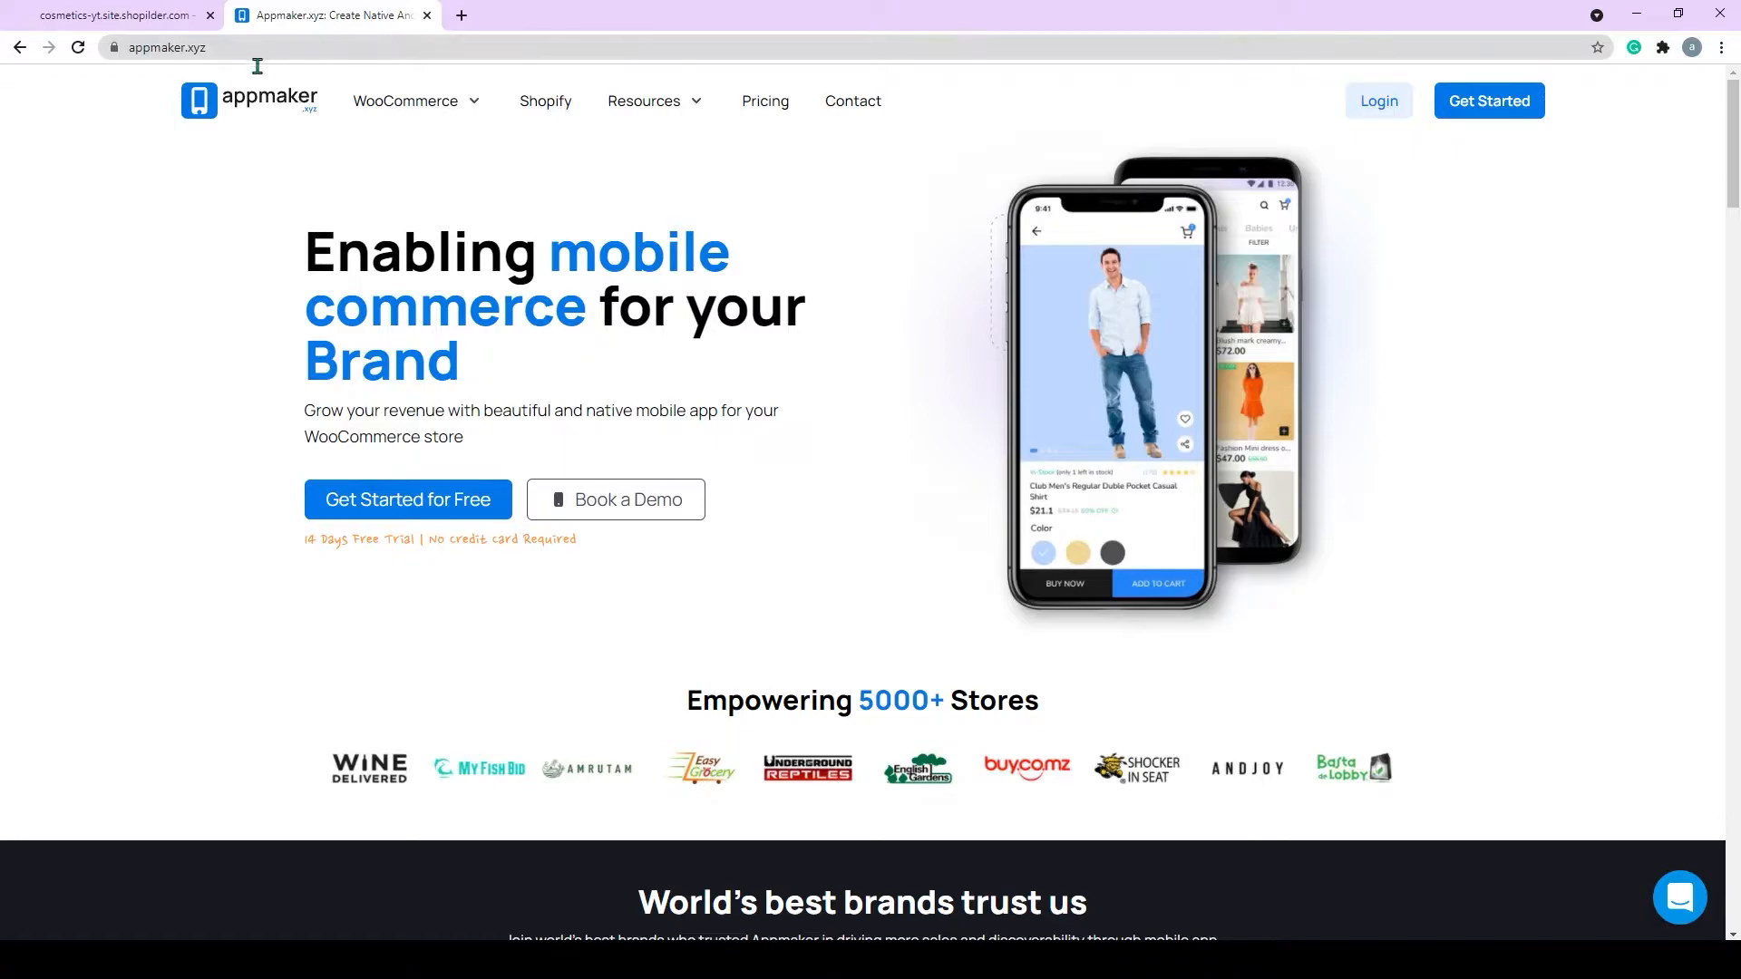
Start a free app named COSMO, enter the contact email, and choose the Fashion Store category.
left_click(470, 496)
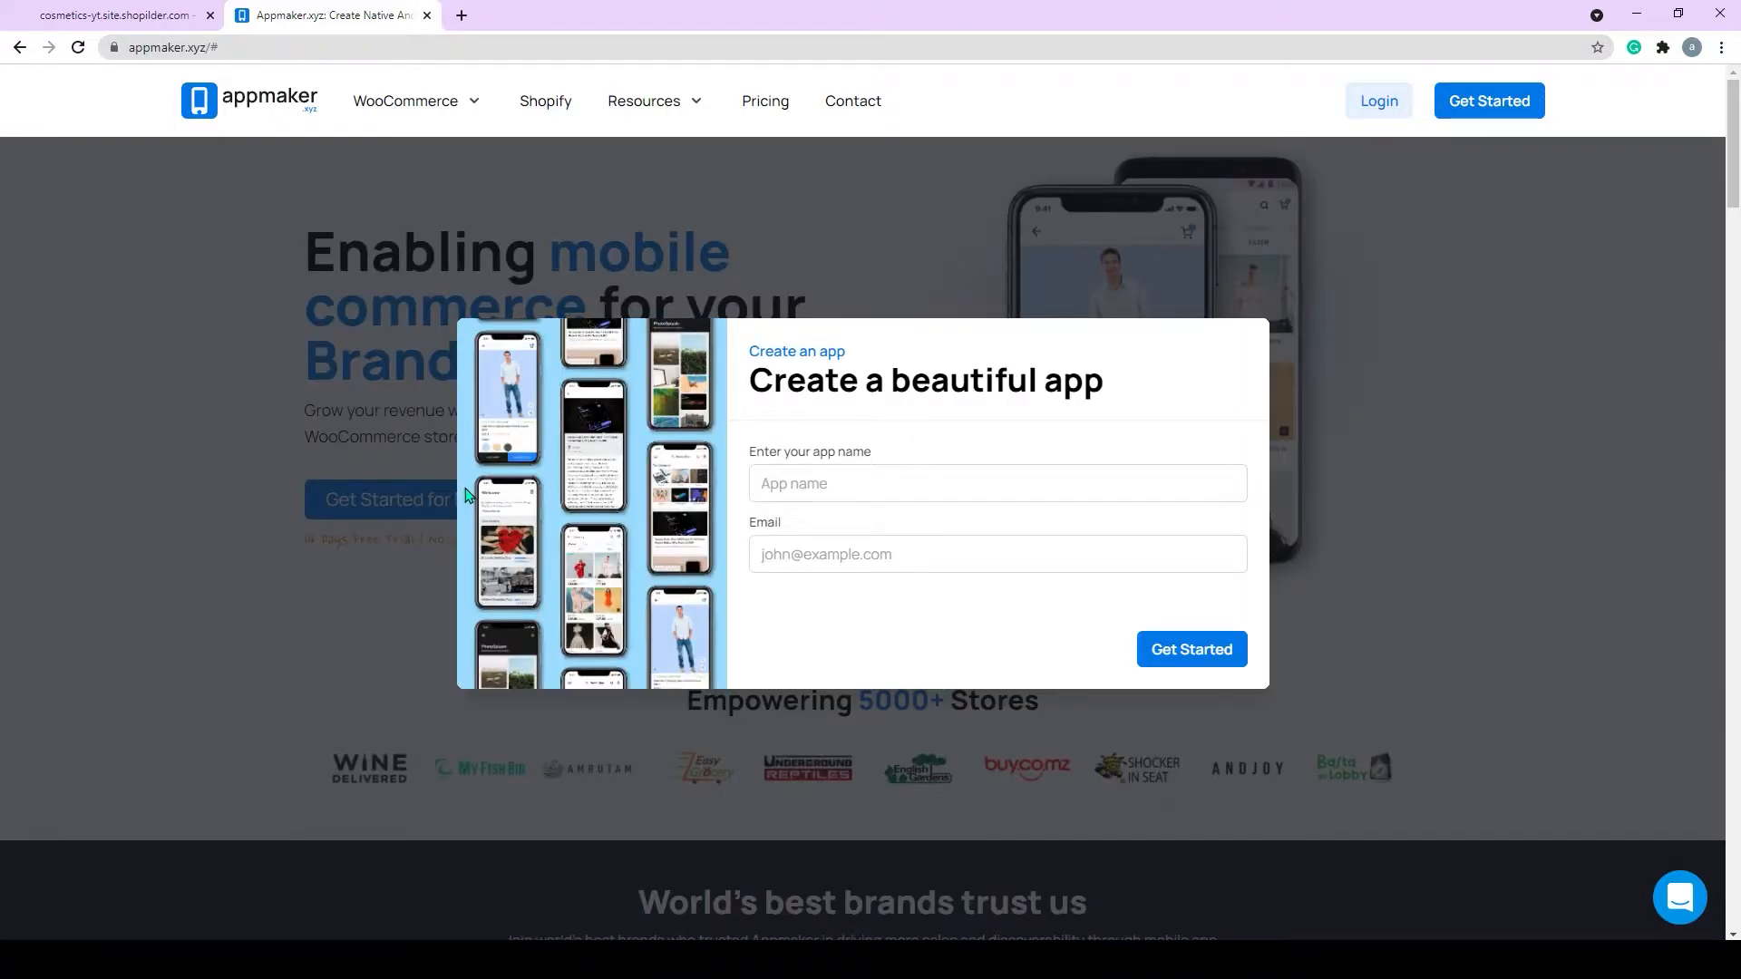
left_click(798, 499)
type("COS")
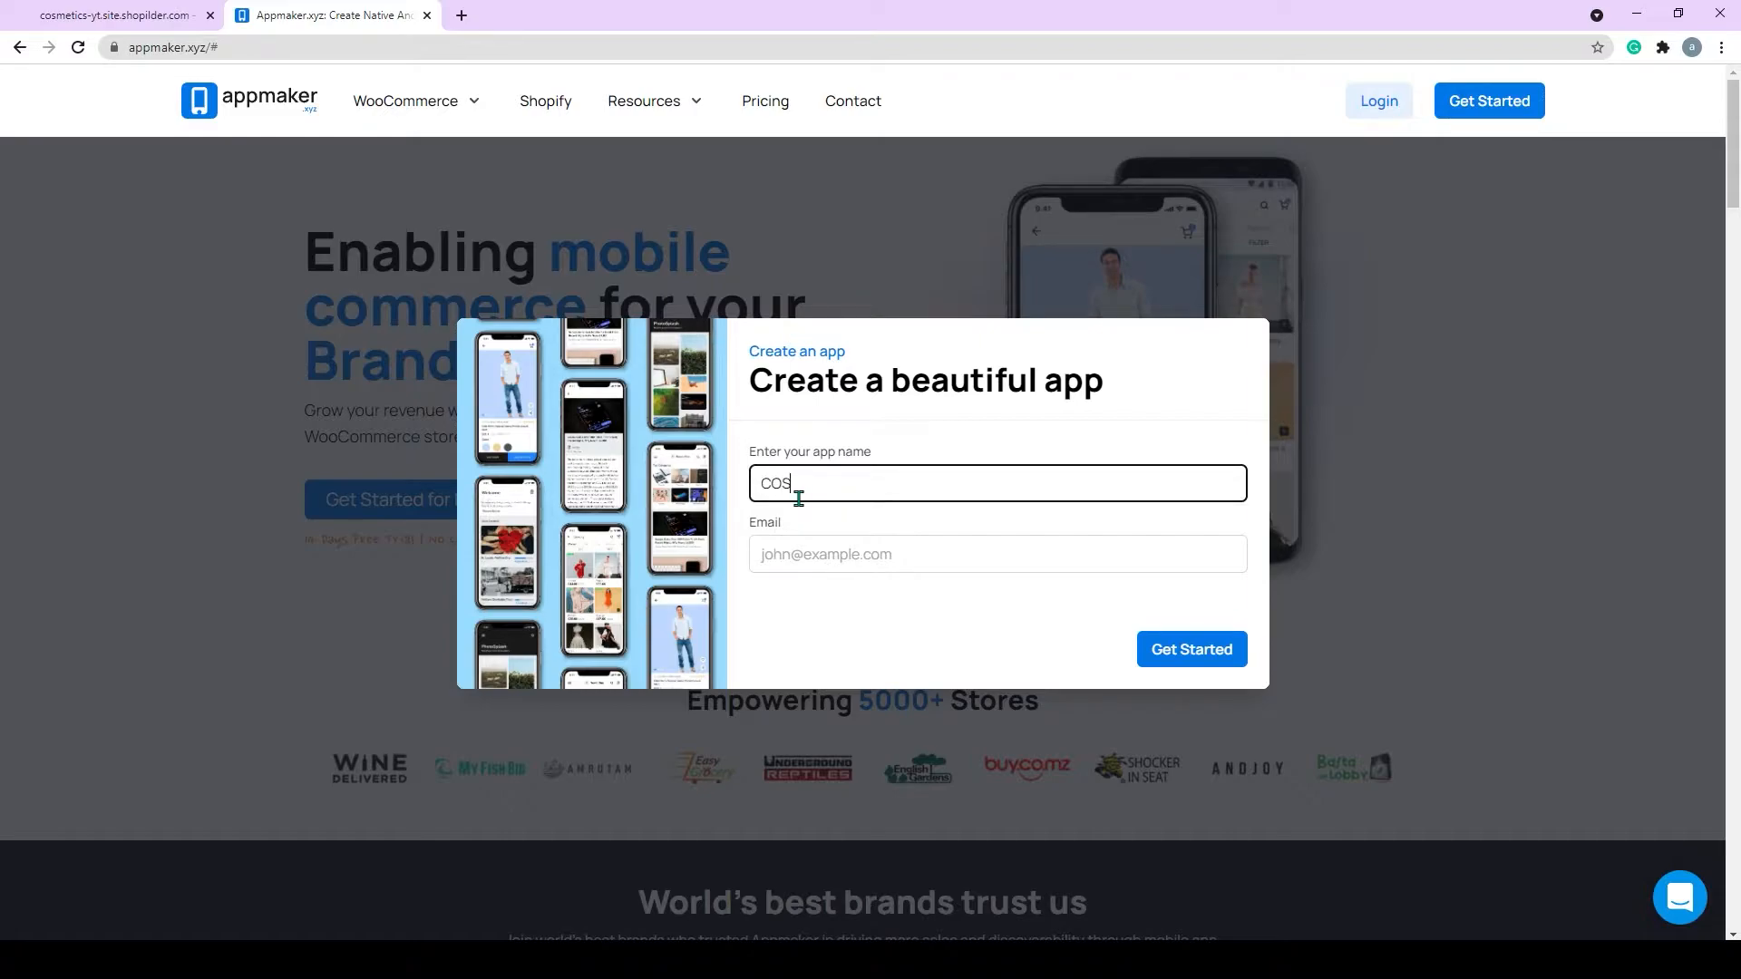
type("MO")
left_click(798, 567)
key("ctrl+v")
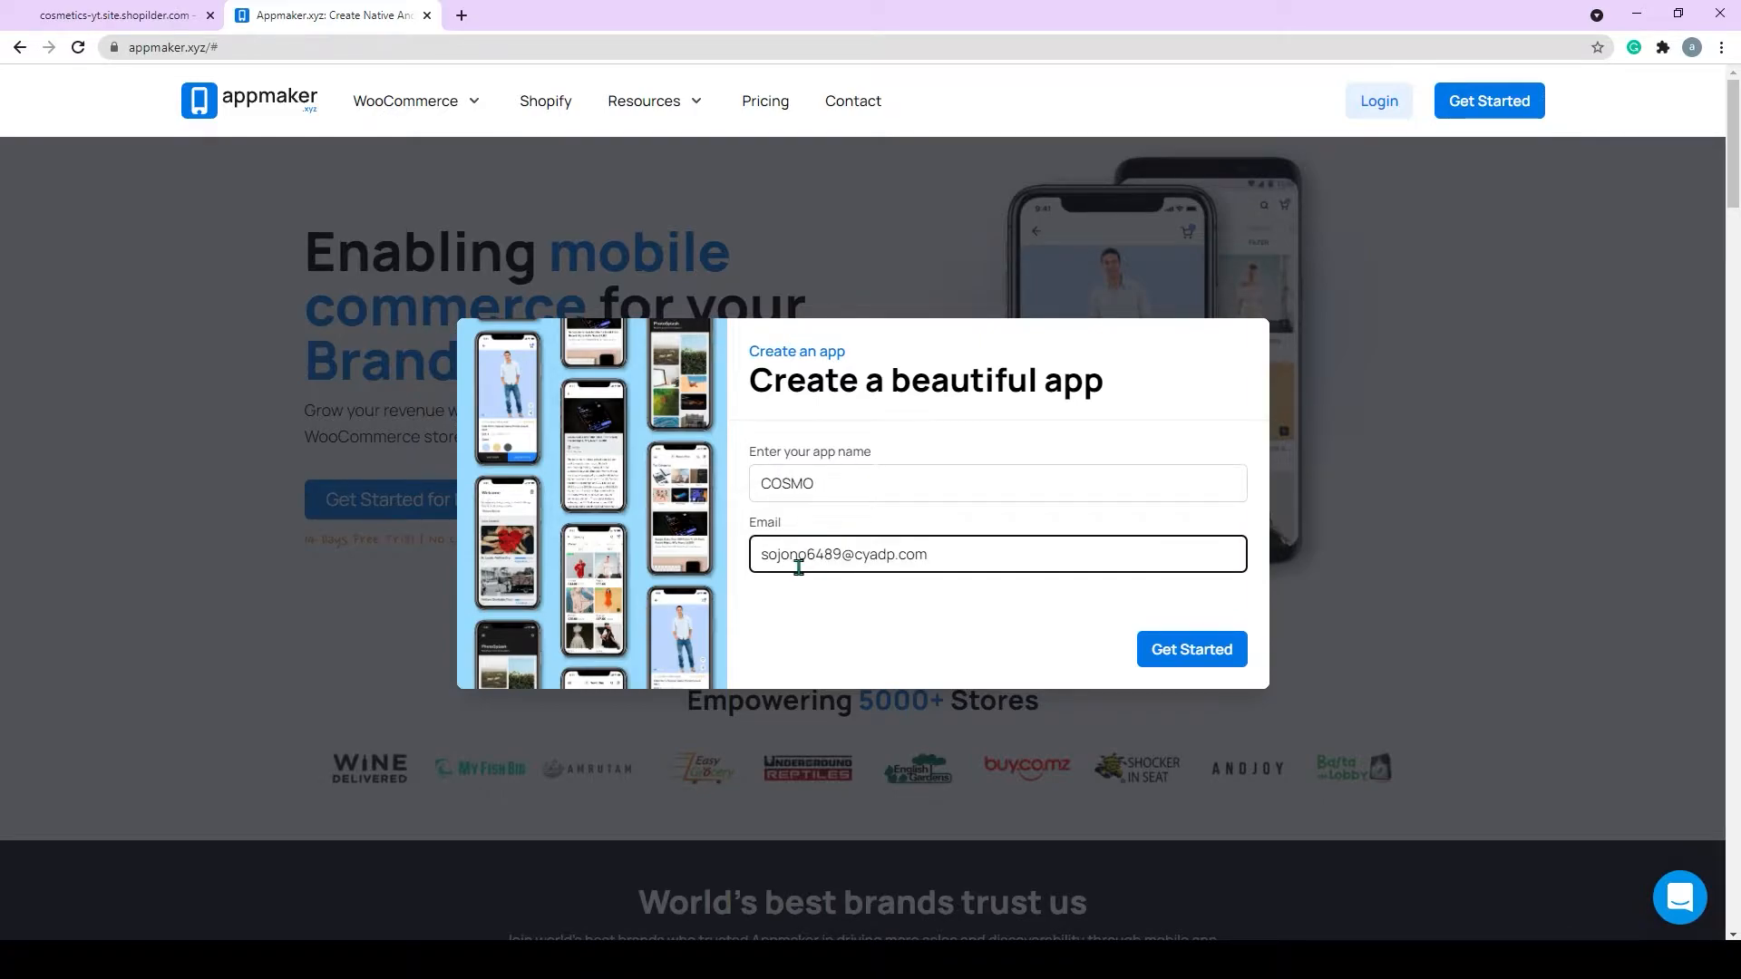
left_click(1179, 655)
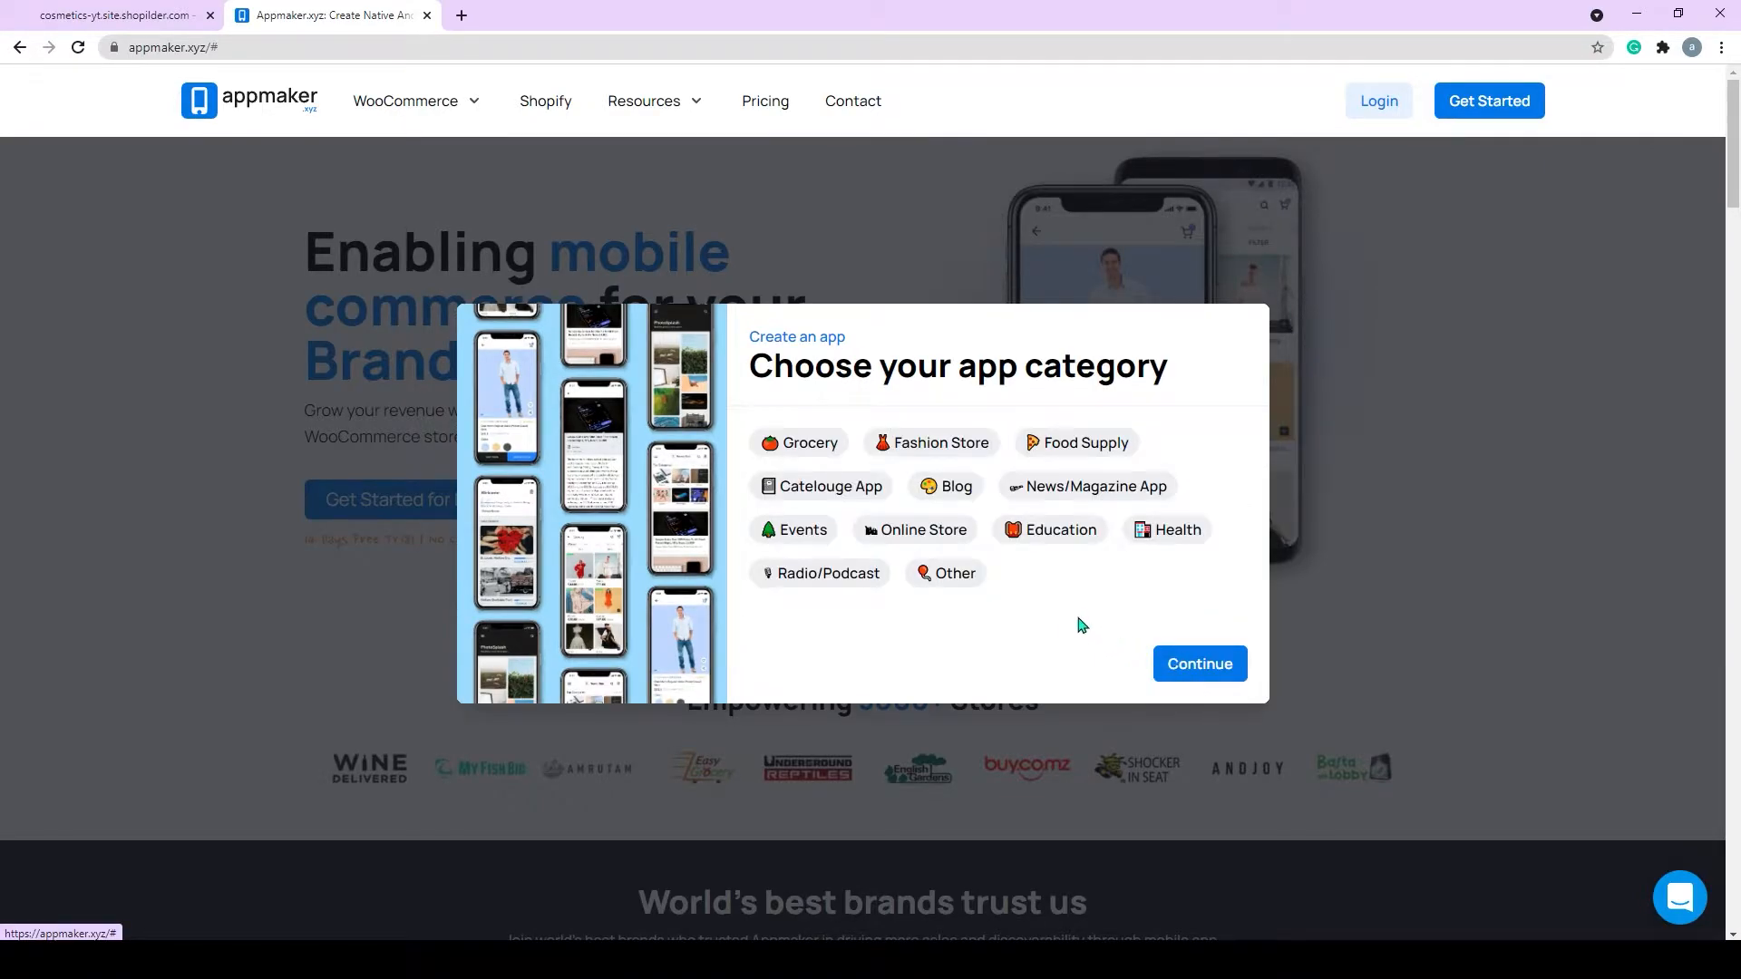
left_click(934, 442)
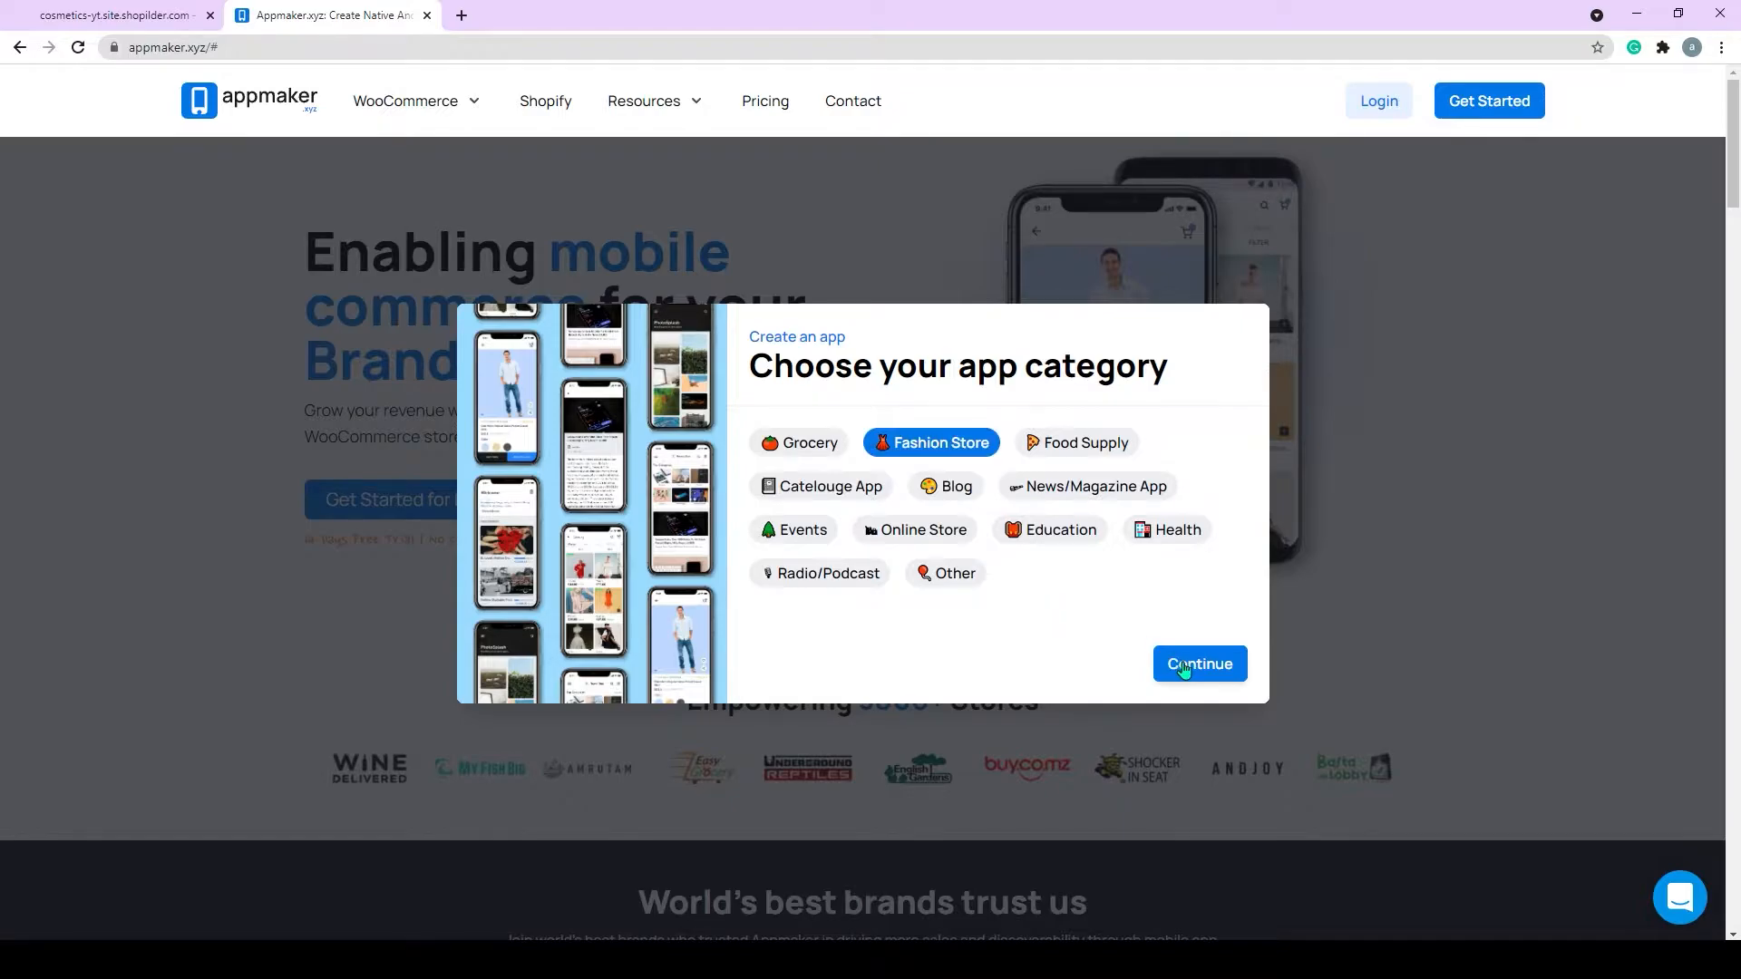
left_click(1177, 666)
left_click(113, 15)
left_click(306, 47)
right_click(266, 57)
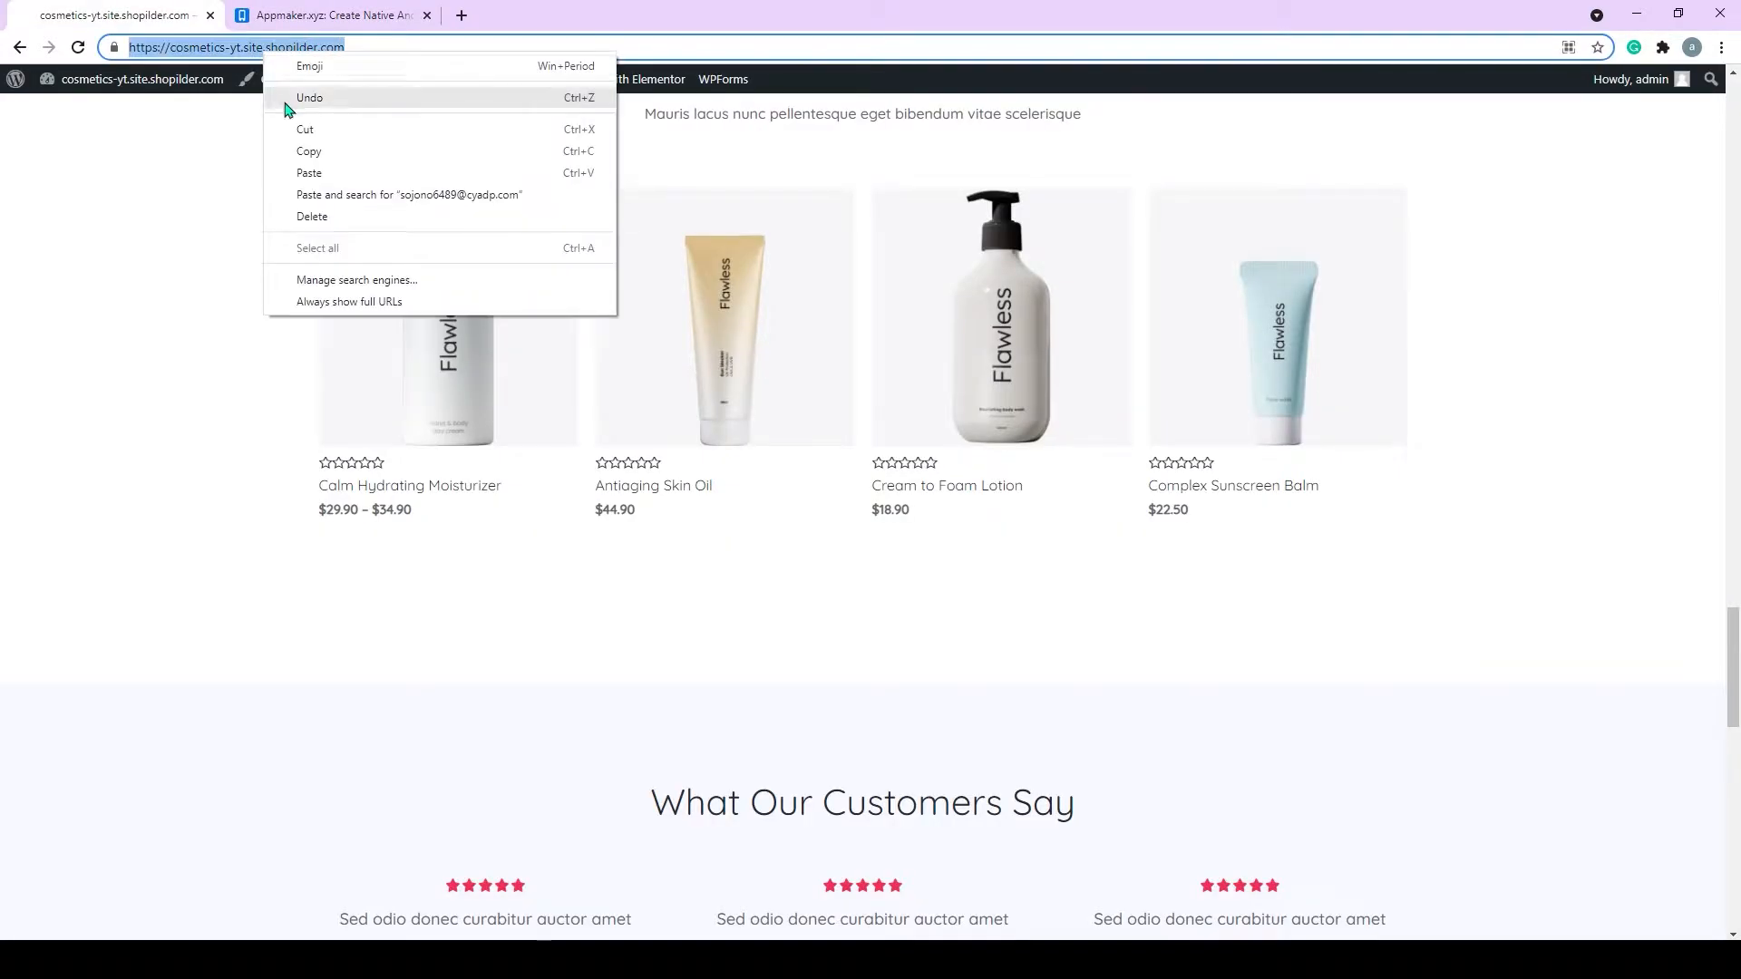
left_click(299, 154)
left_click(317, 14)
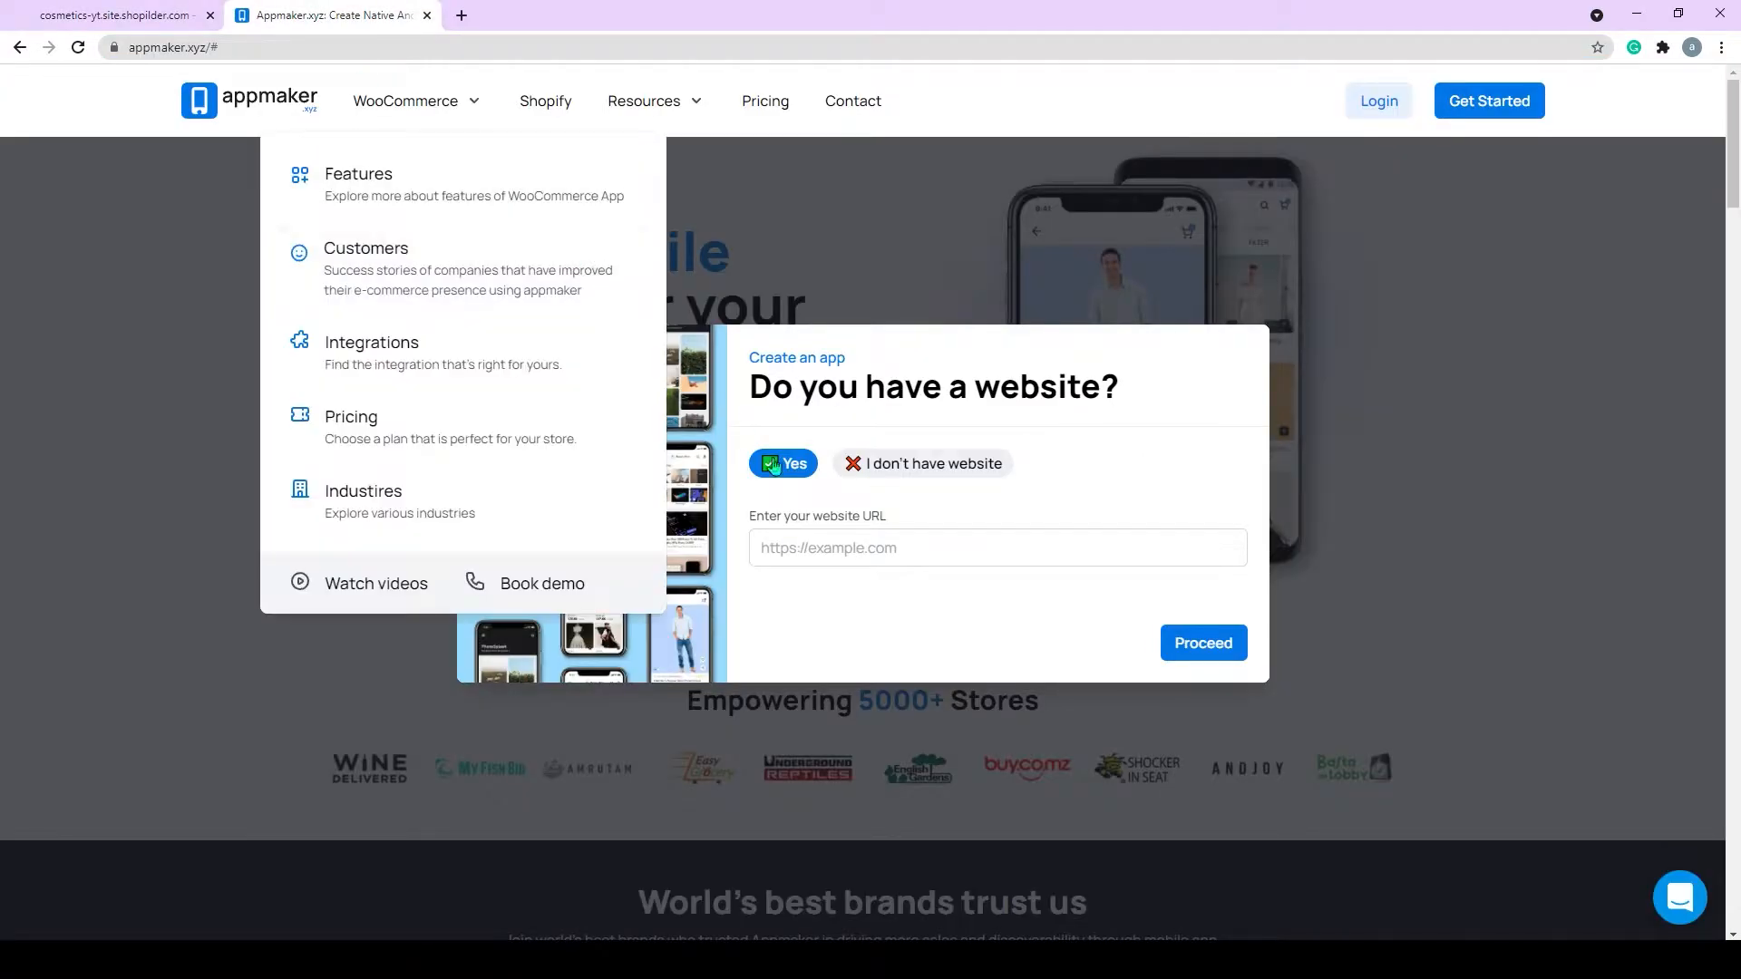
left_click(848, 556)
key("ctrl+v")
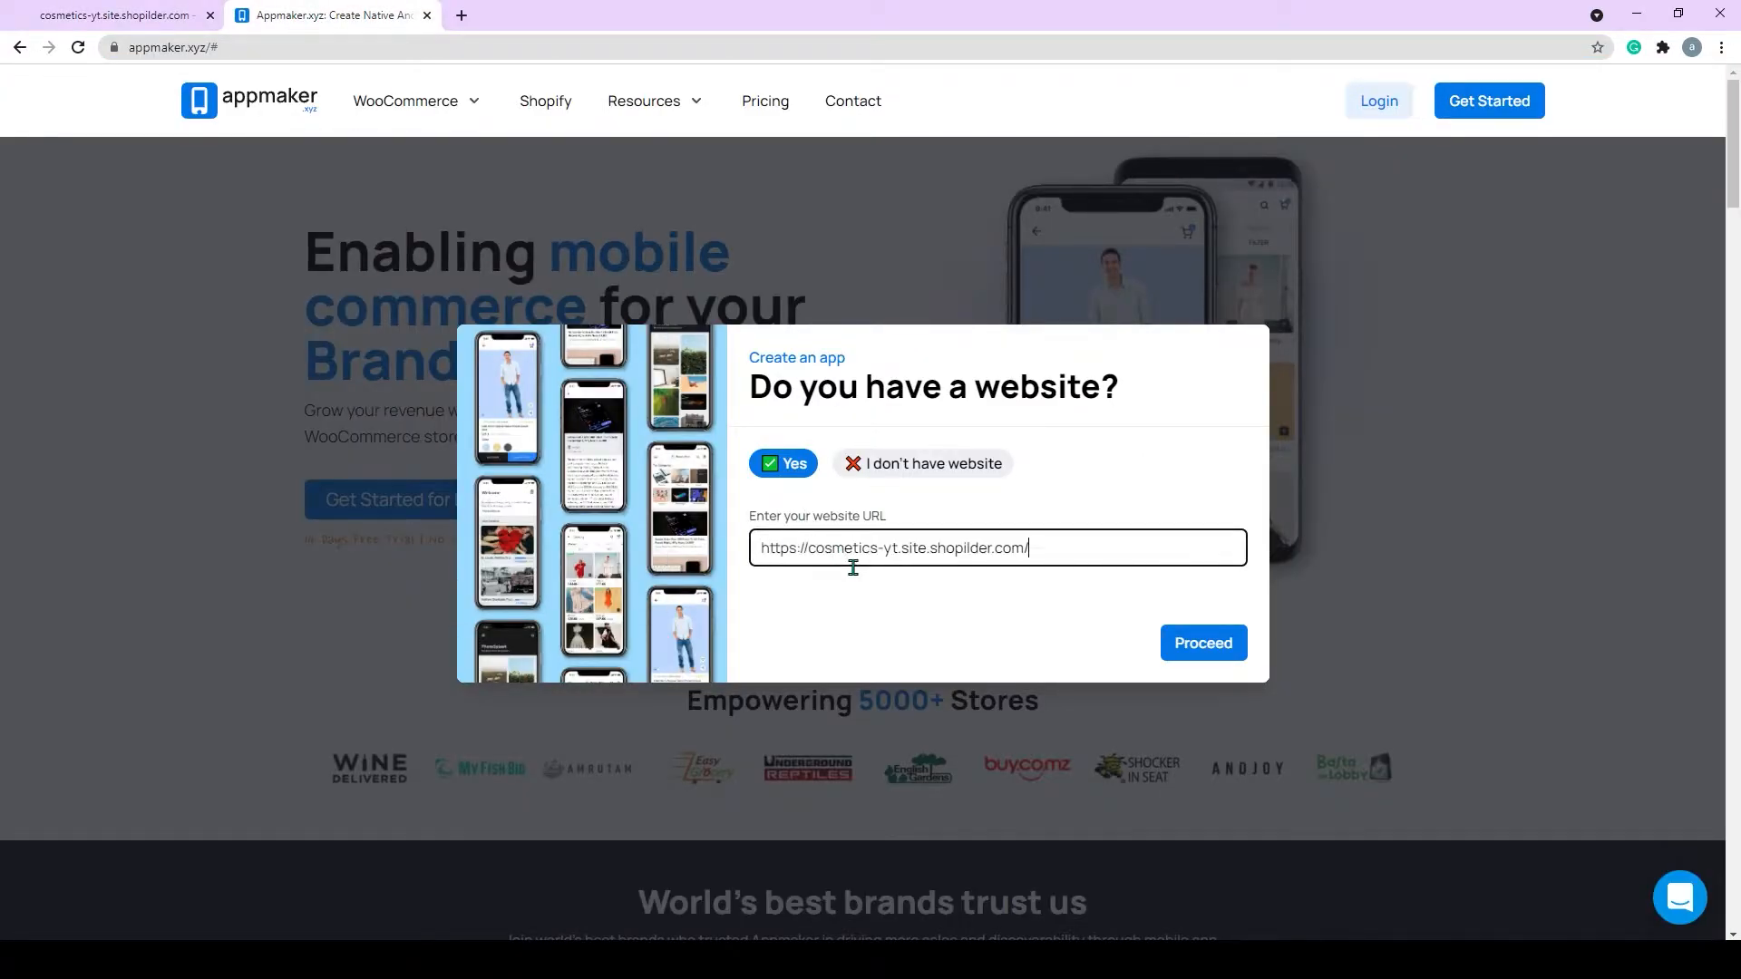
left_click(1199, 655)
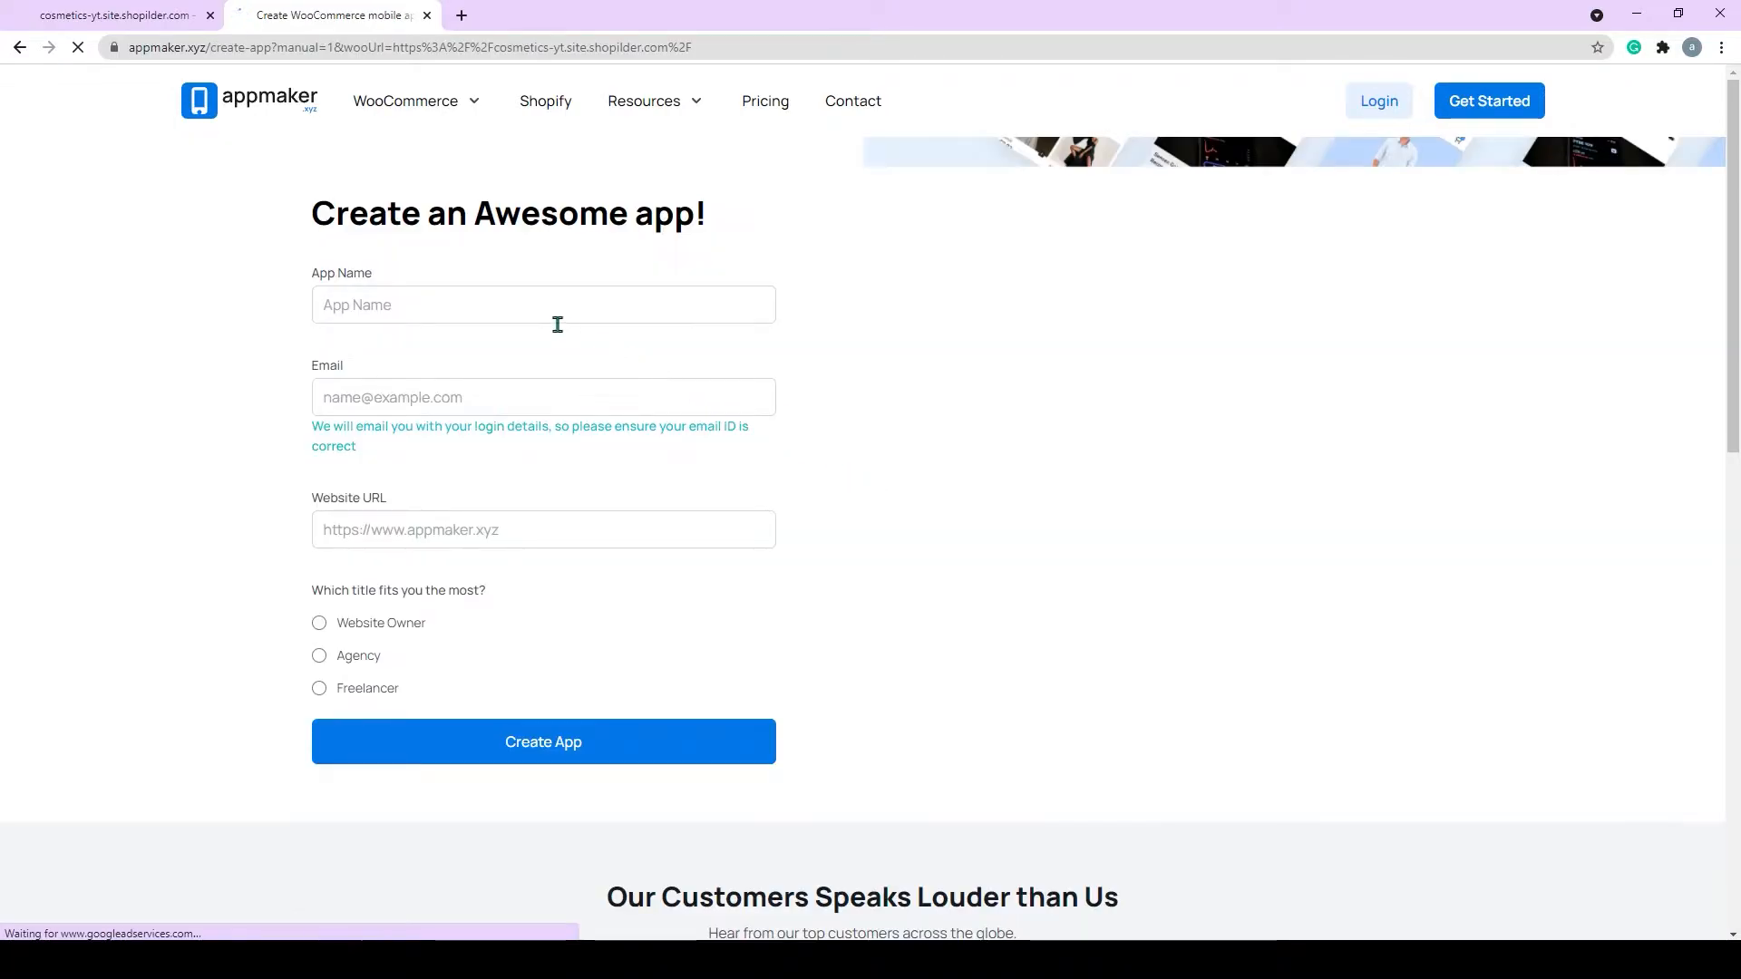
Create the app with the name COSMO, the contact email, the cosmetics store URL, and the Website Owner title.
left_click(543, 318)
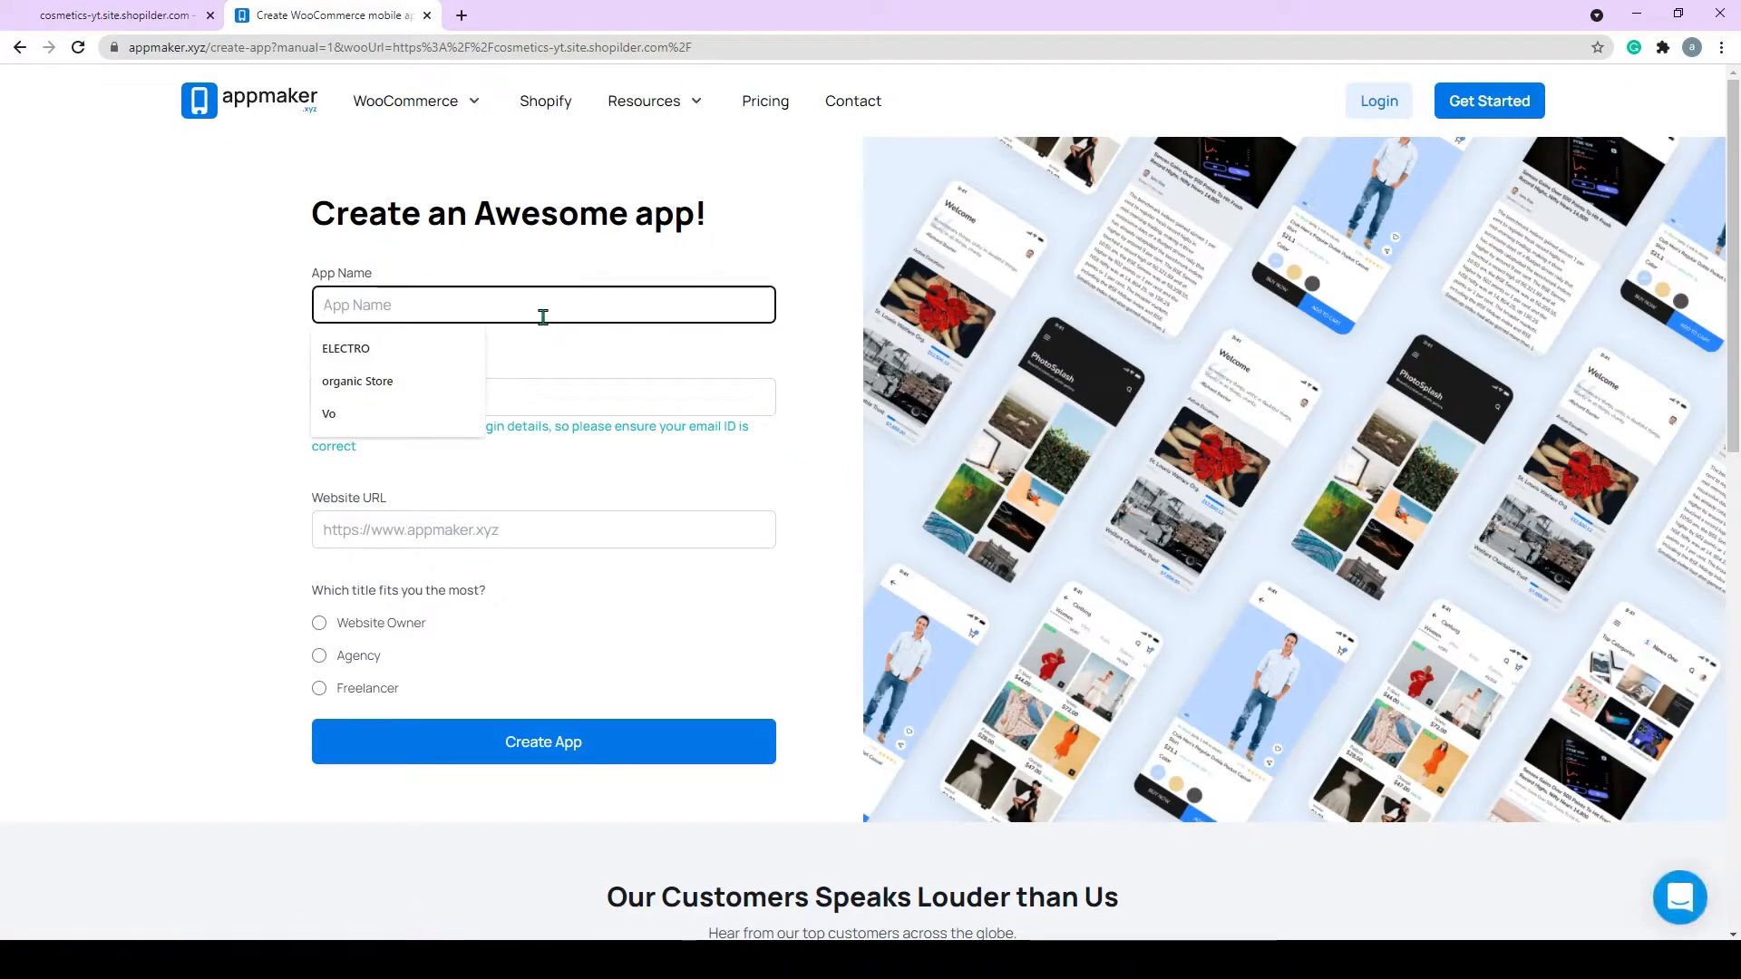
type("COSMO")
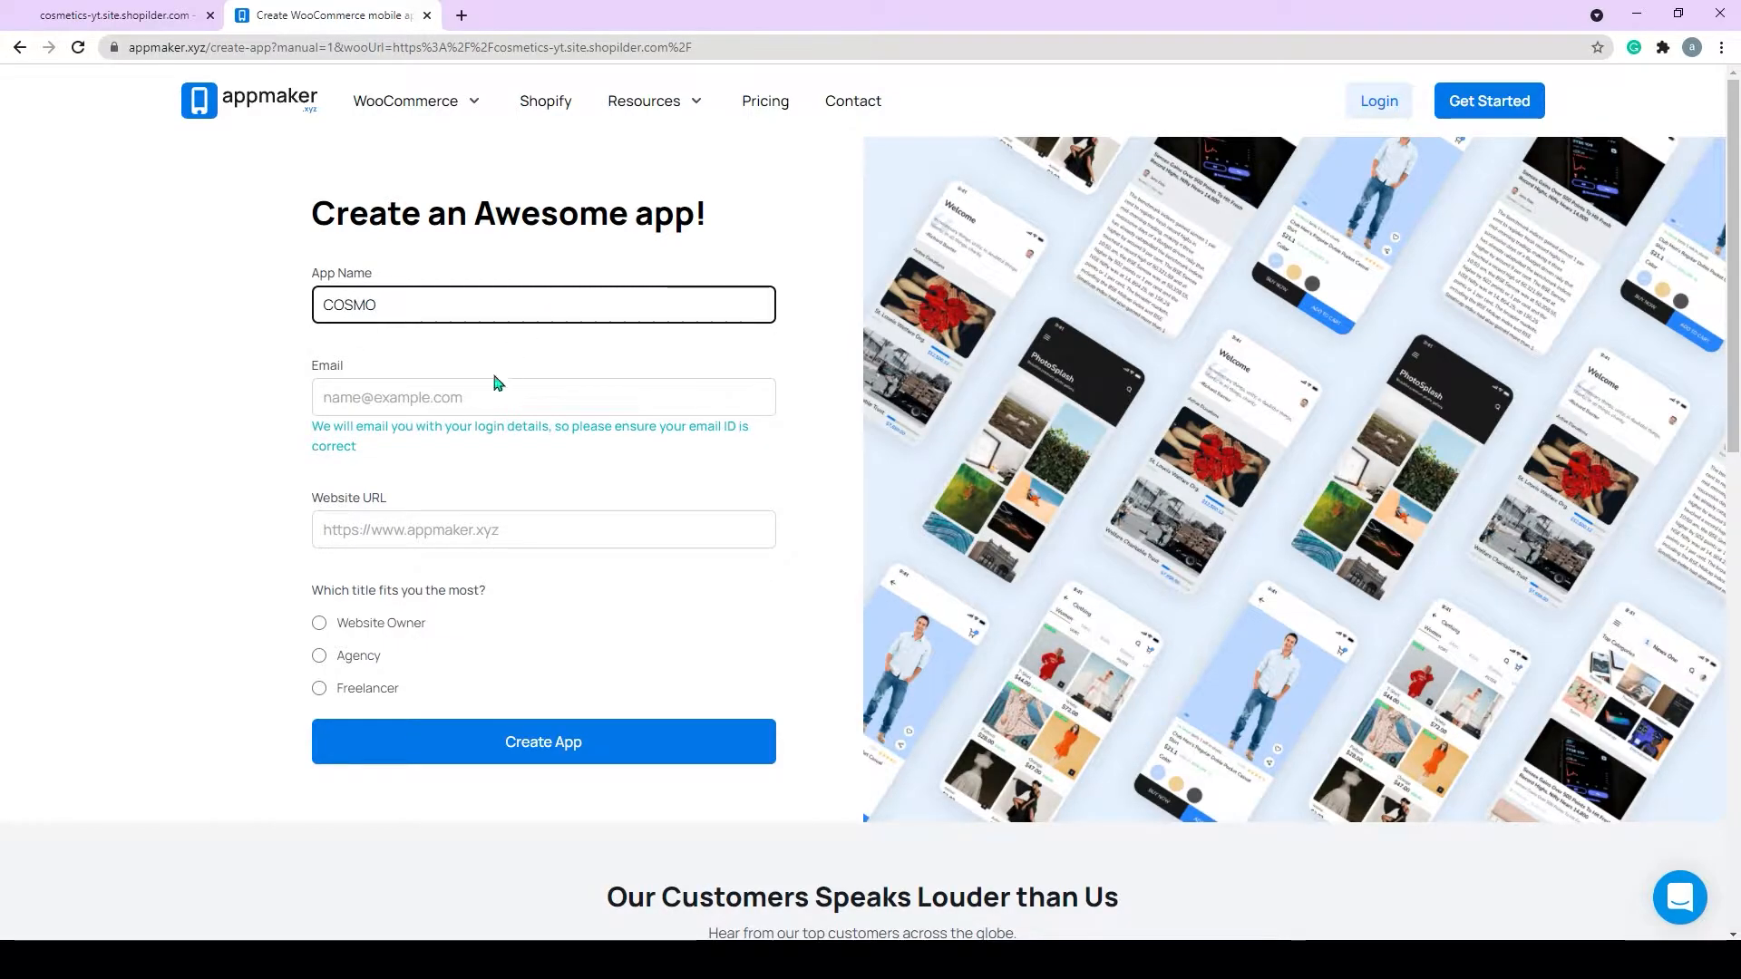
left_click(431, 406)
key("ctrl+v")
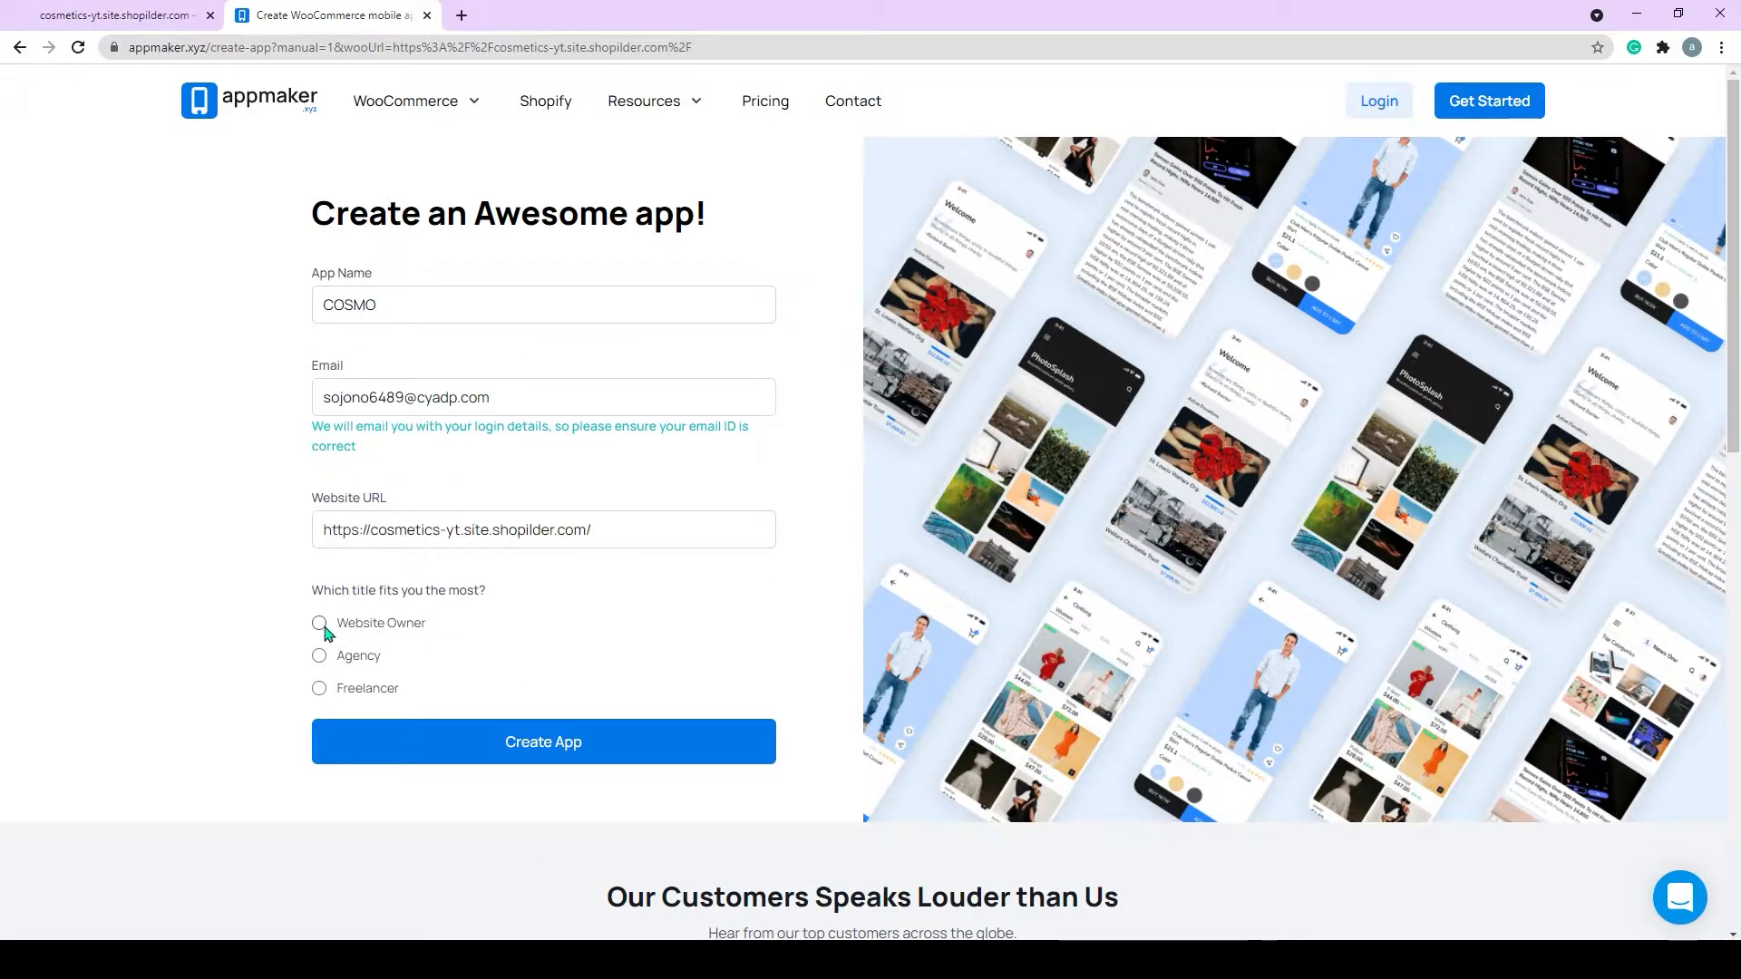
left_click(322, 624)
left_click(491, 749)
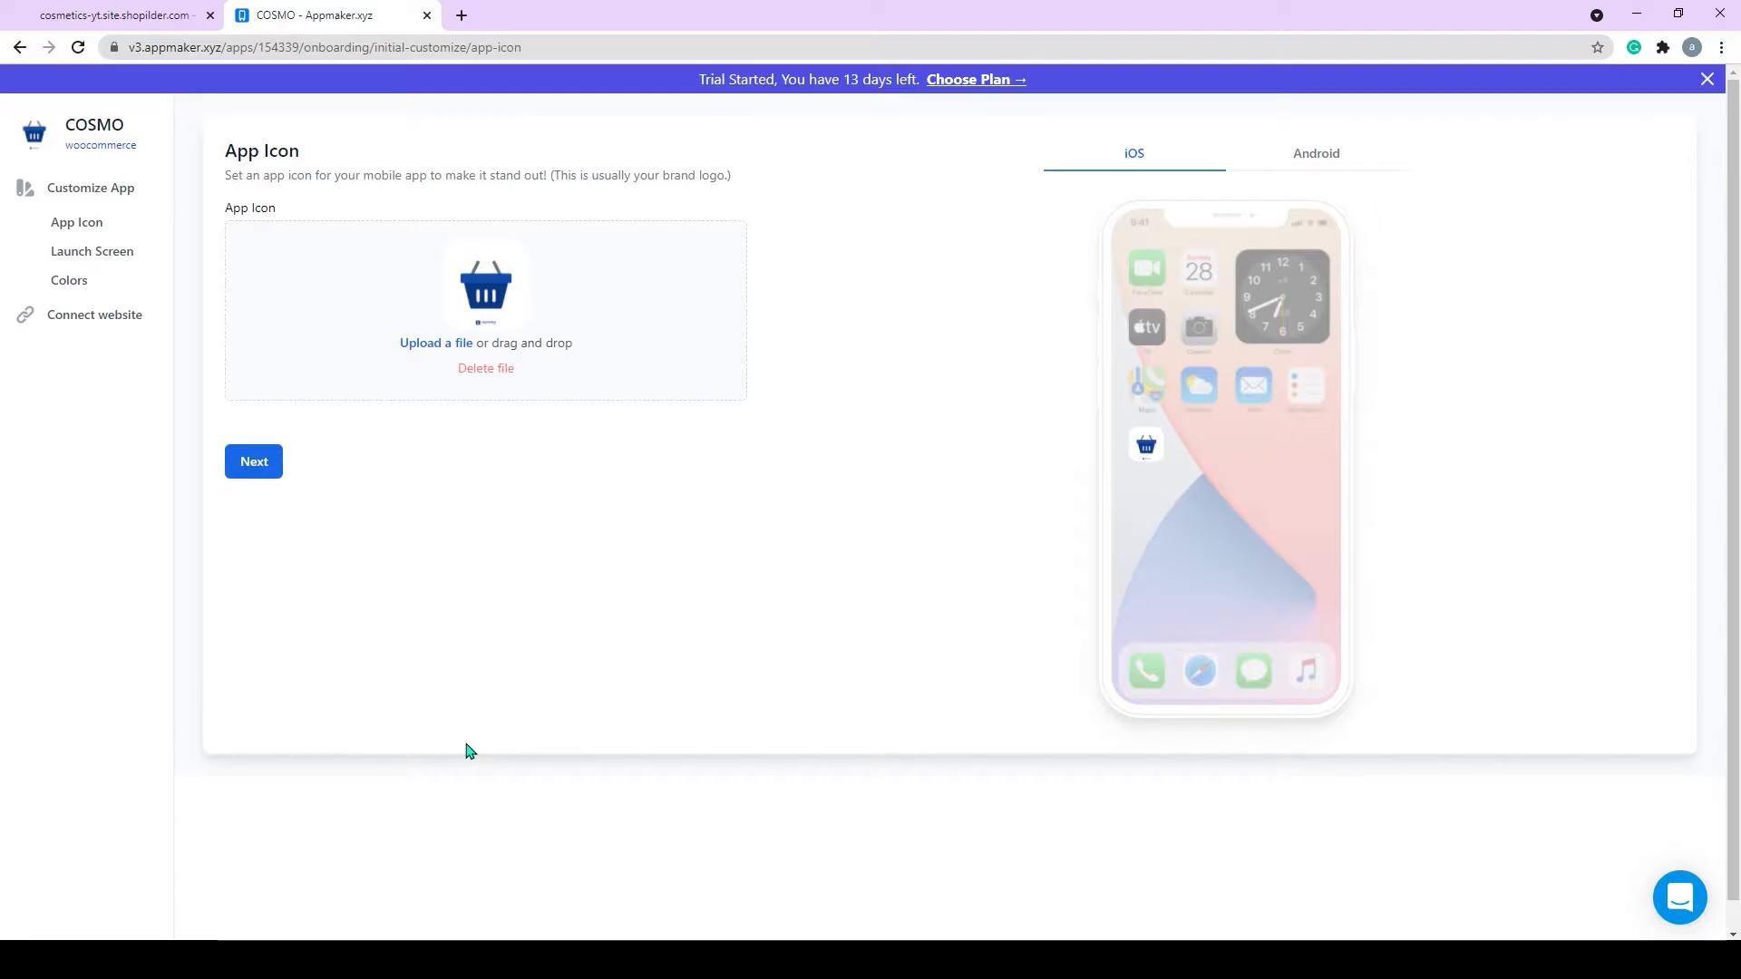
Upload the App-Icon image as the app icon and continue to the launch screen setup.
left_click(435, 342)
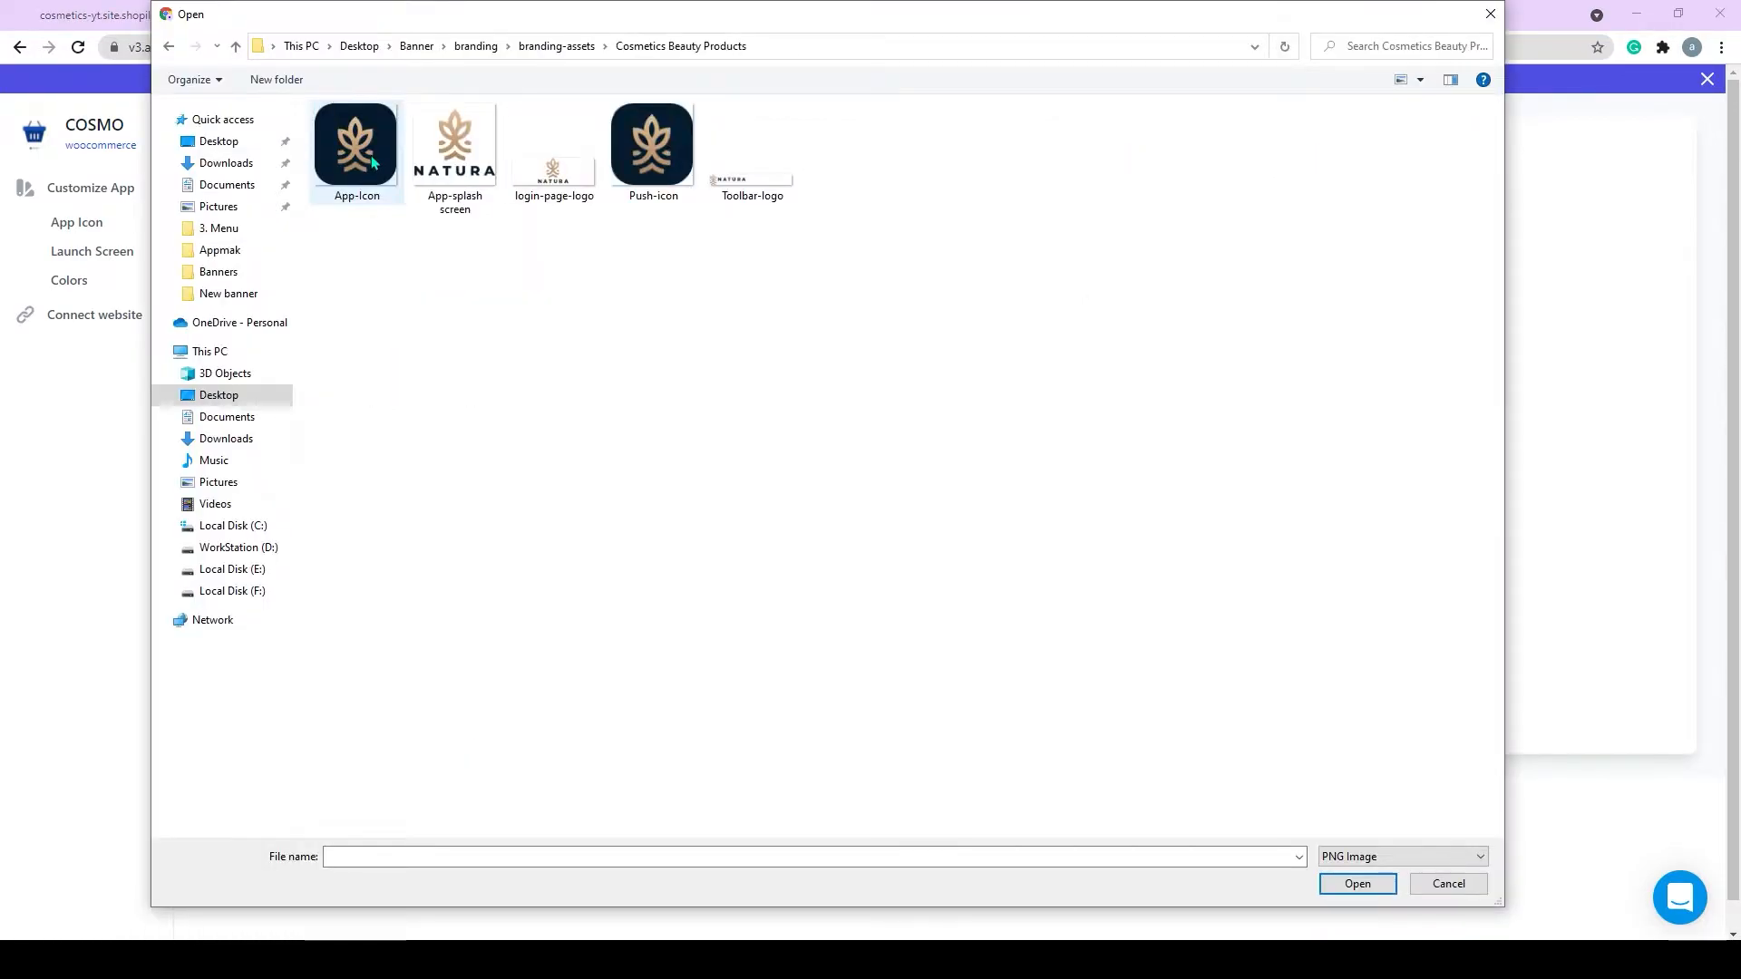
left_click(373, 163)
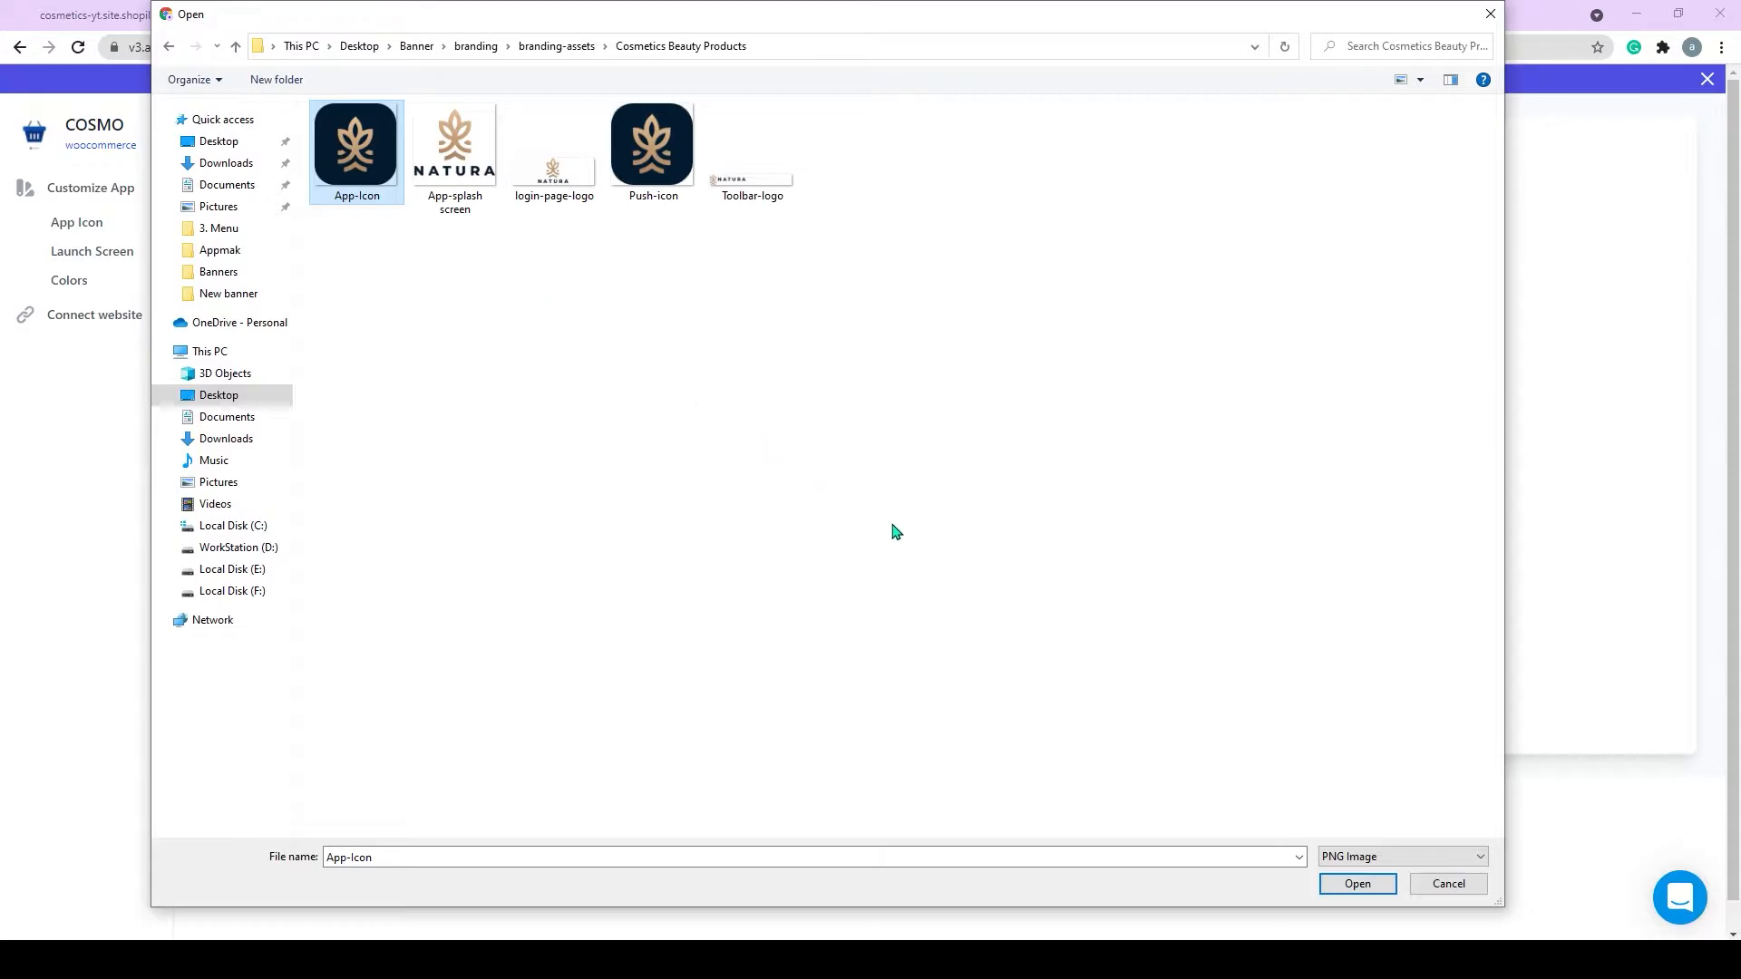
left_click(1355, 885)
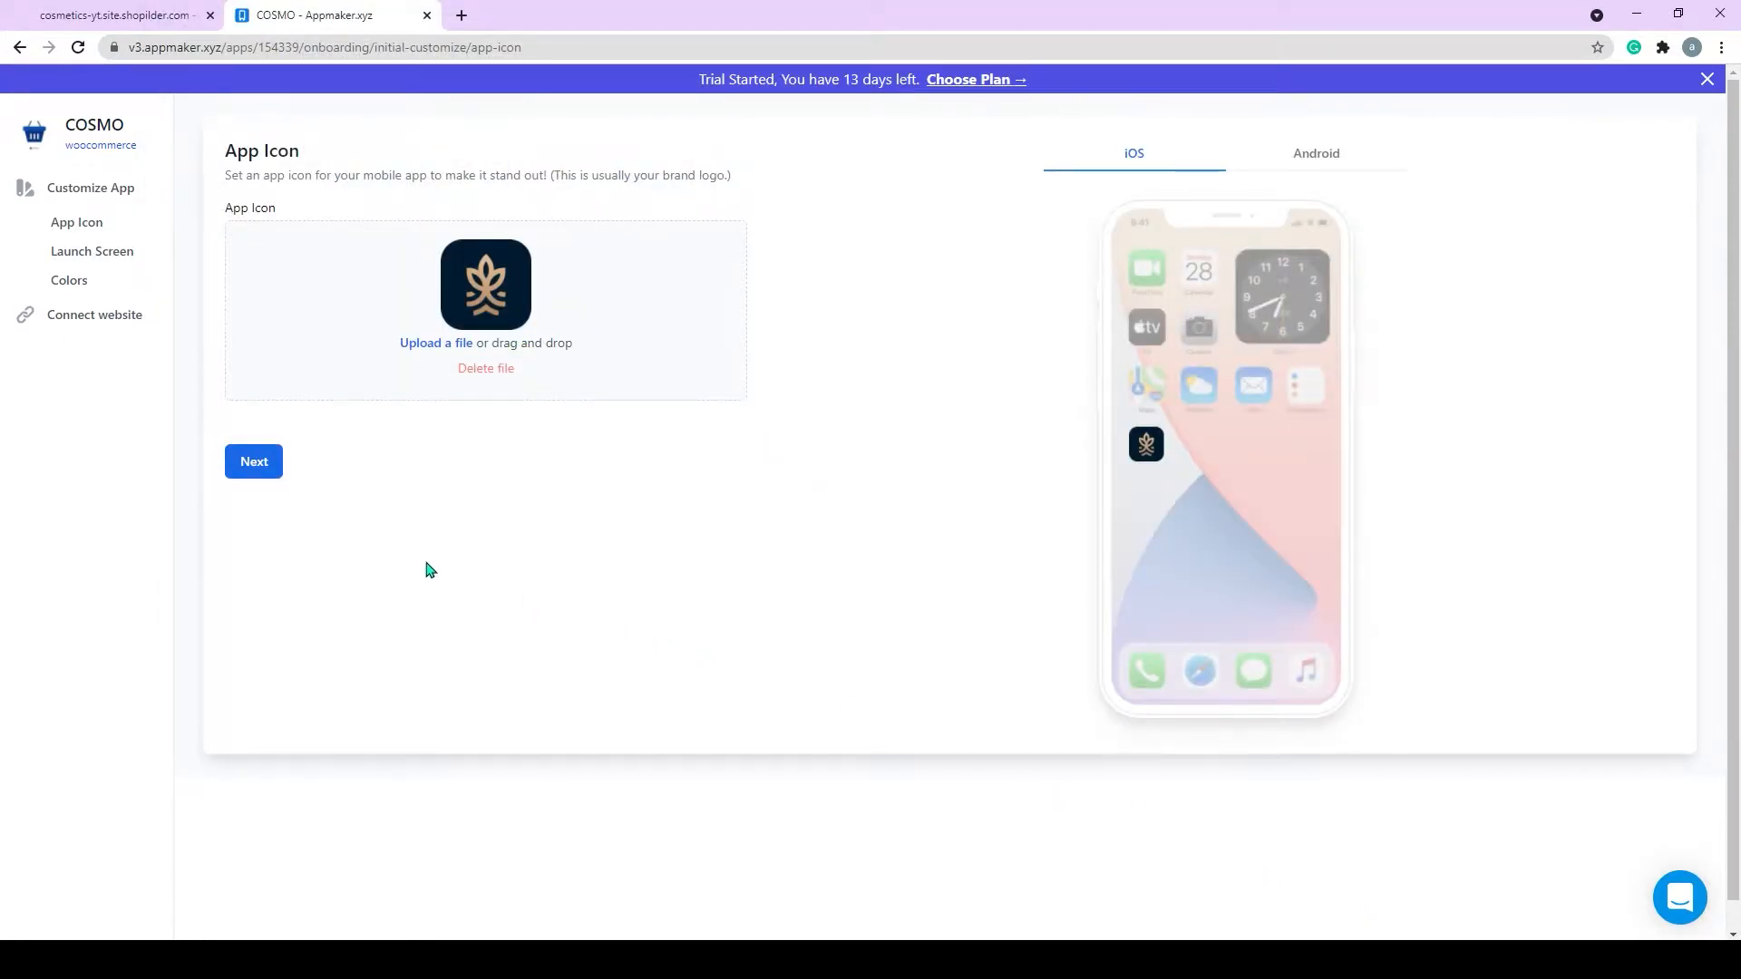
left_click(254, 476)
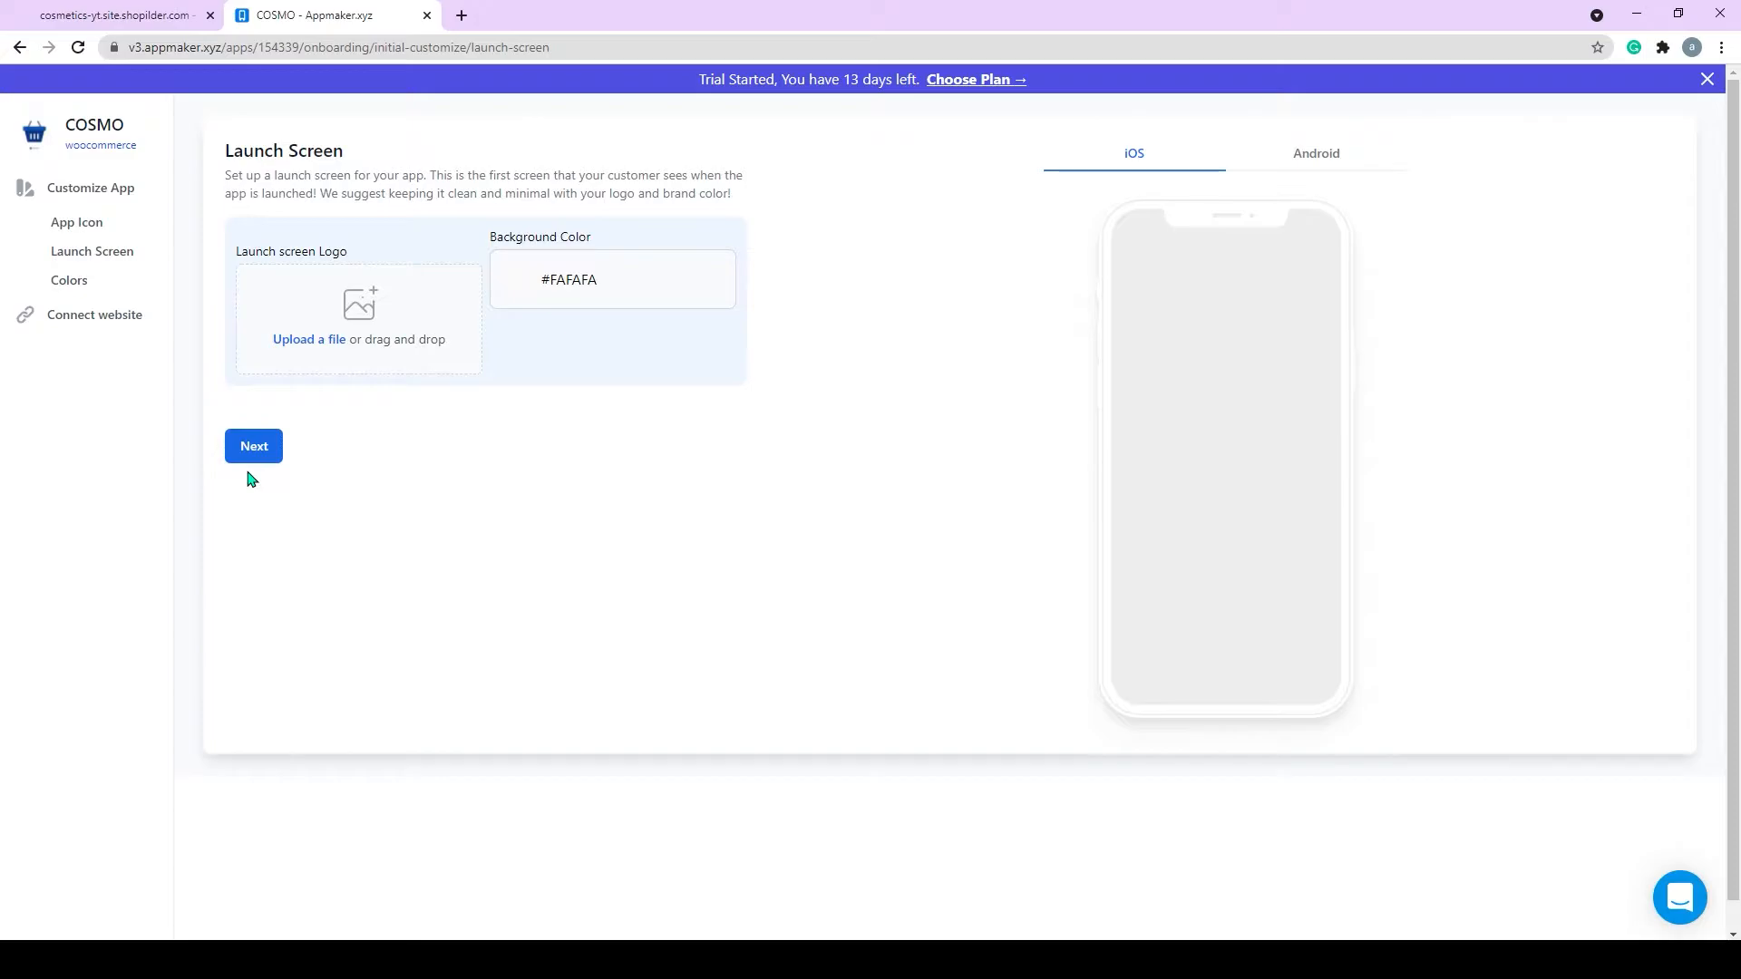
Upload the App-splash screen image as the launch screen logo and continue to the colour settings.
left_click(328, 362)
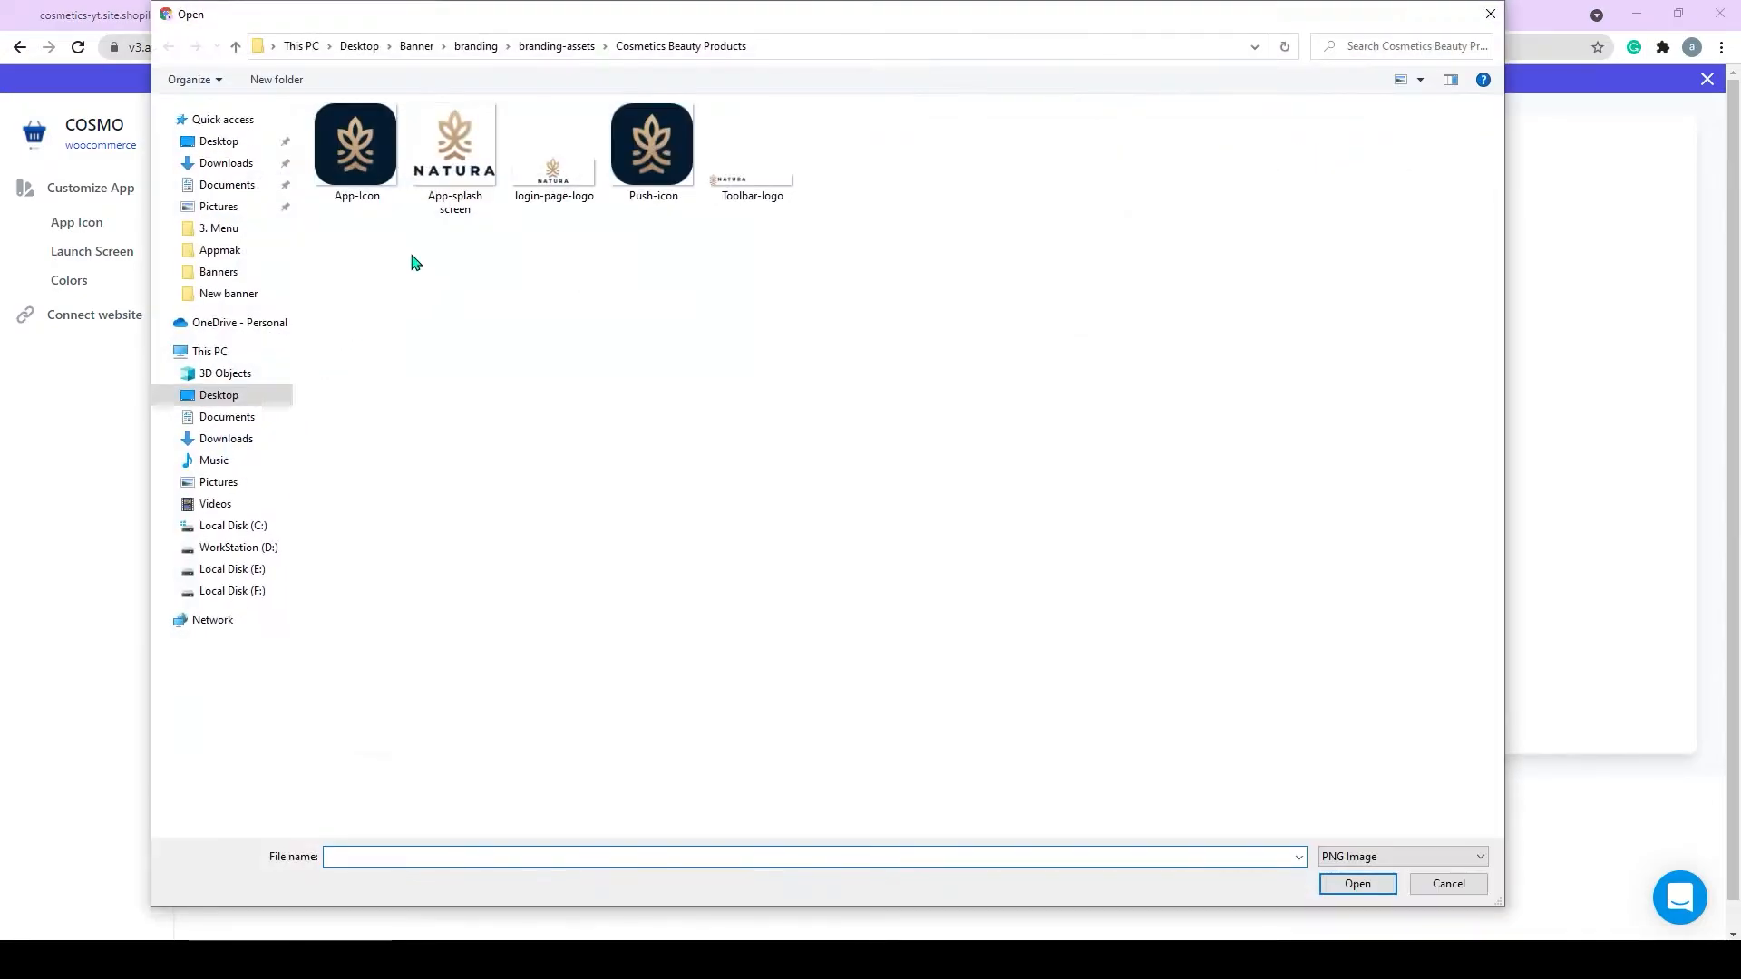
left_click(445, 210)
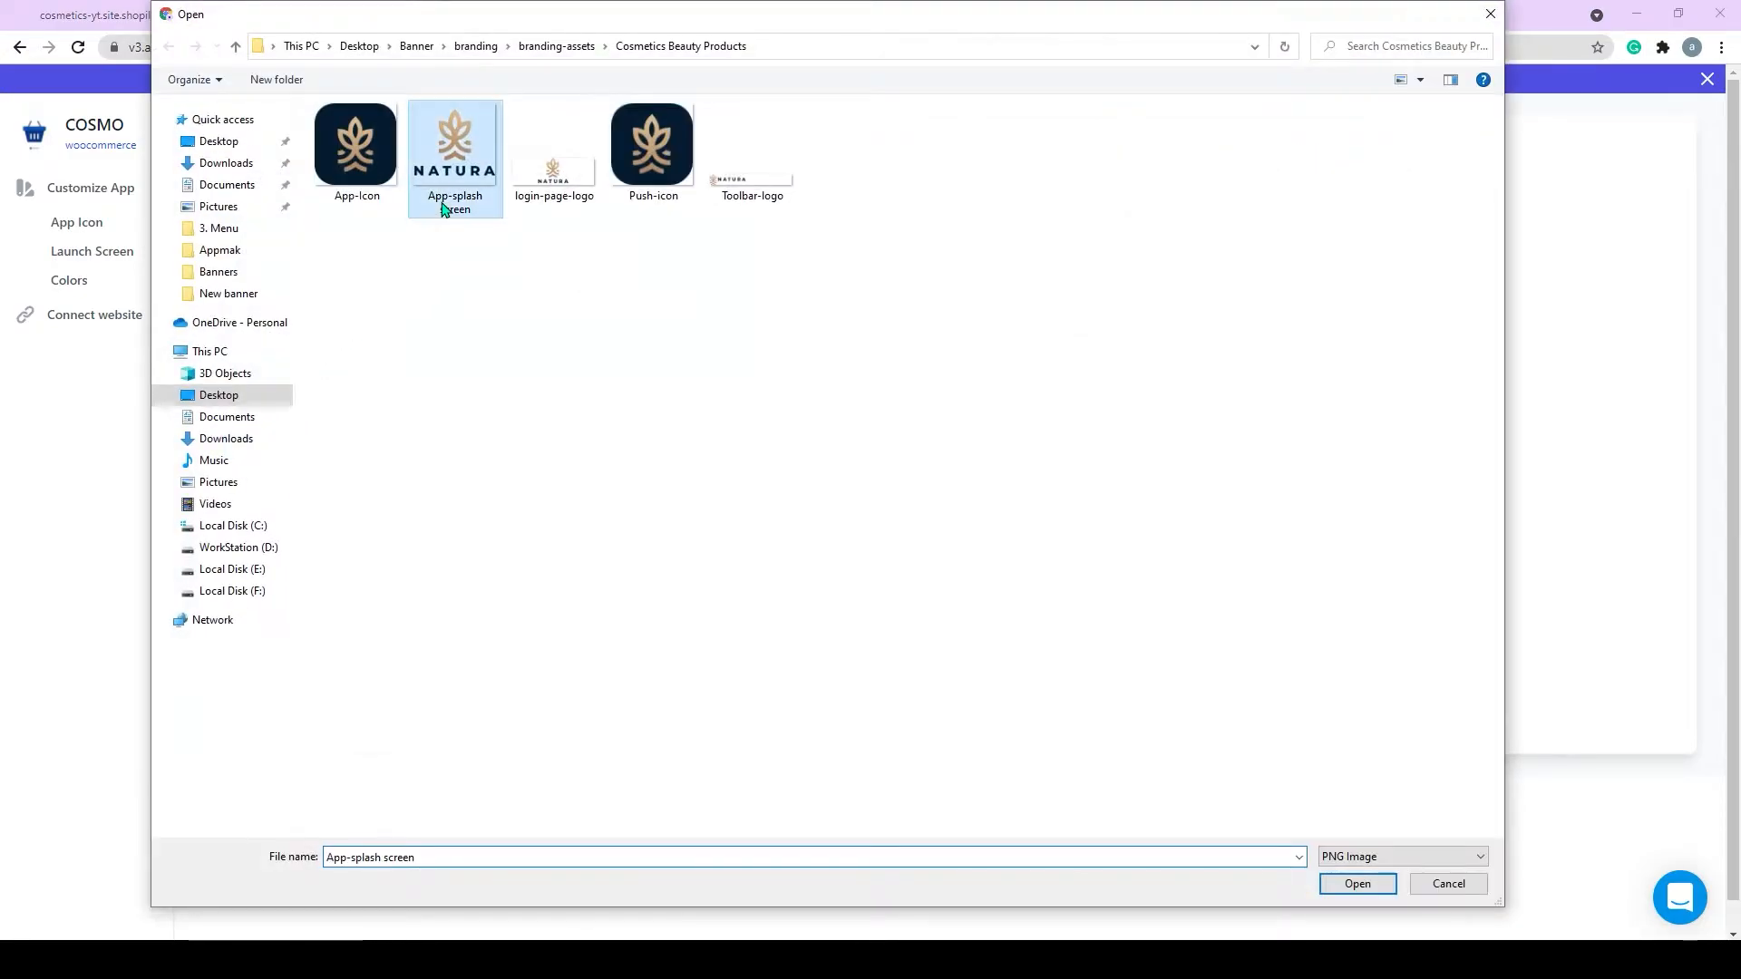
left_click(1355, 883)
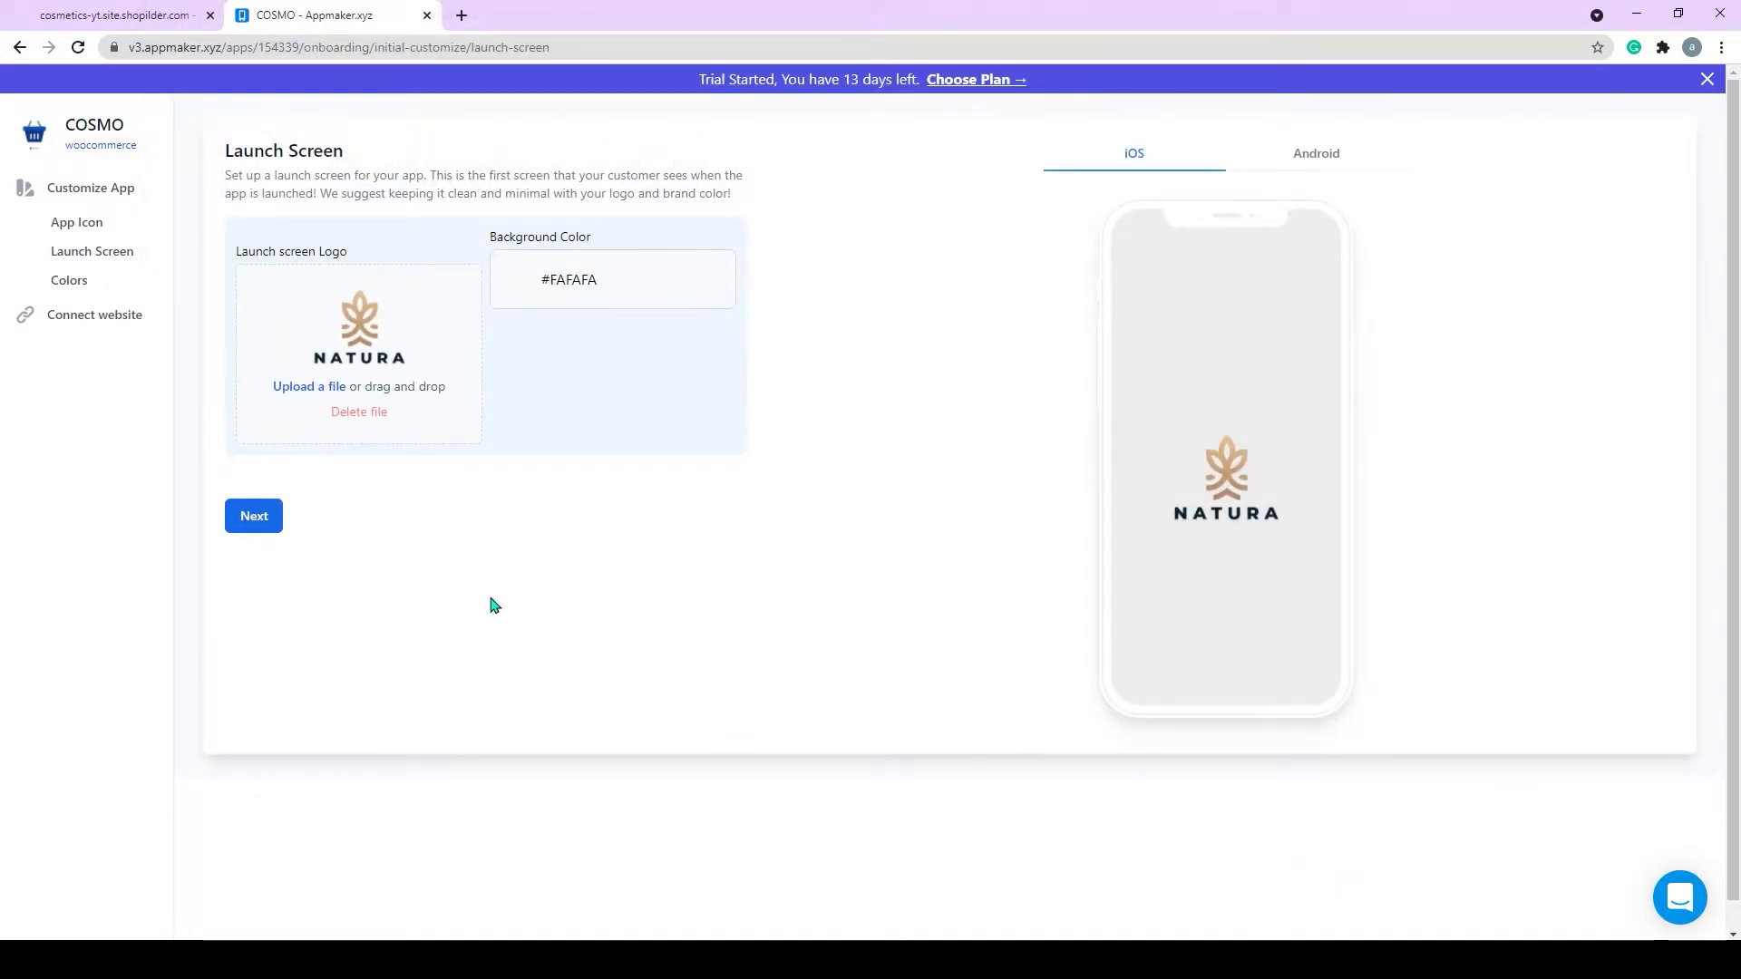
left_click(255, 516)
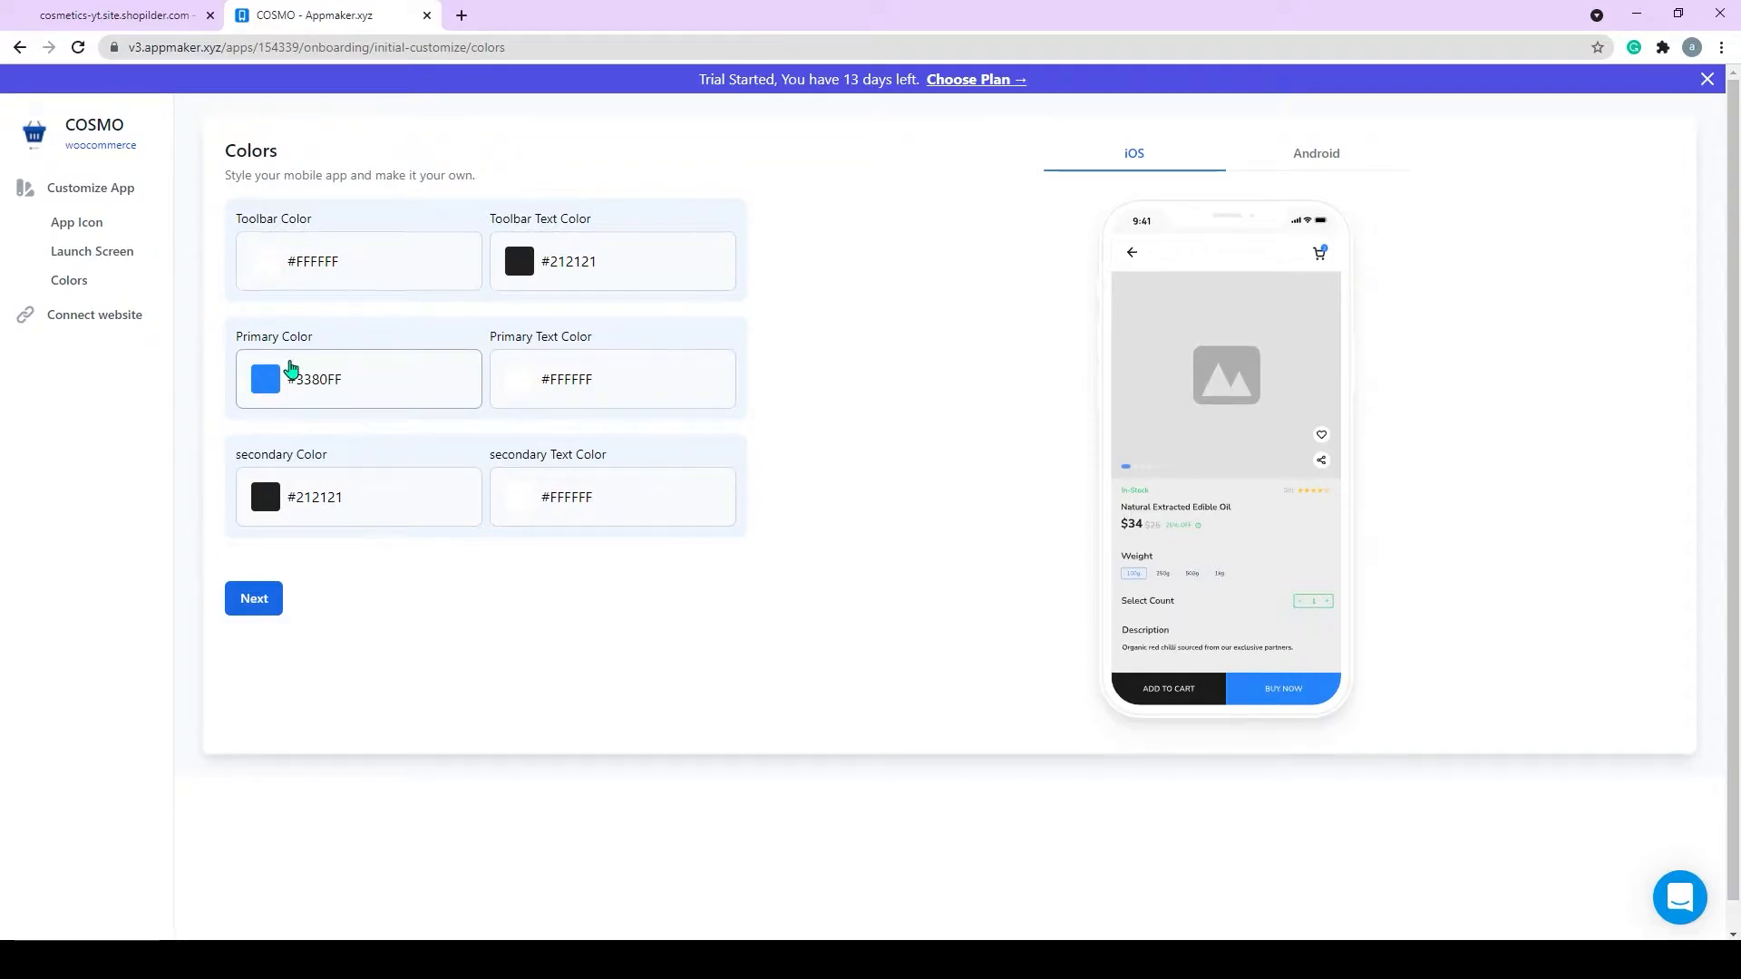
Check the primary colour setting, keep the default app colours, and continue to connecting the website.
left_click(290, 367)
left_click(290, 367)
left_click(254, 600)
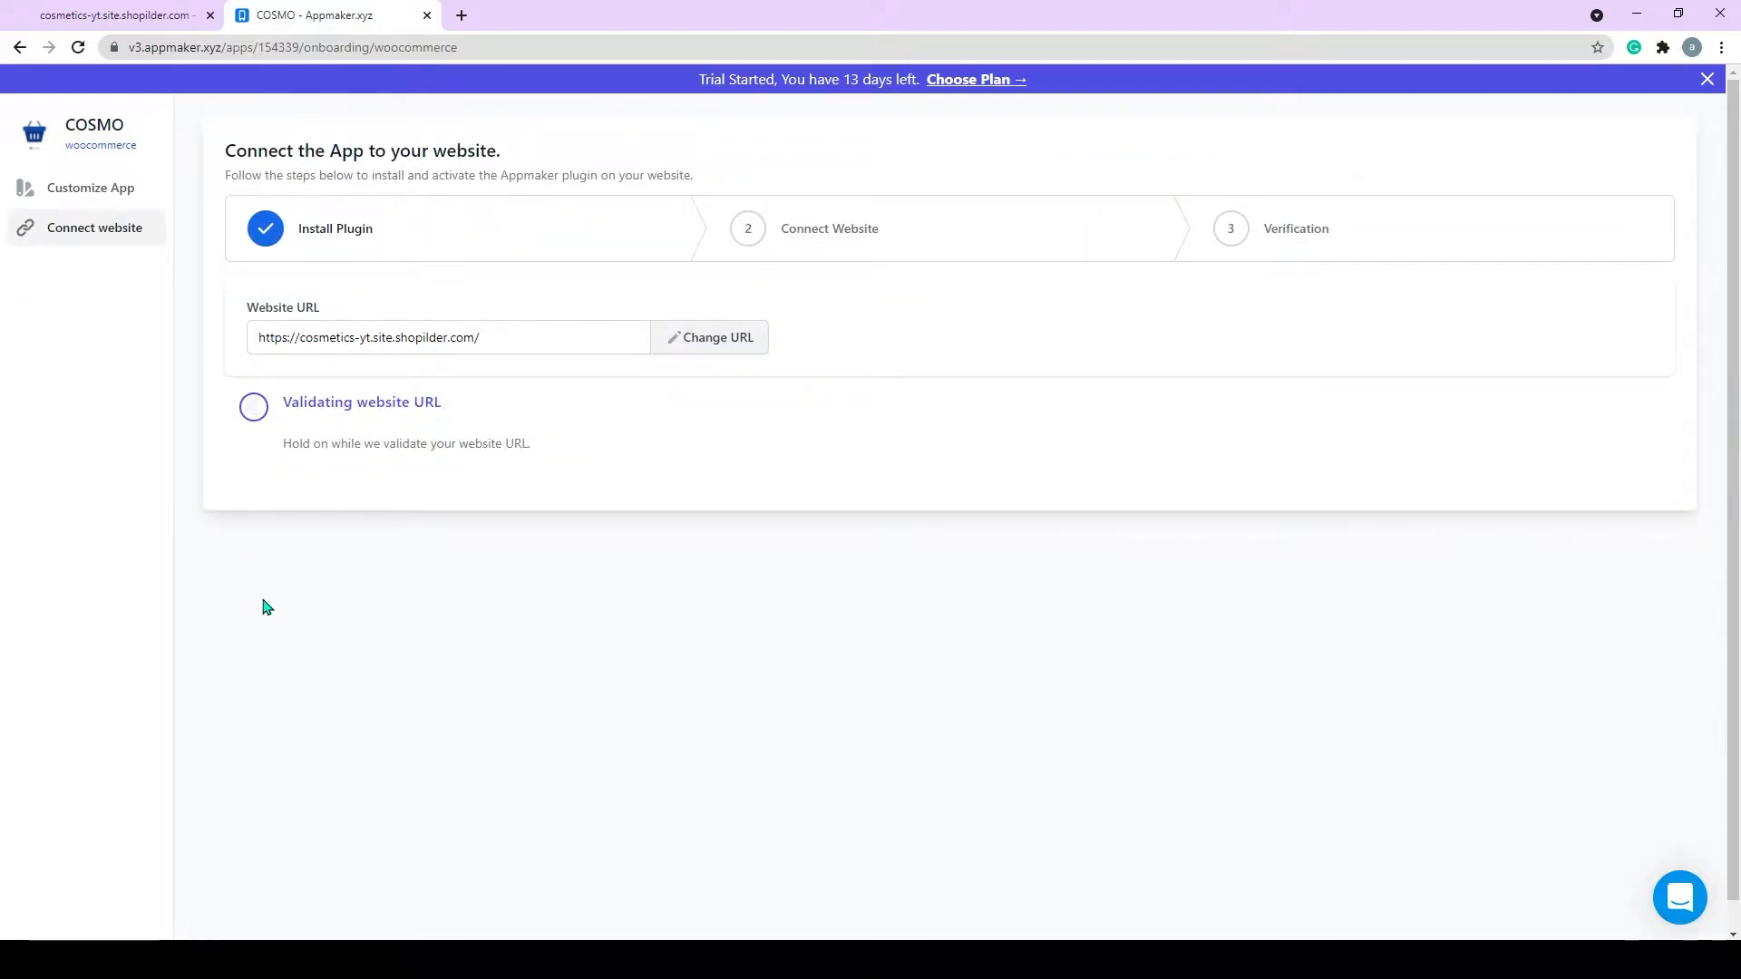
Switch to the cosmetics store site, enter its WordPress dashboard and open the page for adding new plugins.
left_click(92, 16)
mouse_move(80, 80)
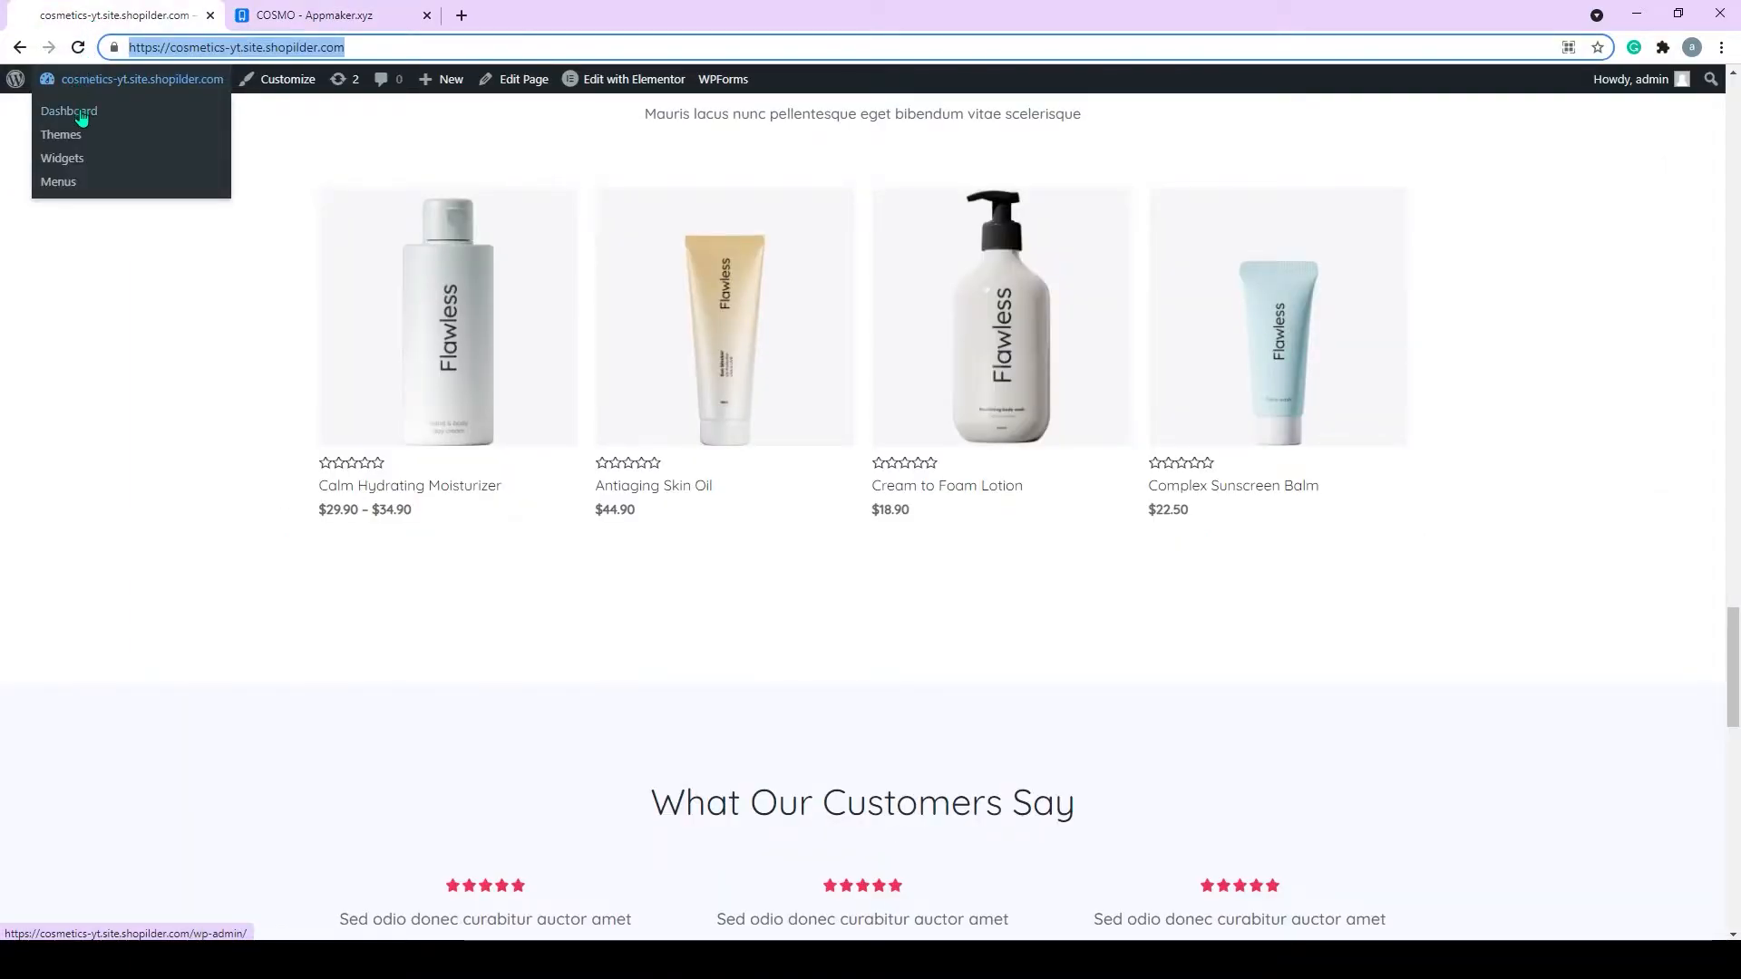
left_click(80, 112)
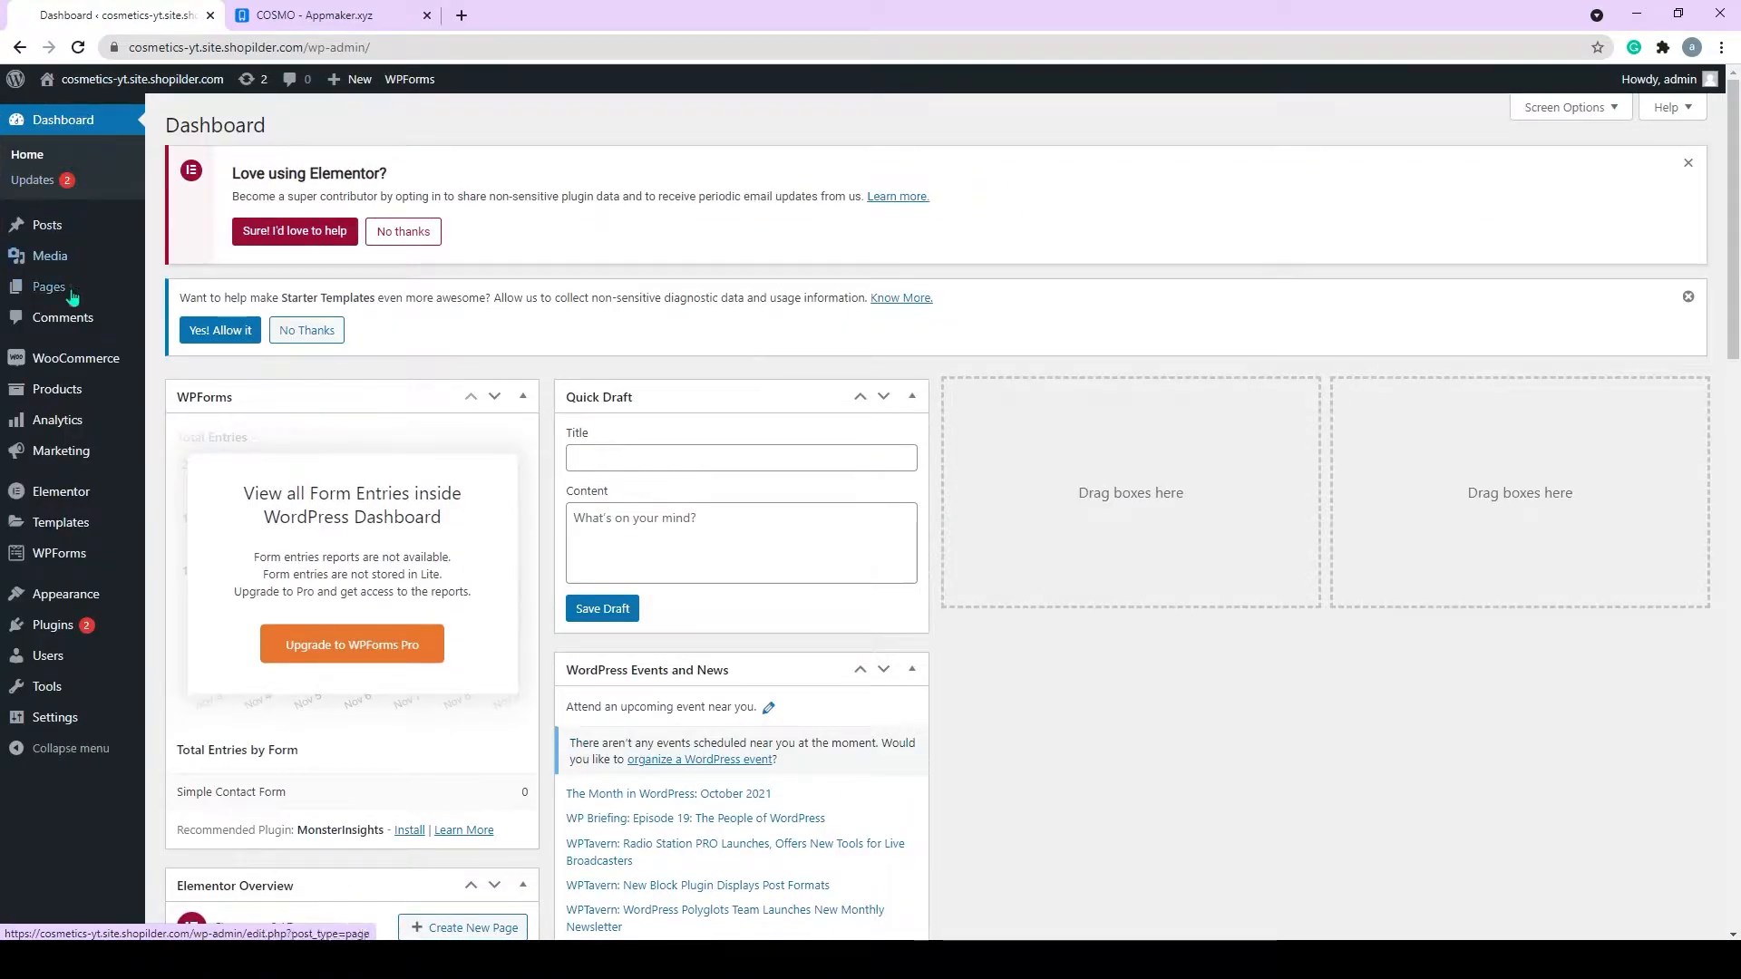
mouse_move(56, 632)
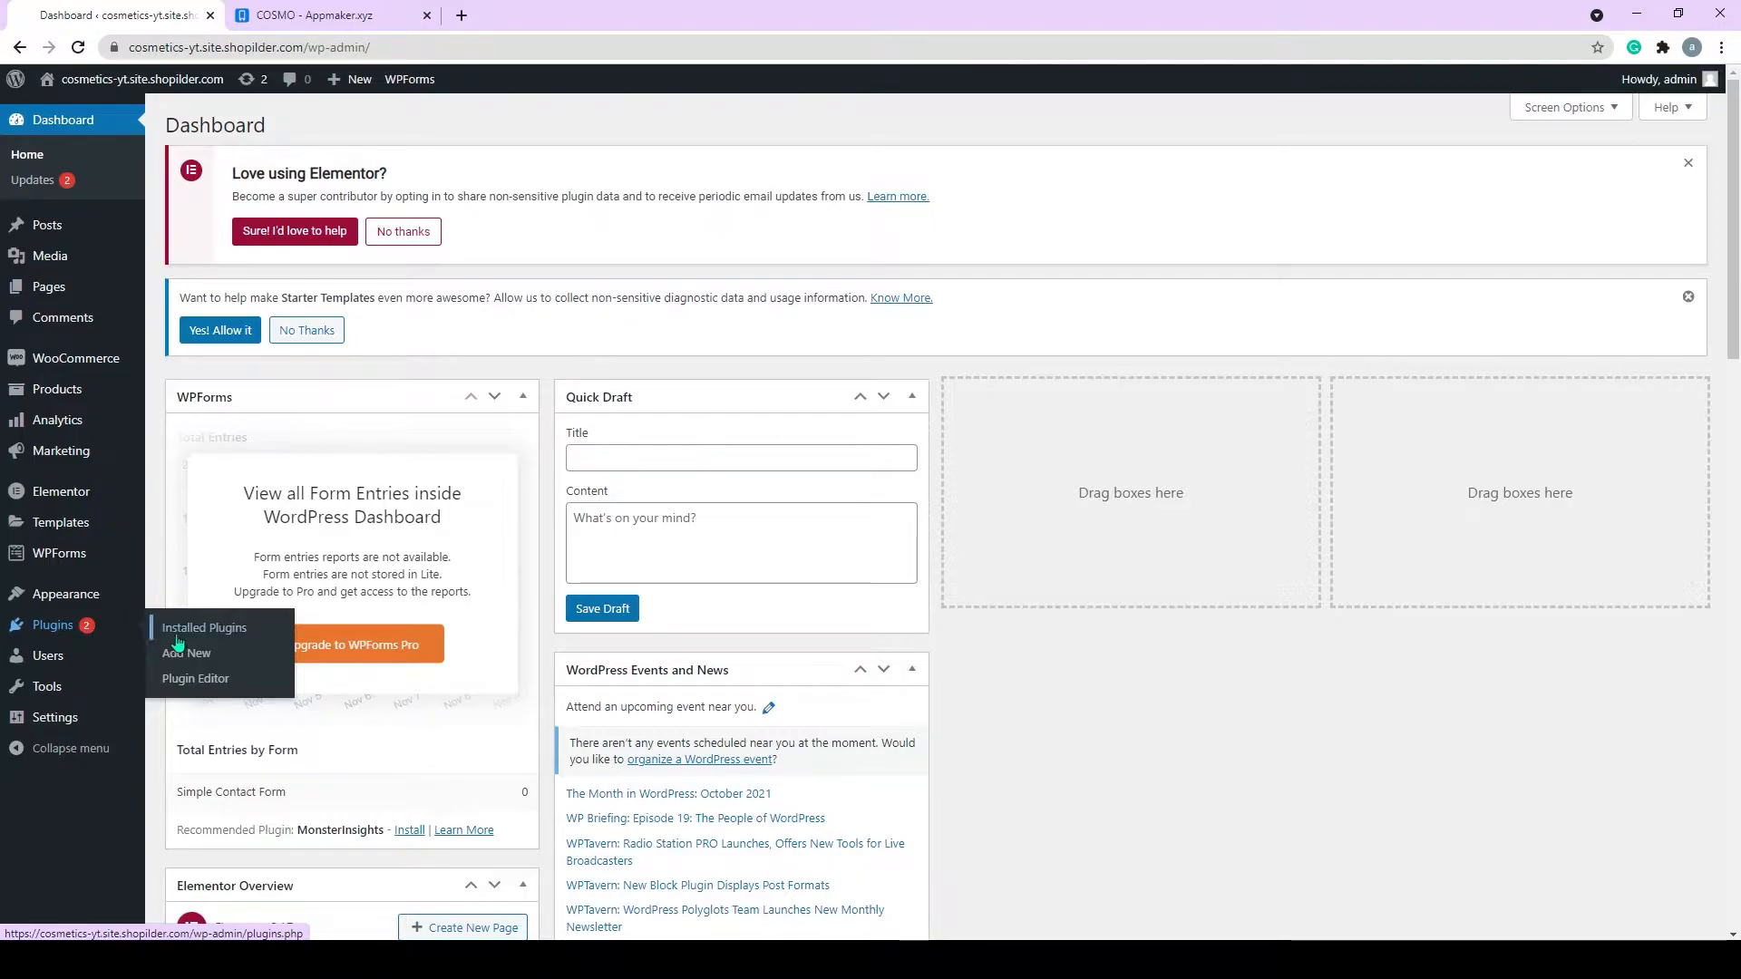
left_click(199, 657)
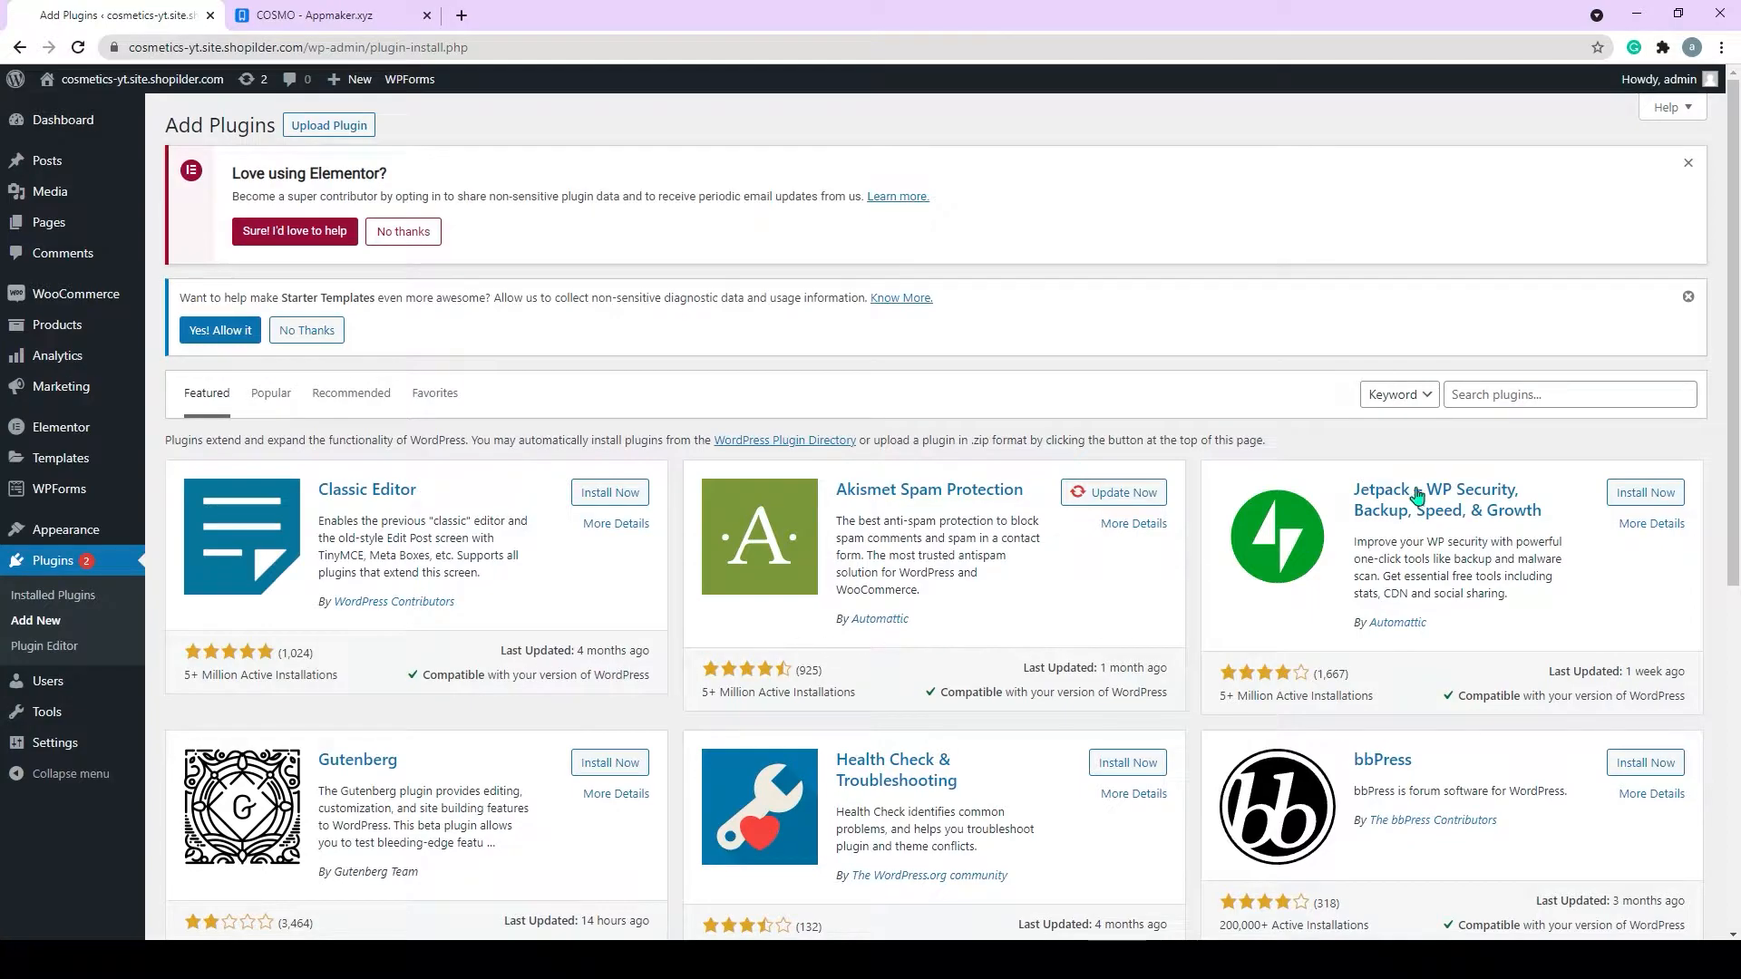
Search the plugins for "appmaker", then install and activate "Appmaker – Convert WooCommerce to Android & iOS Native Mobile Apps".
left_click(1530, 415)
type("appmaker")
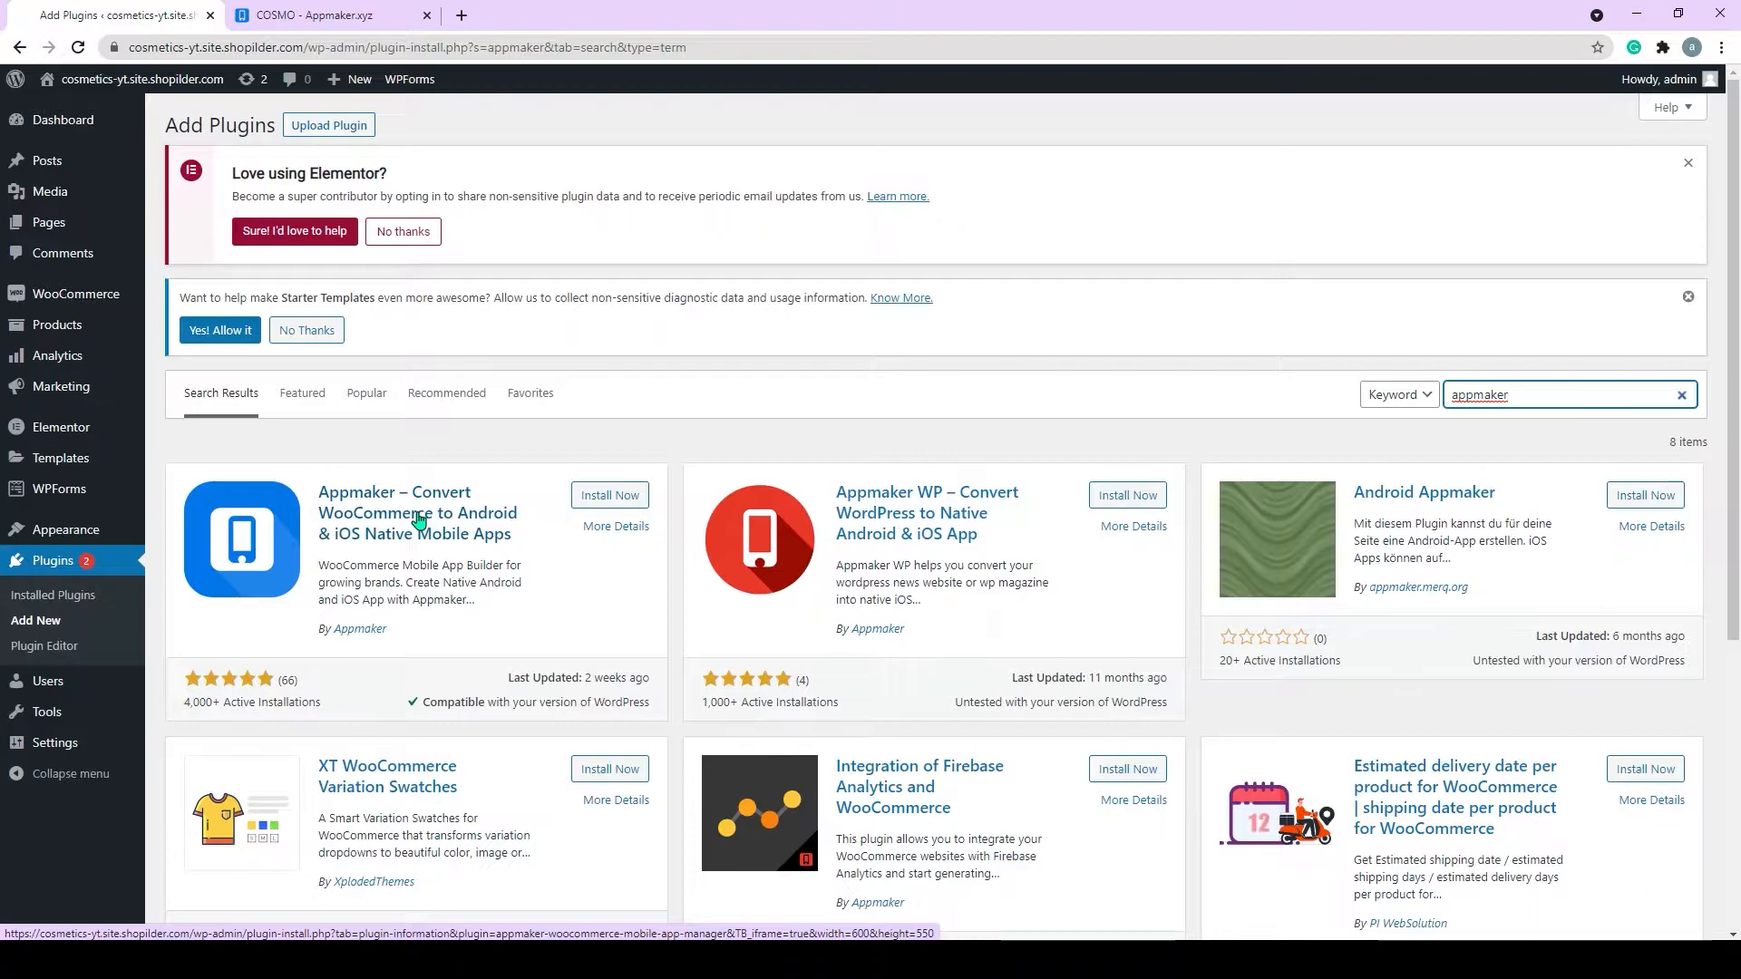
left_click(610, 497)
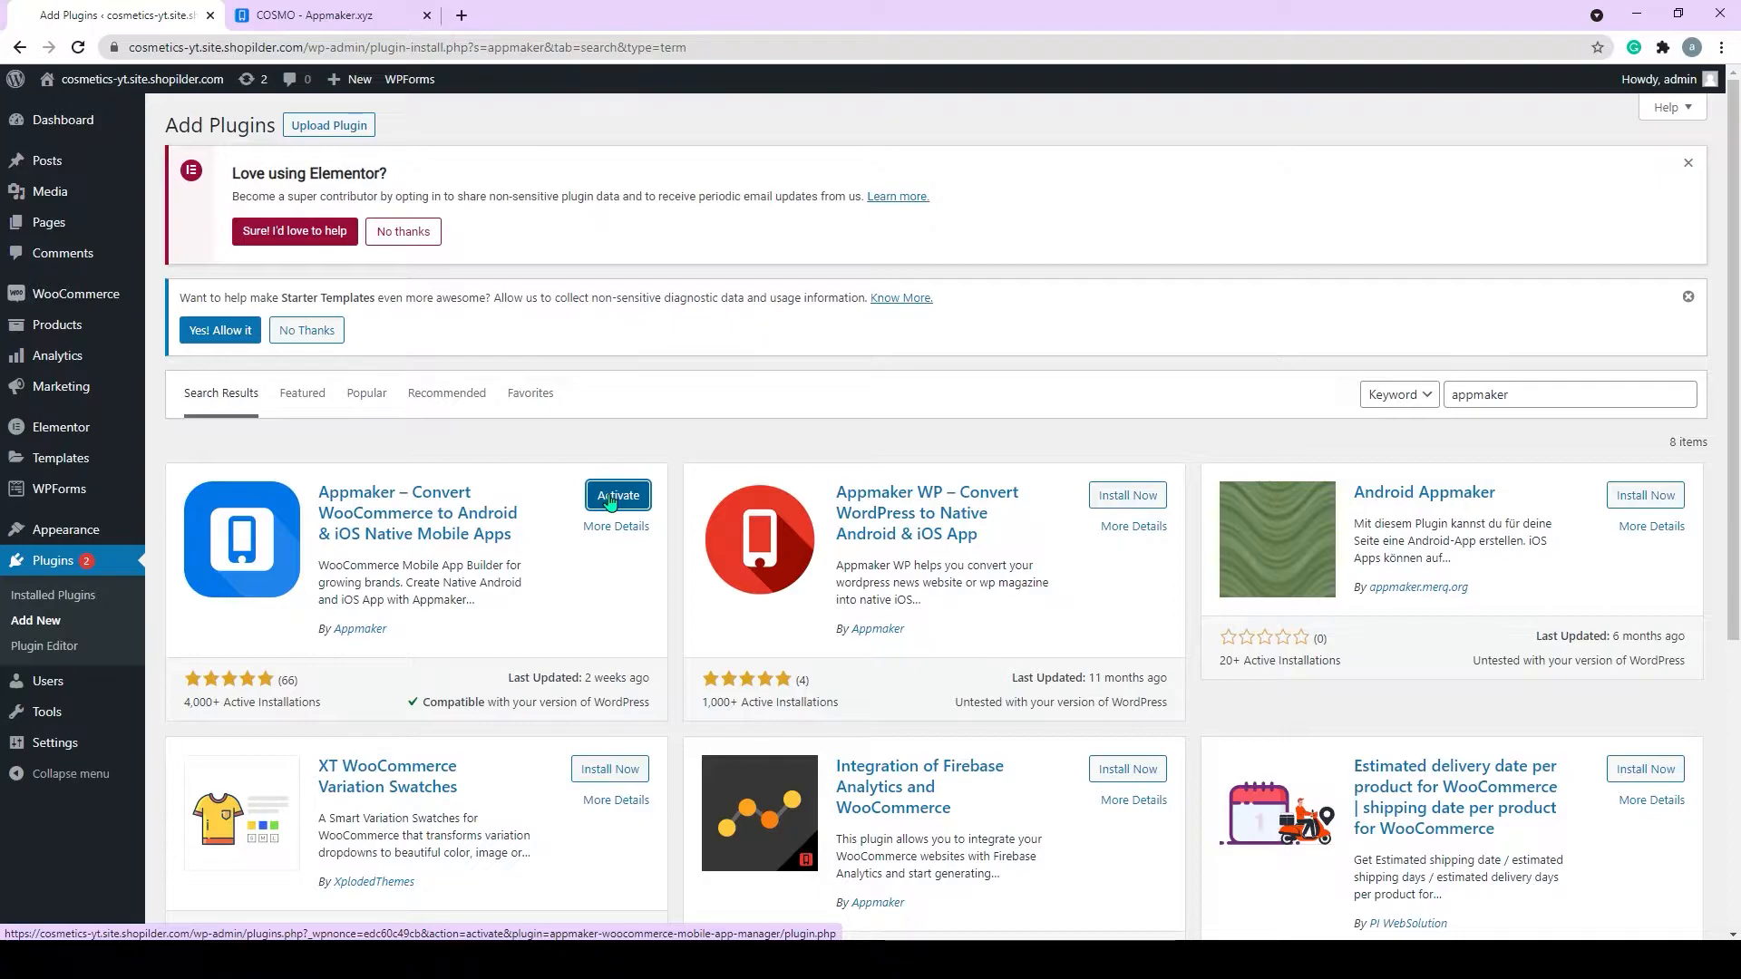
left_click(617, 496)
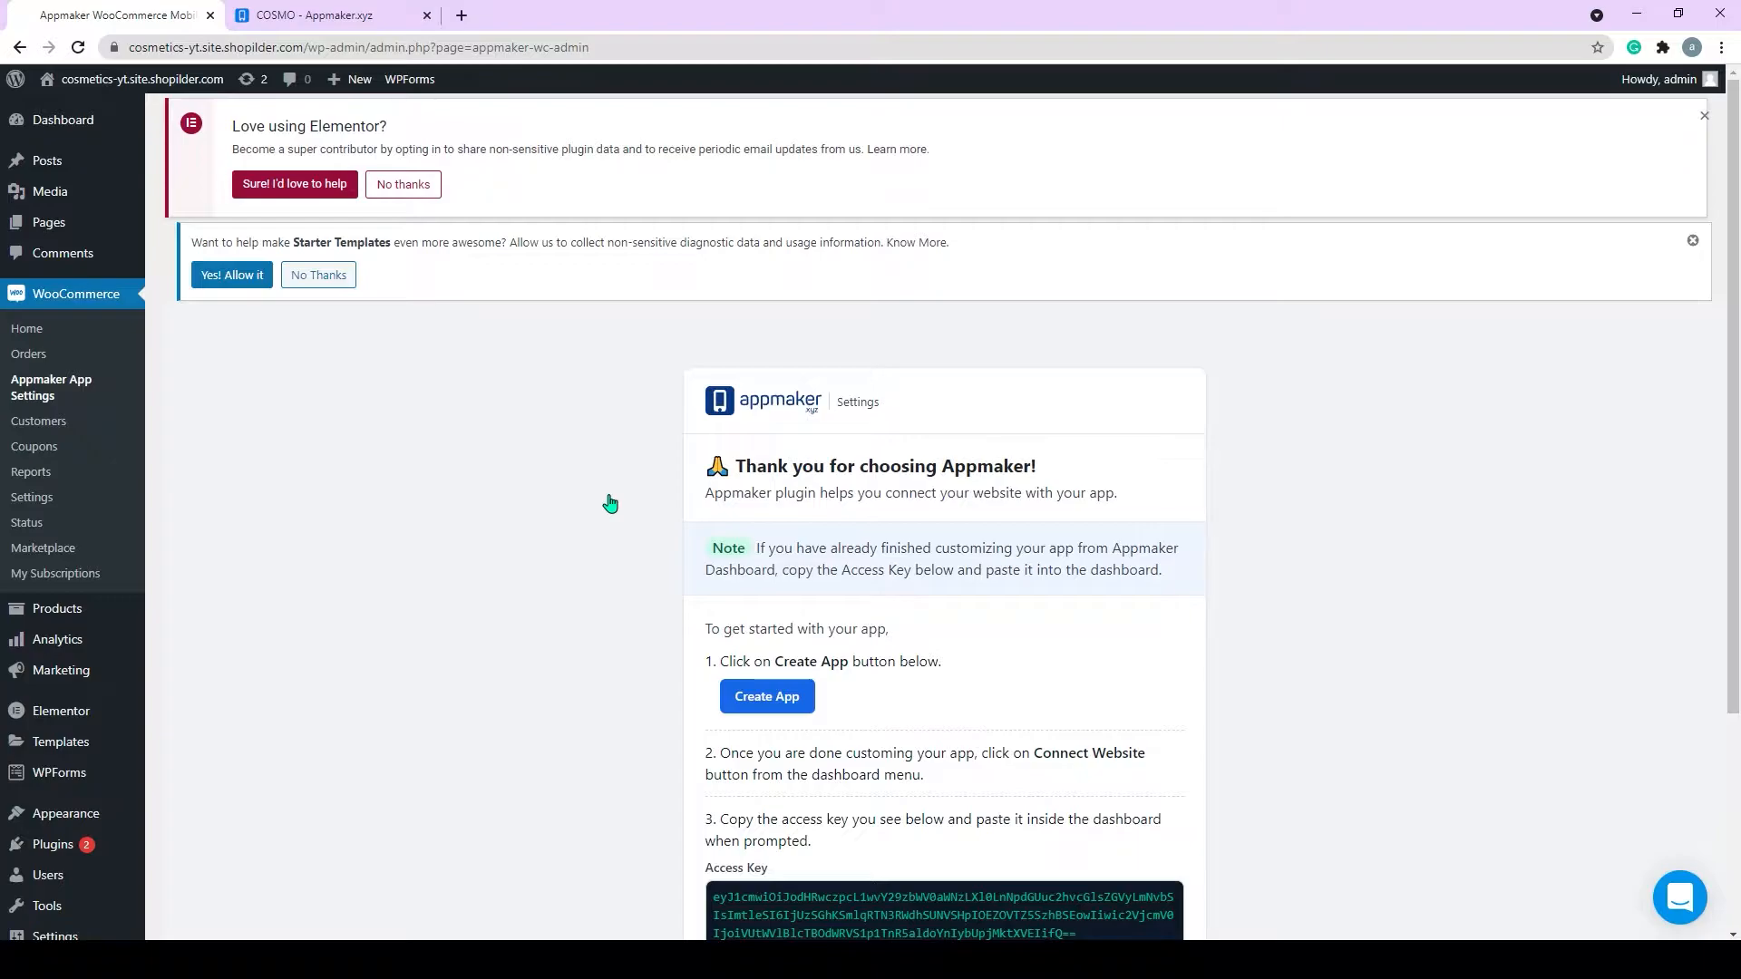
Copy the access key from the Appmaker plugin settings, then return to the COSMO app setup and verify the plugin installation.
scroll(610, 504, "down", 3)
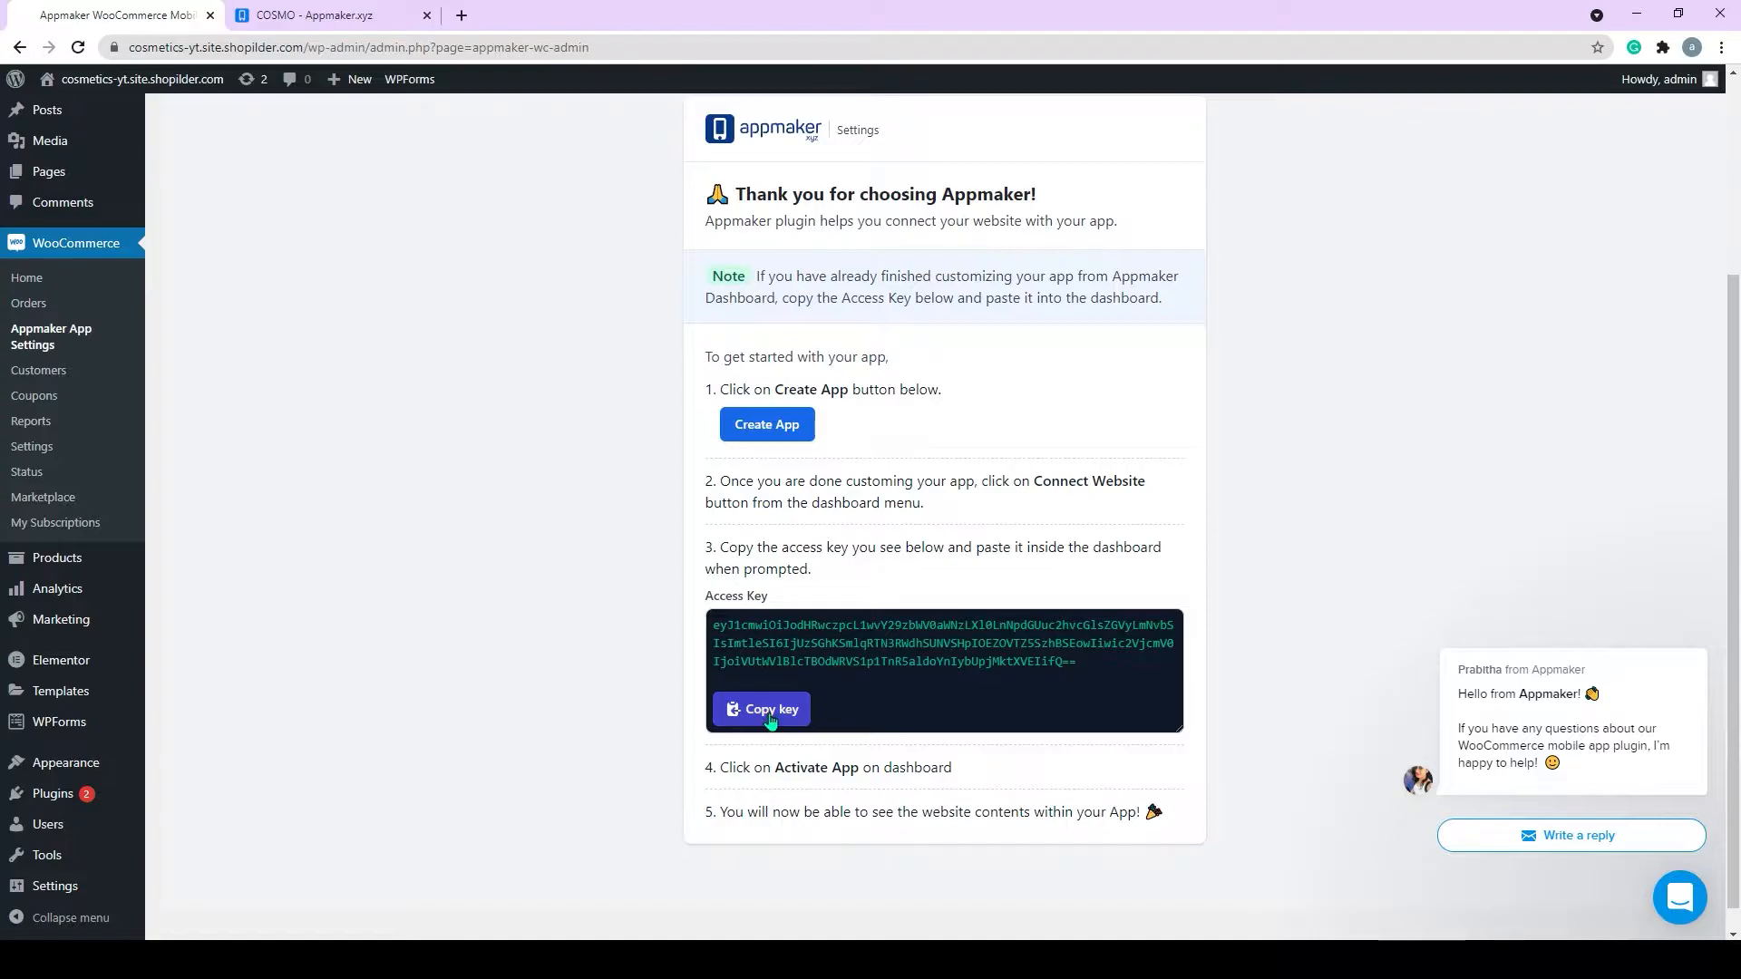
left_click(767, 713)
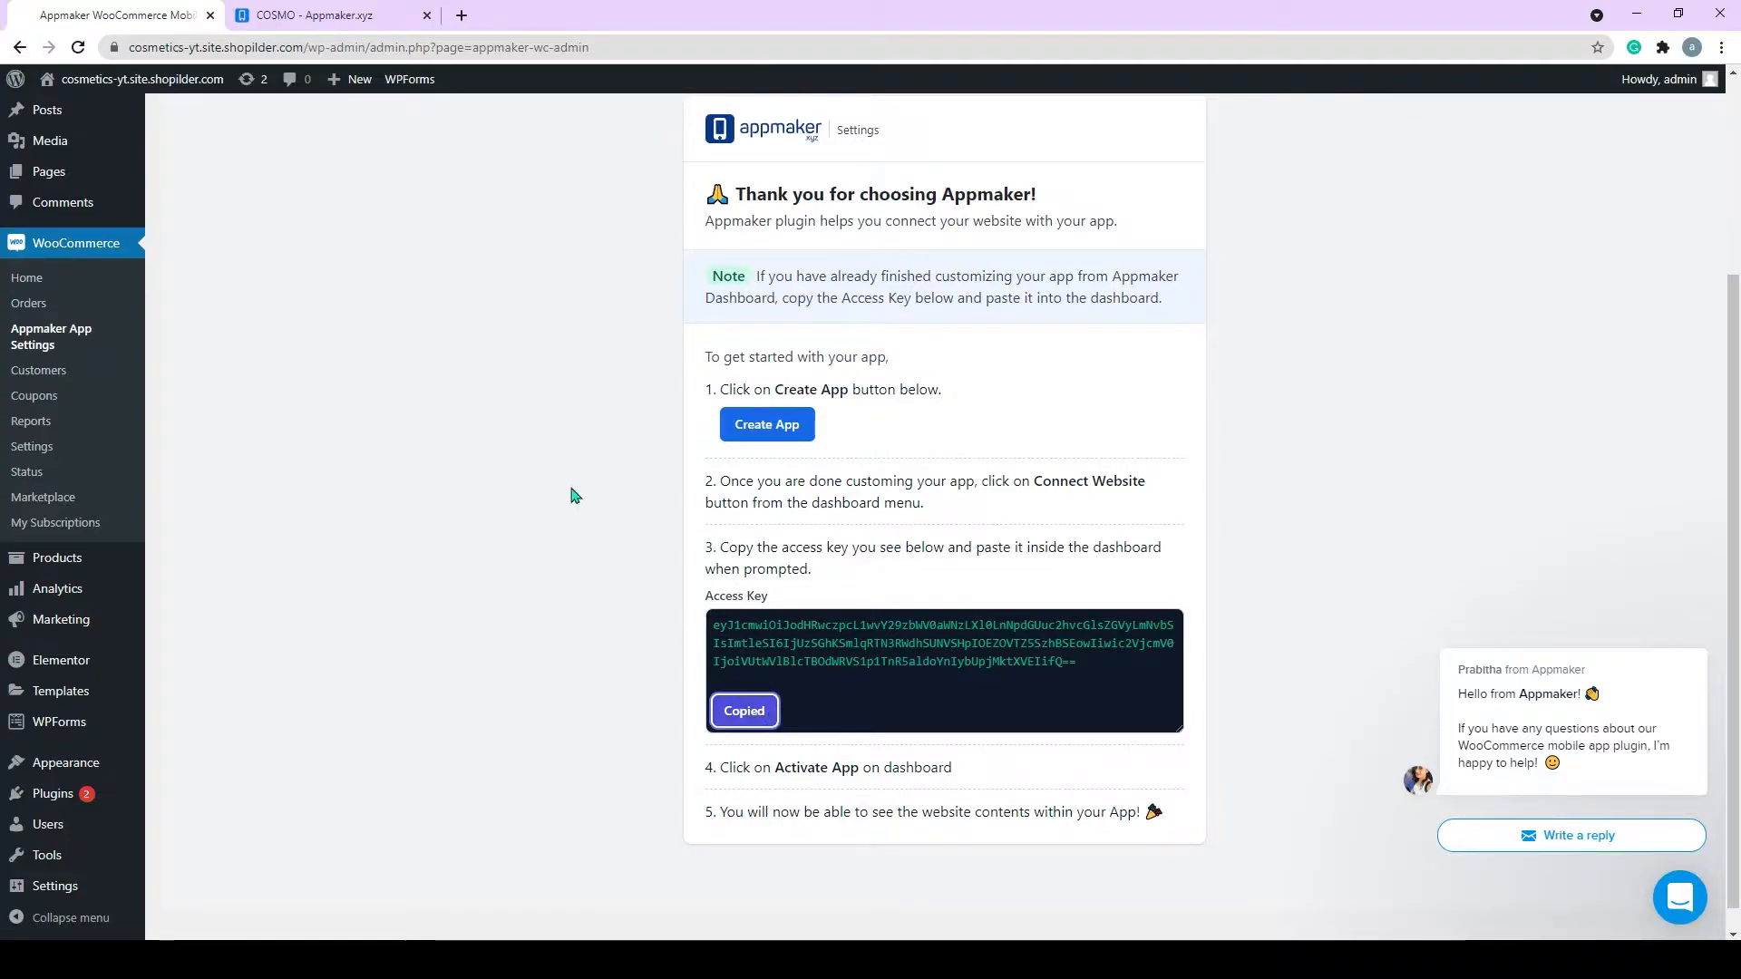
left_click(295, 10)
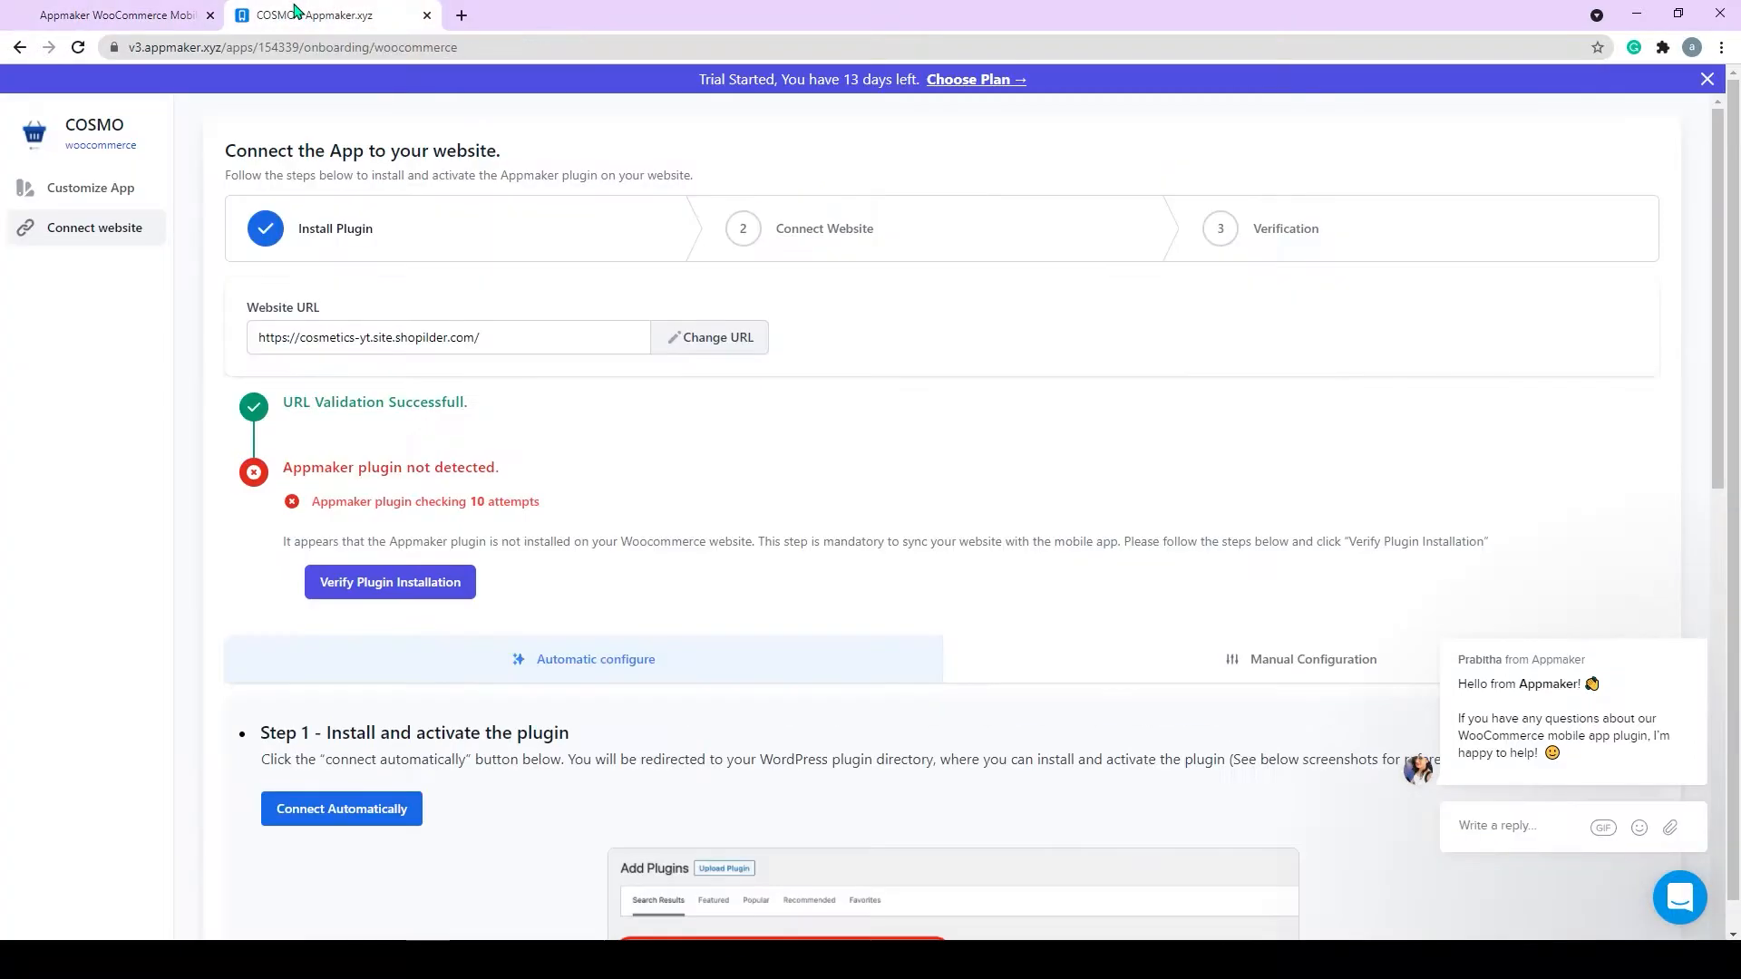
left_click(379, 590)
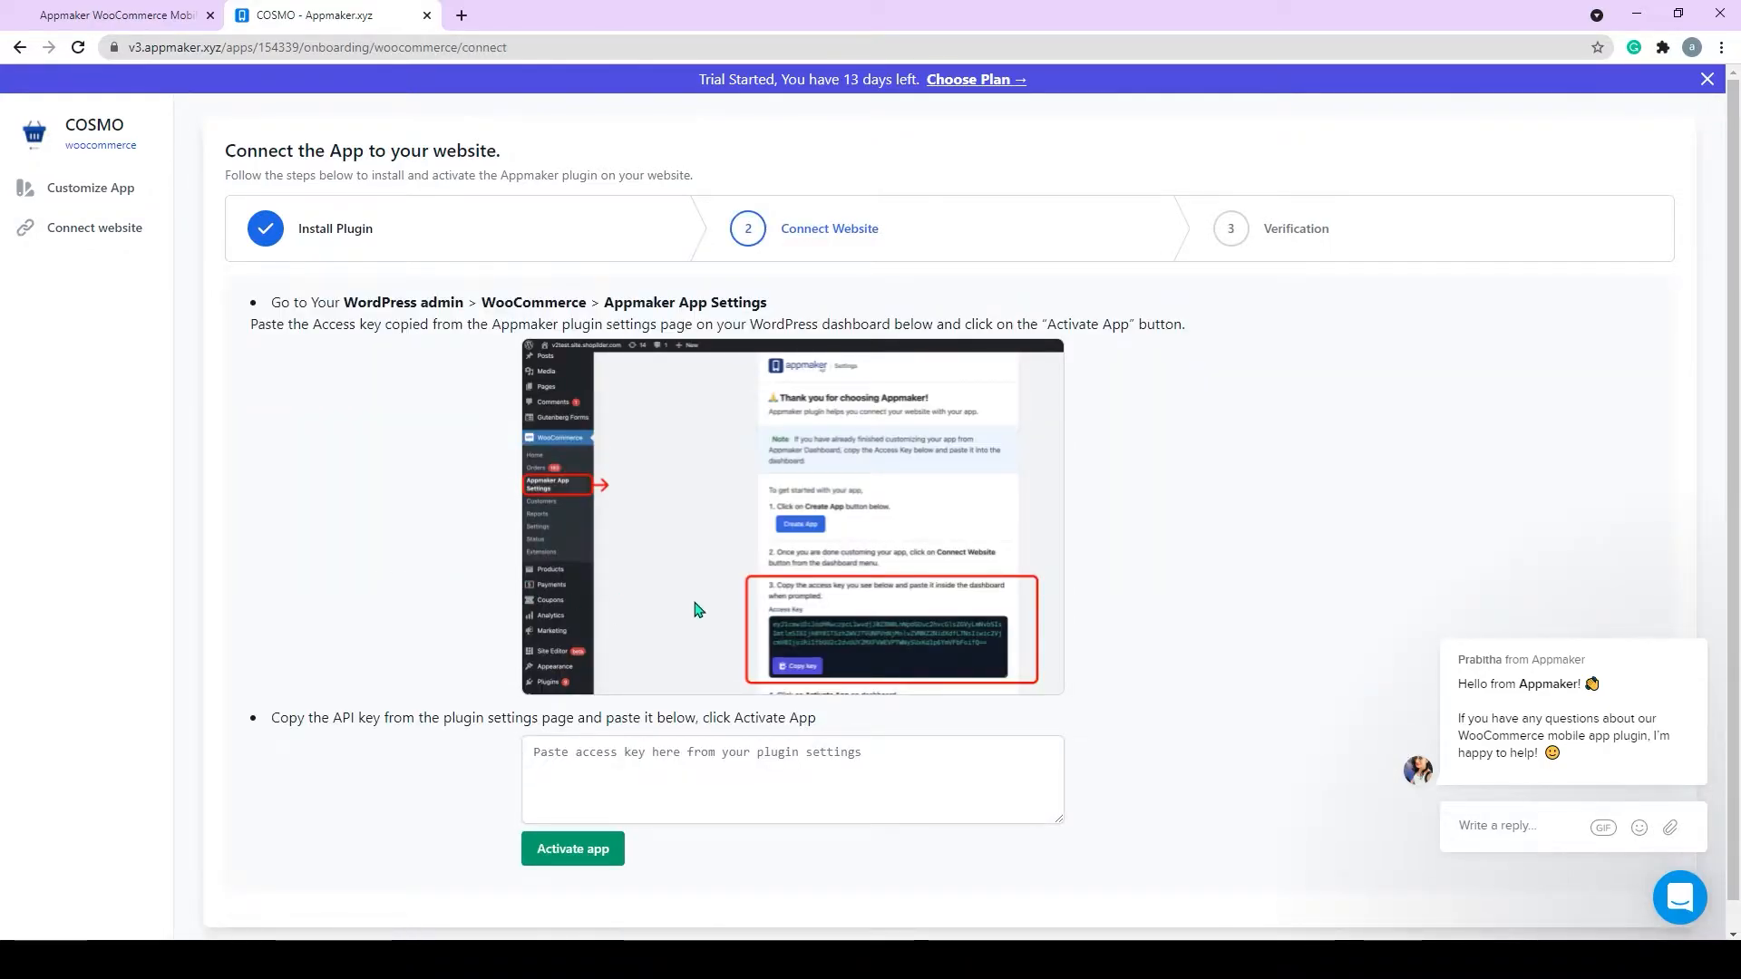
Paste the access key from the plugin settings into the website connection form and activate the app.
scroll(700, 635, "down", 1)
left_click(713, 747)
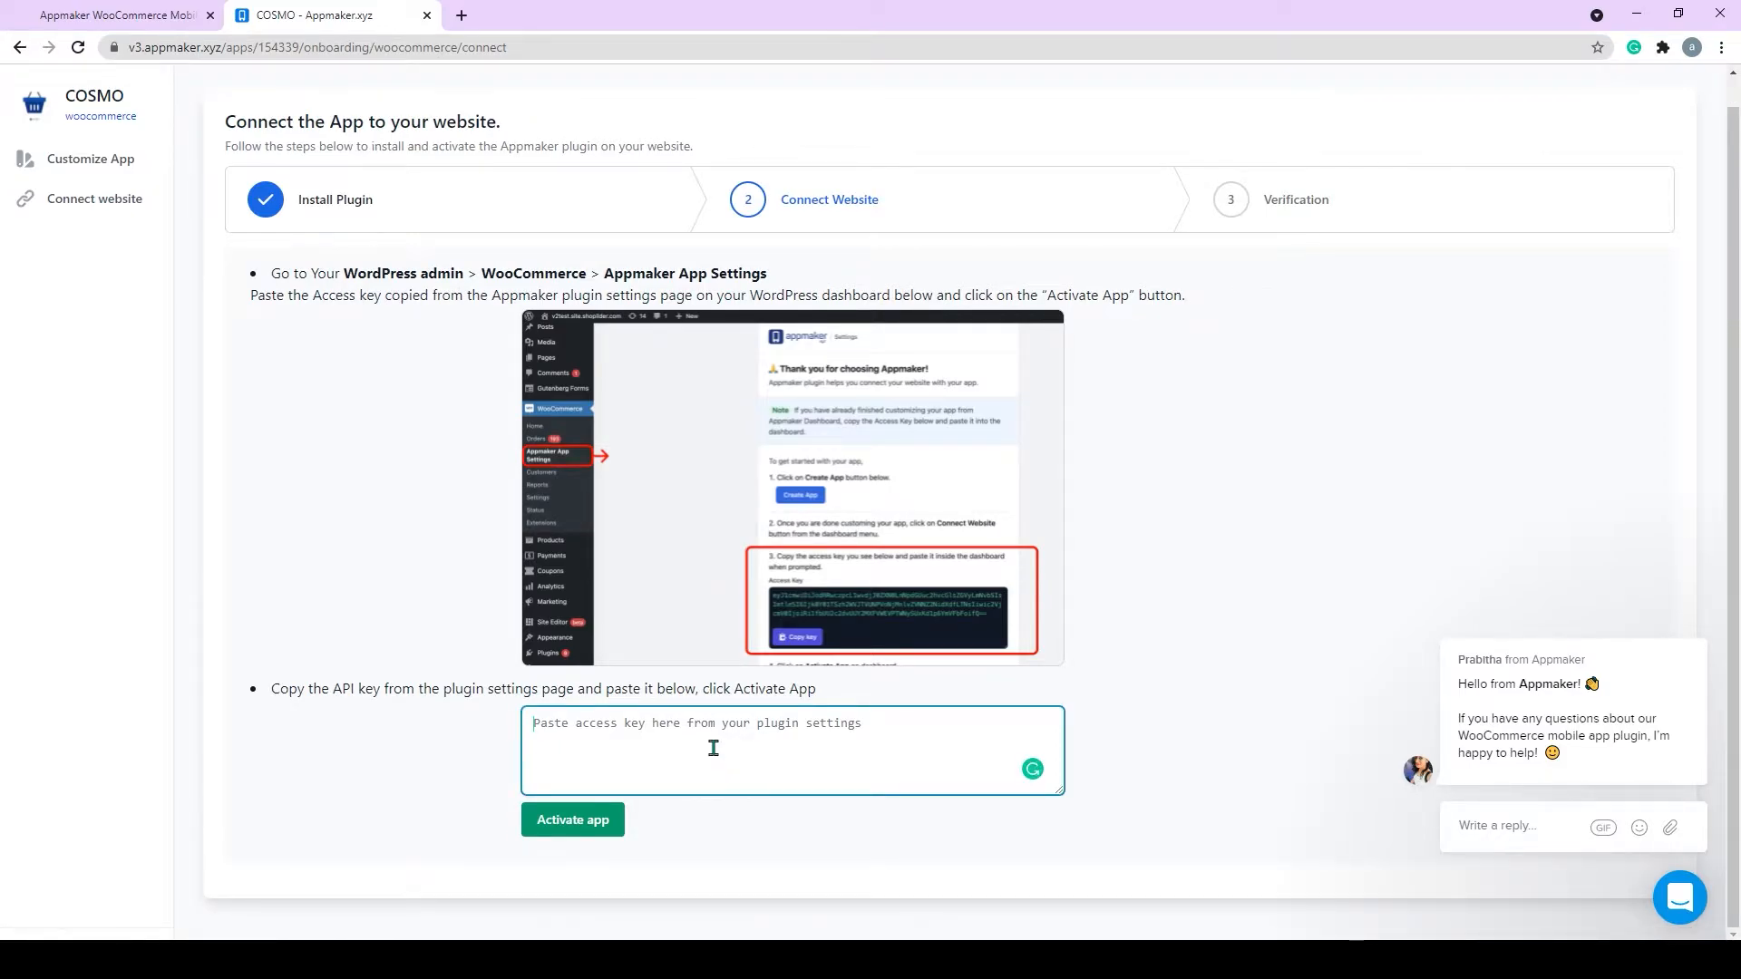
key("ctrl+v")
left_click(594, 820)
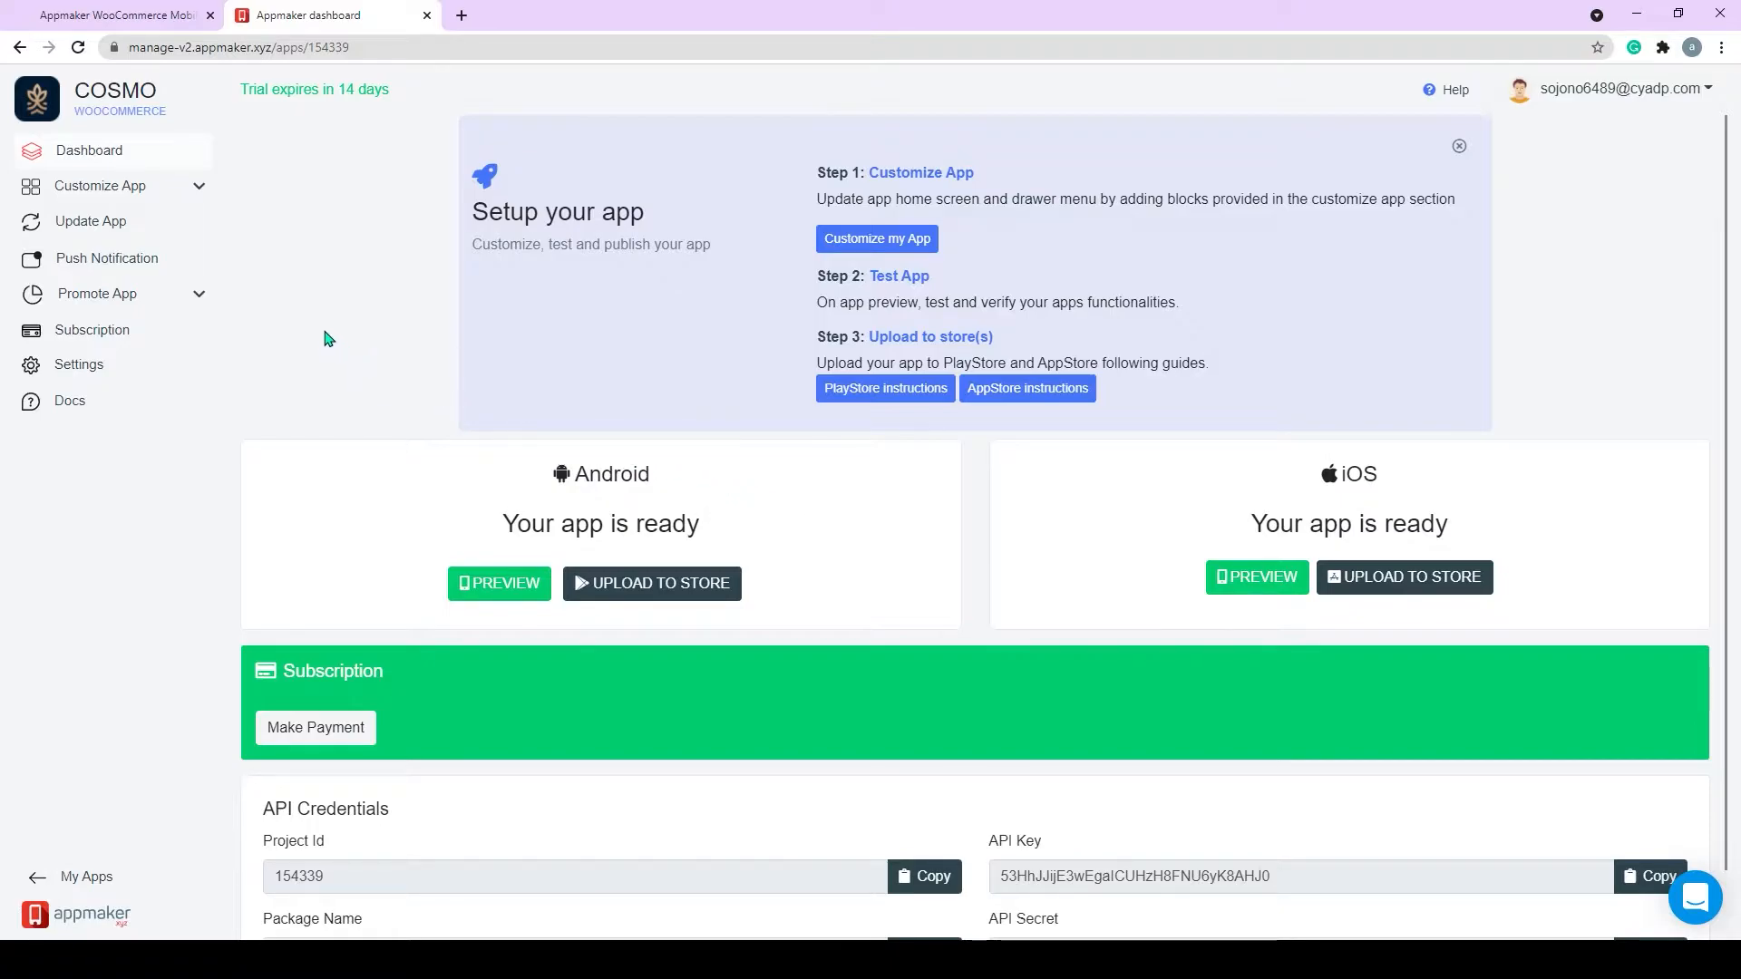
Open the app's Home page for customization and check the list of in-app pages.
left_click(203, 189)
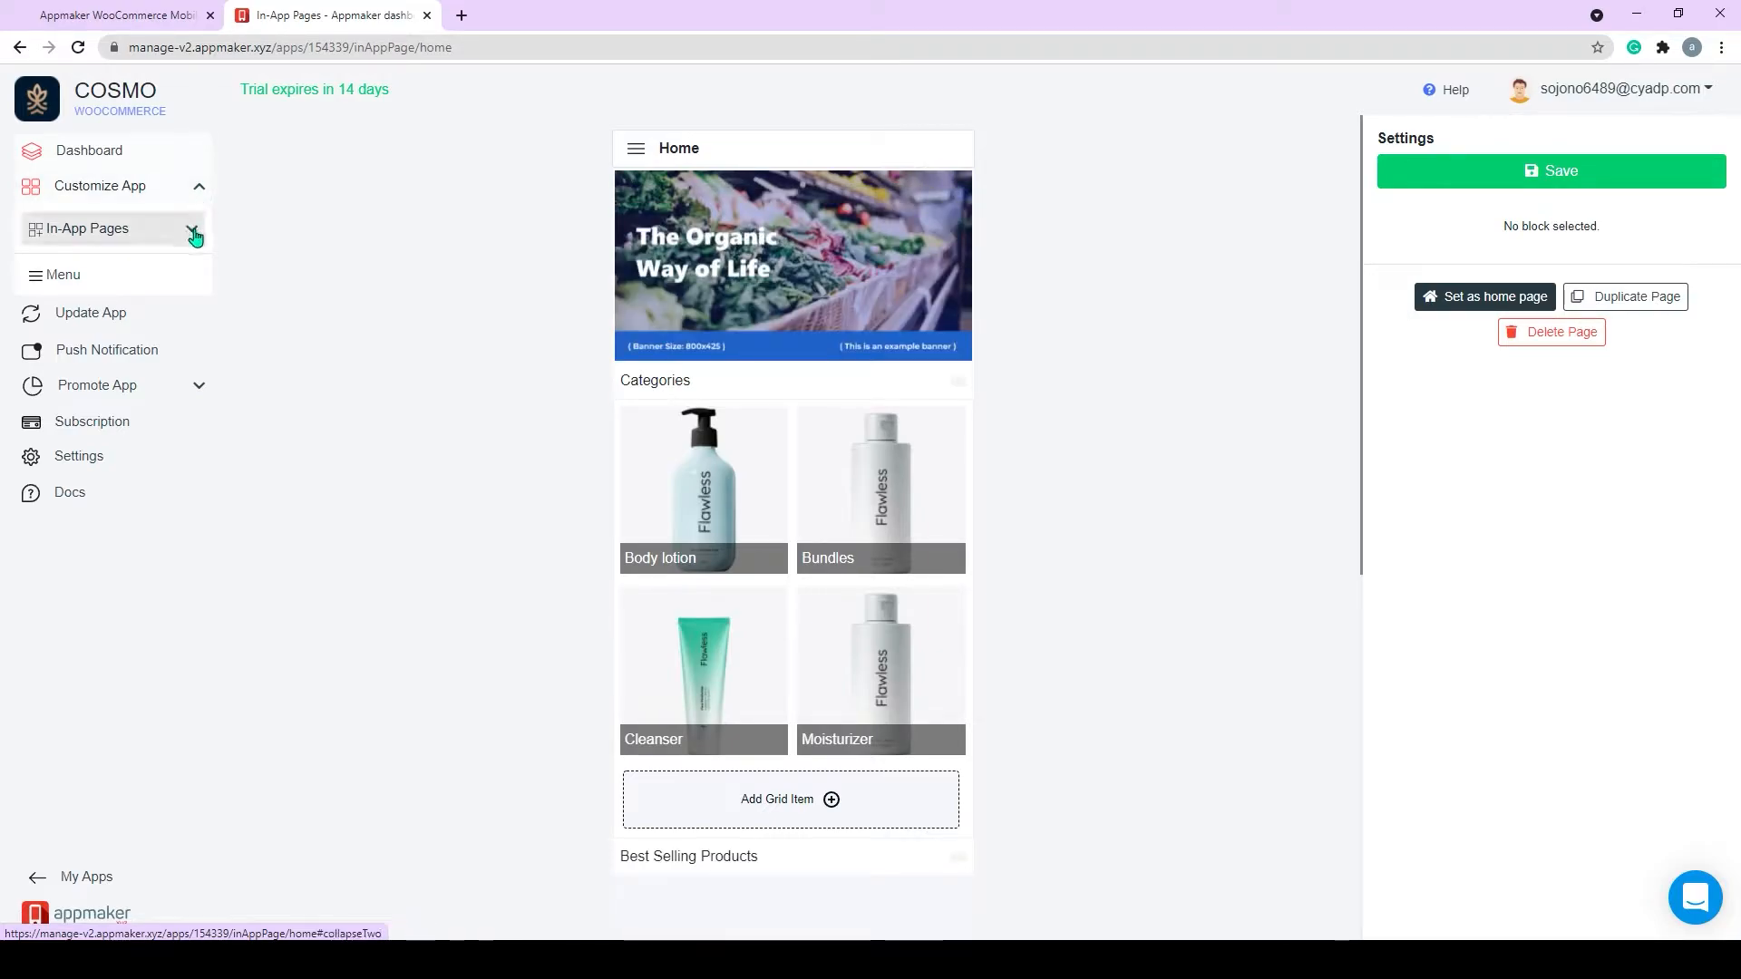
left_click(194, 234)
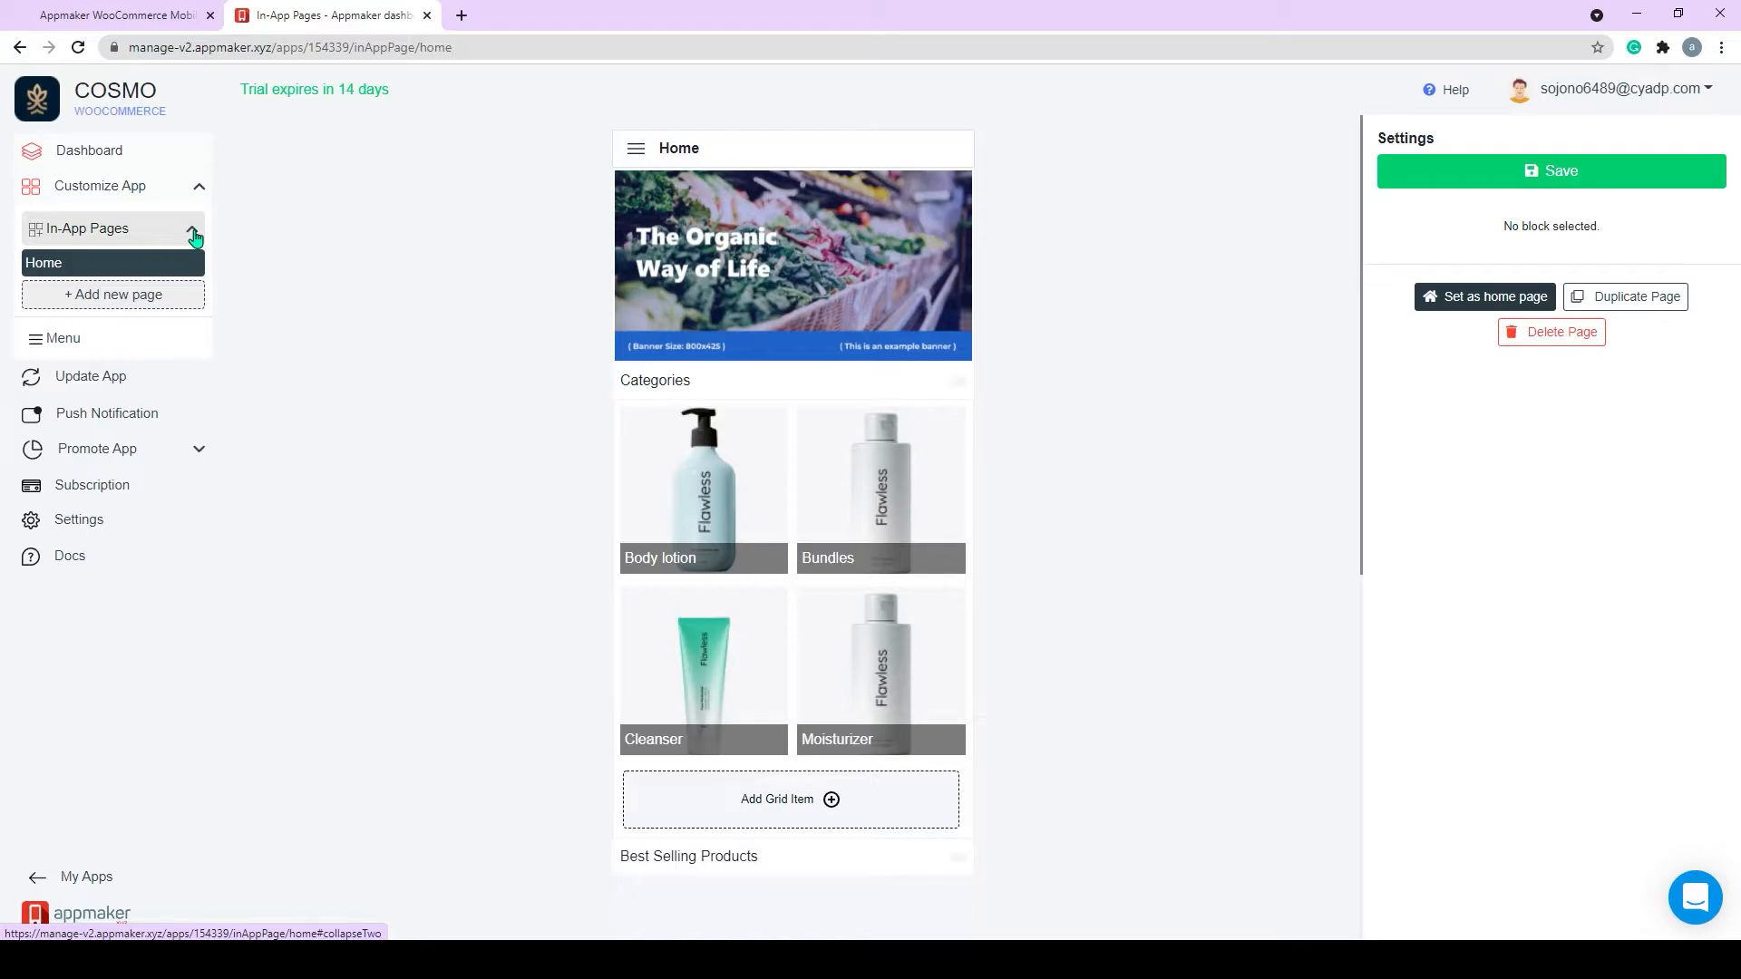
left_click(193, 234)
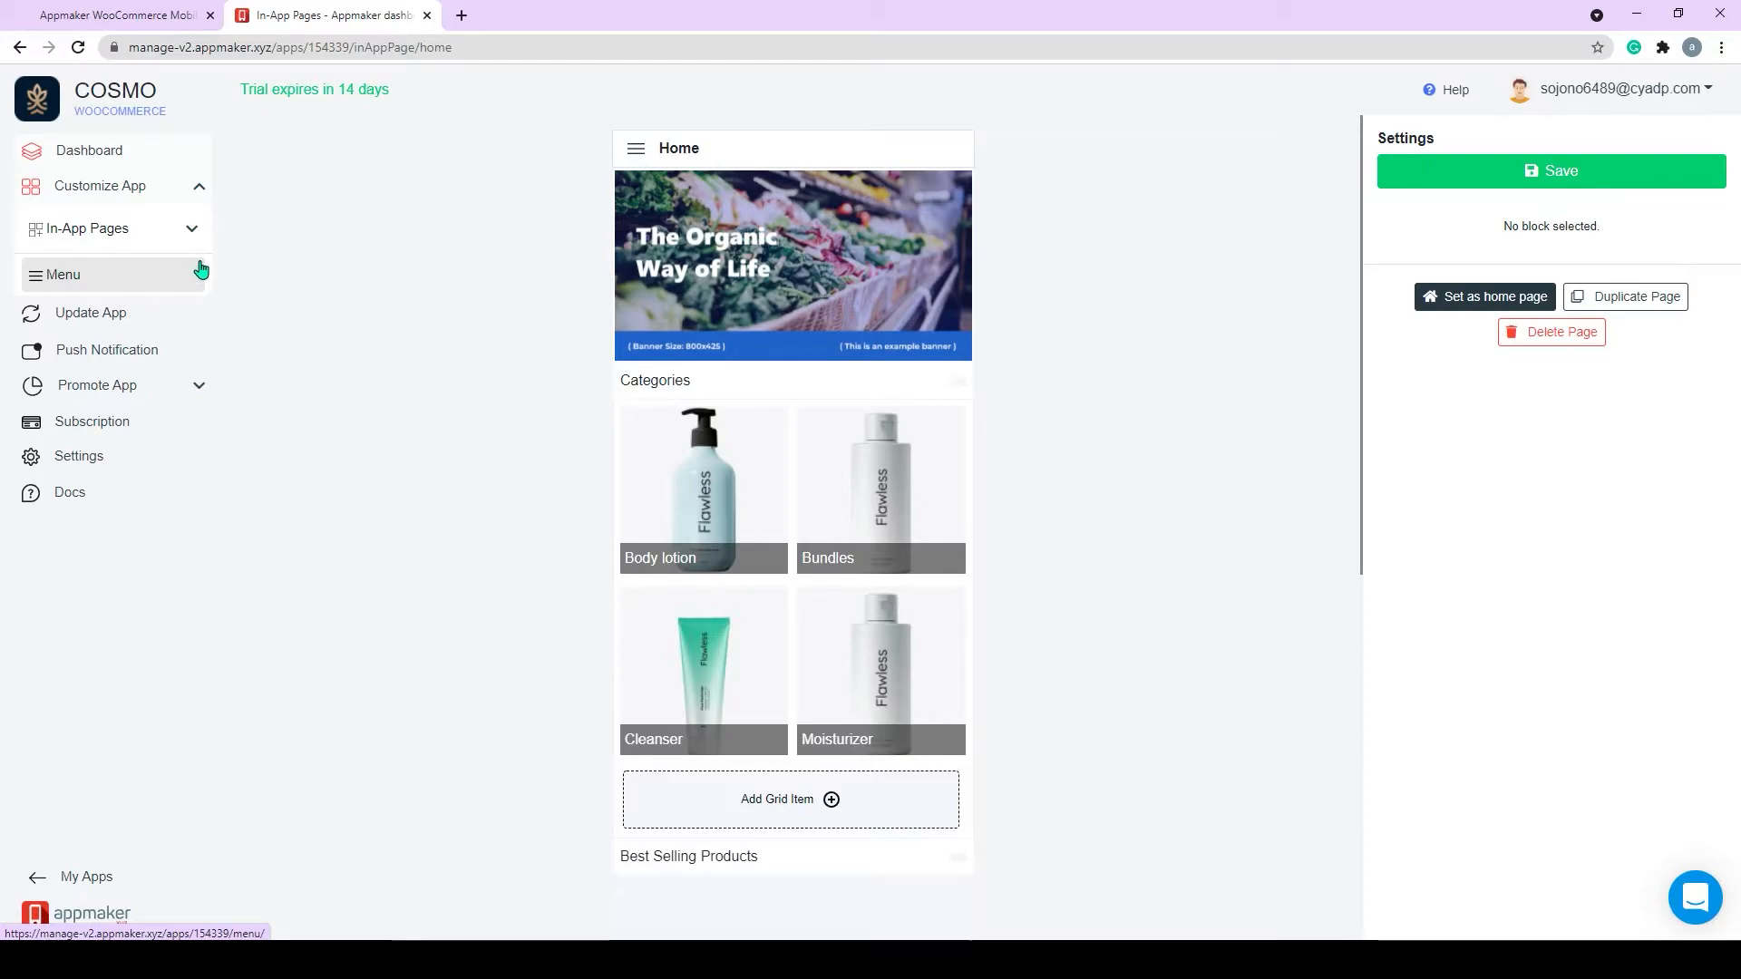
Remove the example slider block and the Categories grid block from the Home page.
left_click(618, 181)
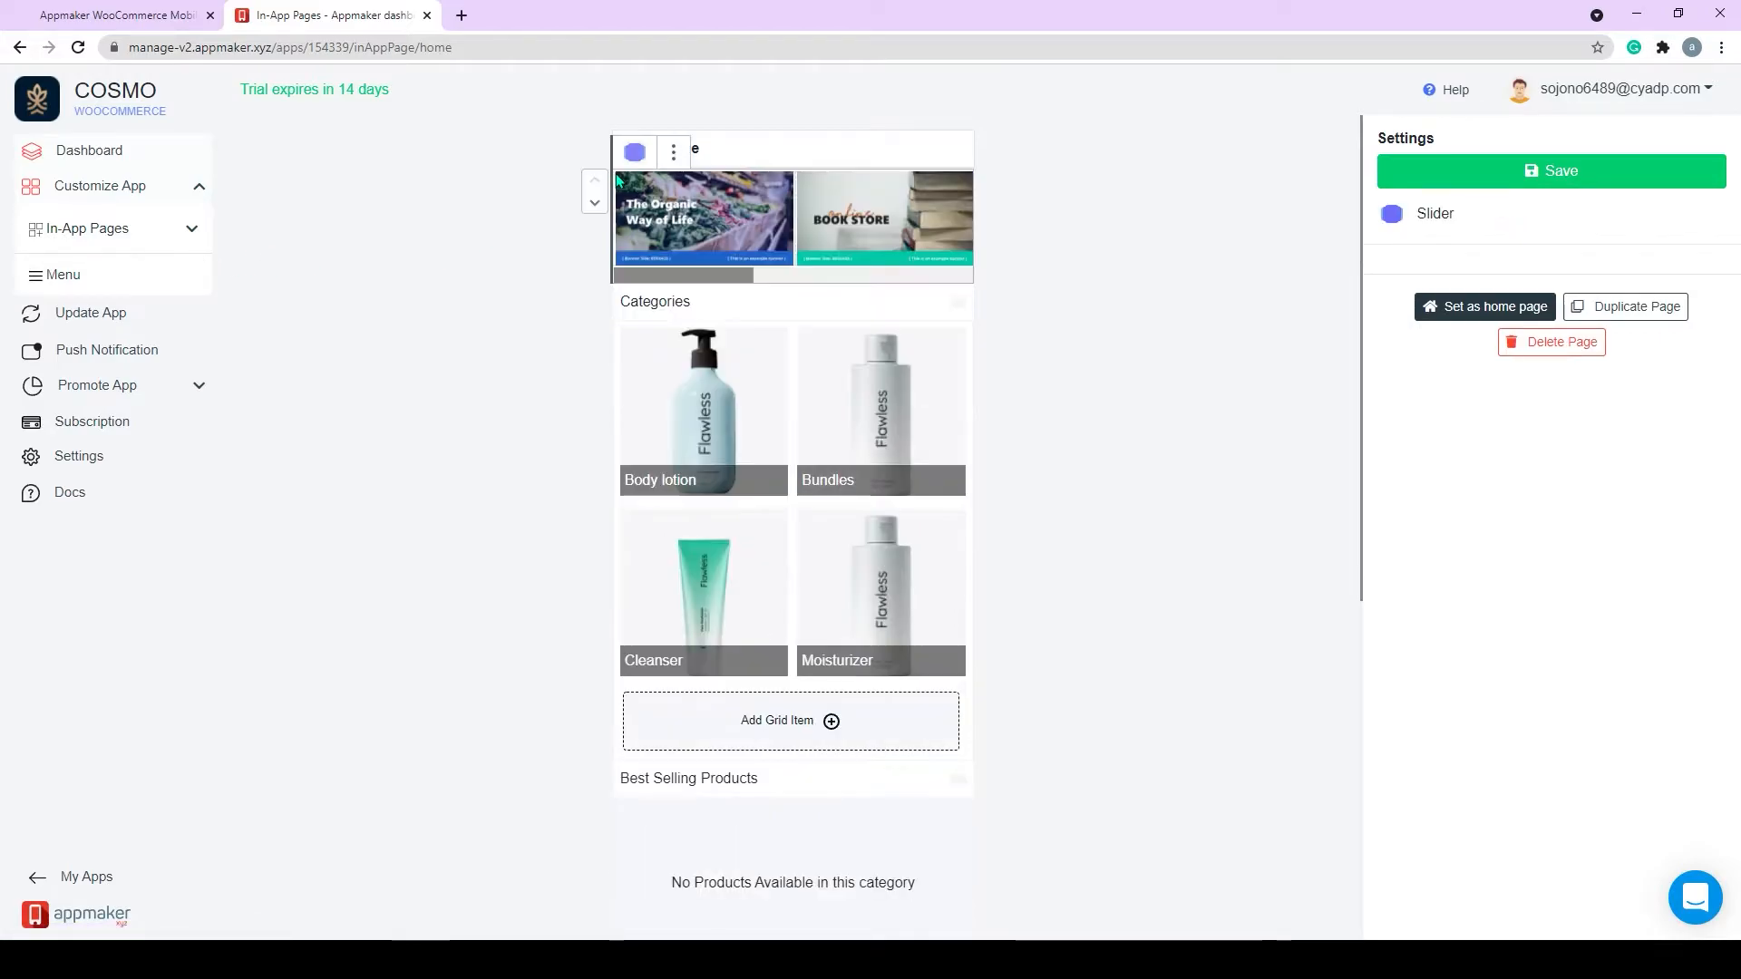
left_click(682, 158)
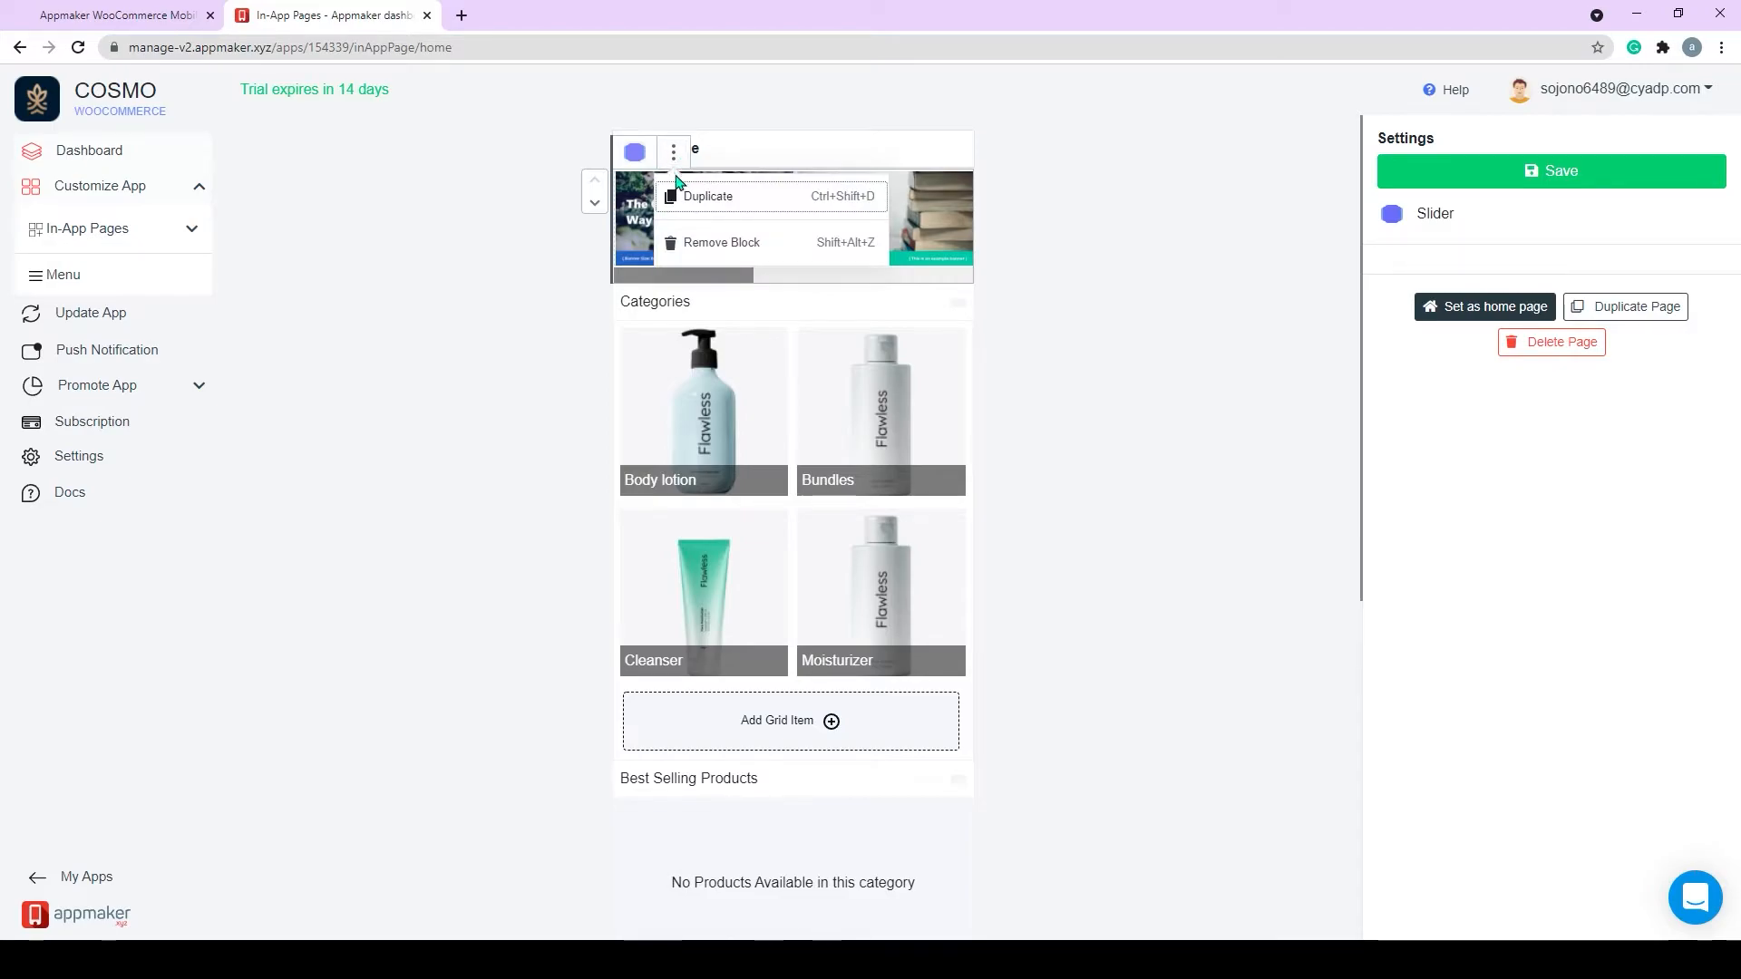
left_click(718, 243)
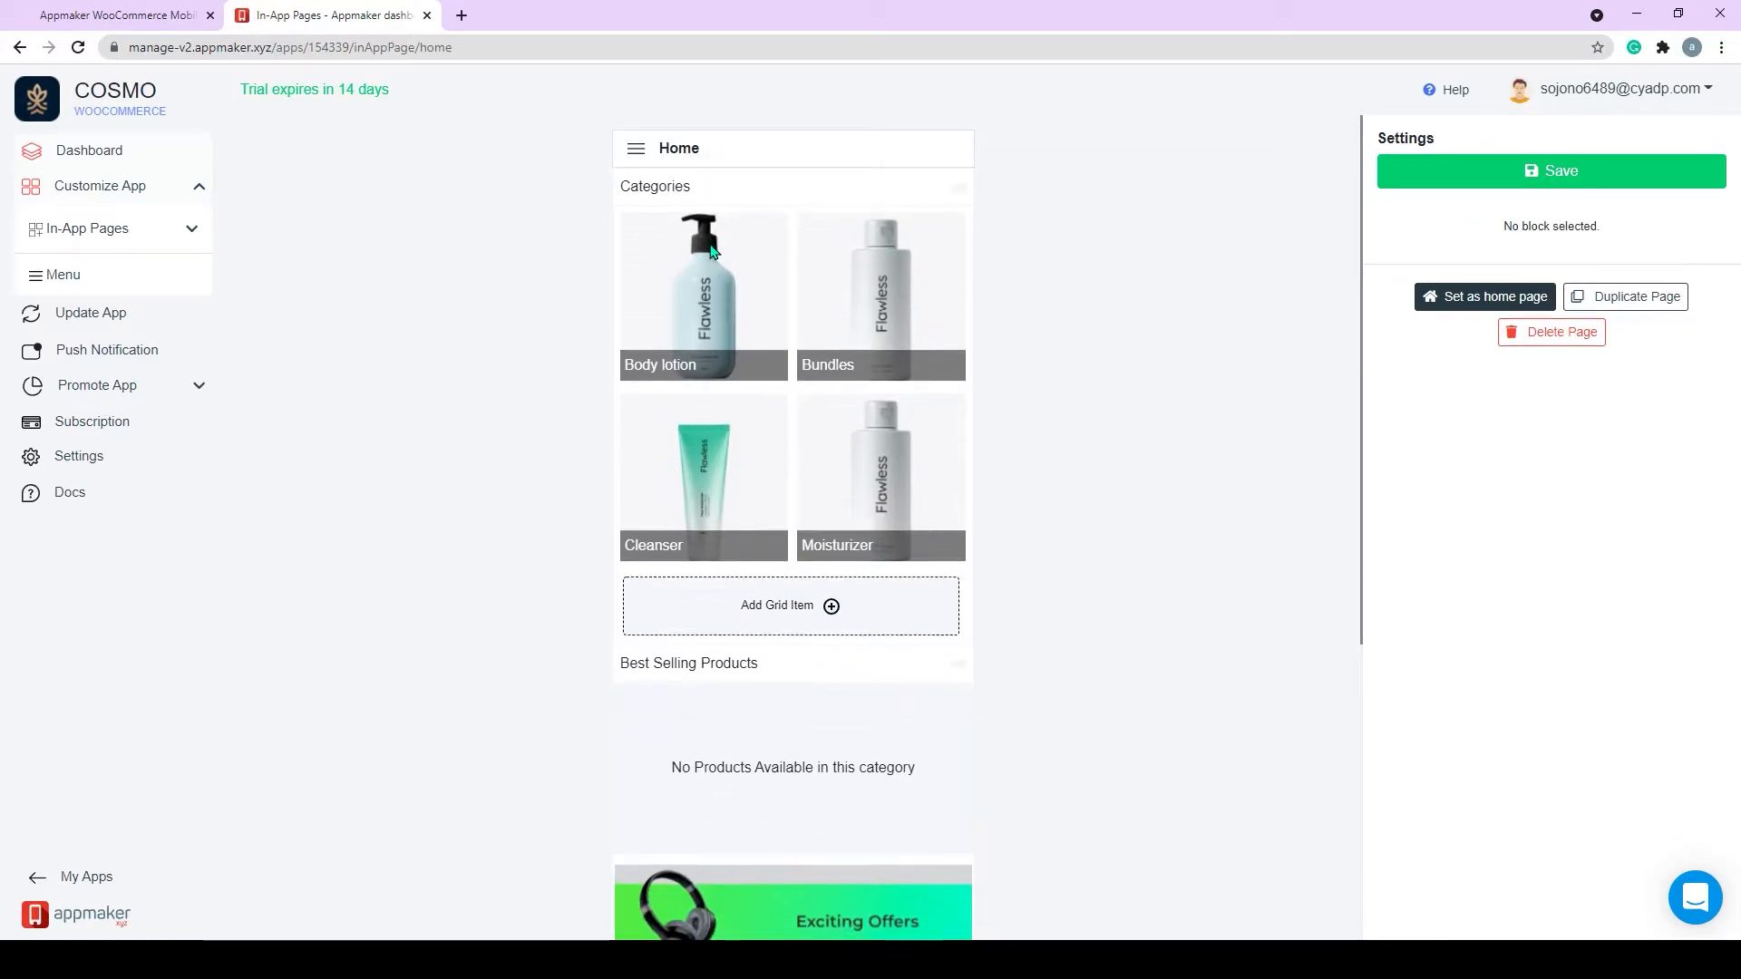
left_click(624, 186)
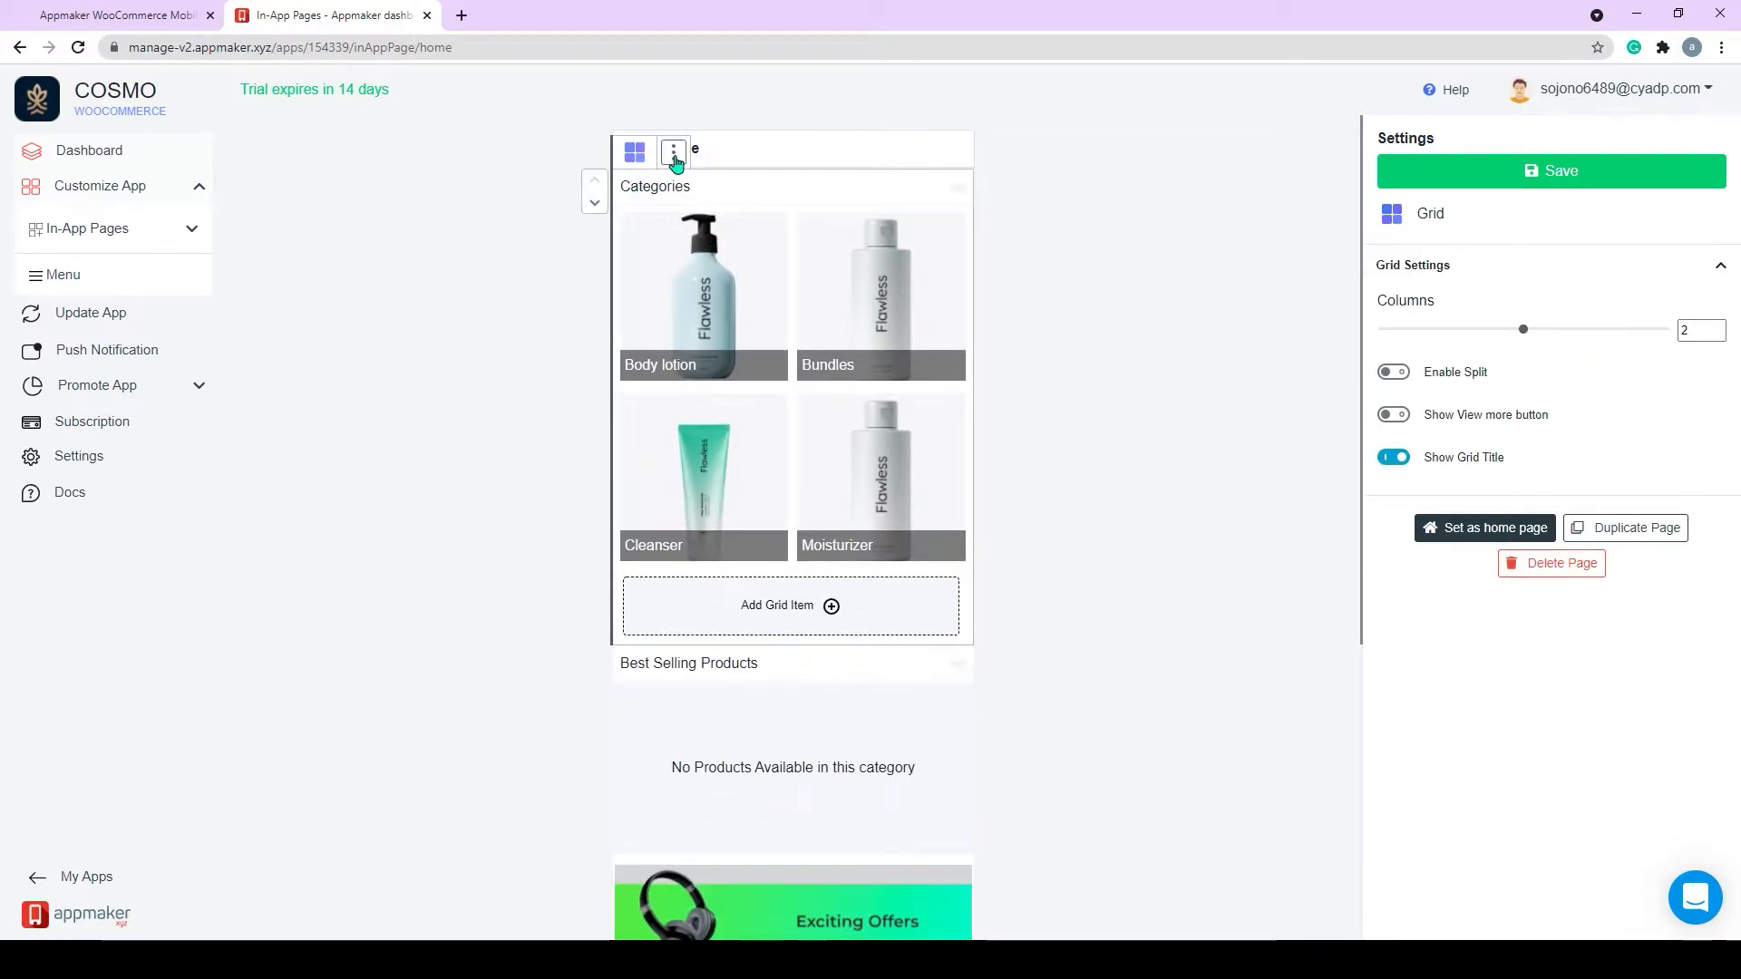
left_click(674, 154)
left_click(713, 245)
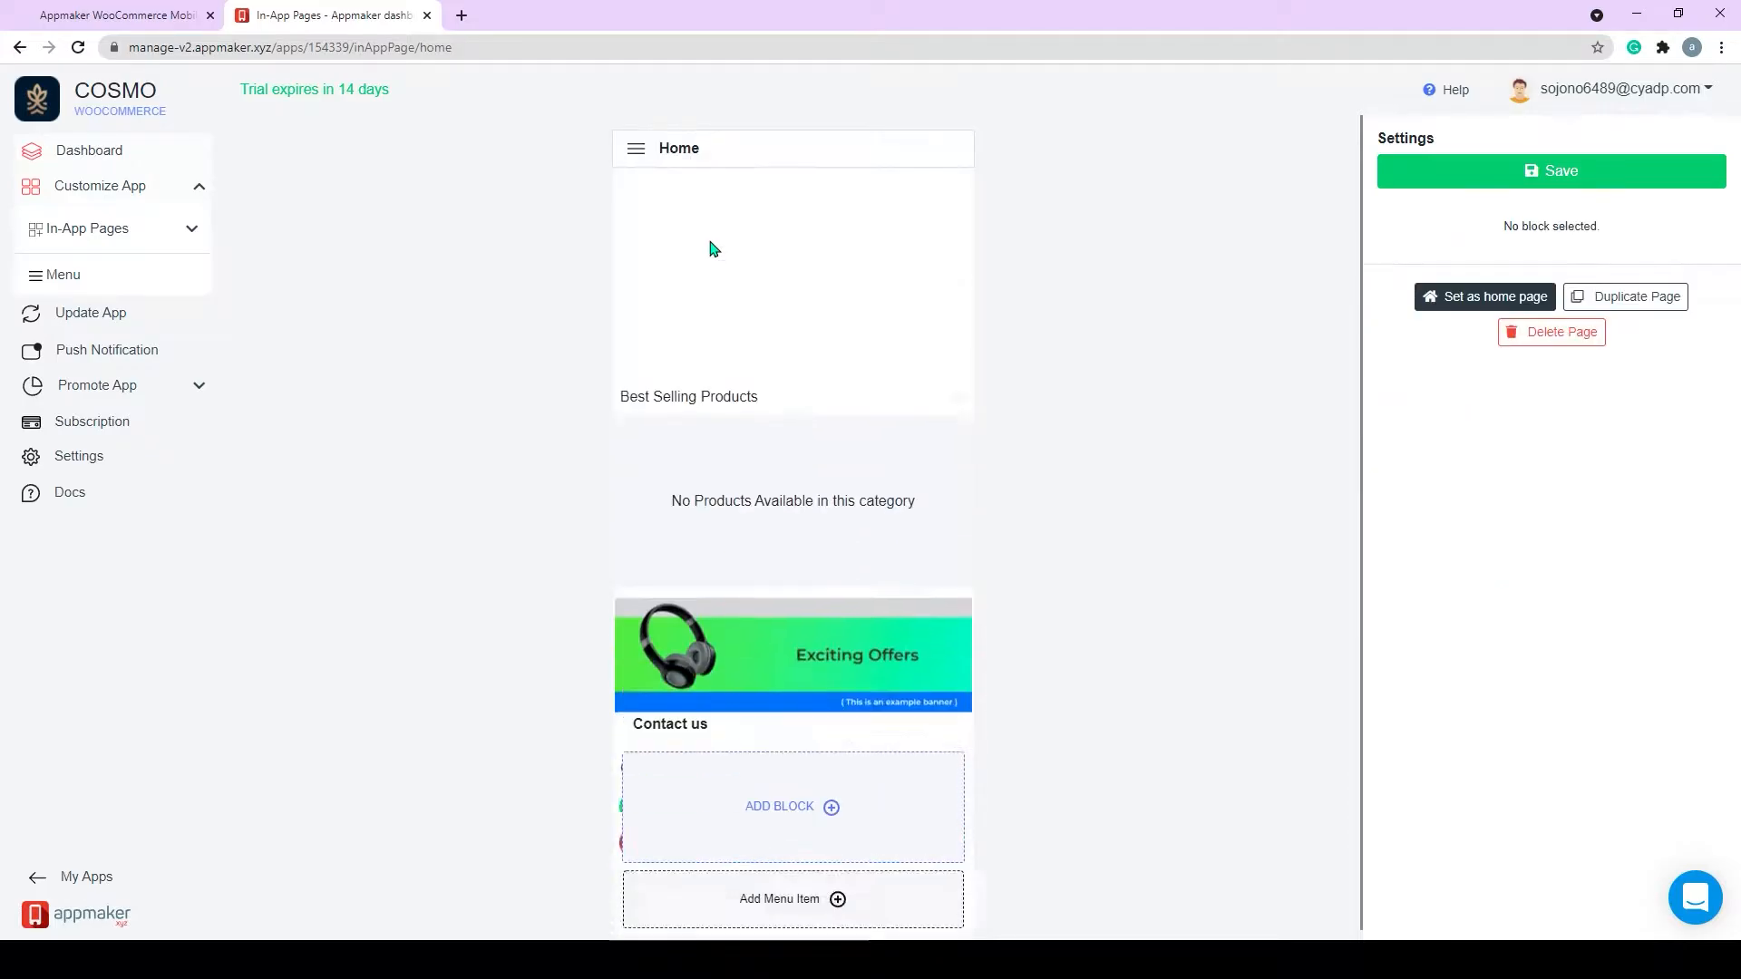
Remove the Best Selling Products scroller and the Exciting Offers banner from the Home page.
left_click(622, 216)
left_click(673, 152)
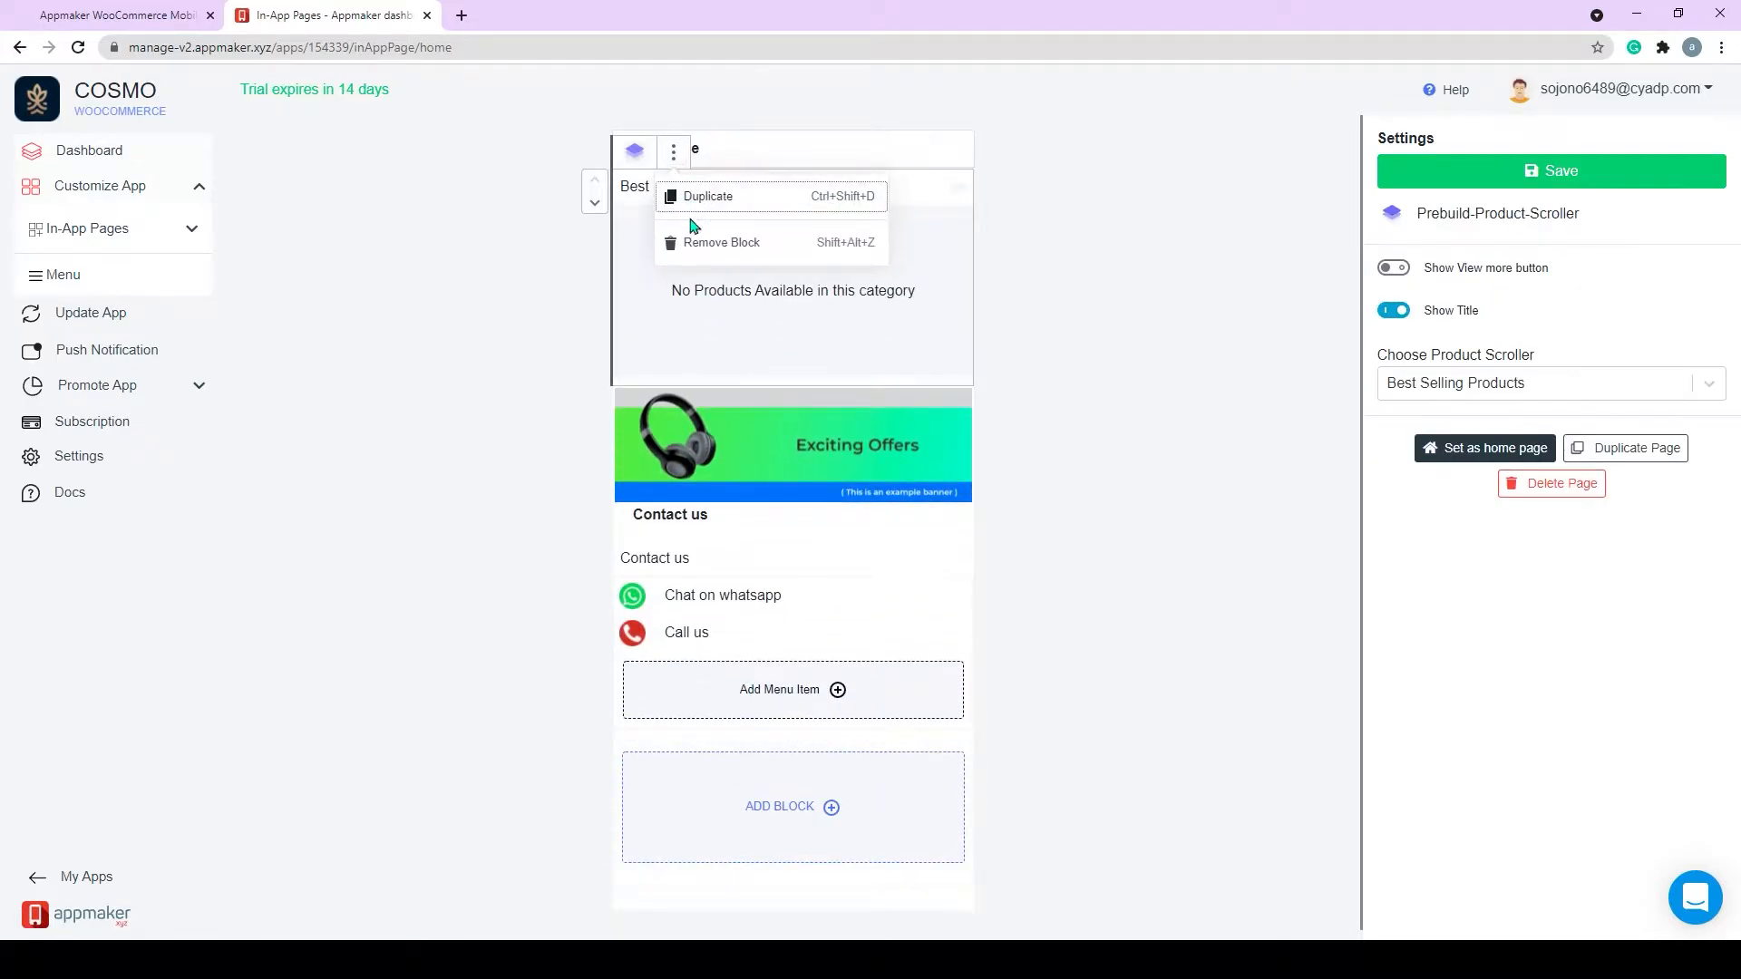
left_click(713, 243)
left_click(706, 167)
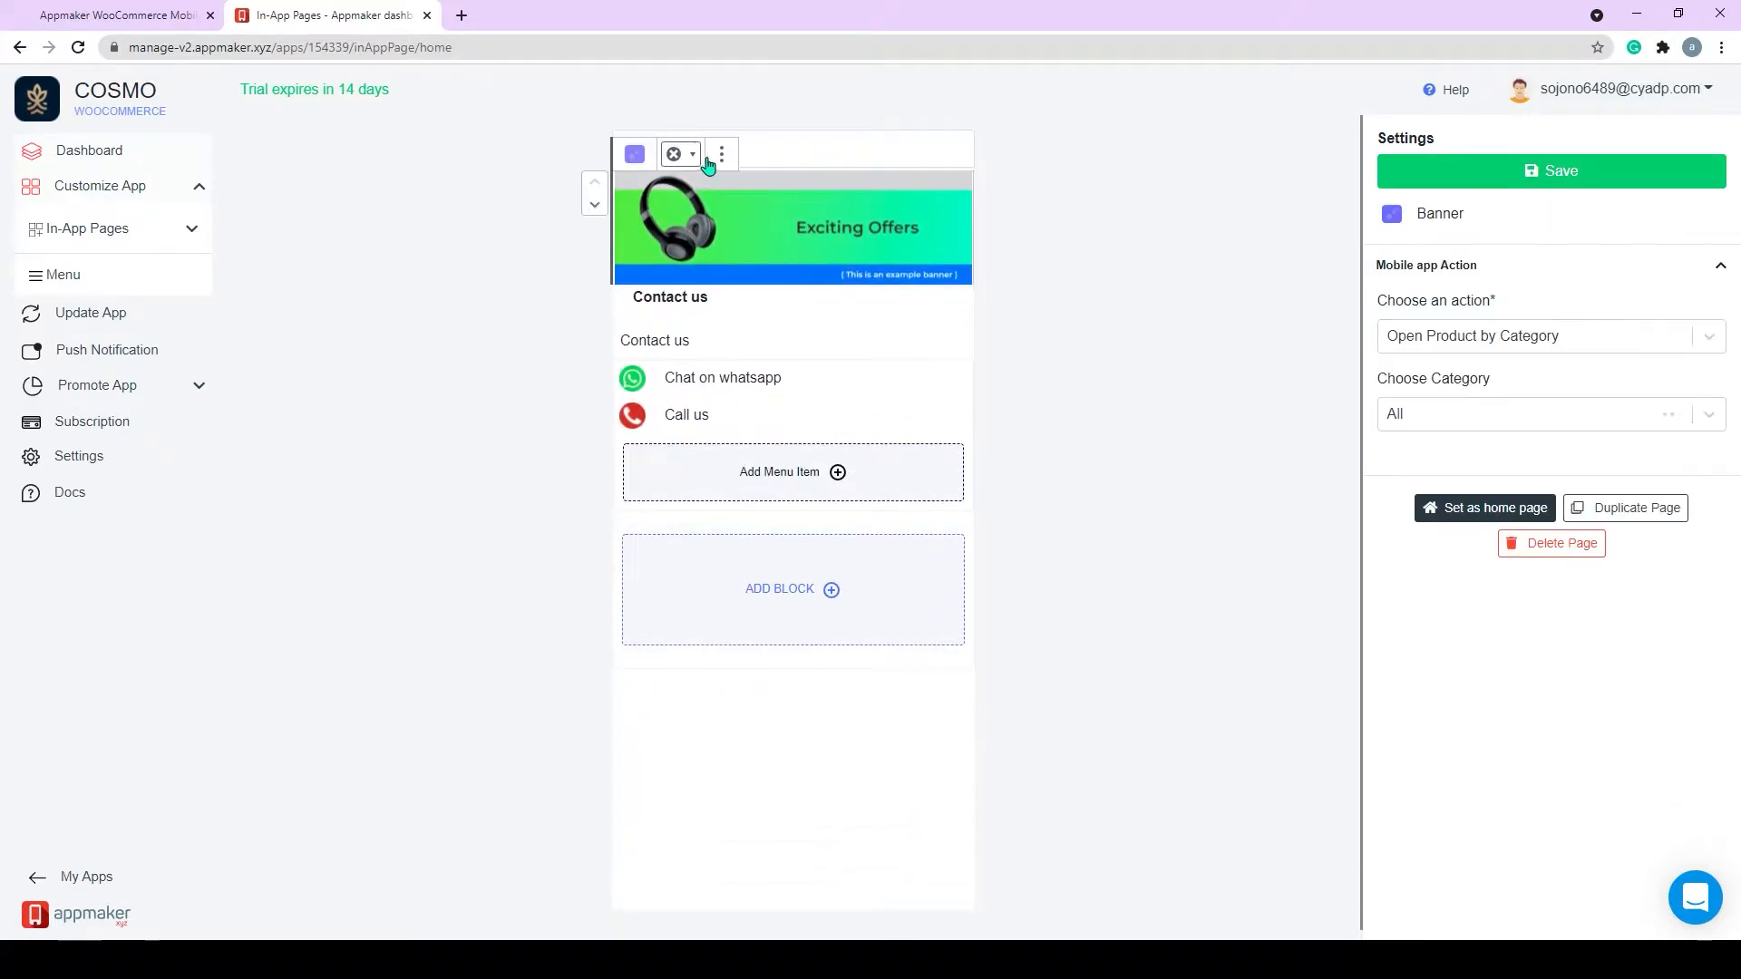
left_click(722, 156)
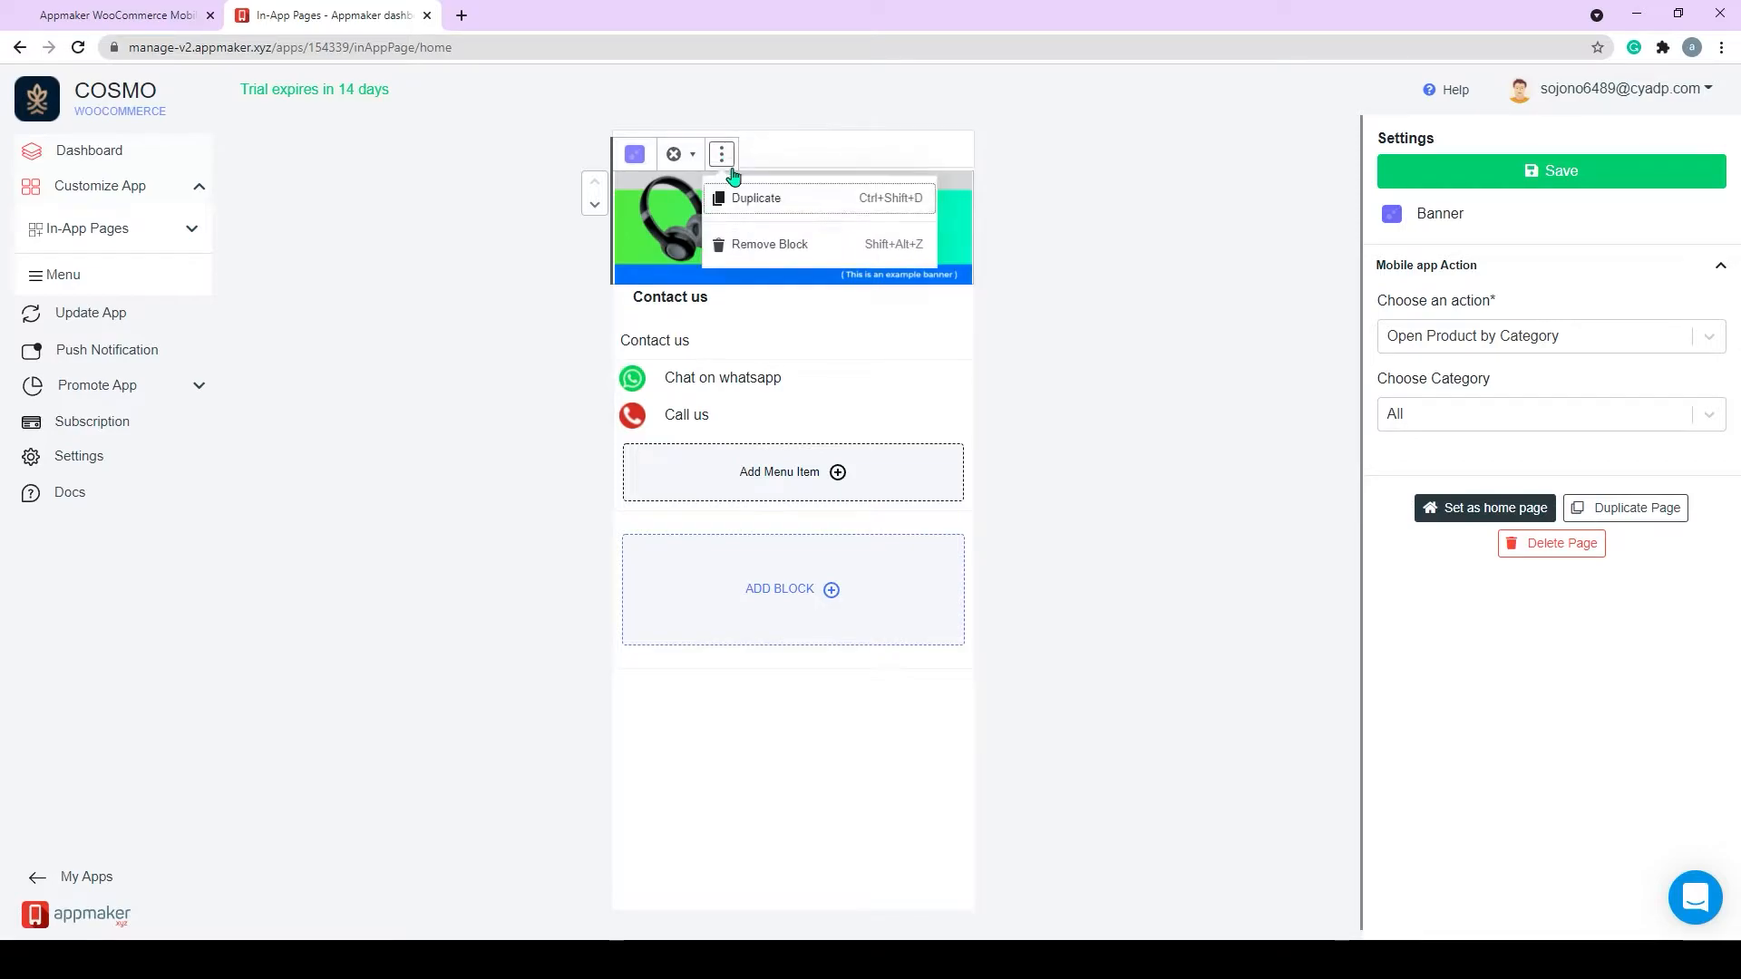
left_click(770, 245)
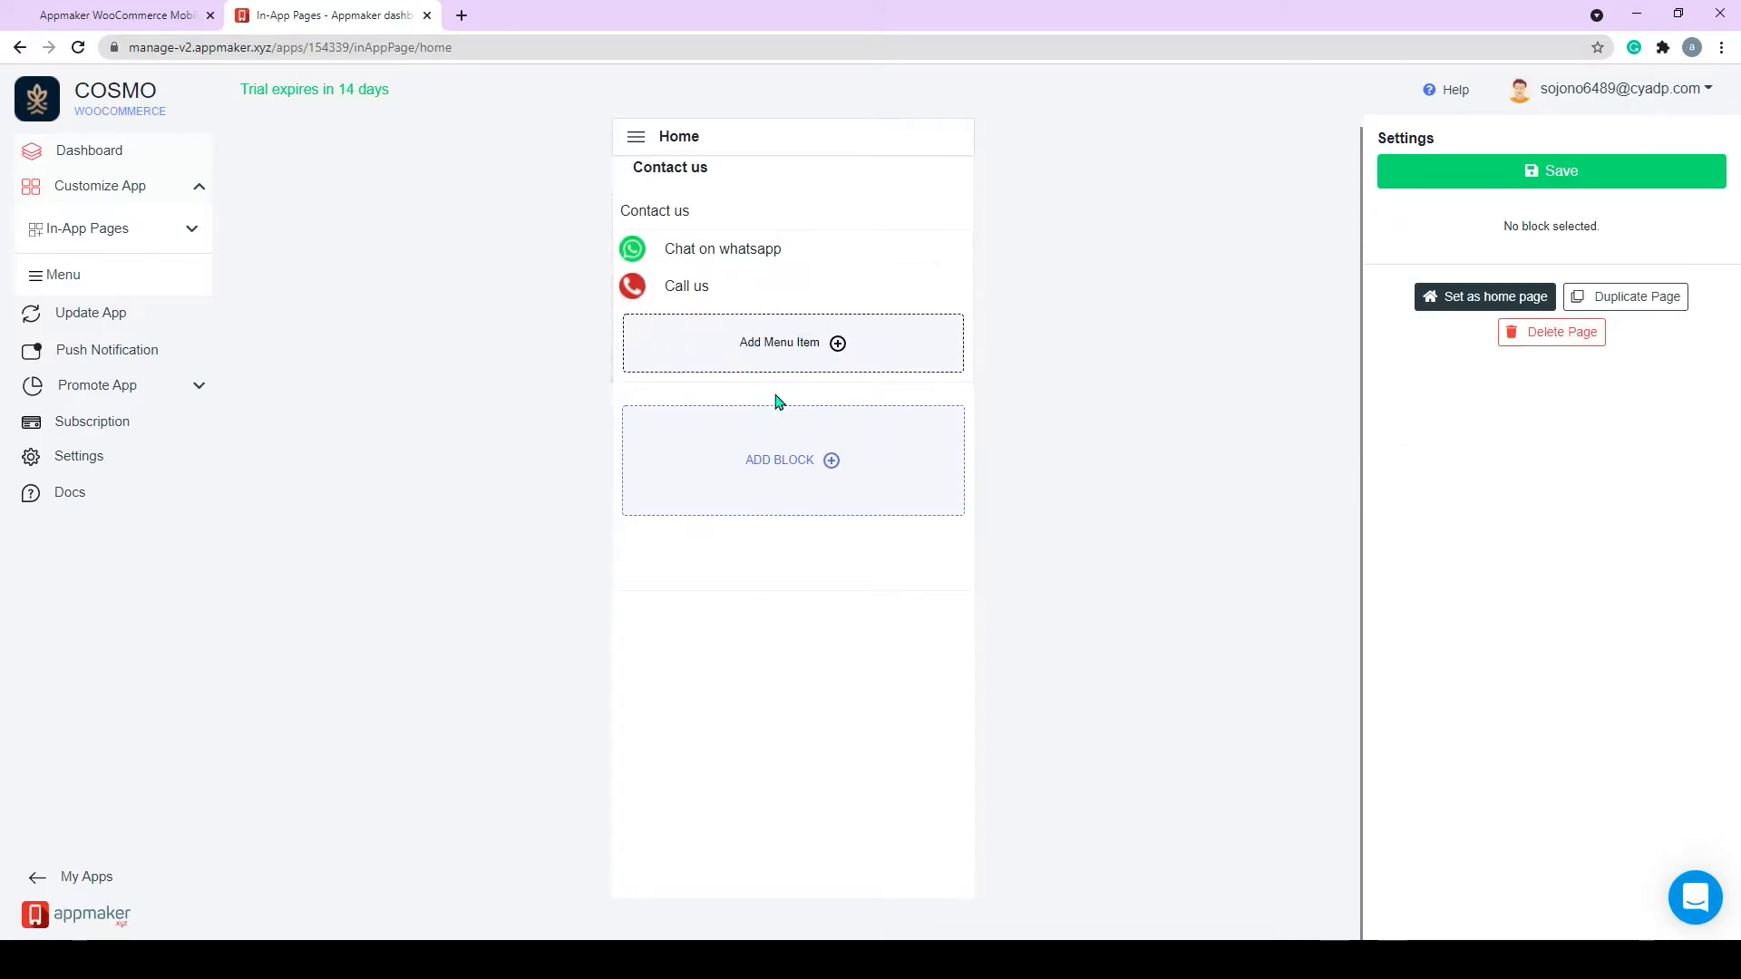
Add a new Slider block below the Contact us menu on the Home page.
left_click(831, 463)
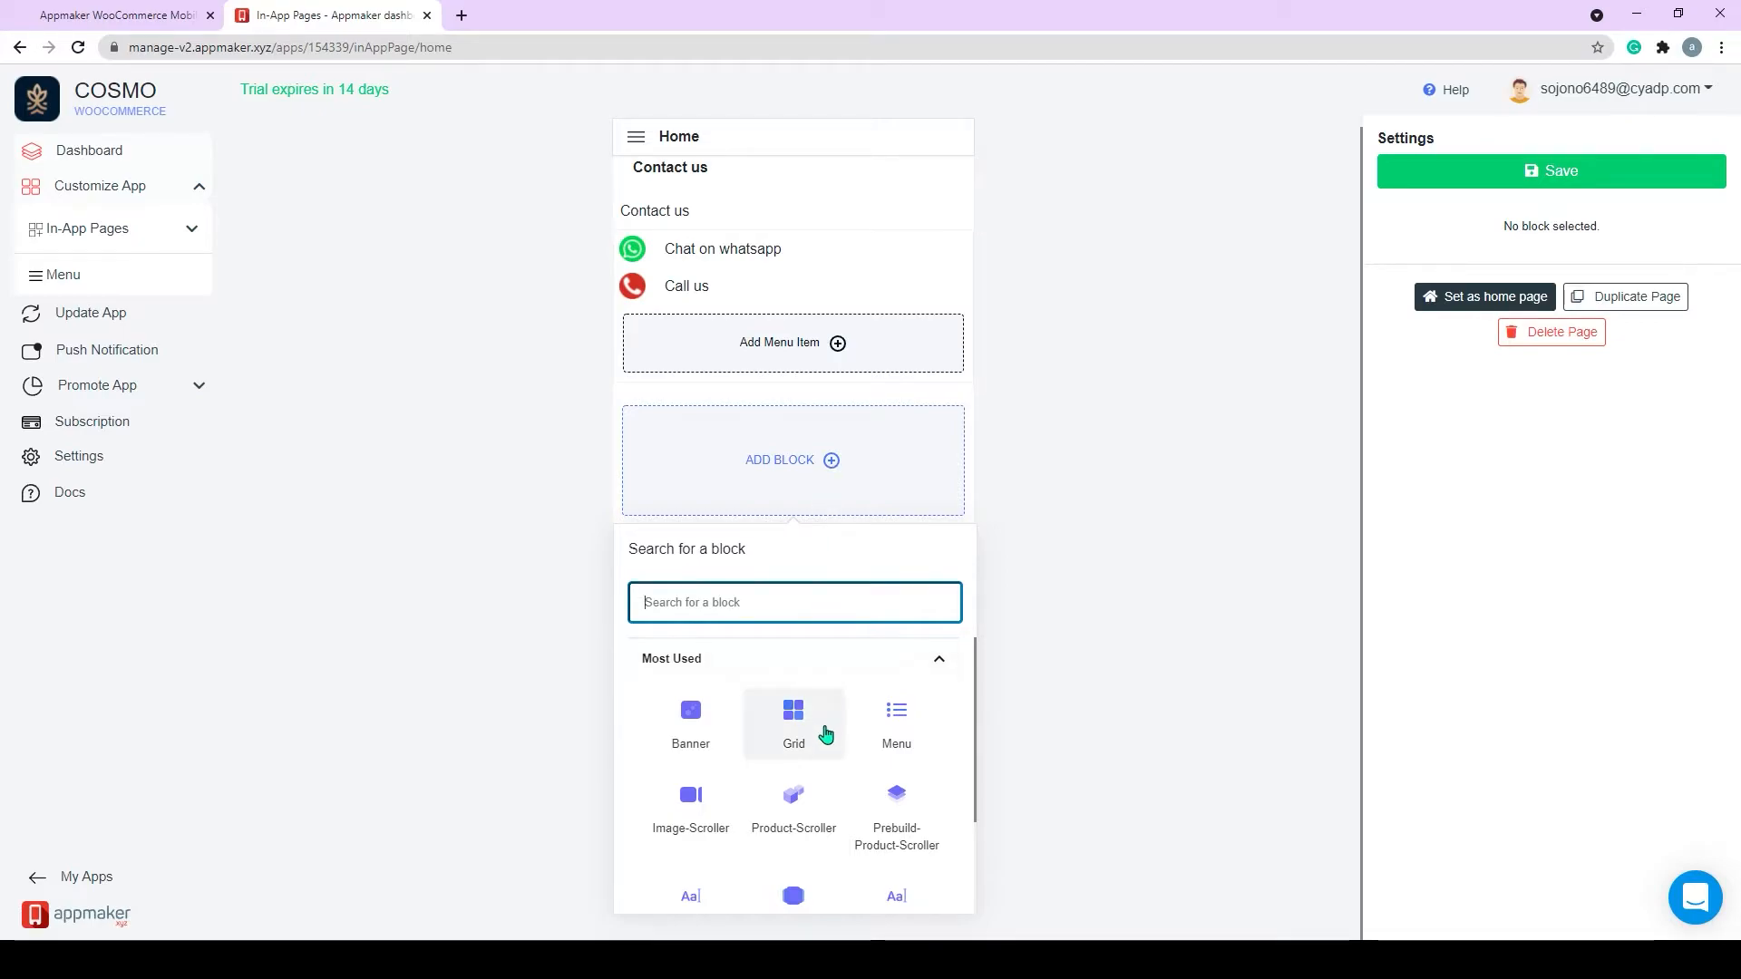
scroll(826, 732, "down", 1)
scroll(825, 730, "up", 1)
scroll(822, 736, "down", 1)
left_click(810, 825)
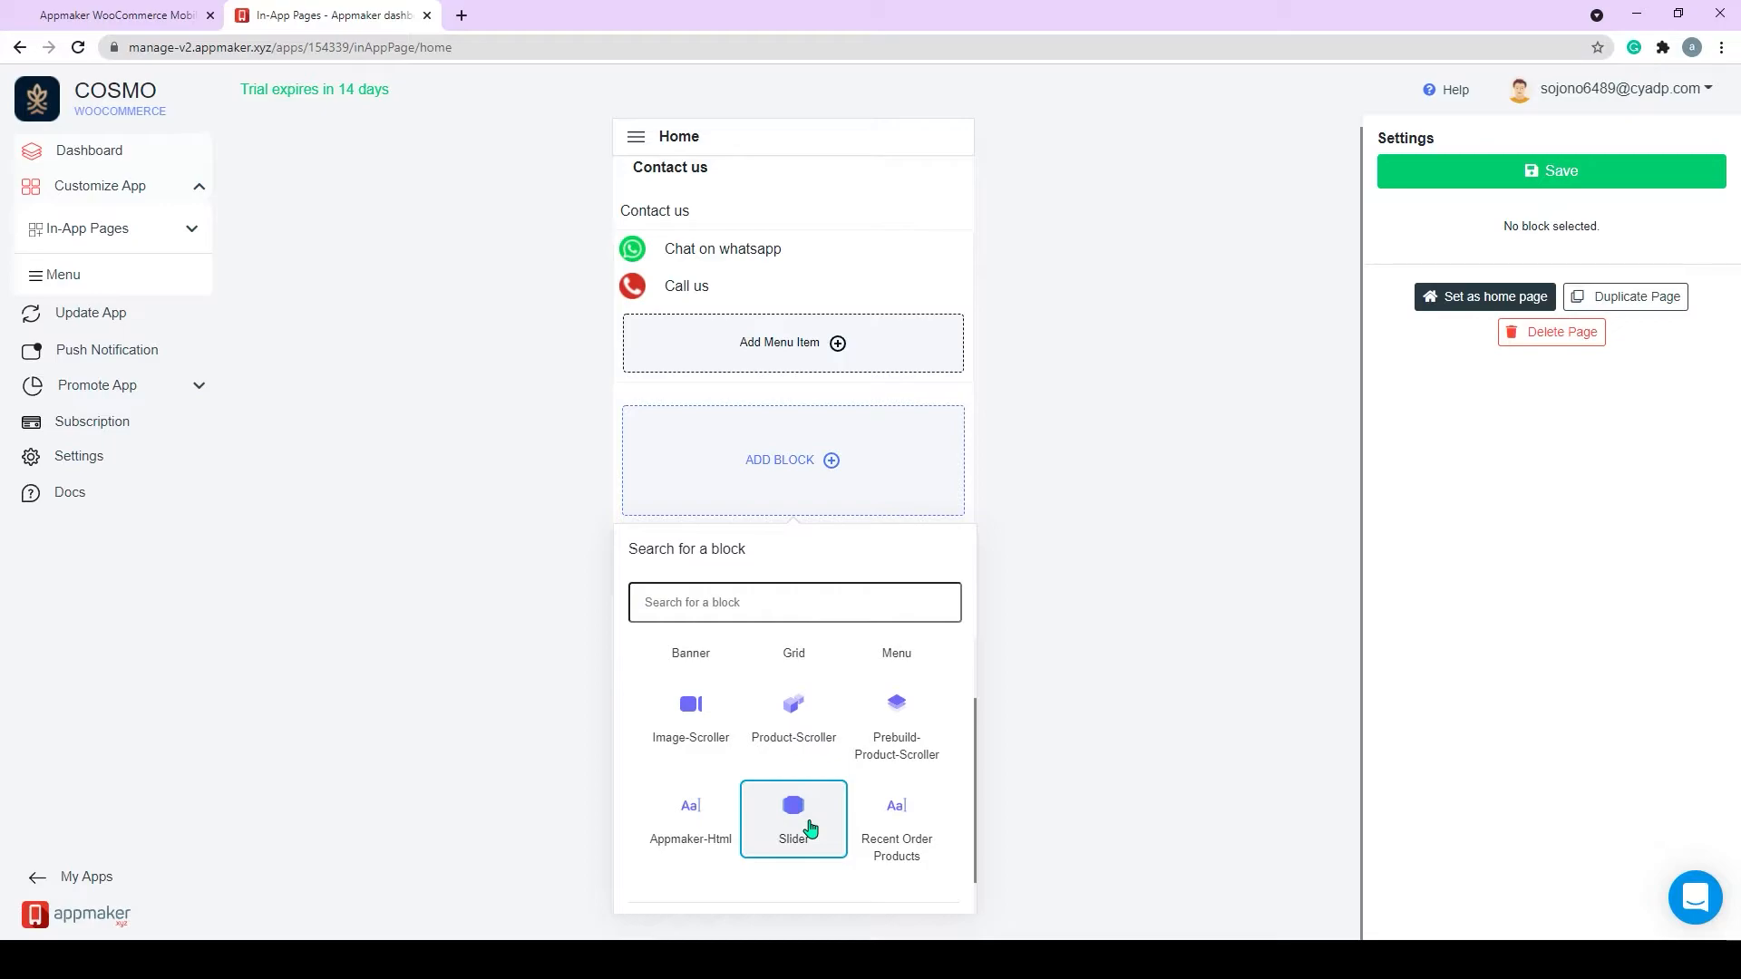
left_click(807, 803)
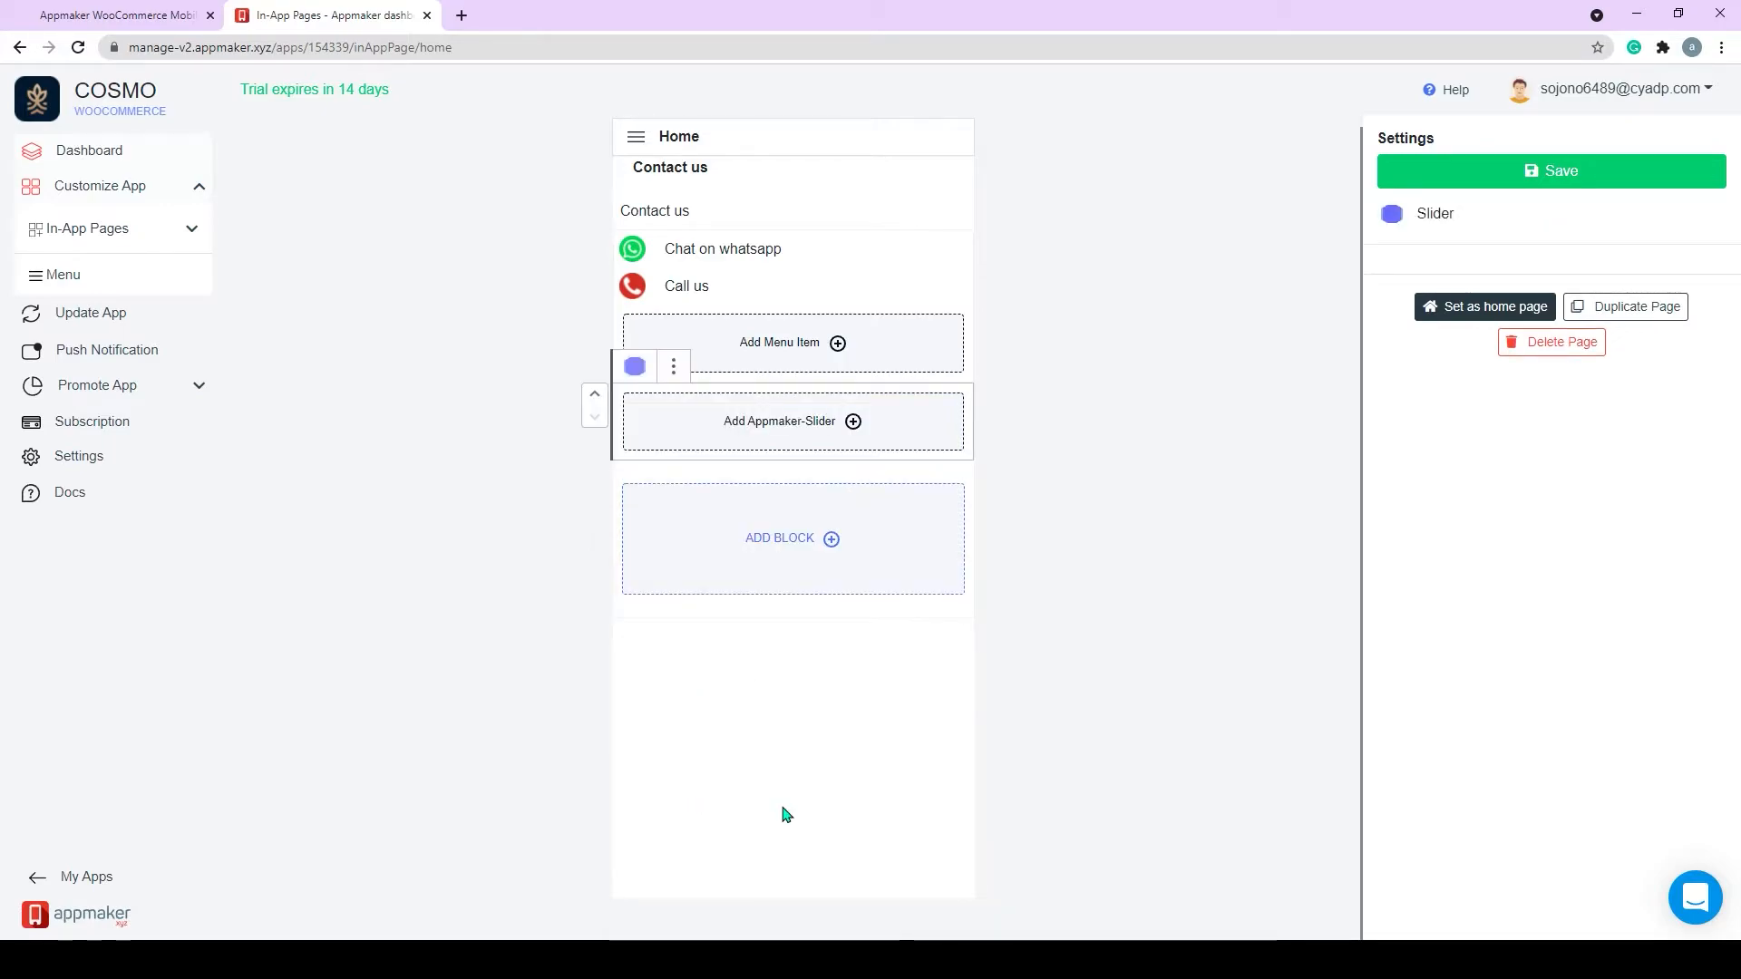
Add a slide to the new Slider block and upload the image file "slider" from the ca folder for it.
left_click(863, 425)
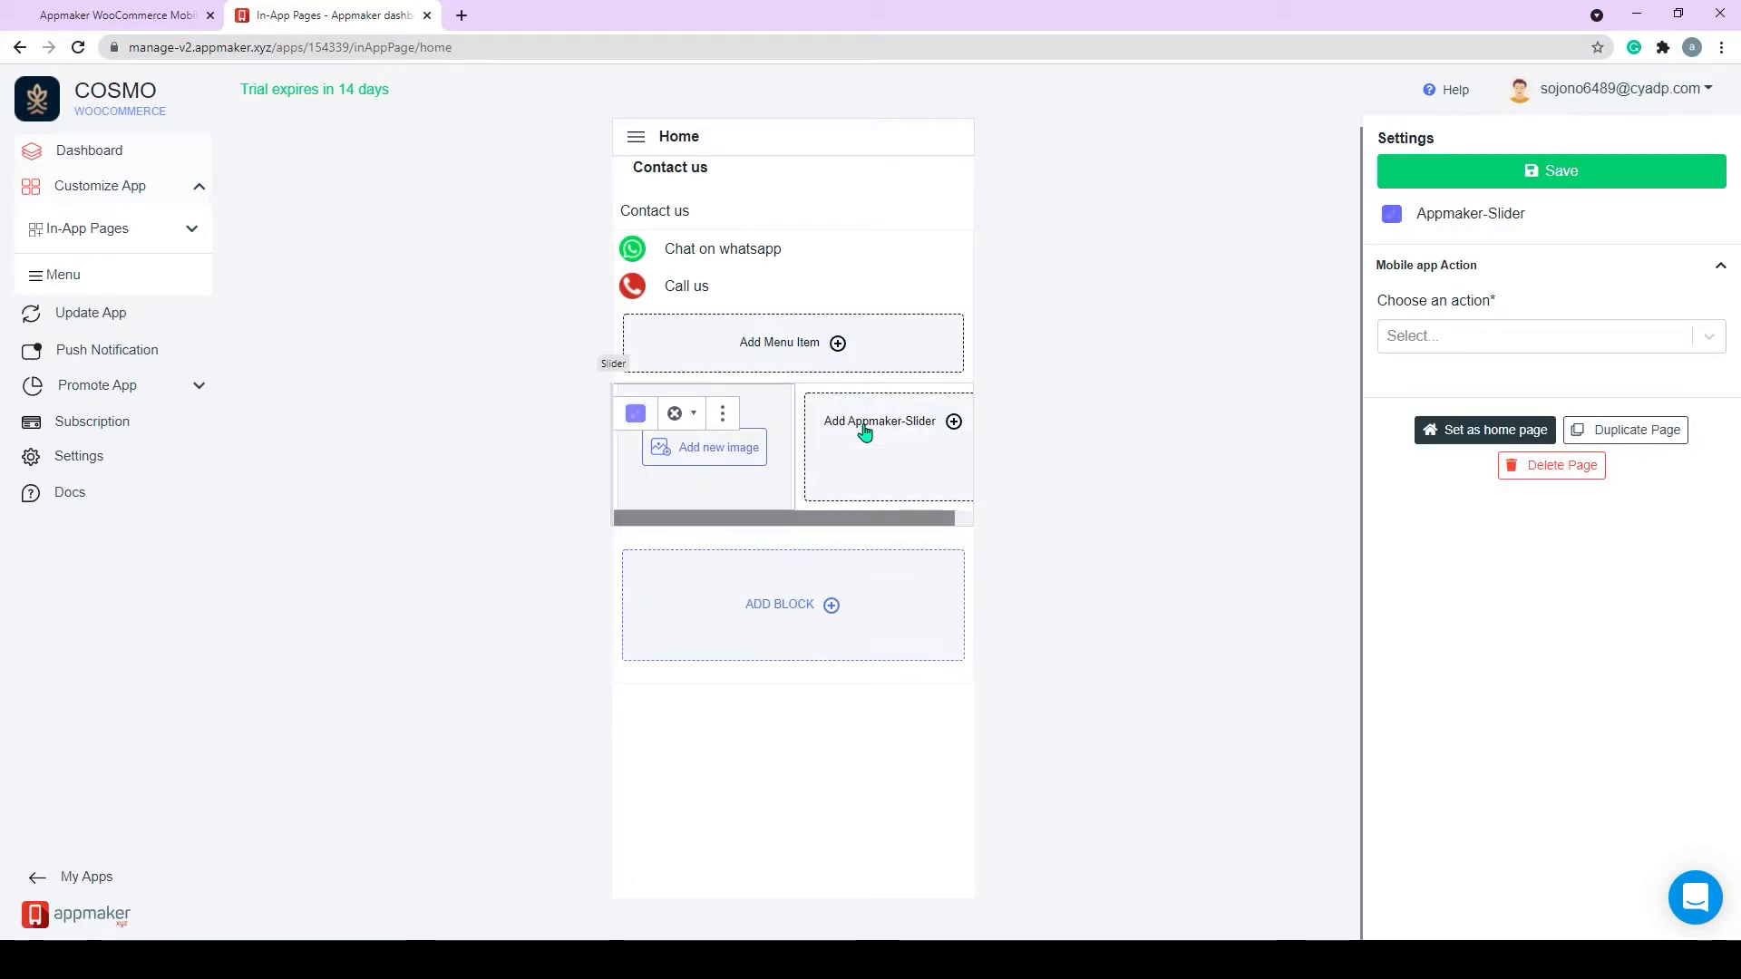
left_click(707, 448)
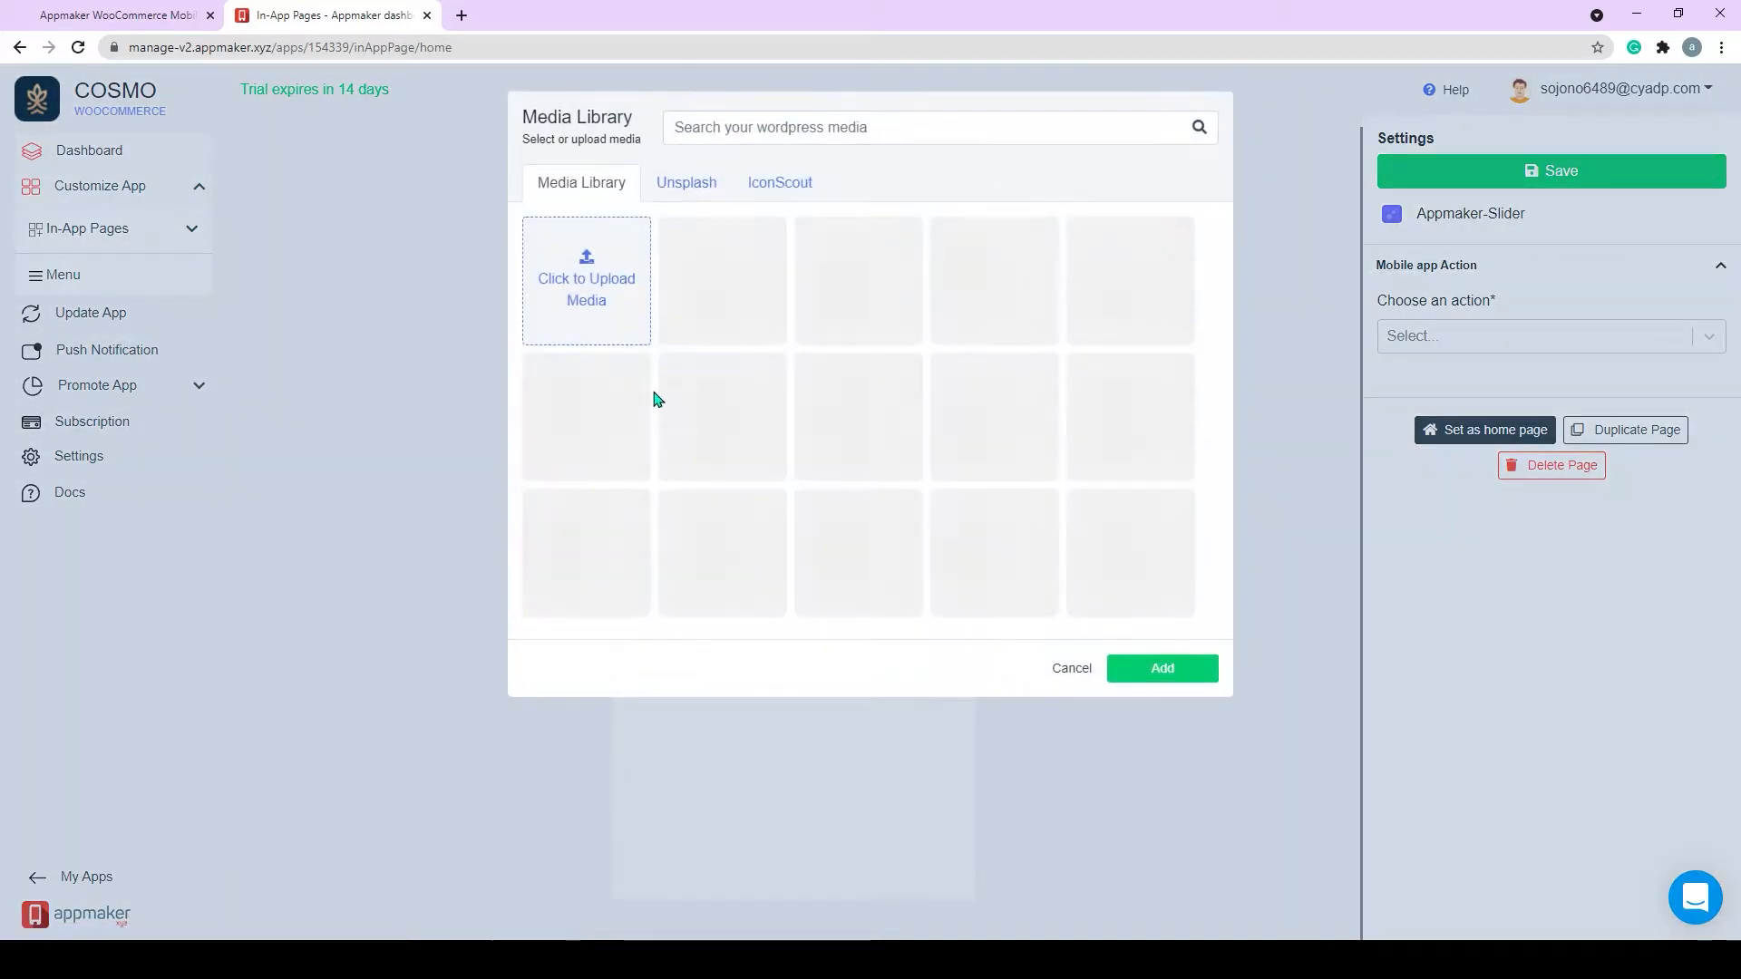
left_click(591, 284)
left_click(1420, 172)
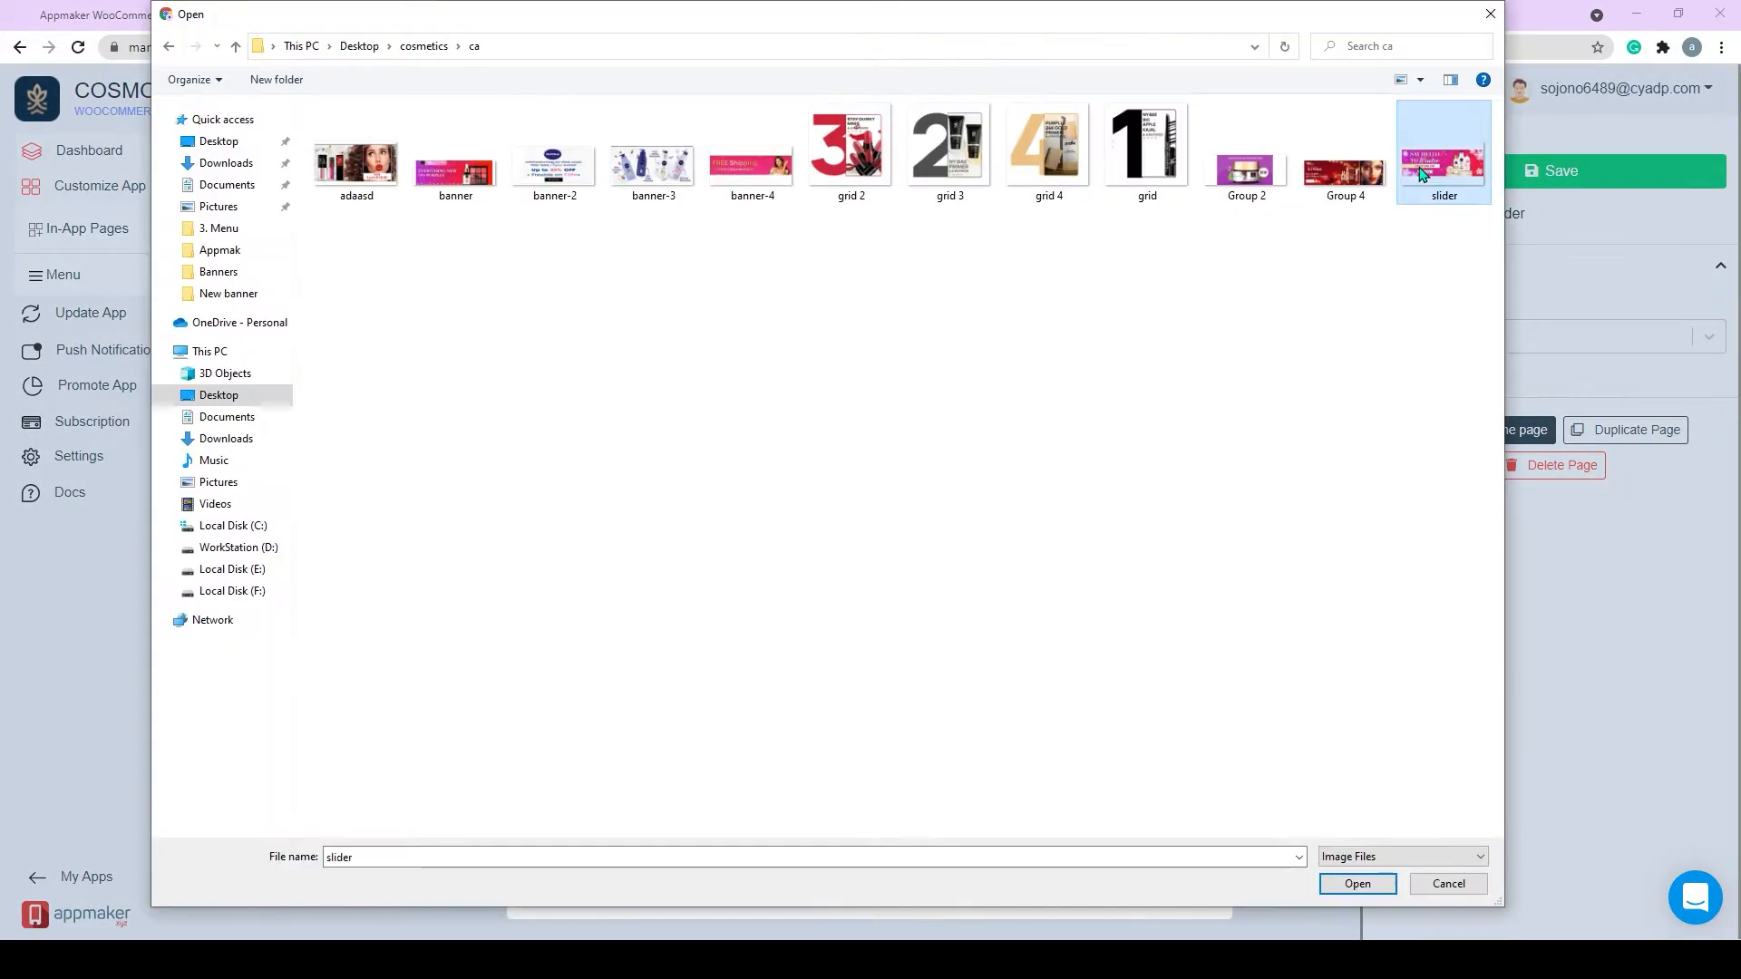
left_click(1358, 884)
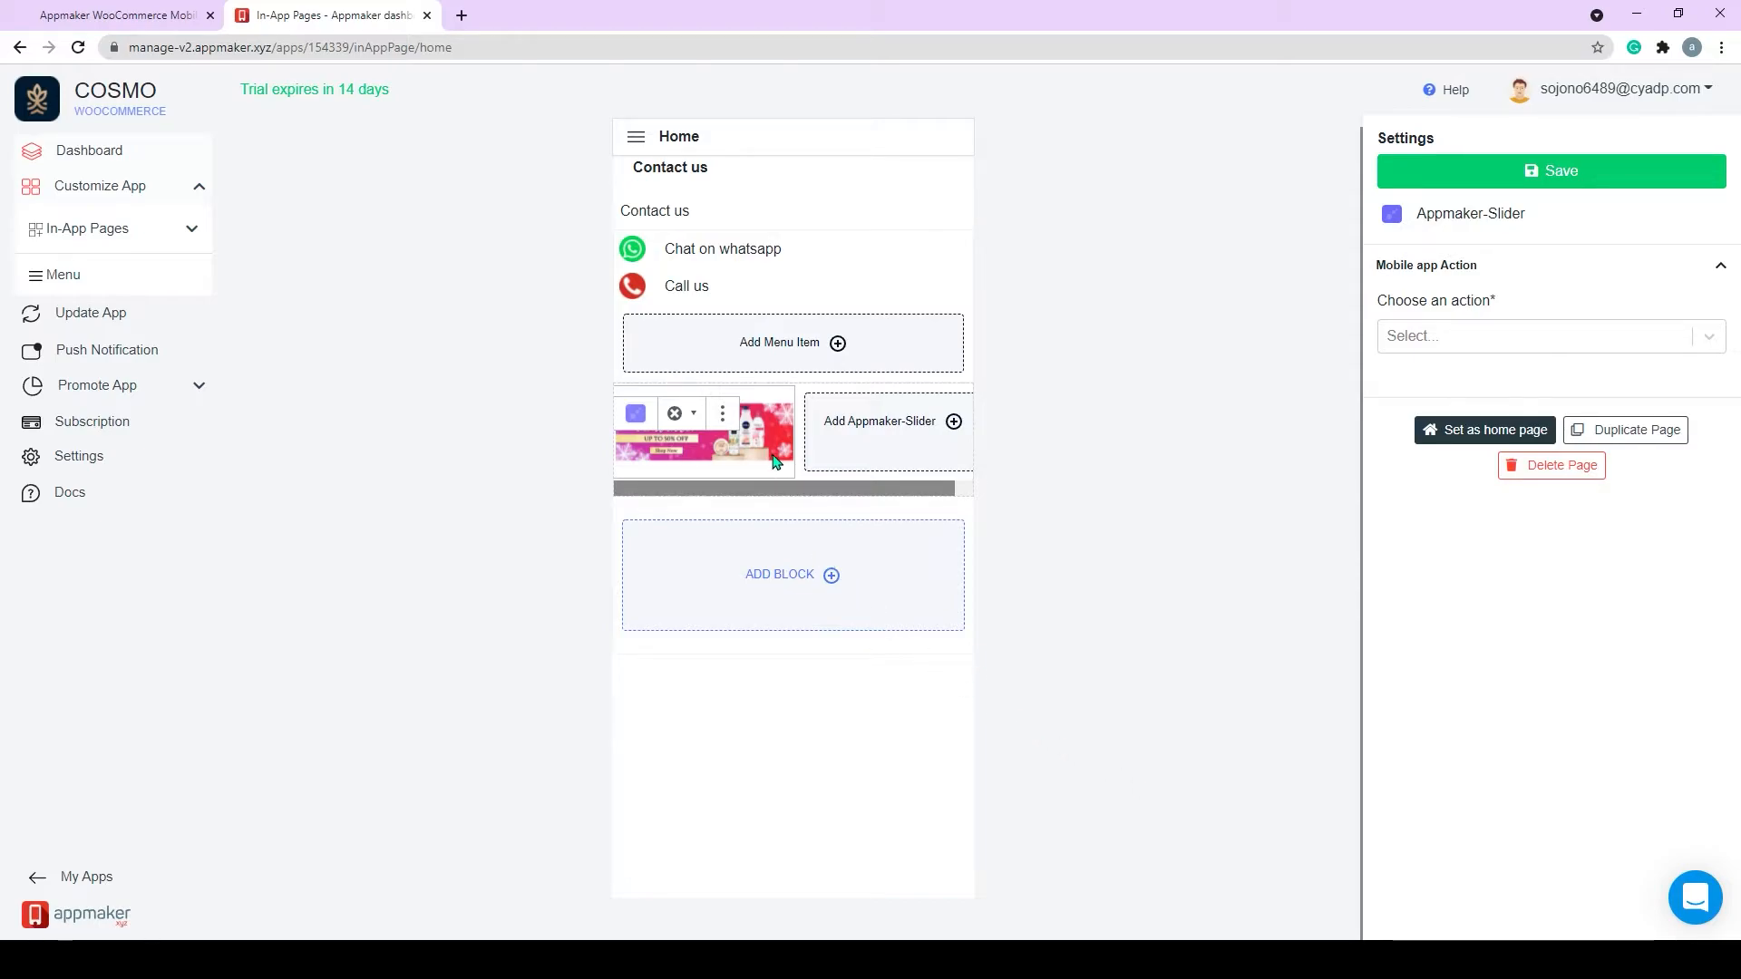
Set the new slide's mobile app action to Open Product by Category and choose a category for it.
left_click(1710, 339)
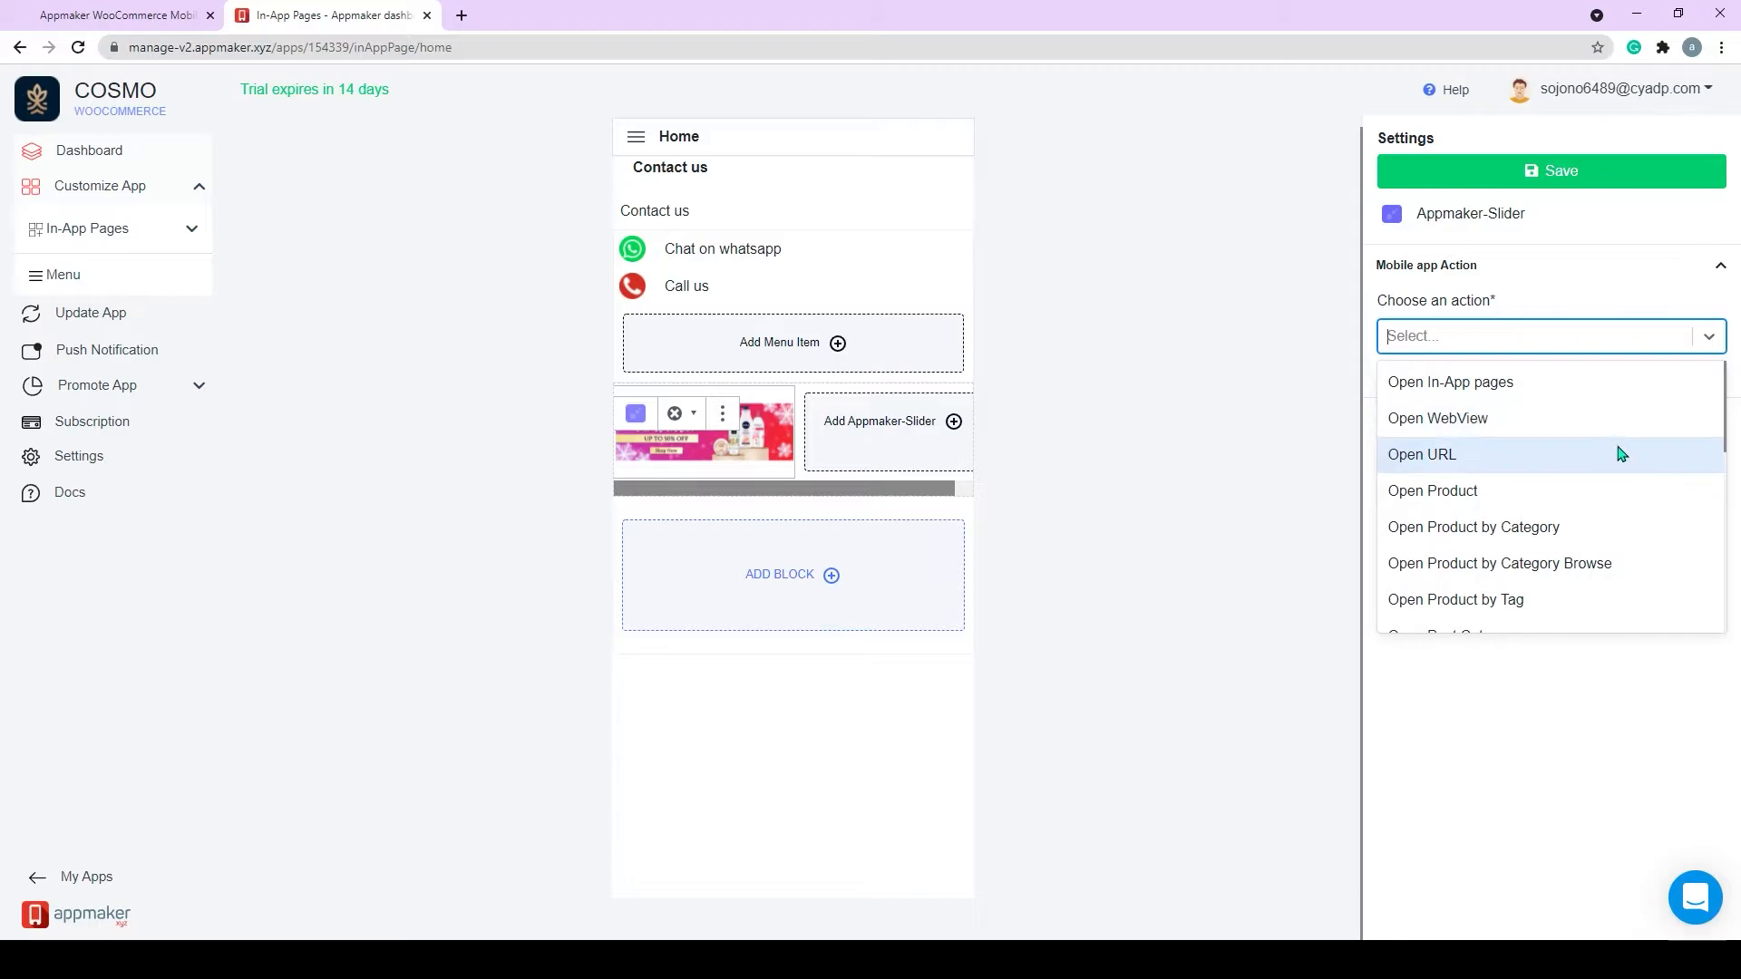
scroll(1582, 518, "down", 3)
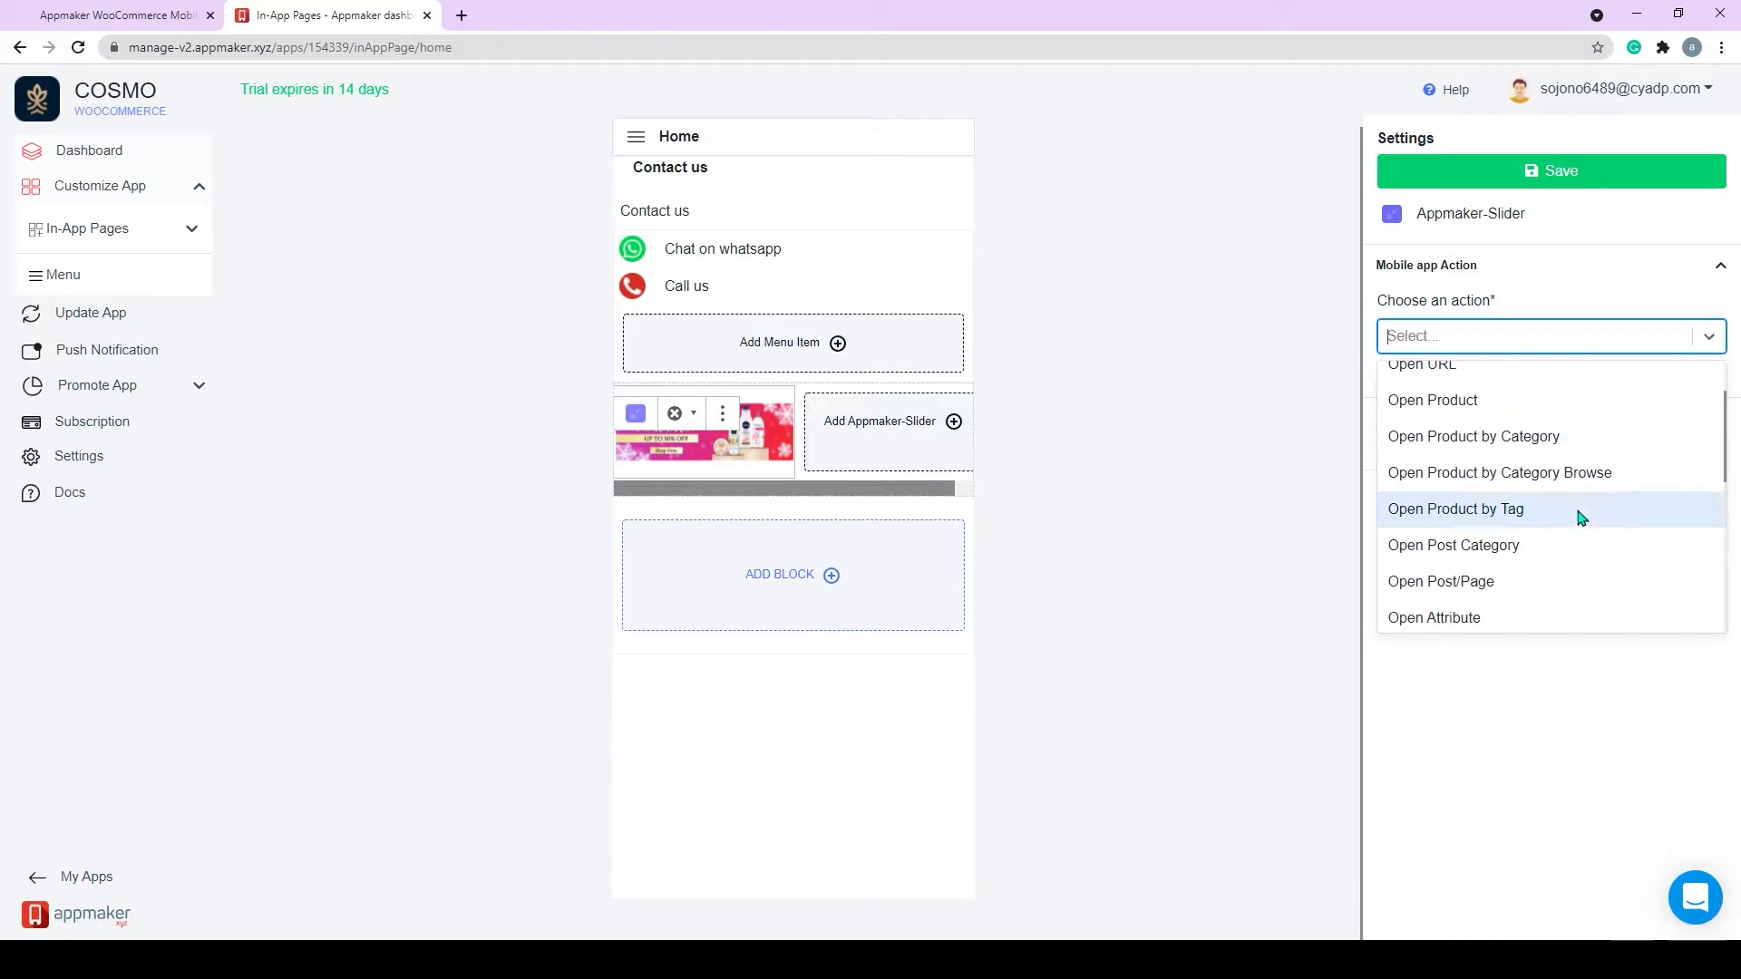
scroll(1582, 519, "down", 2)
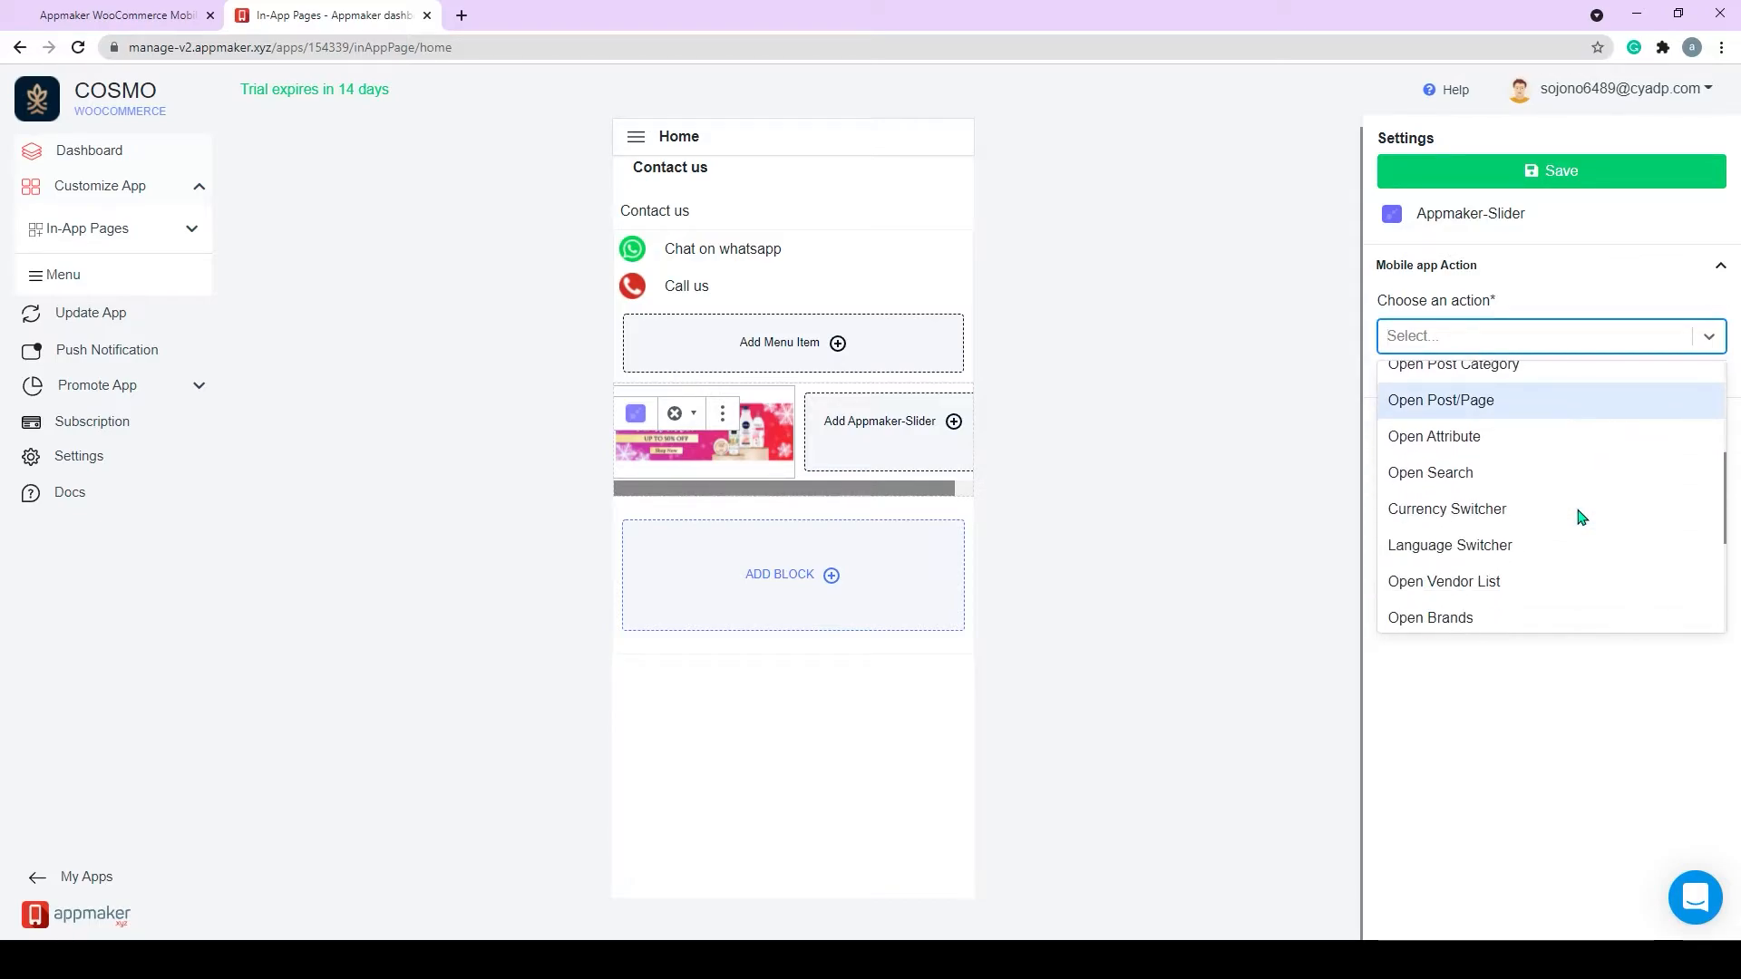
scroll(1578, 514, "up", 5)
left_click(1527, 537)
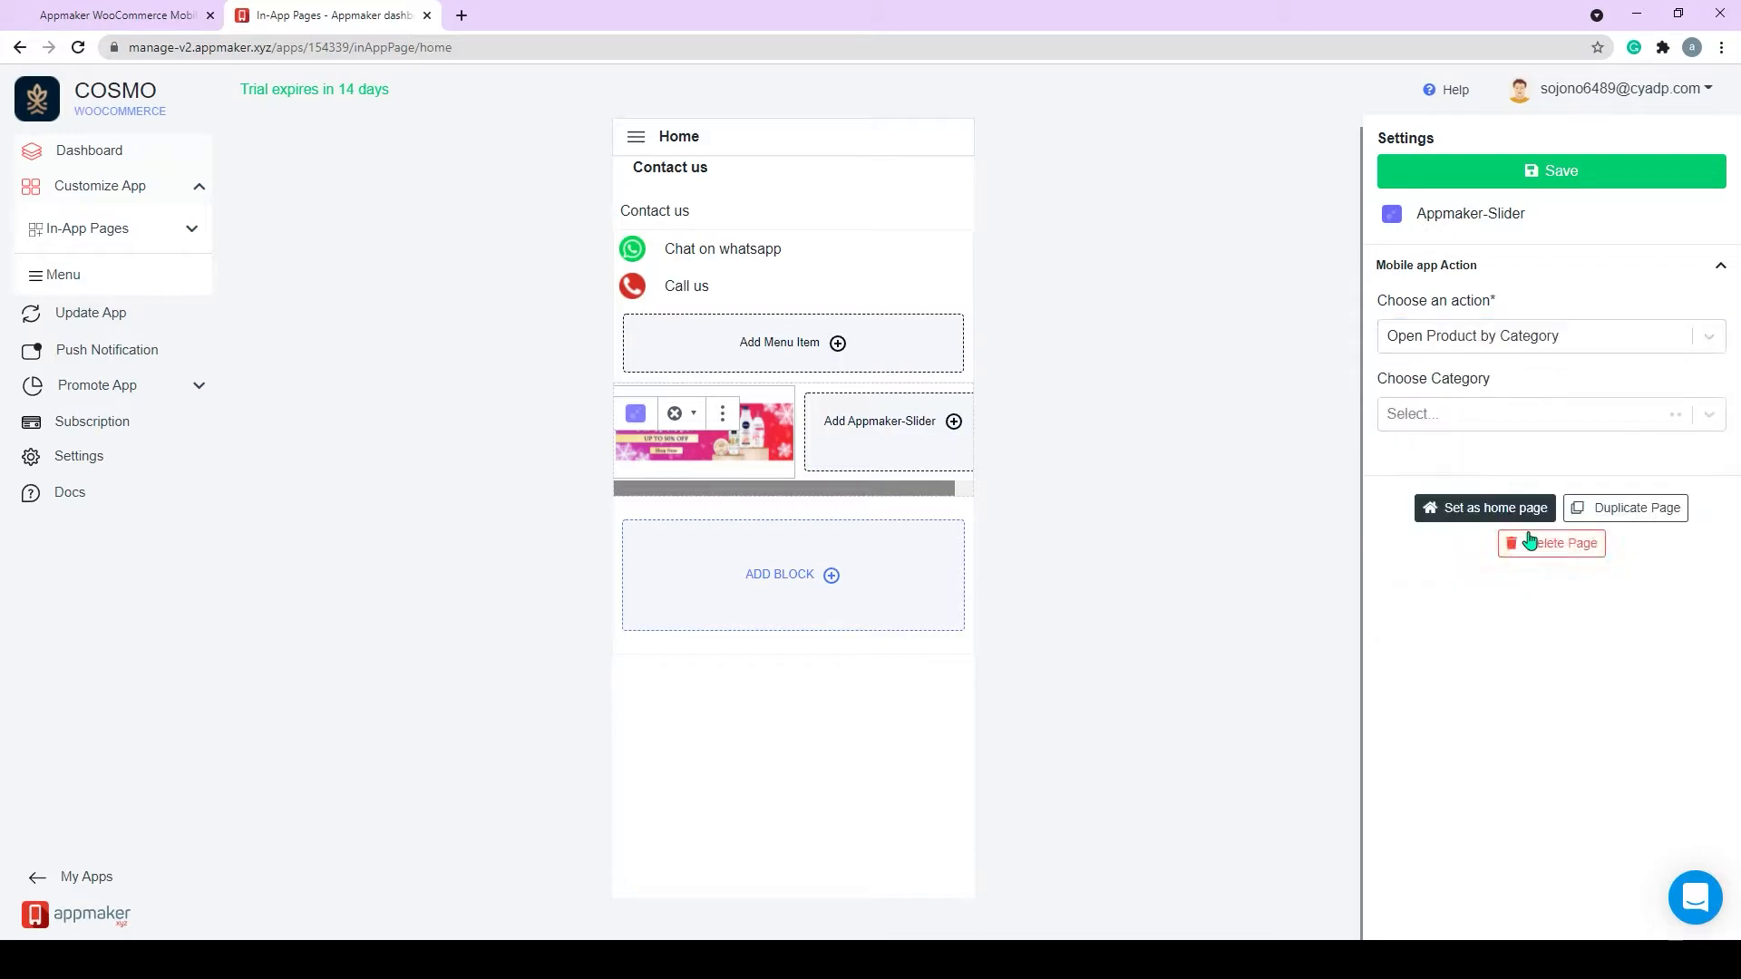
left_click(1527, 420)
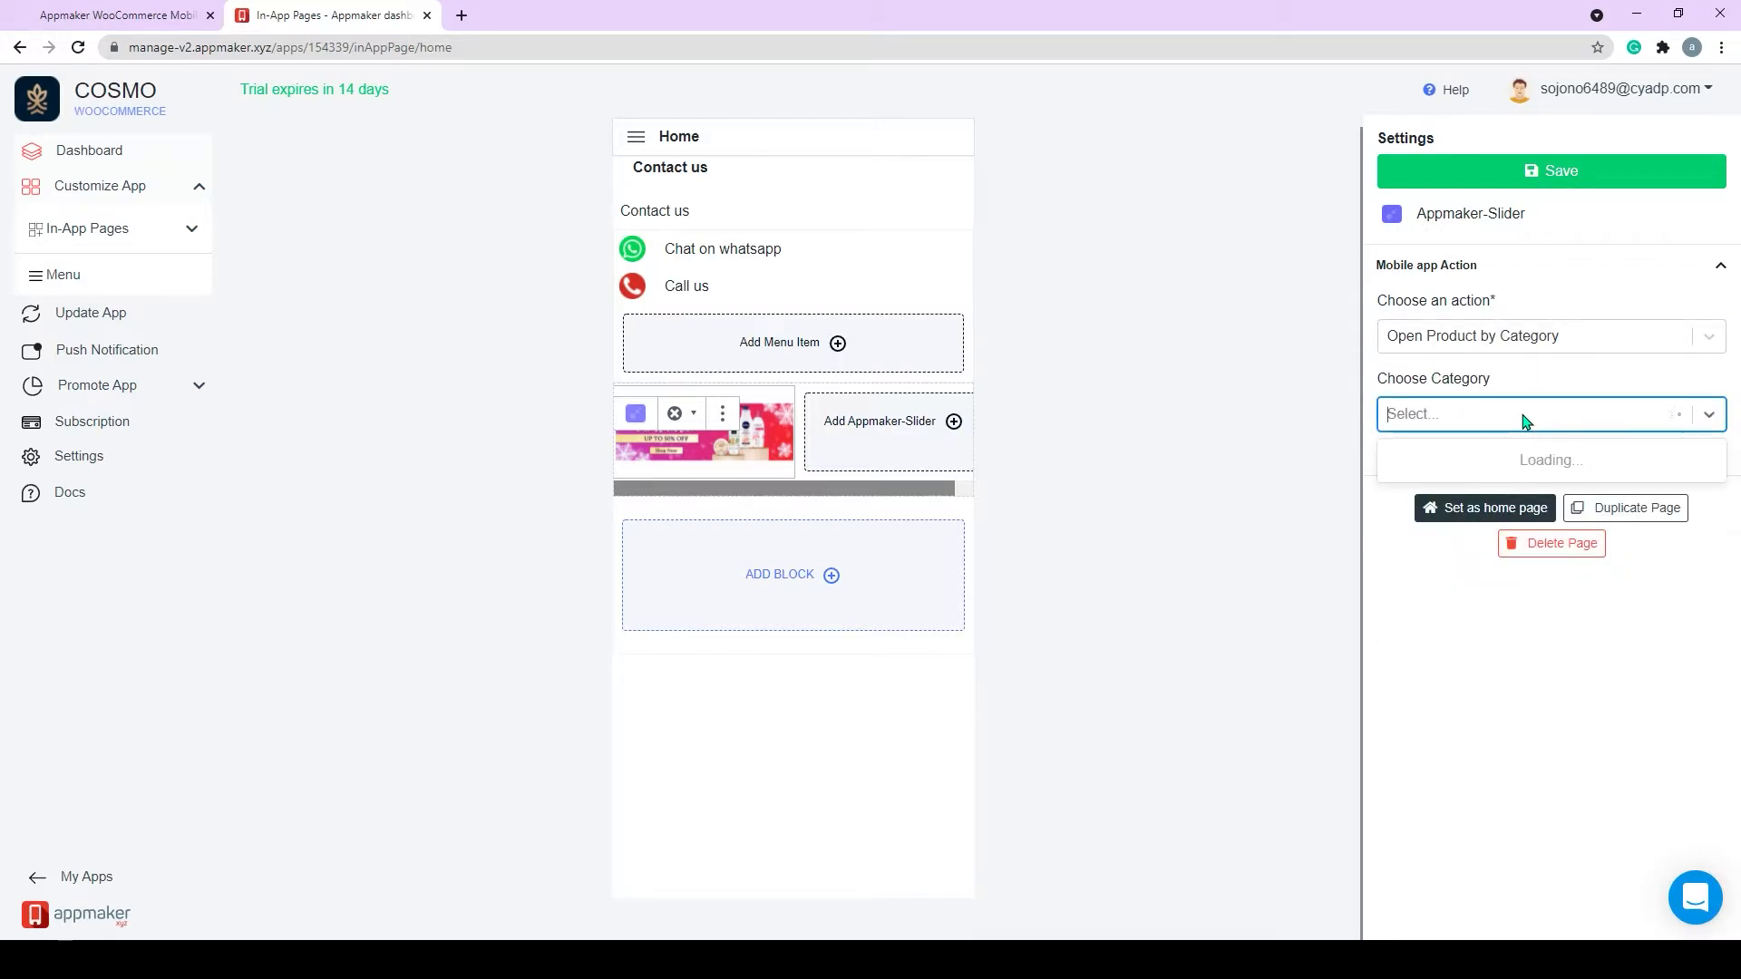
left_click(1533, 460)
Move the Slider block up above the Contact us menu and heading to the top of the Home page, and save the page.
left_click(625, 477)
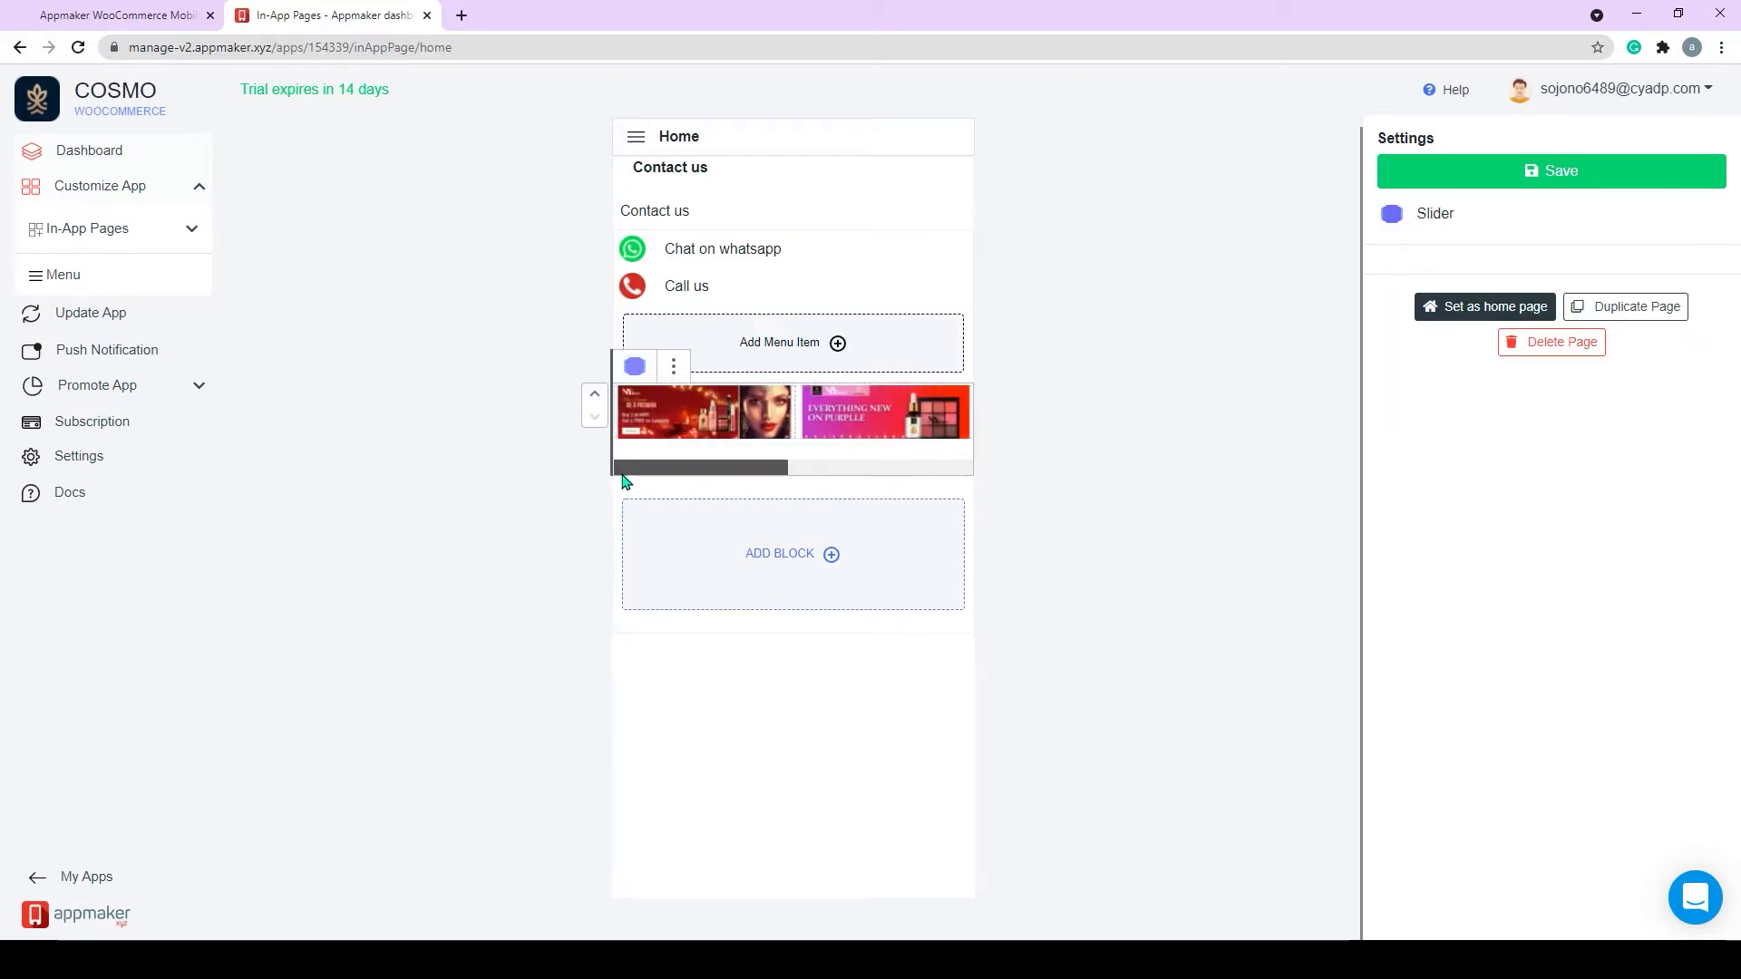
left_click(600, 395)
left_click(595, 216)
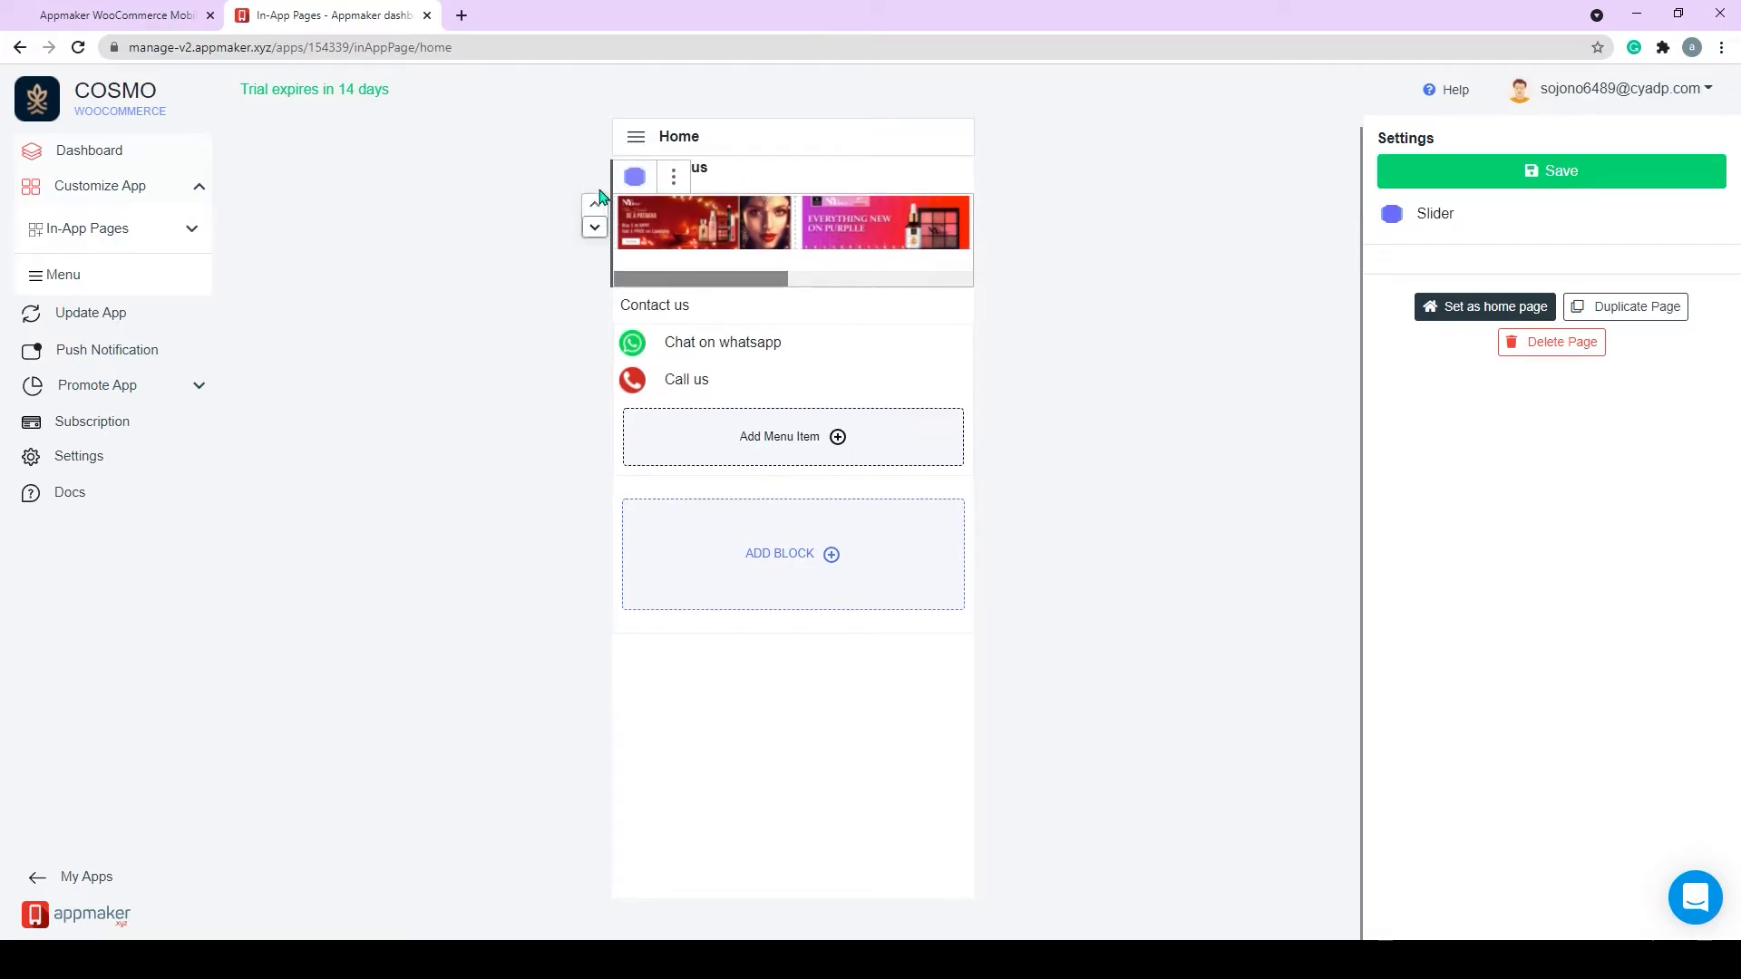
left_click(600, 207)
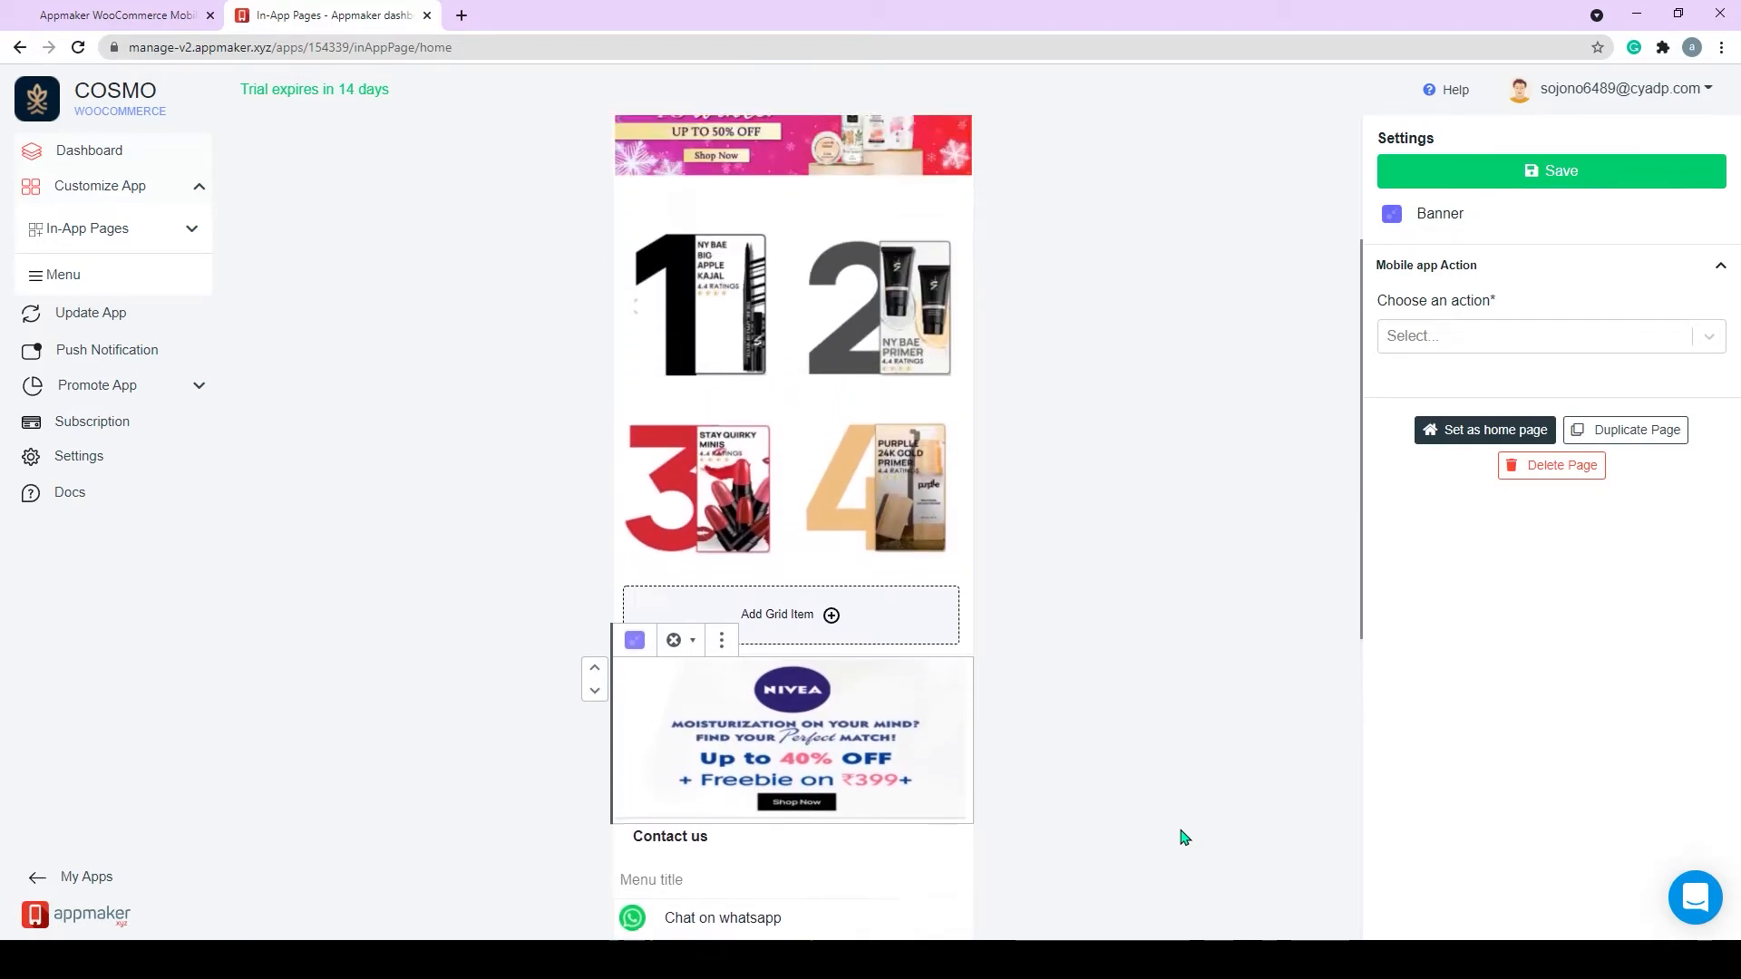
left_click(1431, 171)
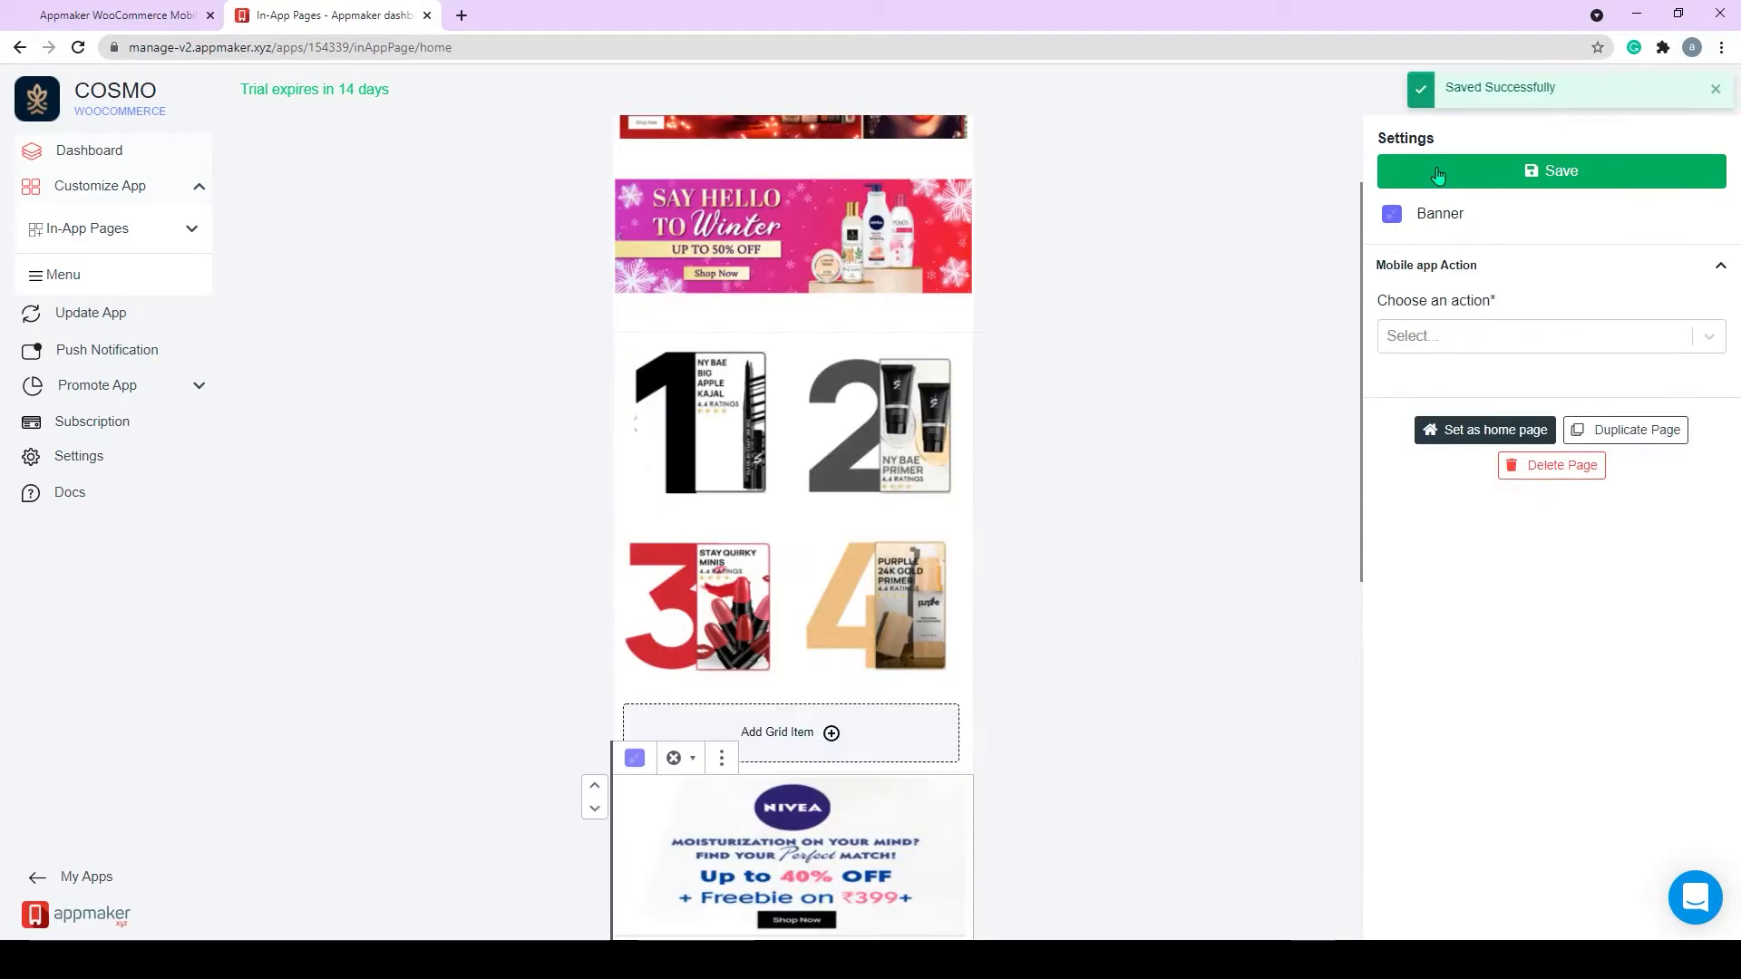
Add a new in-app page and title it COLLECTIONS.
left_click(192, 232)
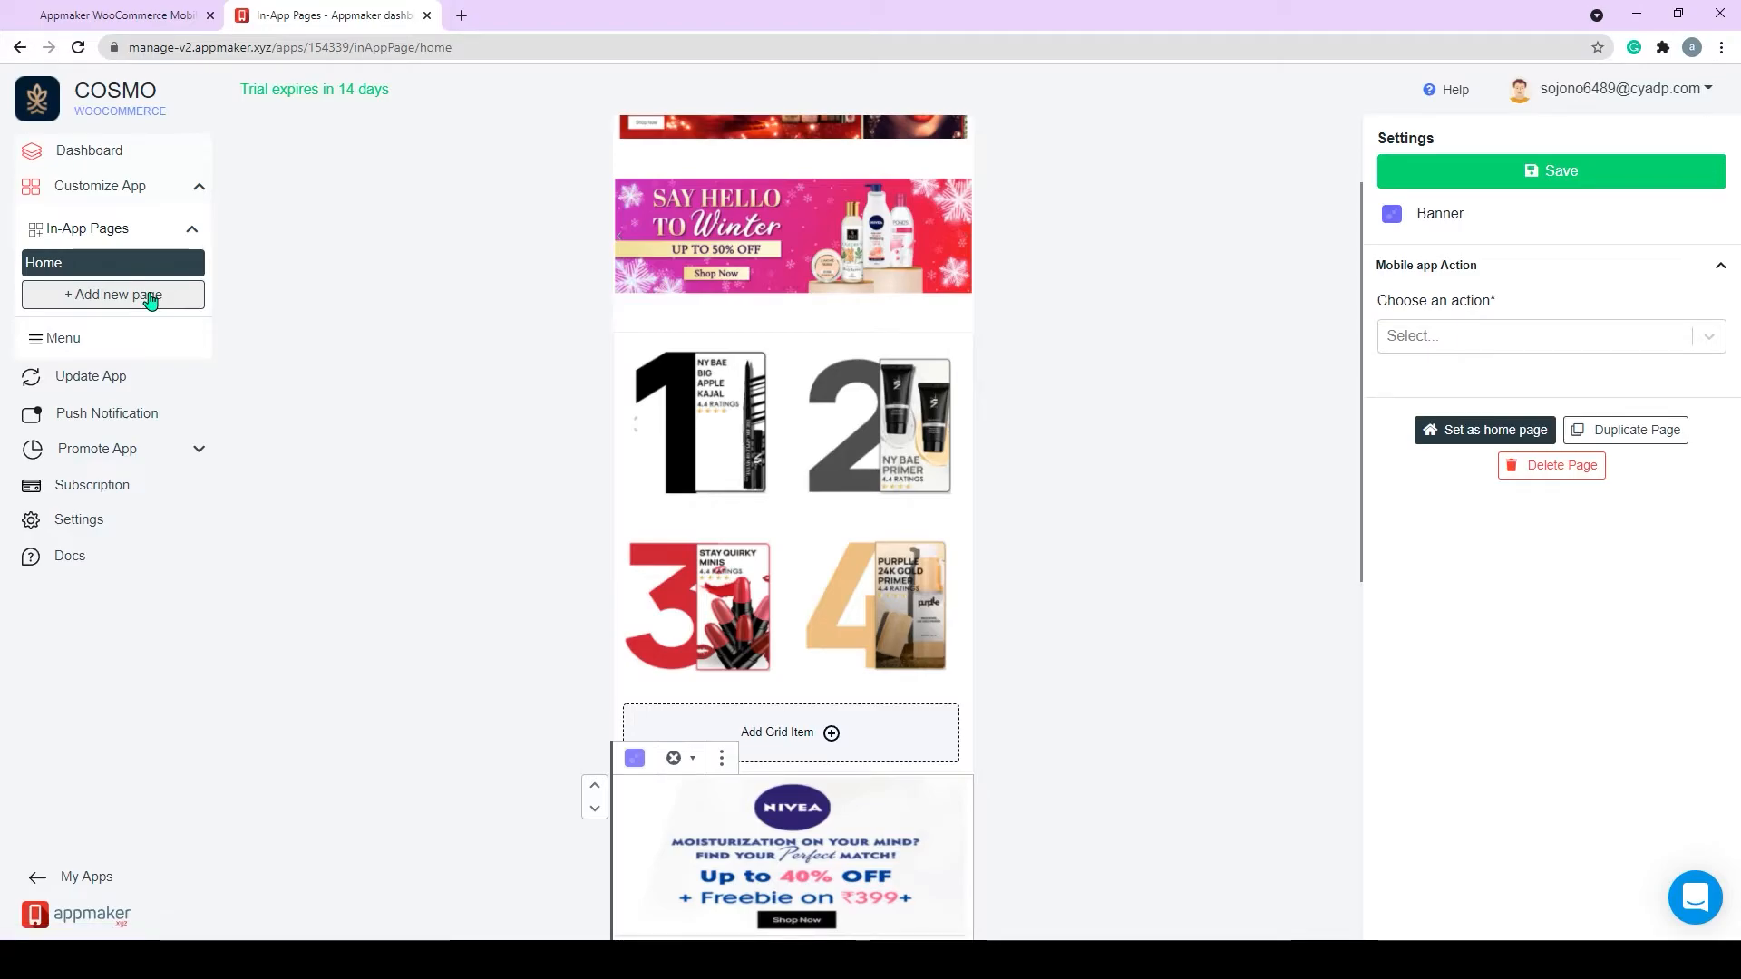
left_click(150, 299)
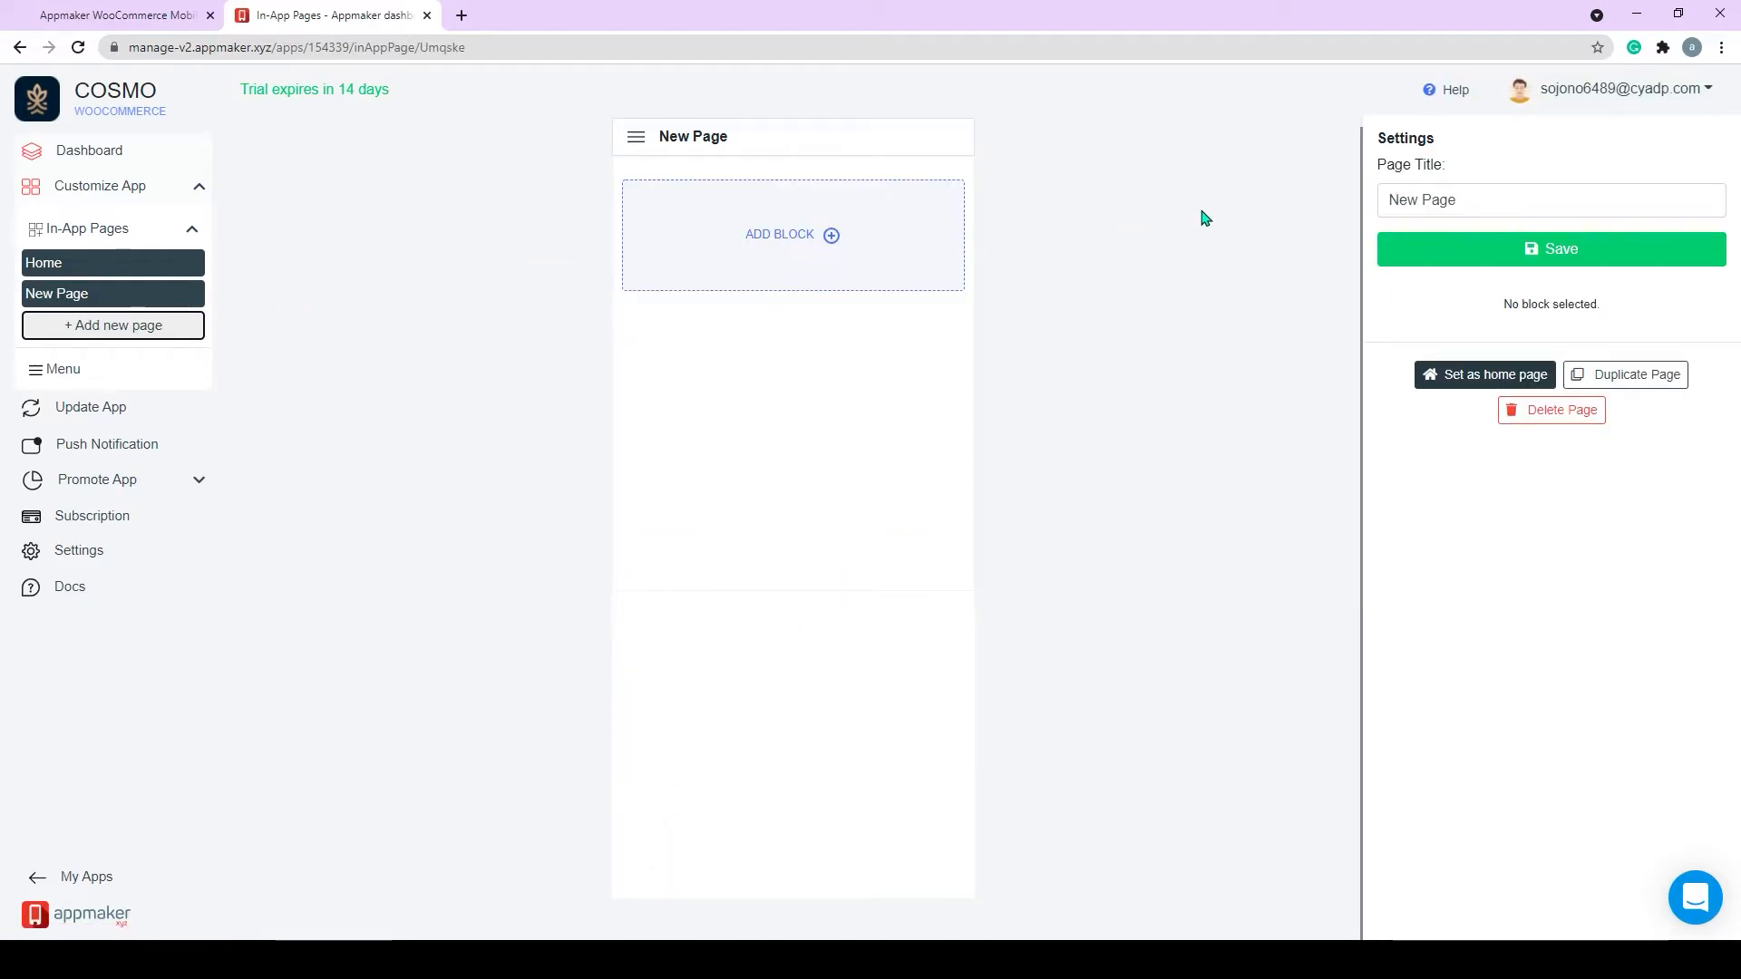
left_click(1482, 202)
left_click_drag(1461, 202, 1393, 200)
type("COLLECTIONS")
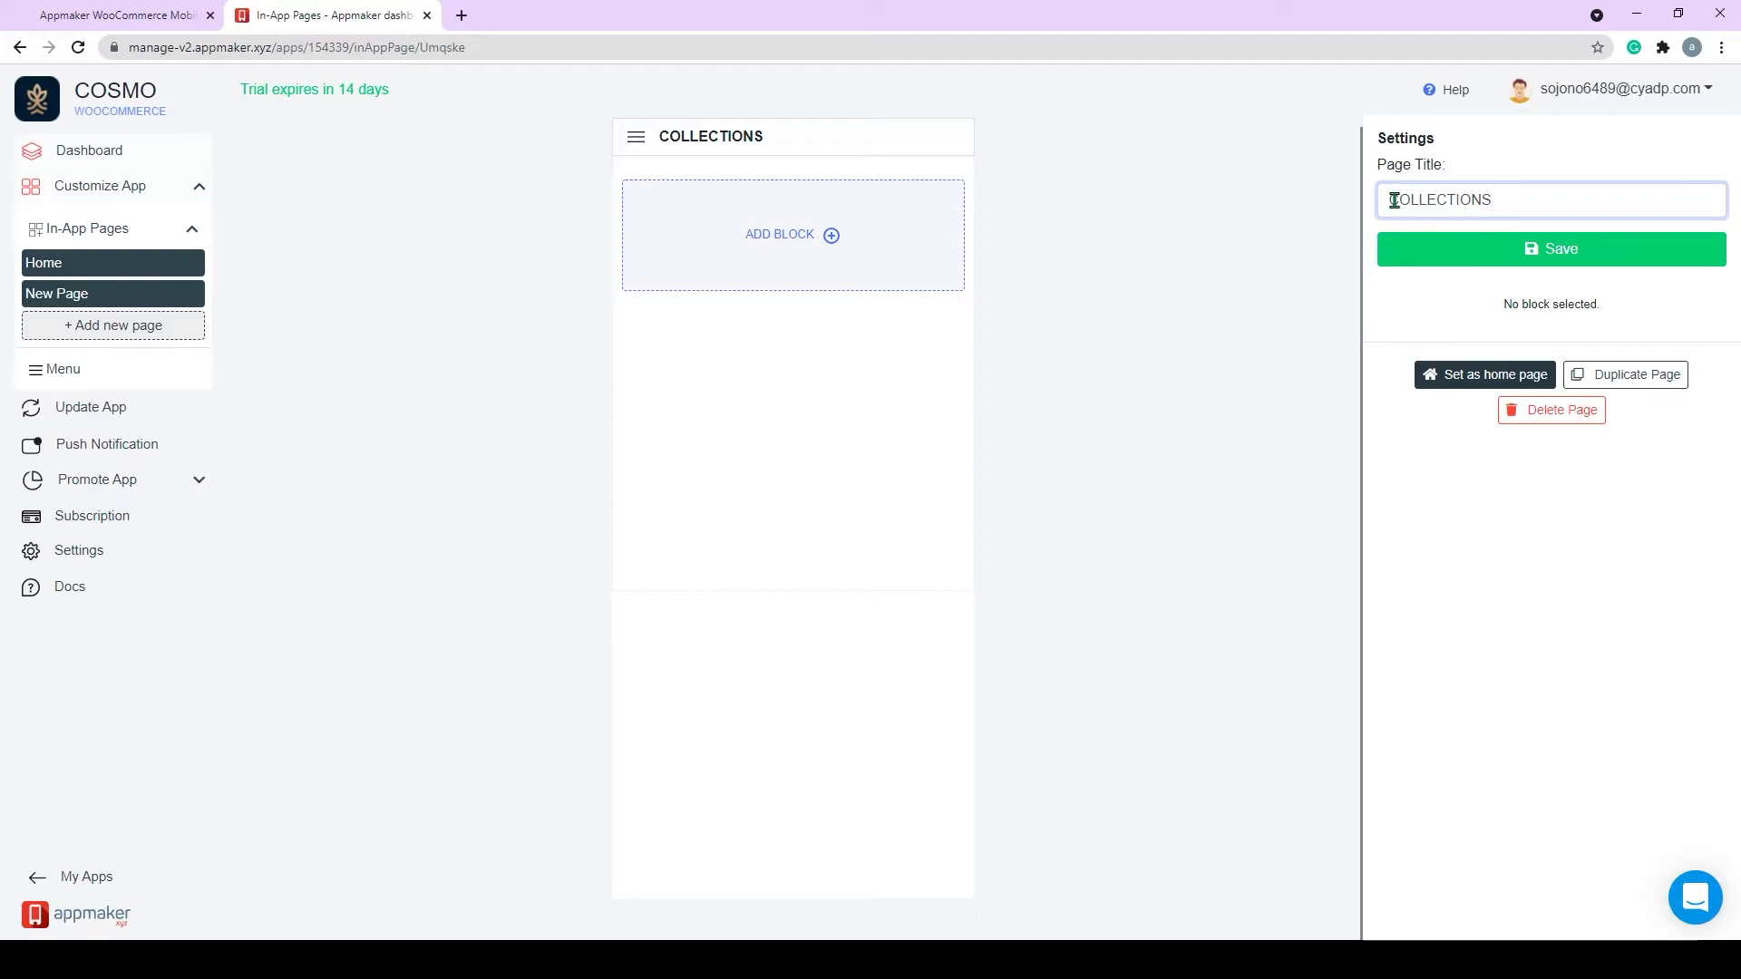
Add a Banner block to the COLLECTIONS page and upload the "Lipstick of the Day" image for it.
left_click(829, 235)
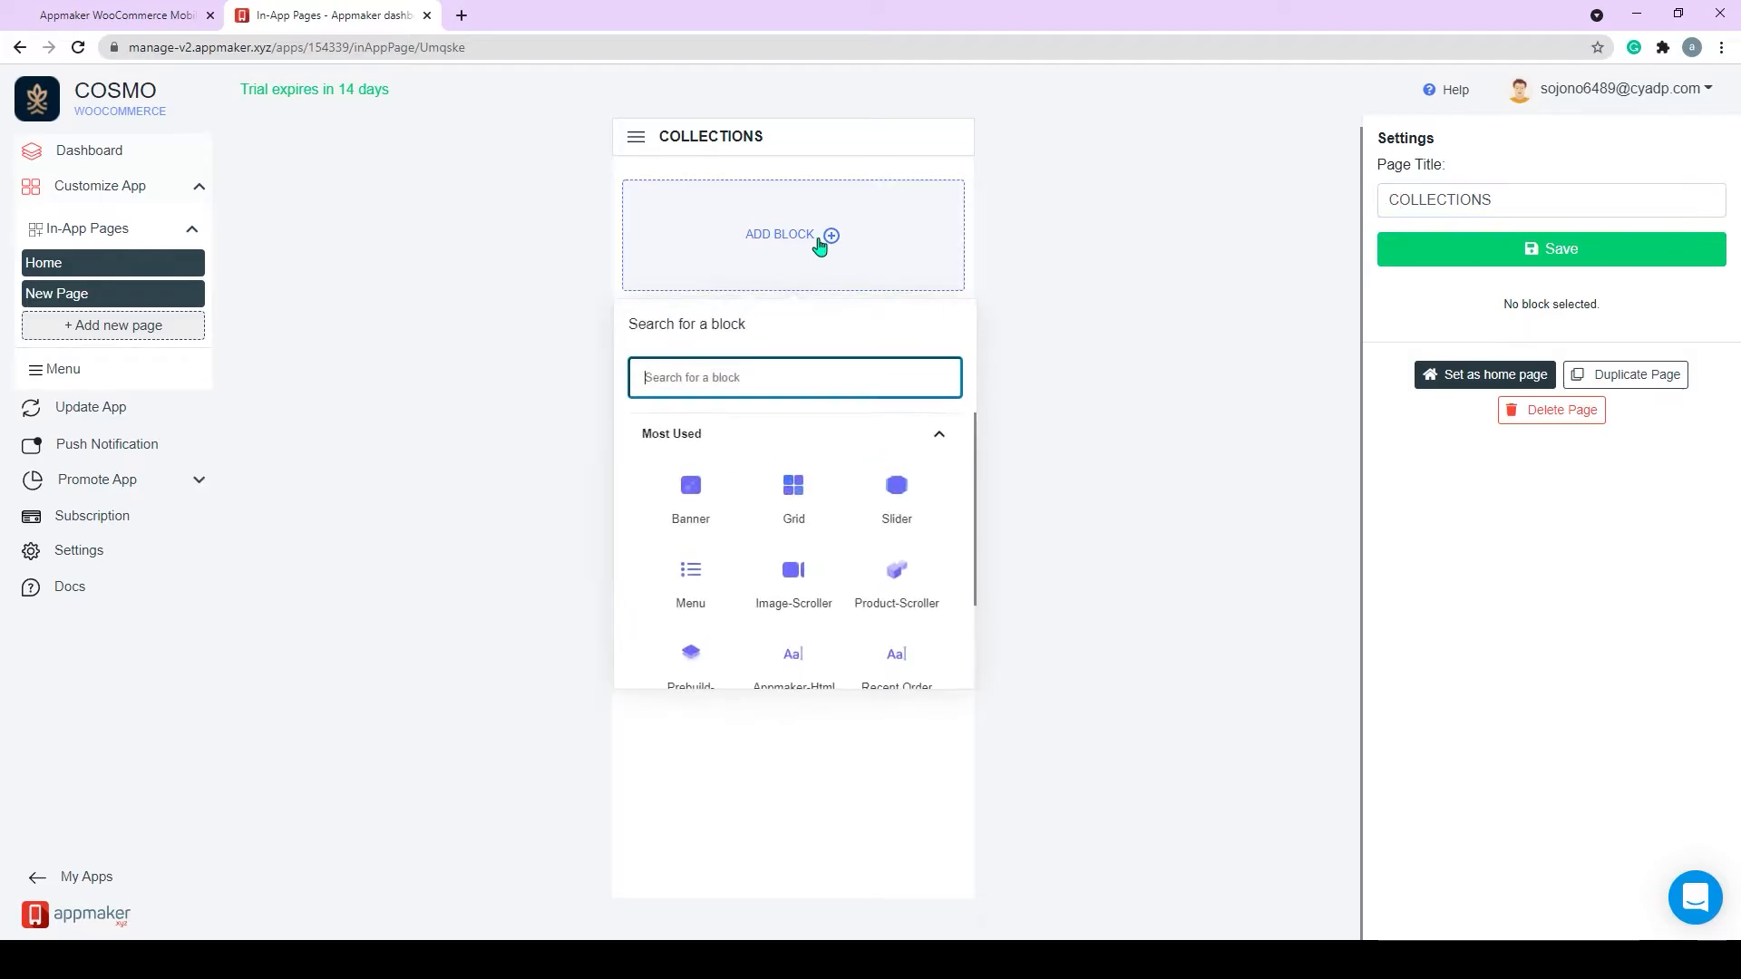
left_click(691, 501)
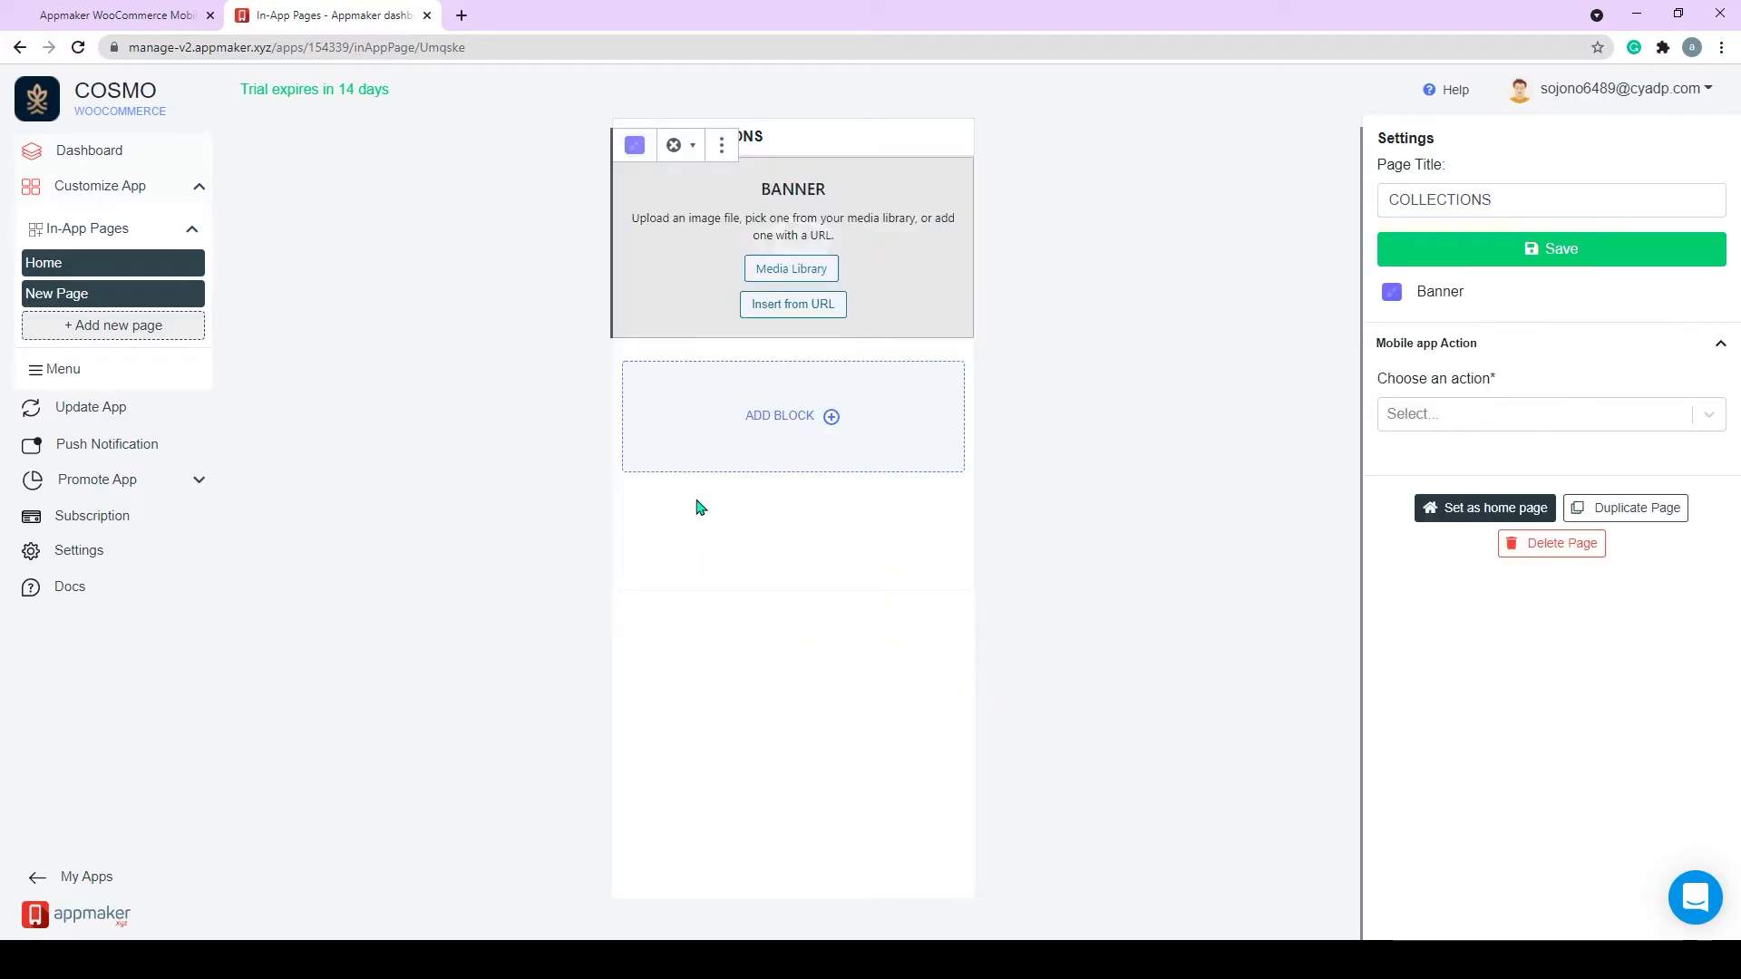
left_click(777, 268)
left_click(634, 276)
left_click(356, 165)
left_click(1358, 884)
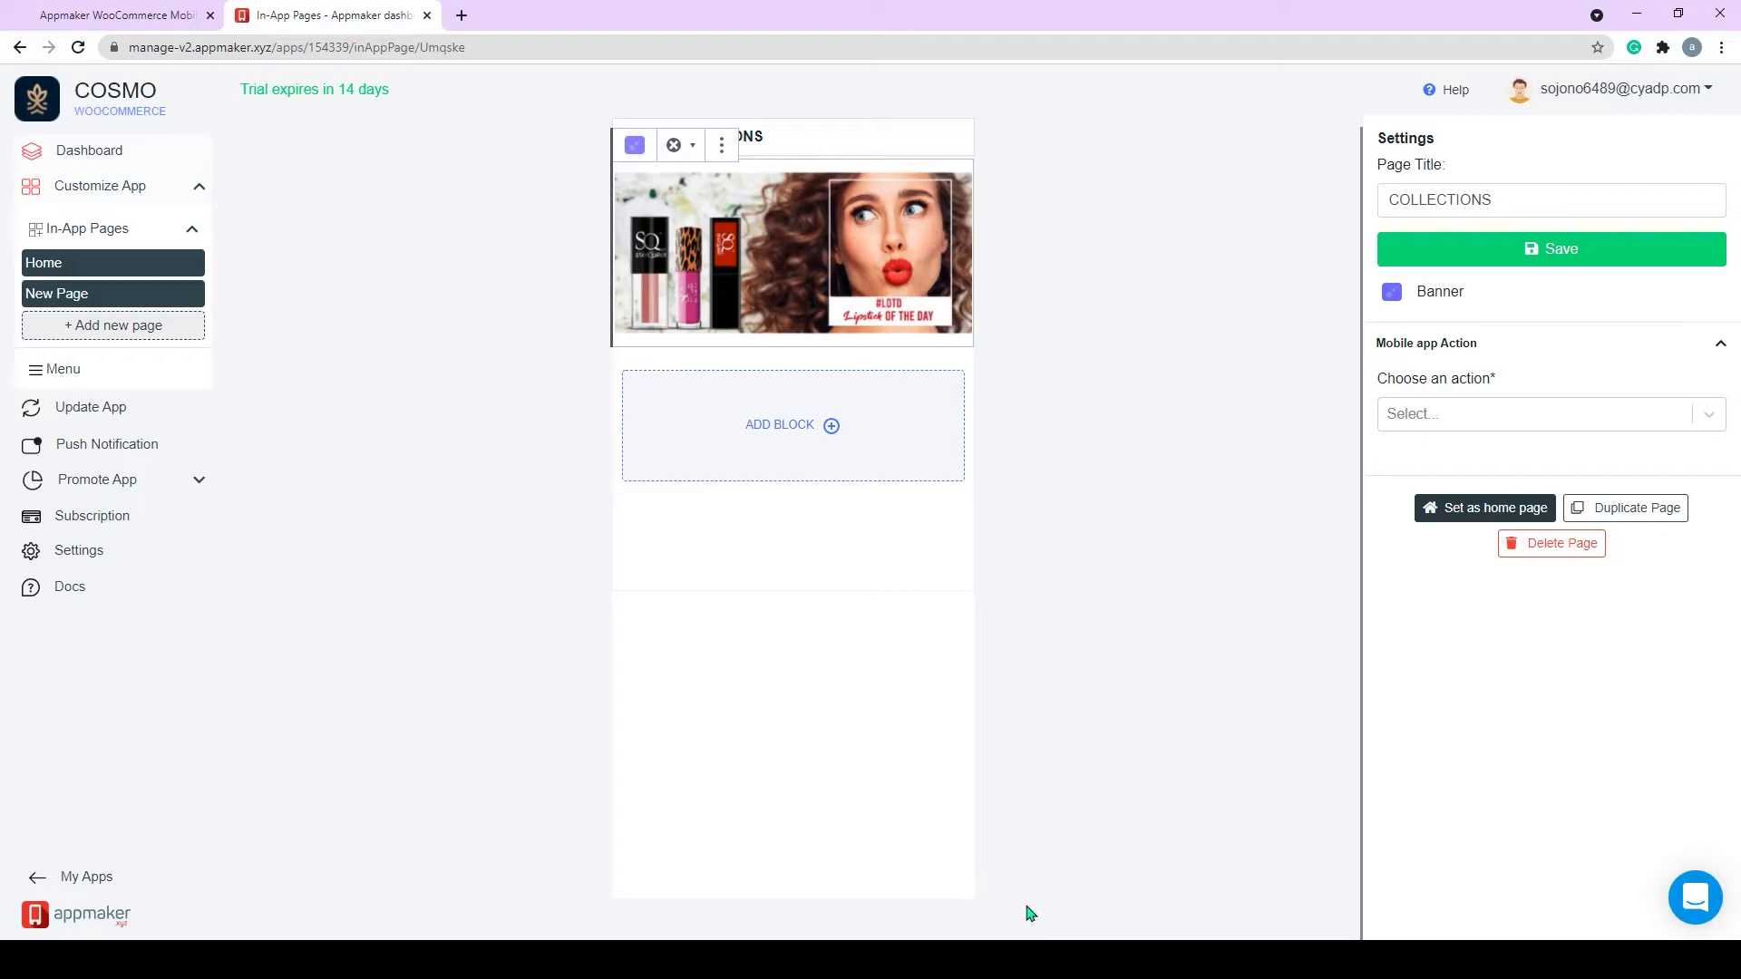
Add a Grid block with four grid items below the banner on the COLLECTIONS page.
left_click(860, 435)
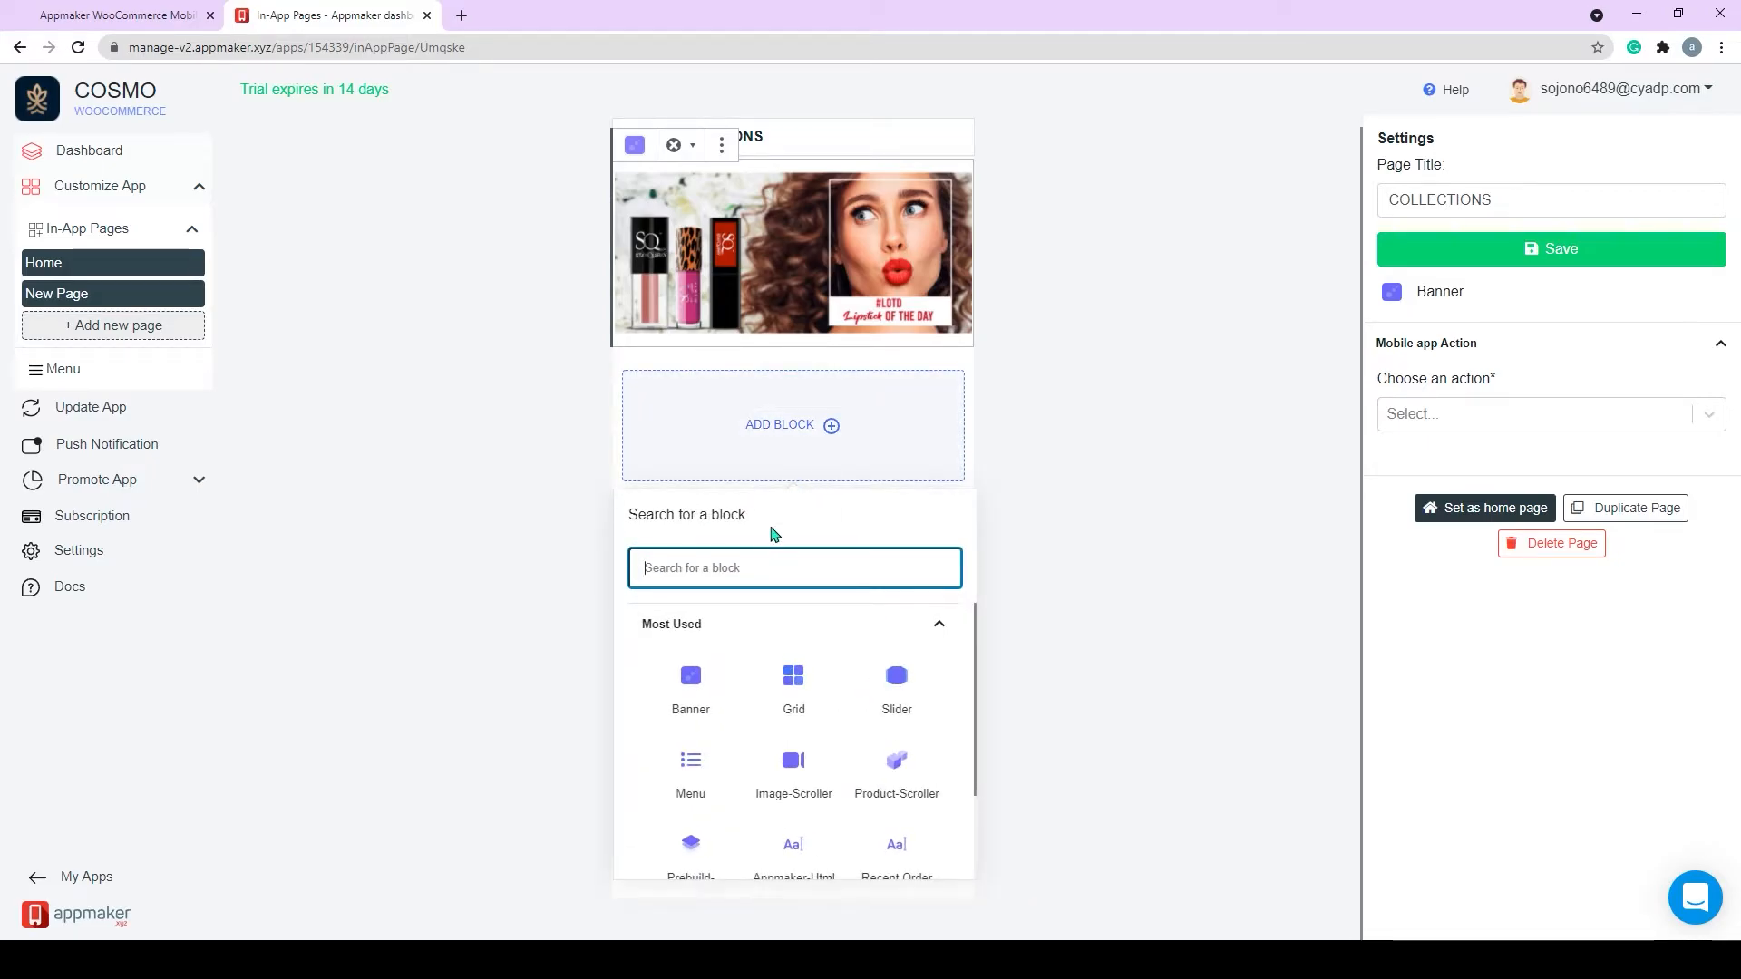
left_click(791, 701)
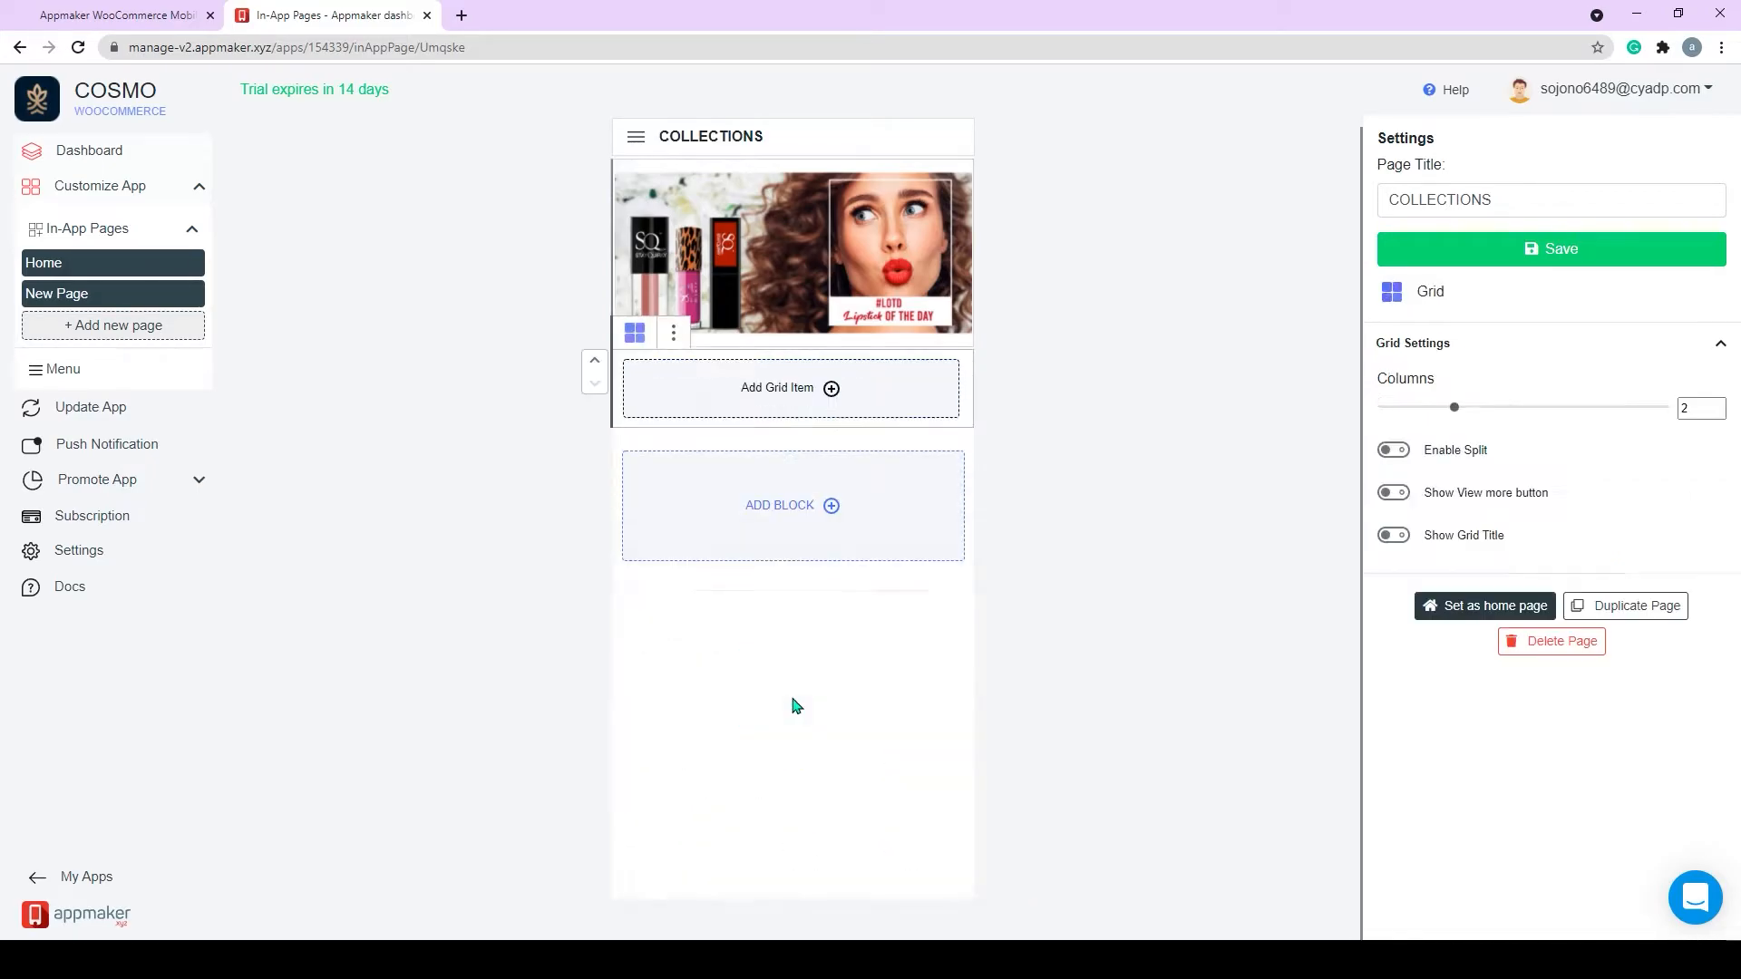
left_click(835, 399)
left_click(832, 469)
left_click(832, 469)
left_click(853, 540)
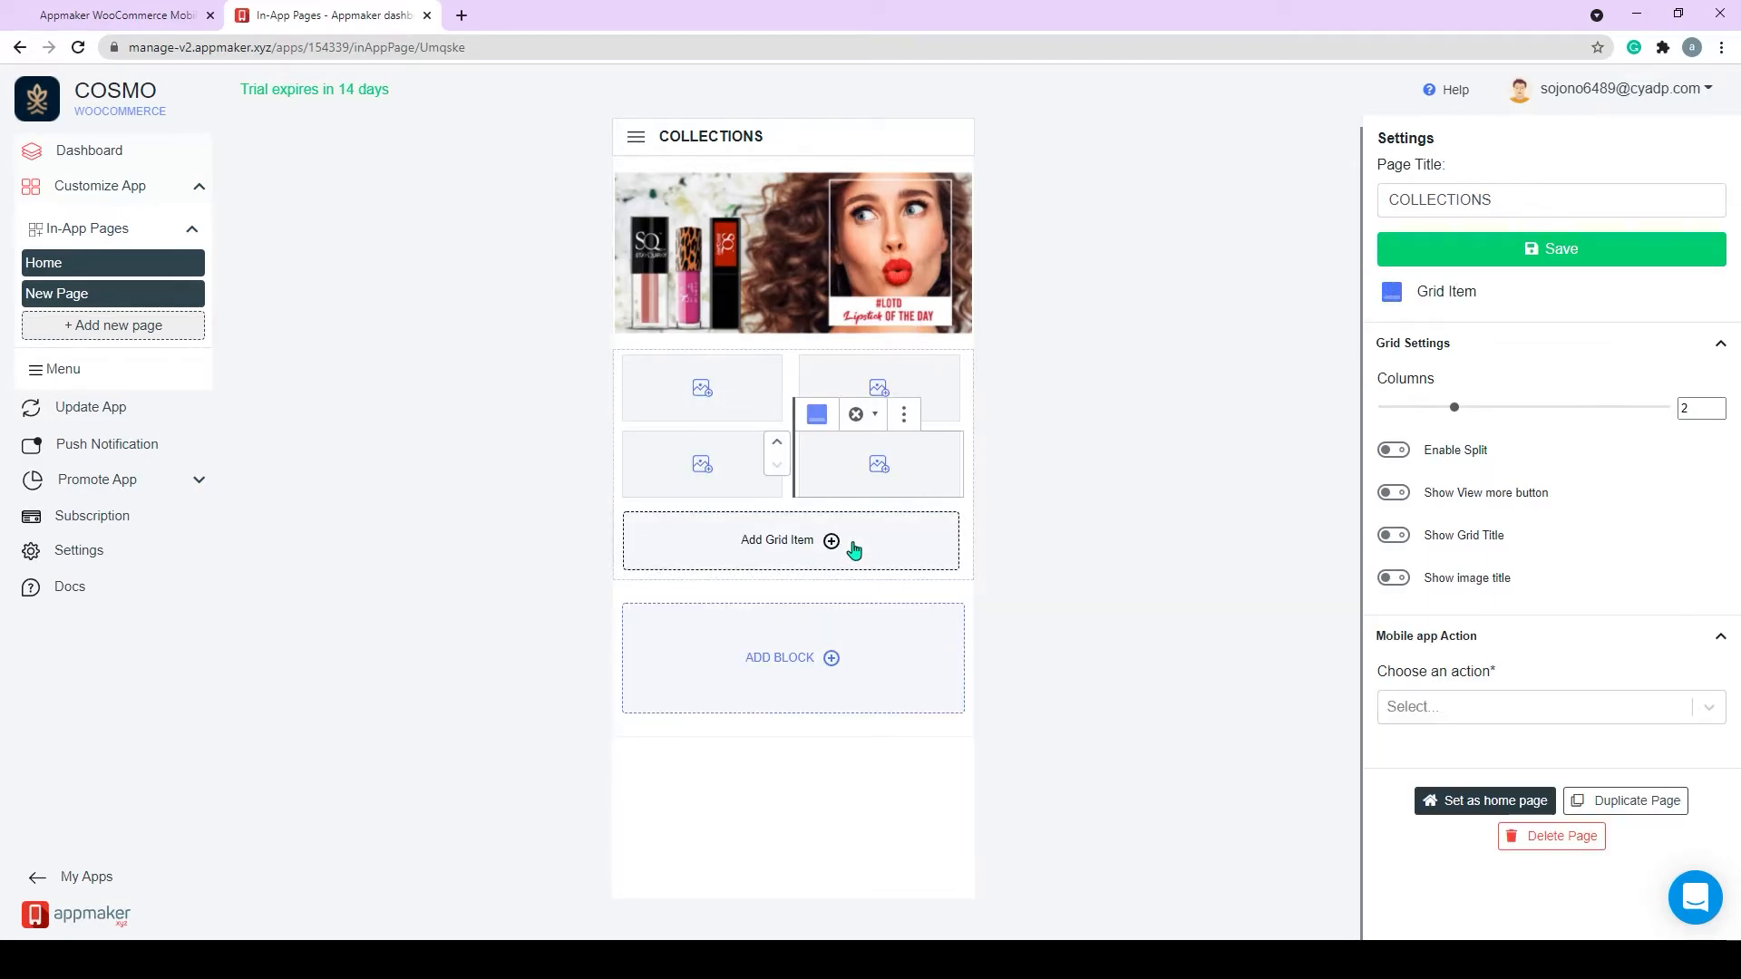
Fill the four grid items in order with the product images numbered 1 to 4 from the media library.
left_click(730, 419)
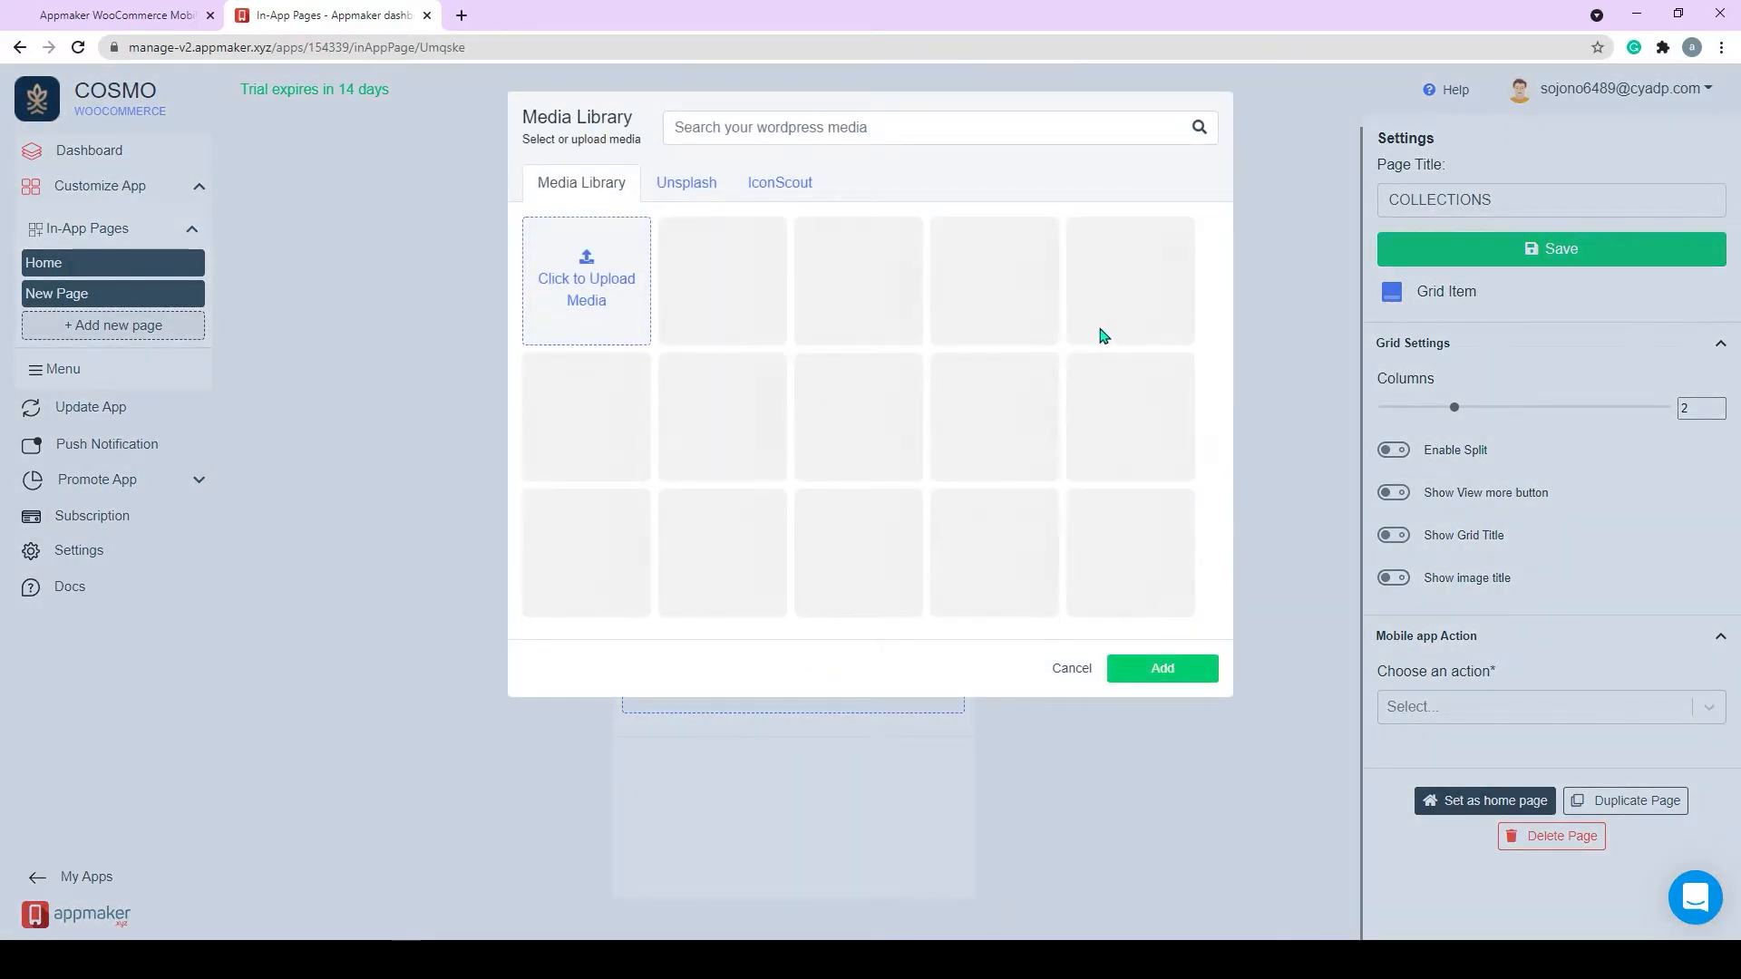
left_click(1162, 893)
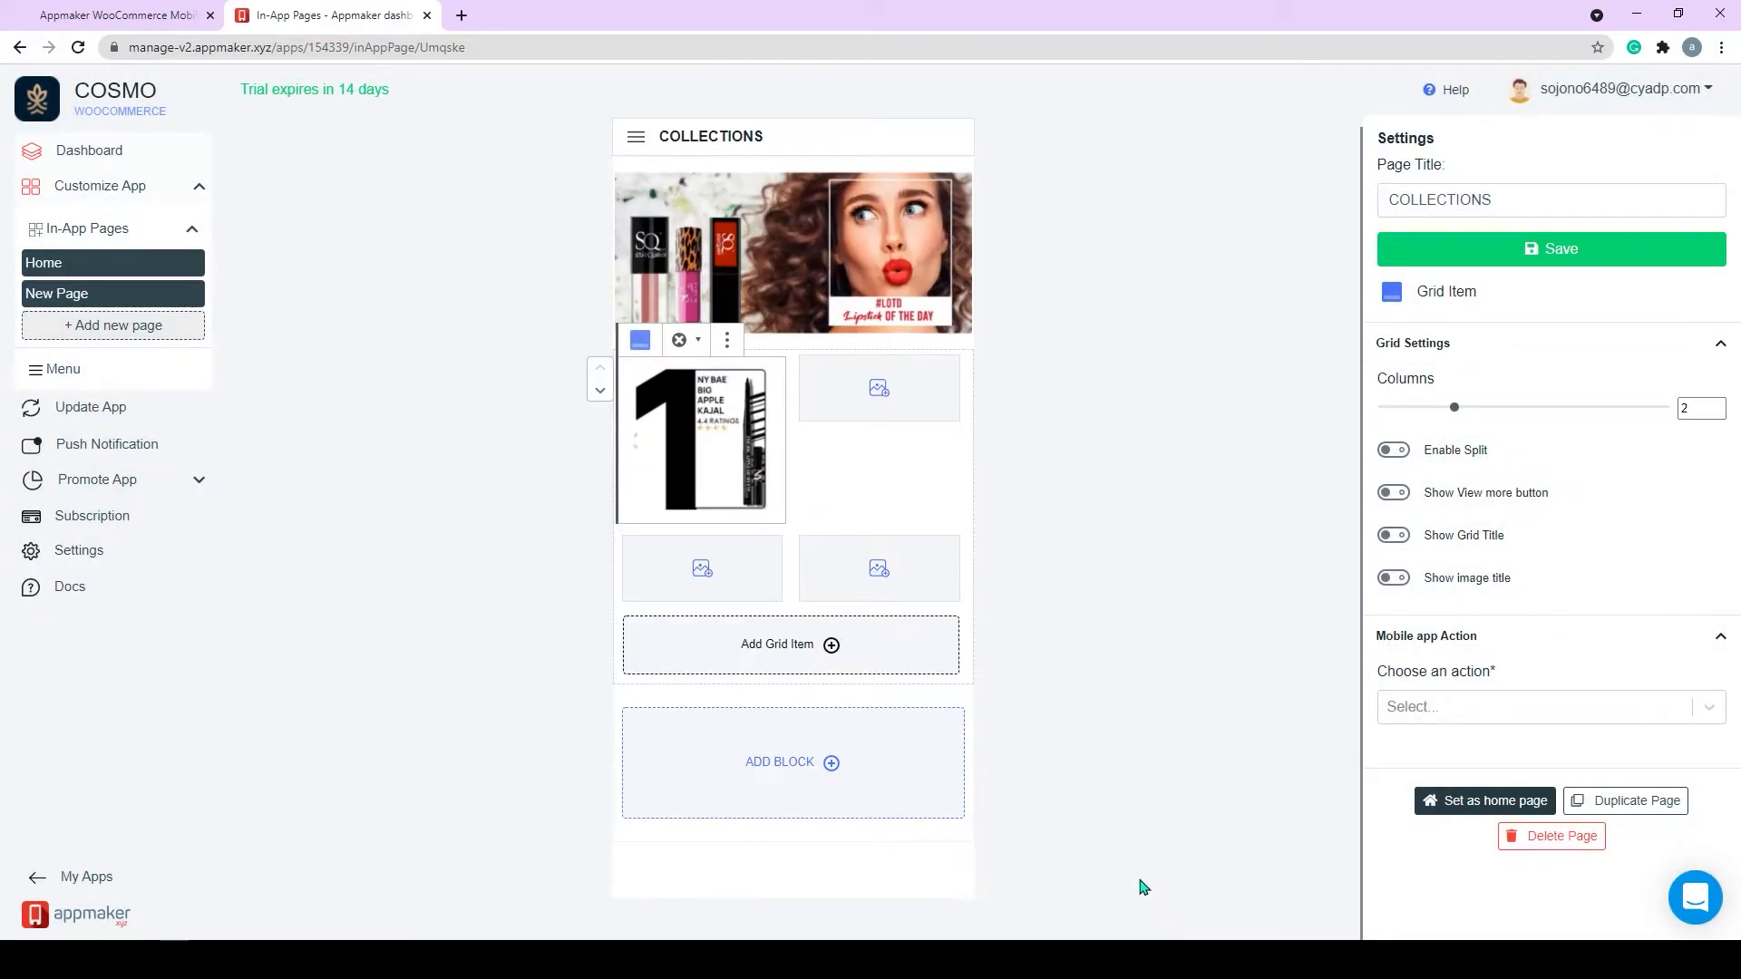
left_click(847, 400)
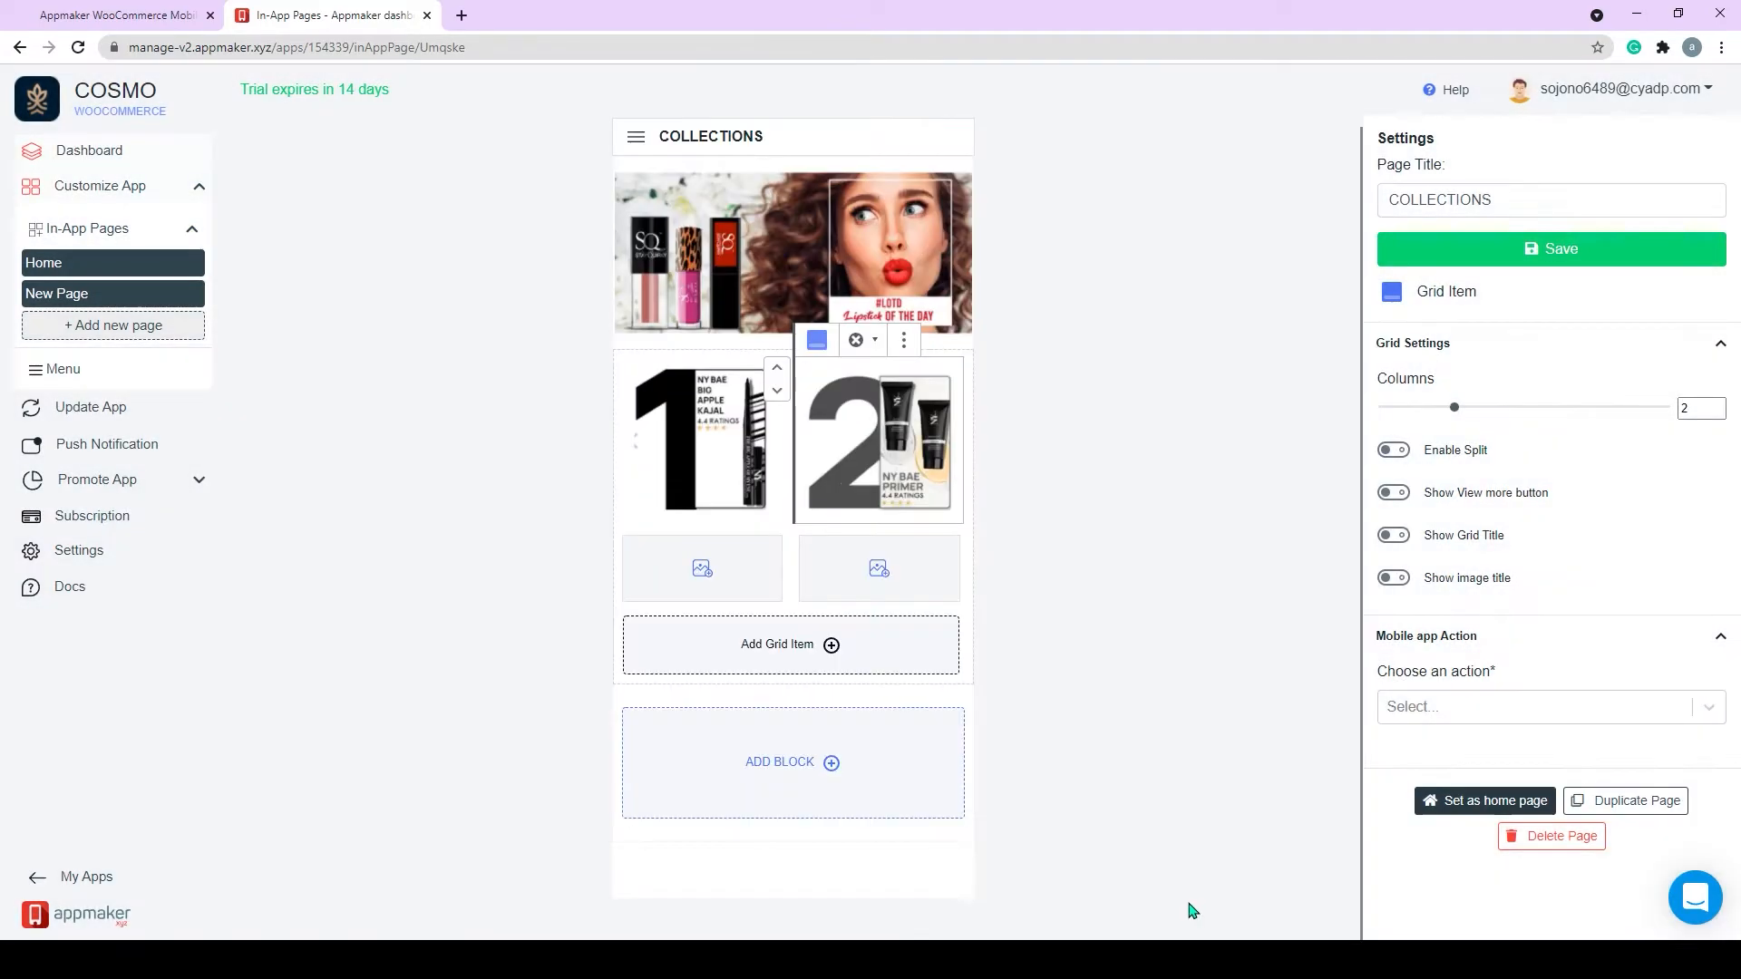
left_click(691, 568)
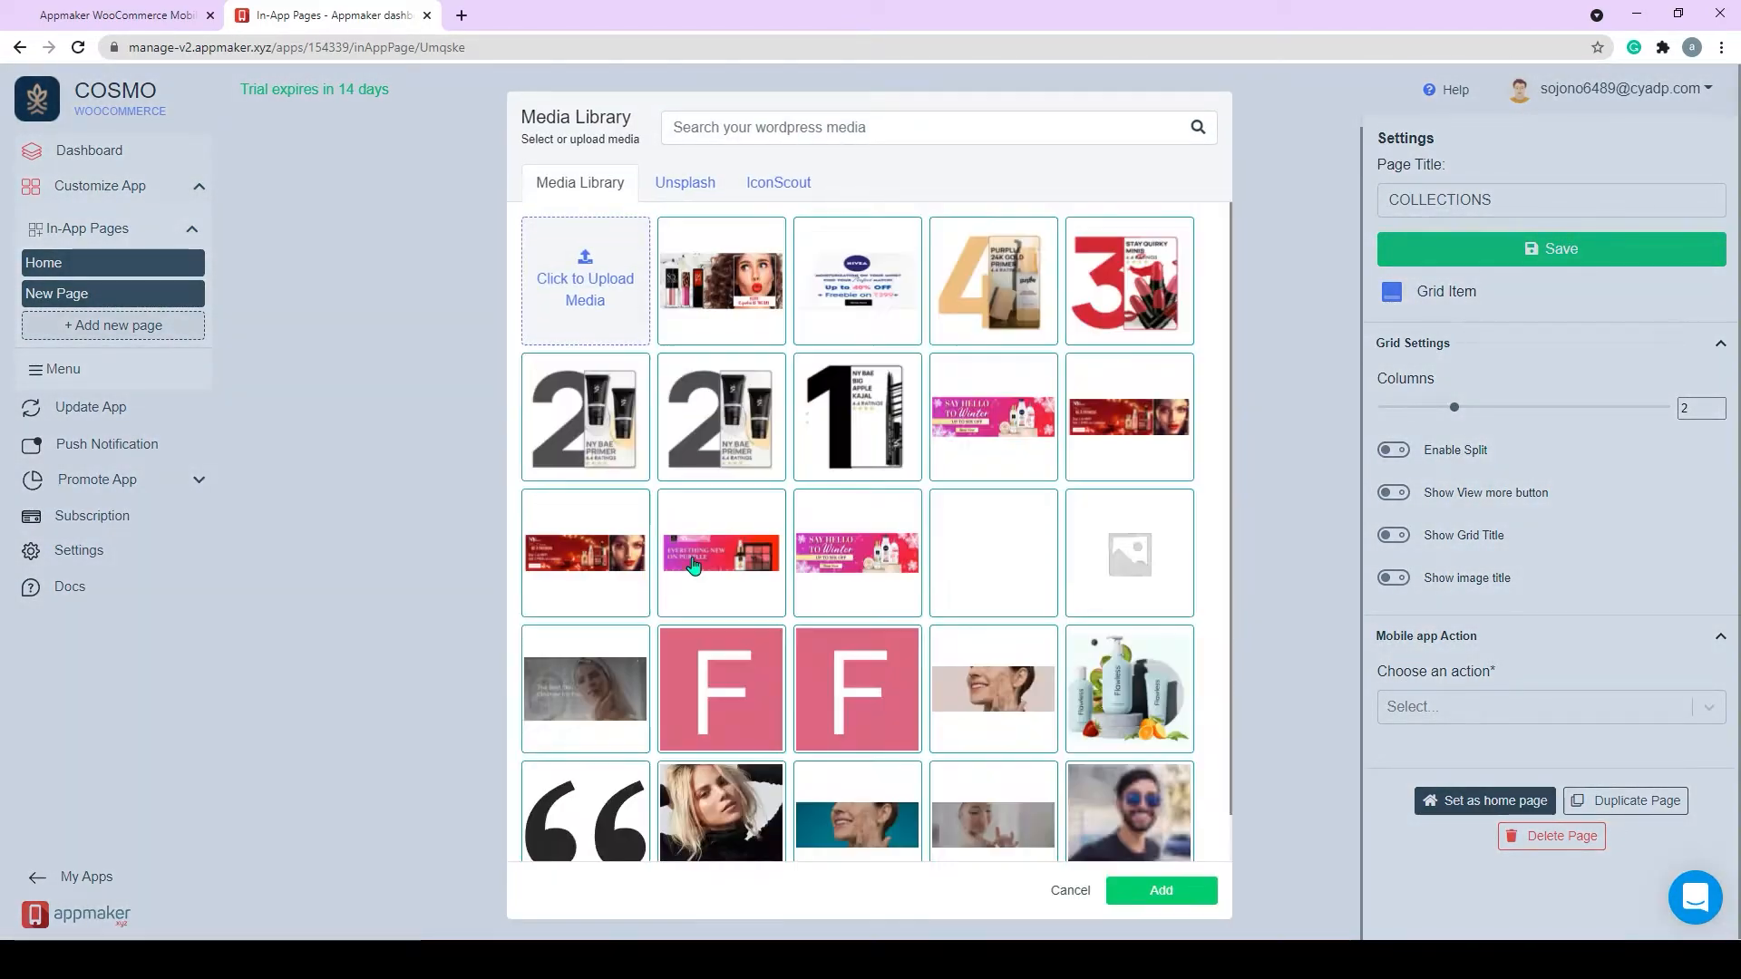
left_click(1126, 323)
left_click(1154, 906)
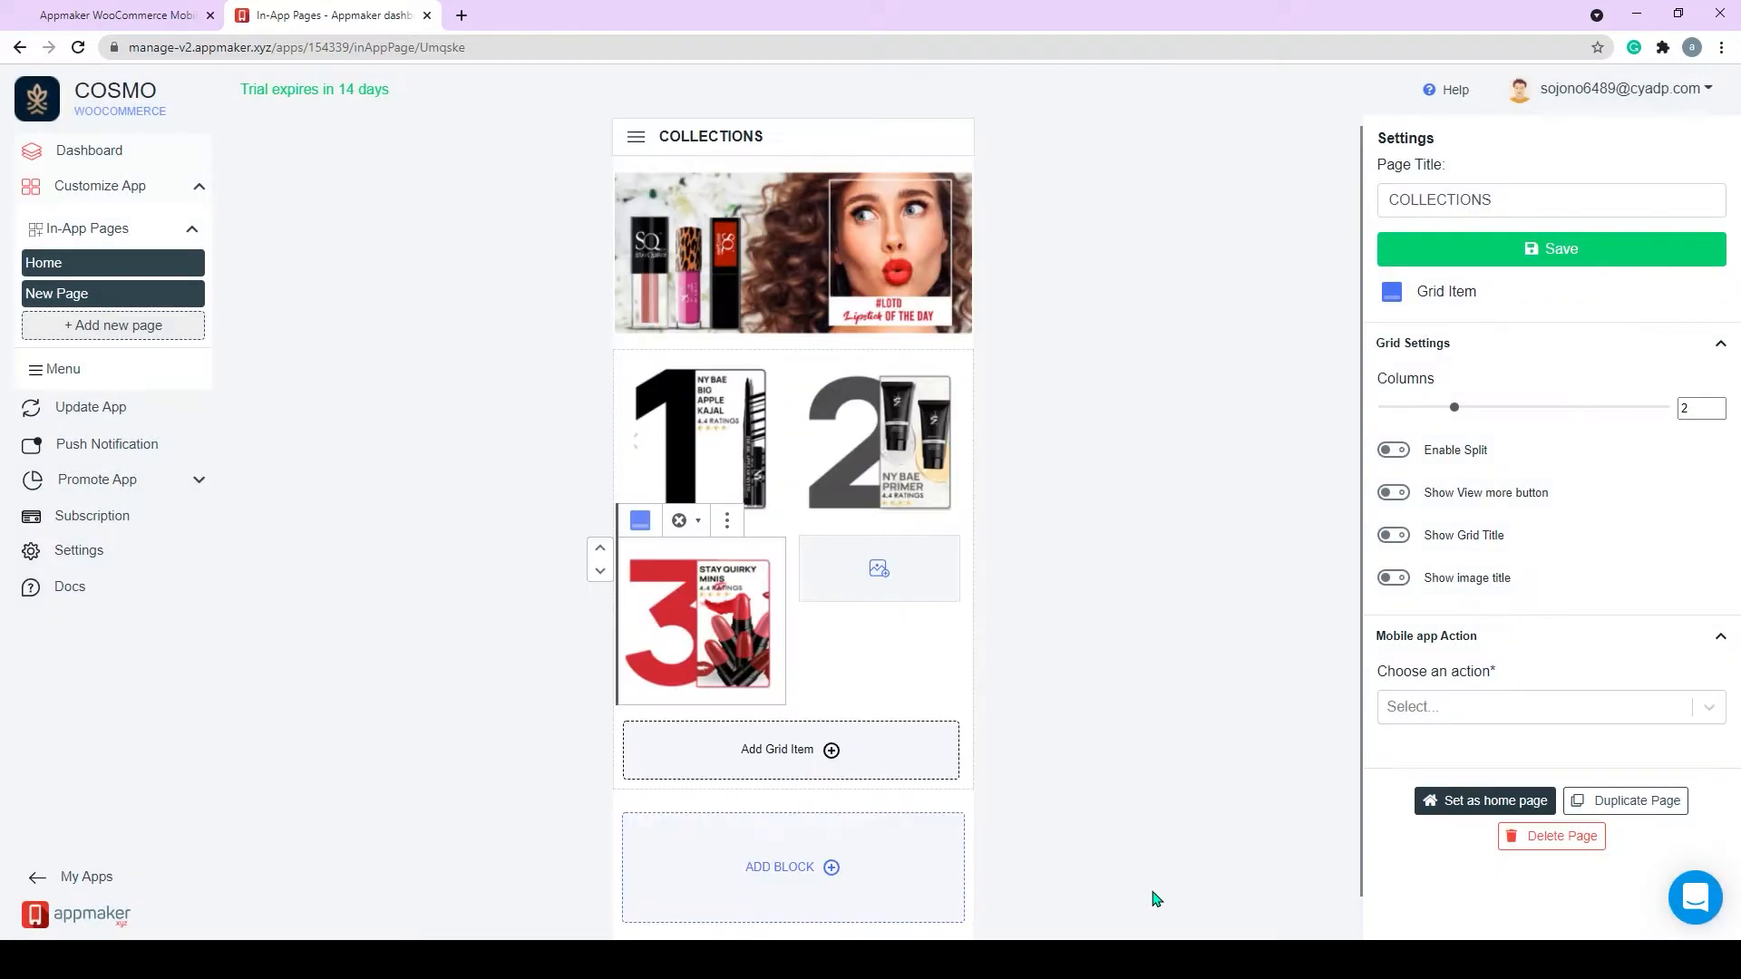
left_click(884, 570)
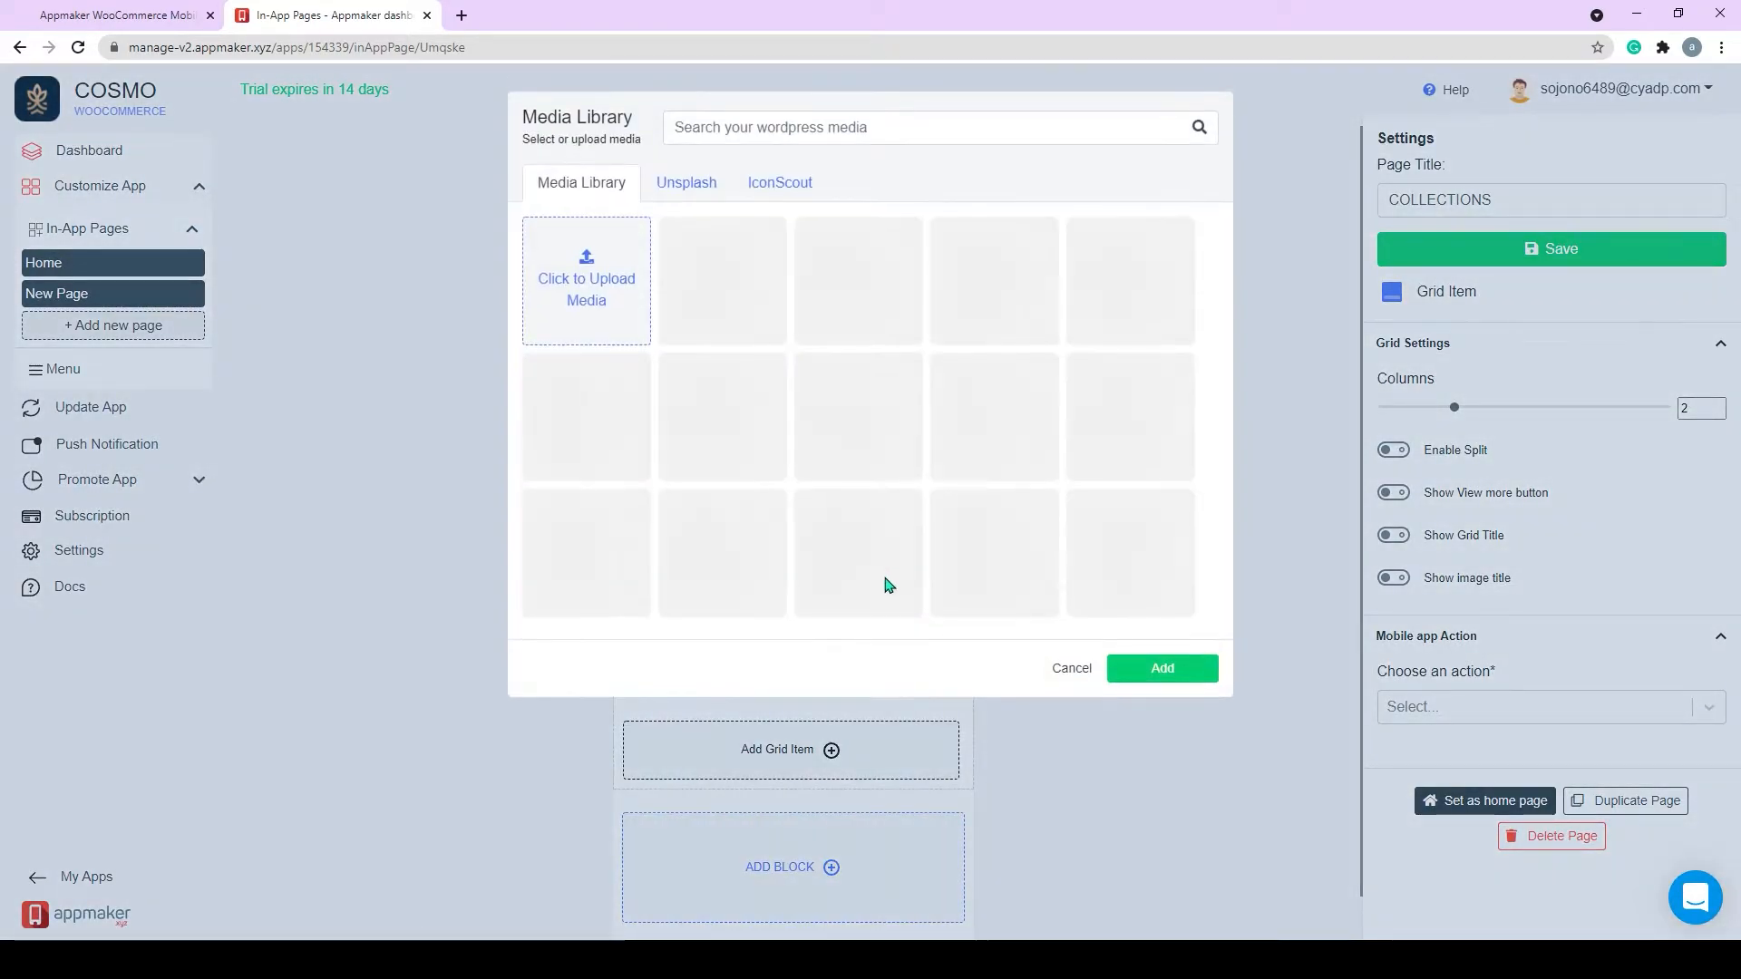
left_click(993, 299)
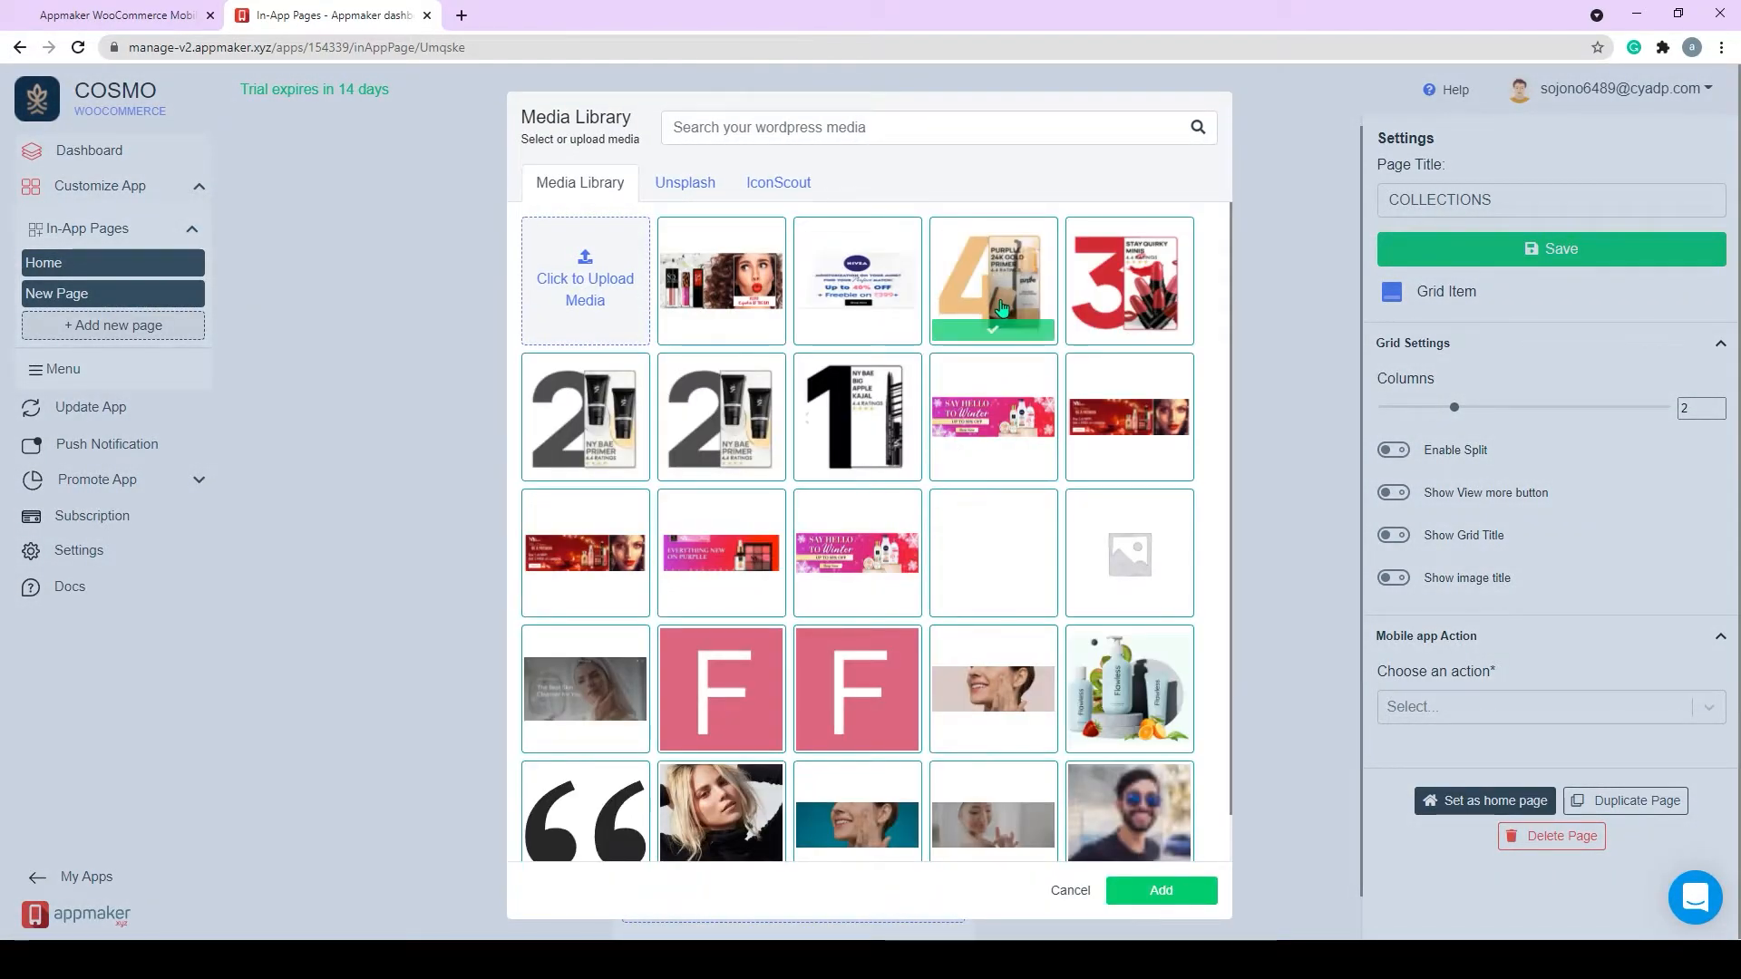
left_click(1179, 890)
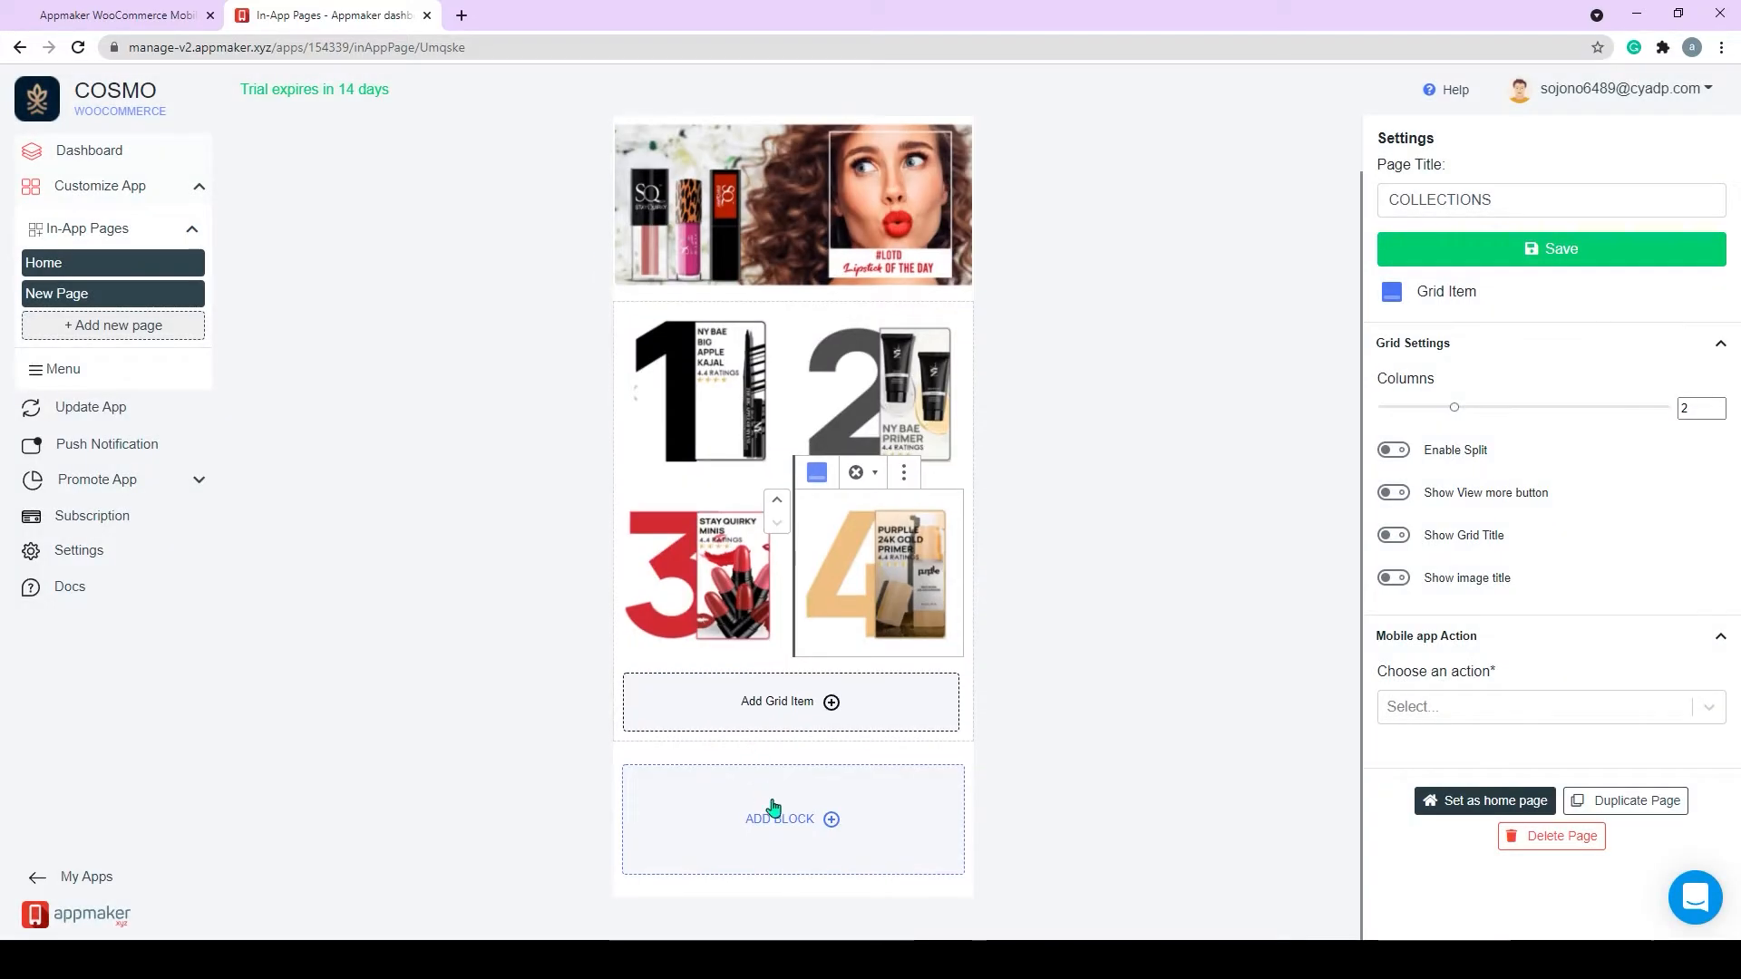
Add a Prebuild-Product-Scroller block below the grid and title it "Best Seller".
left_click(820, 823)
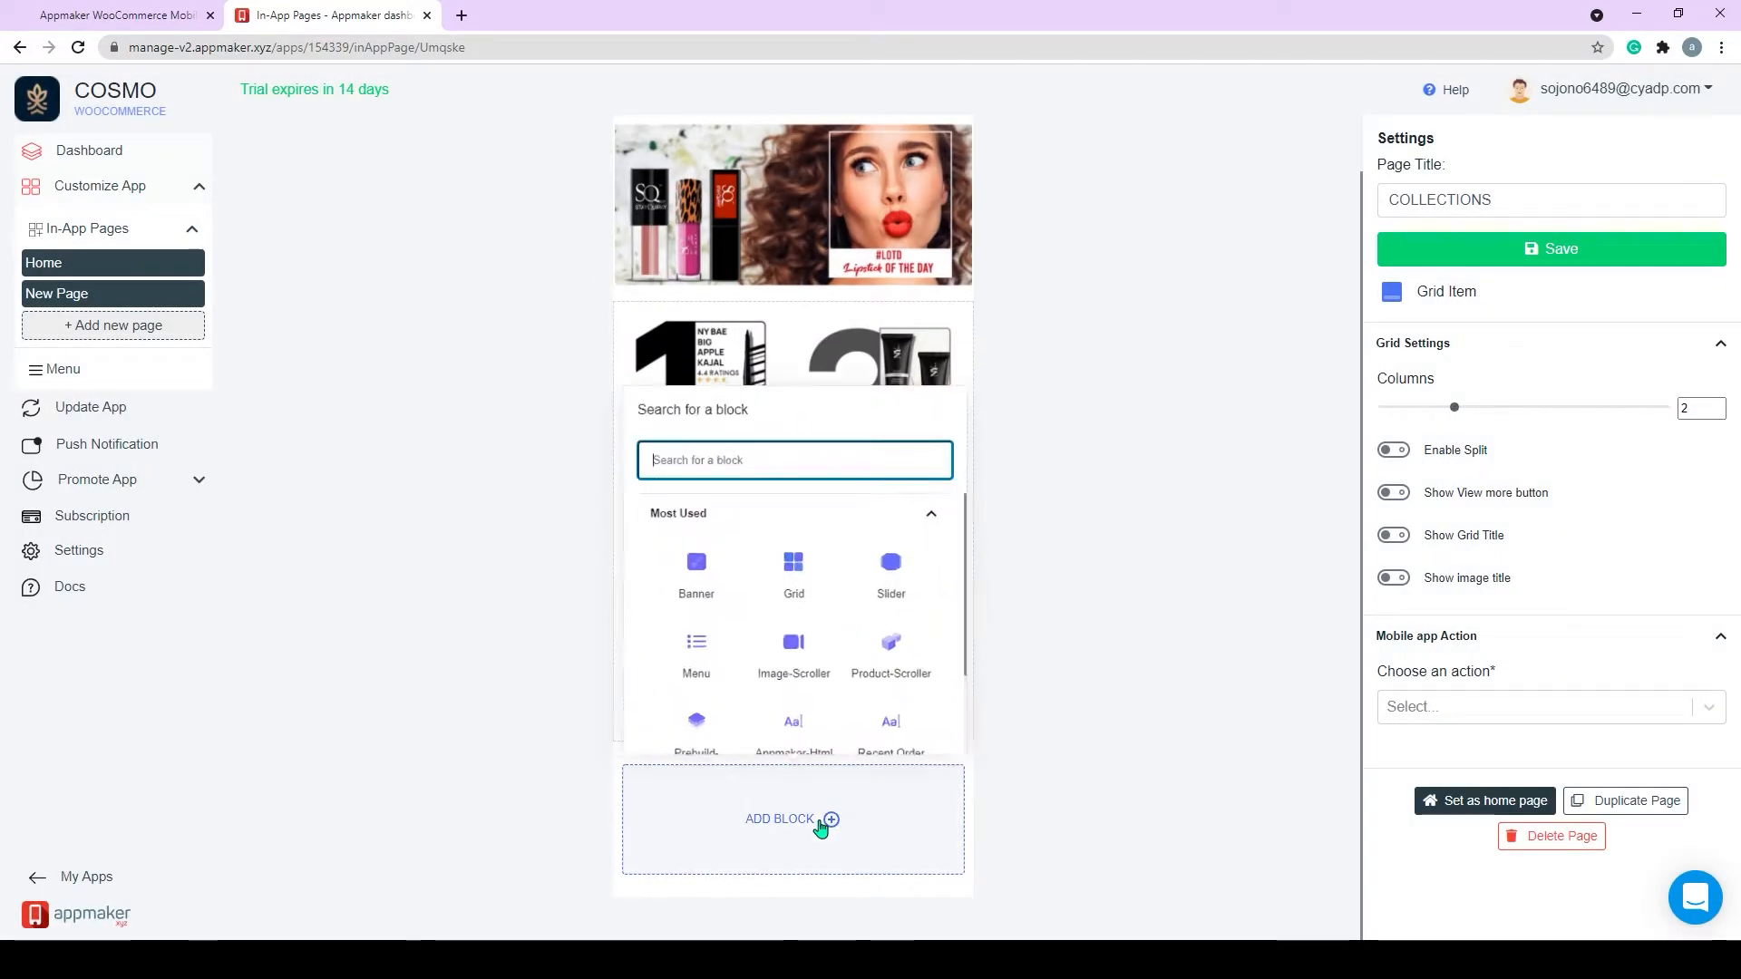
scroll(855, 672, "down", 1)
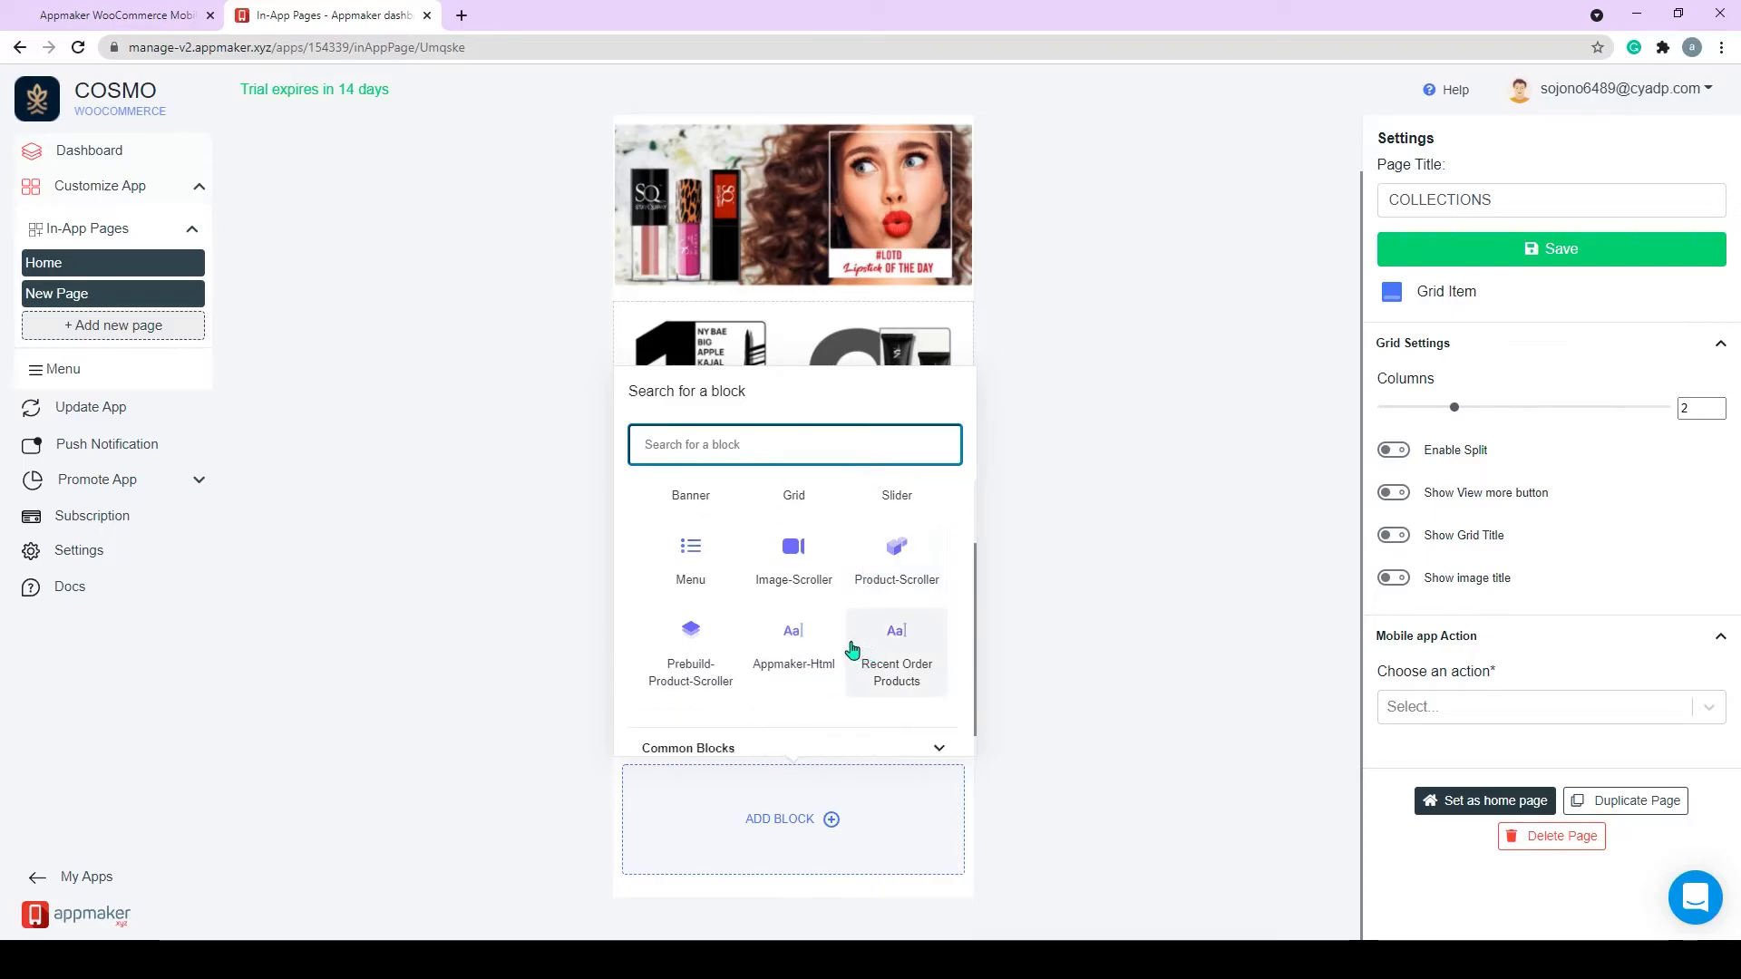
left_click(694, 650)
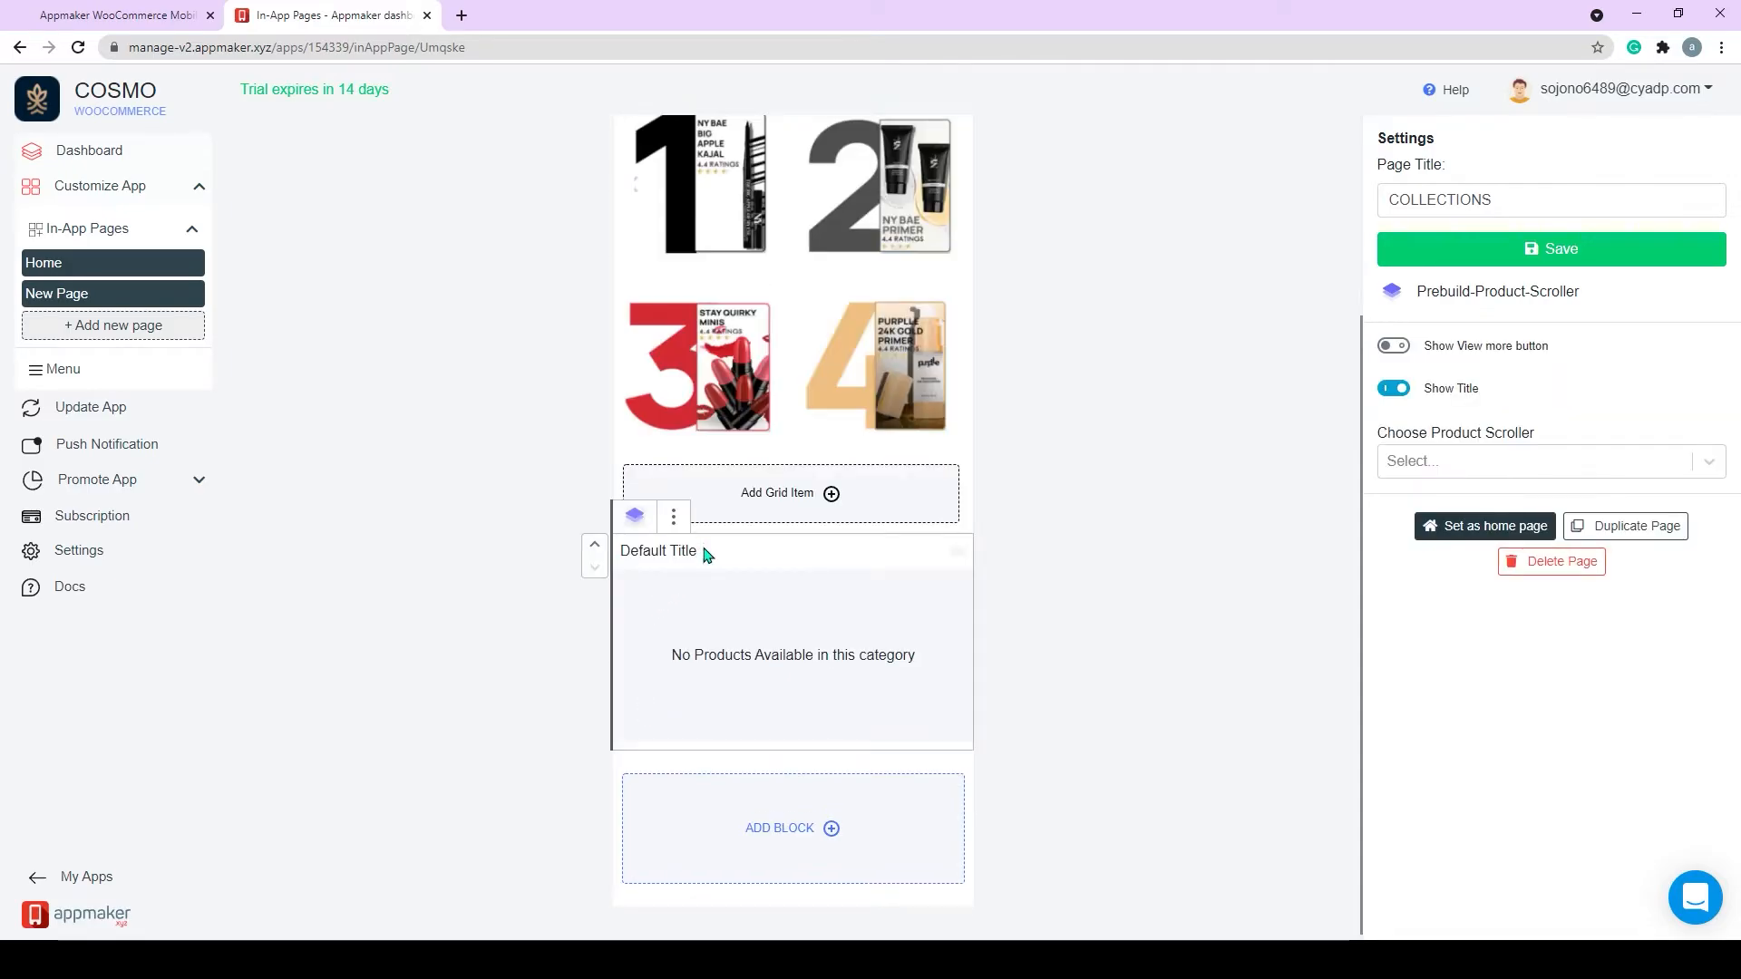
left_click(689, 553)
type("Best Seller")
Set the Best Seller scroller to Open Products in a category and choose the Body lotion category.
left_click(1502, 469)
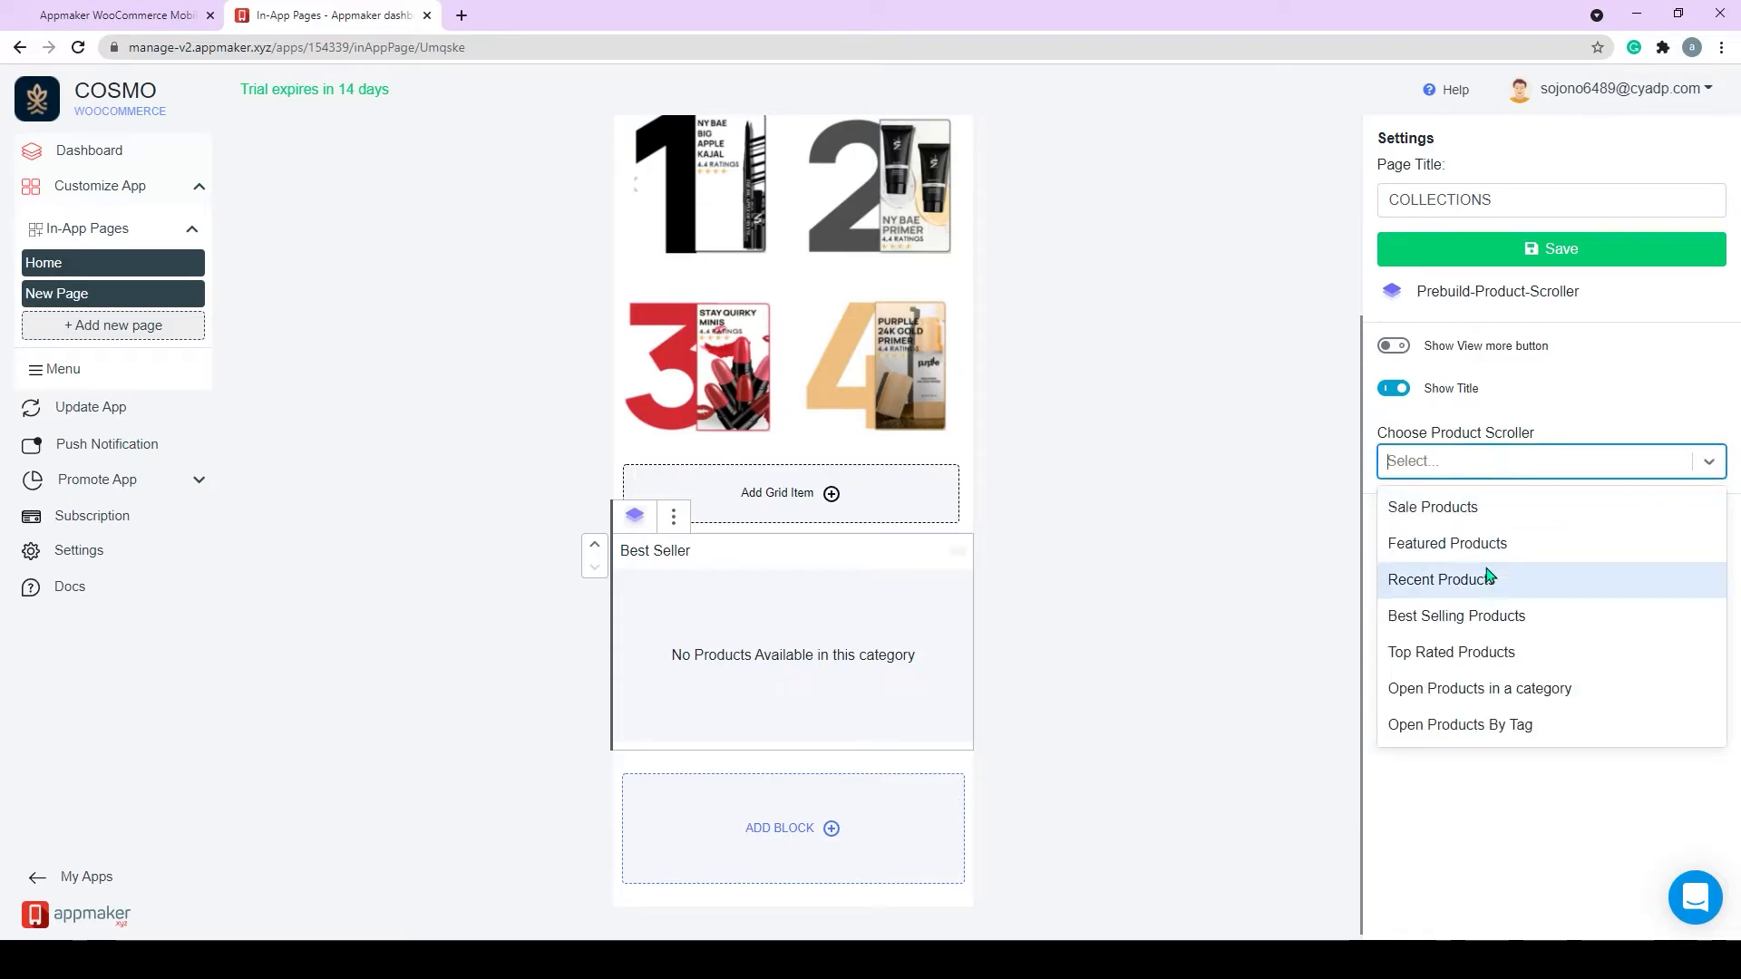
left_click(1487, 617)
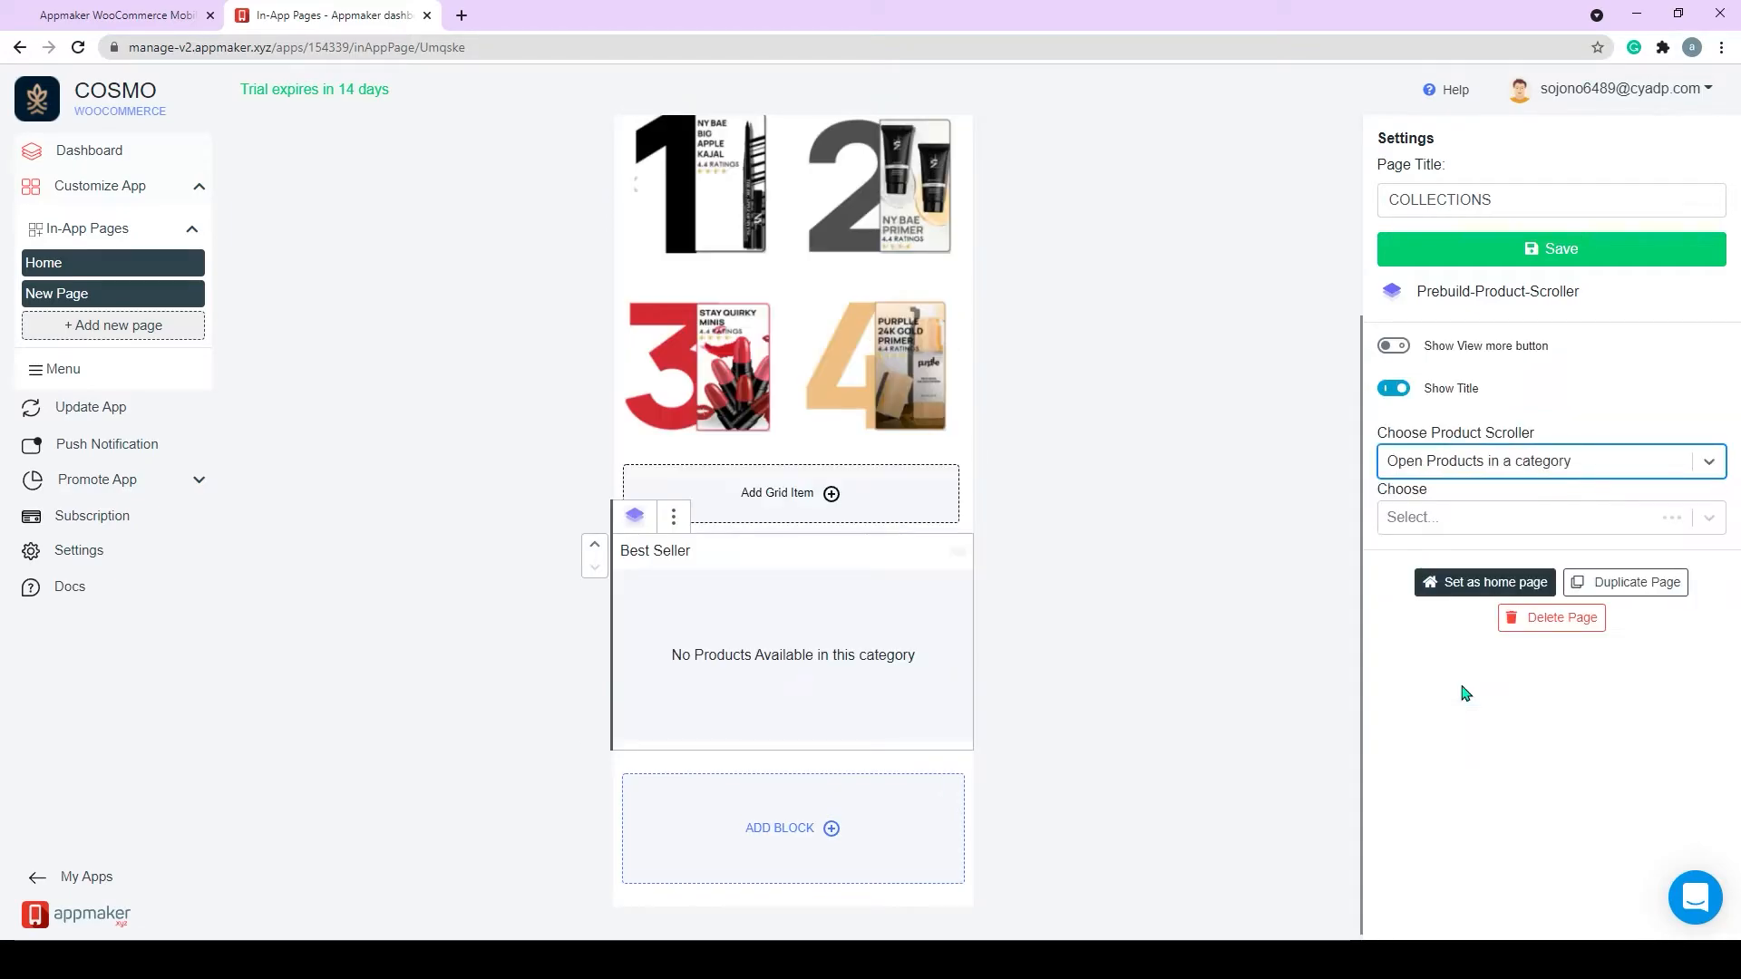
left_click(1458, 517)
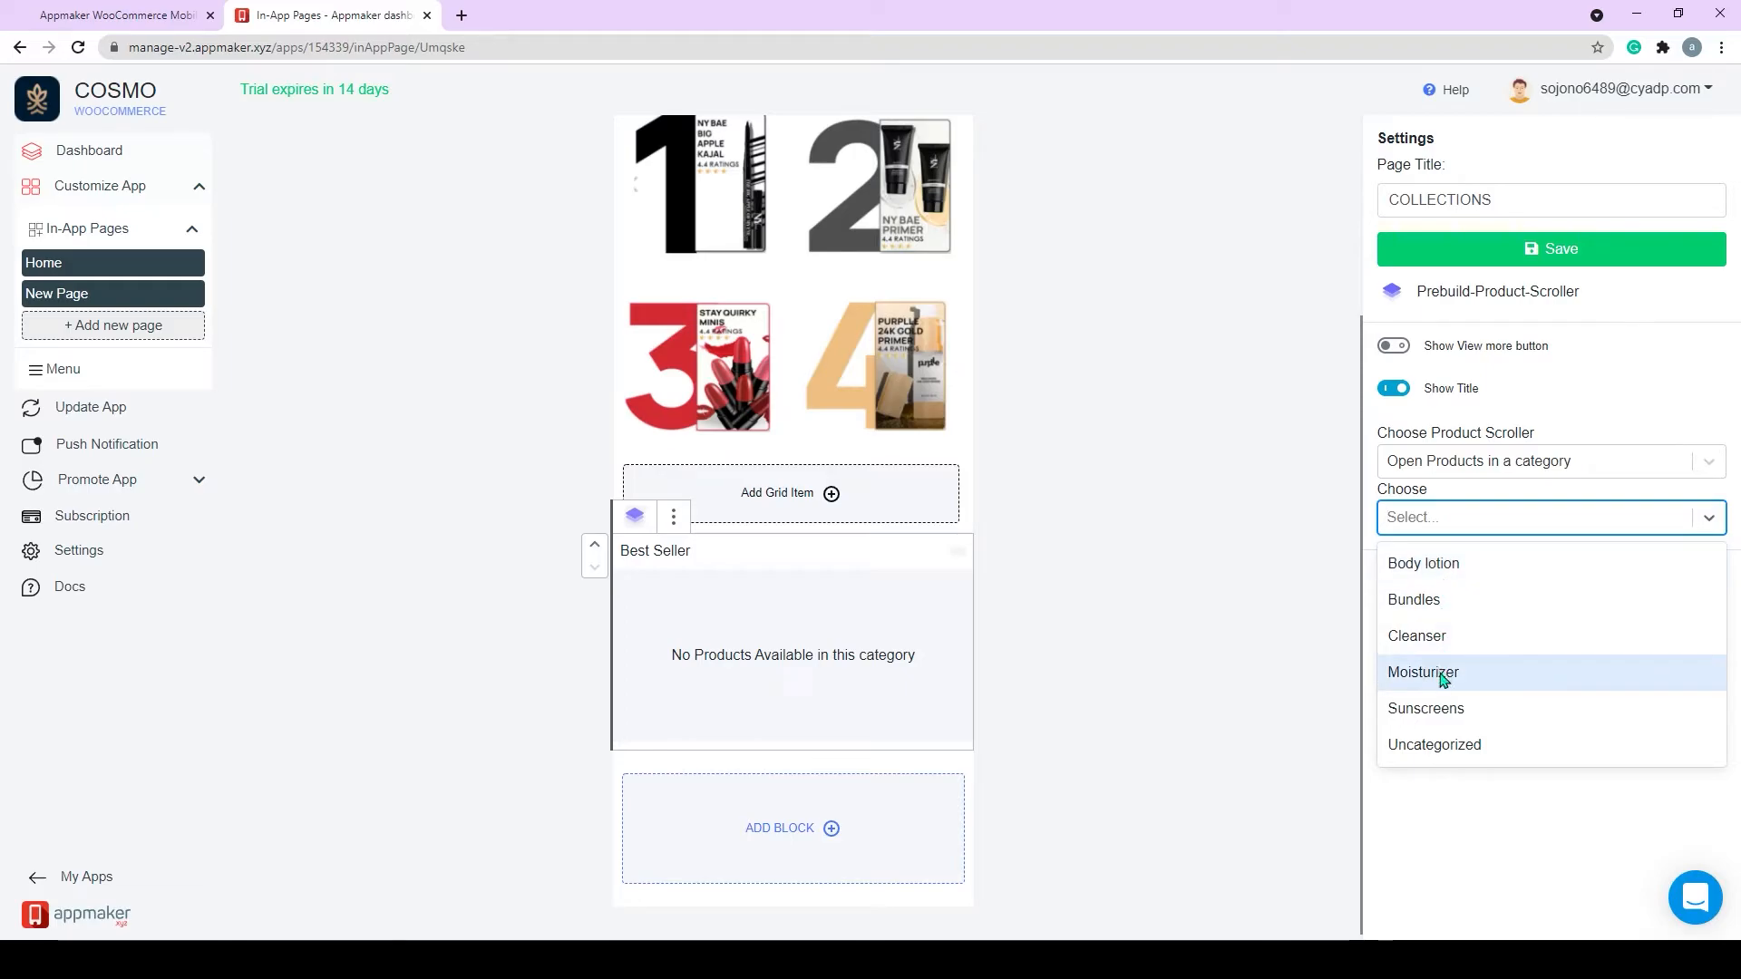
left_click(1438, 565)
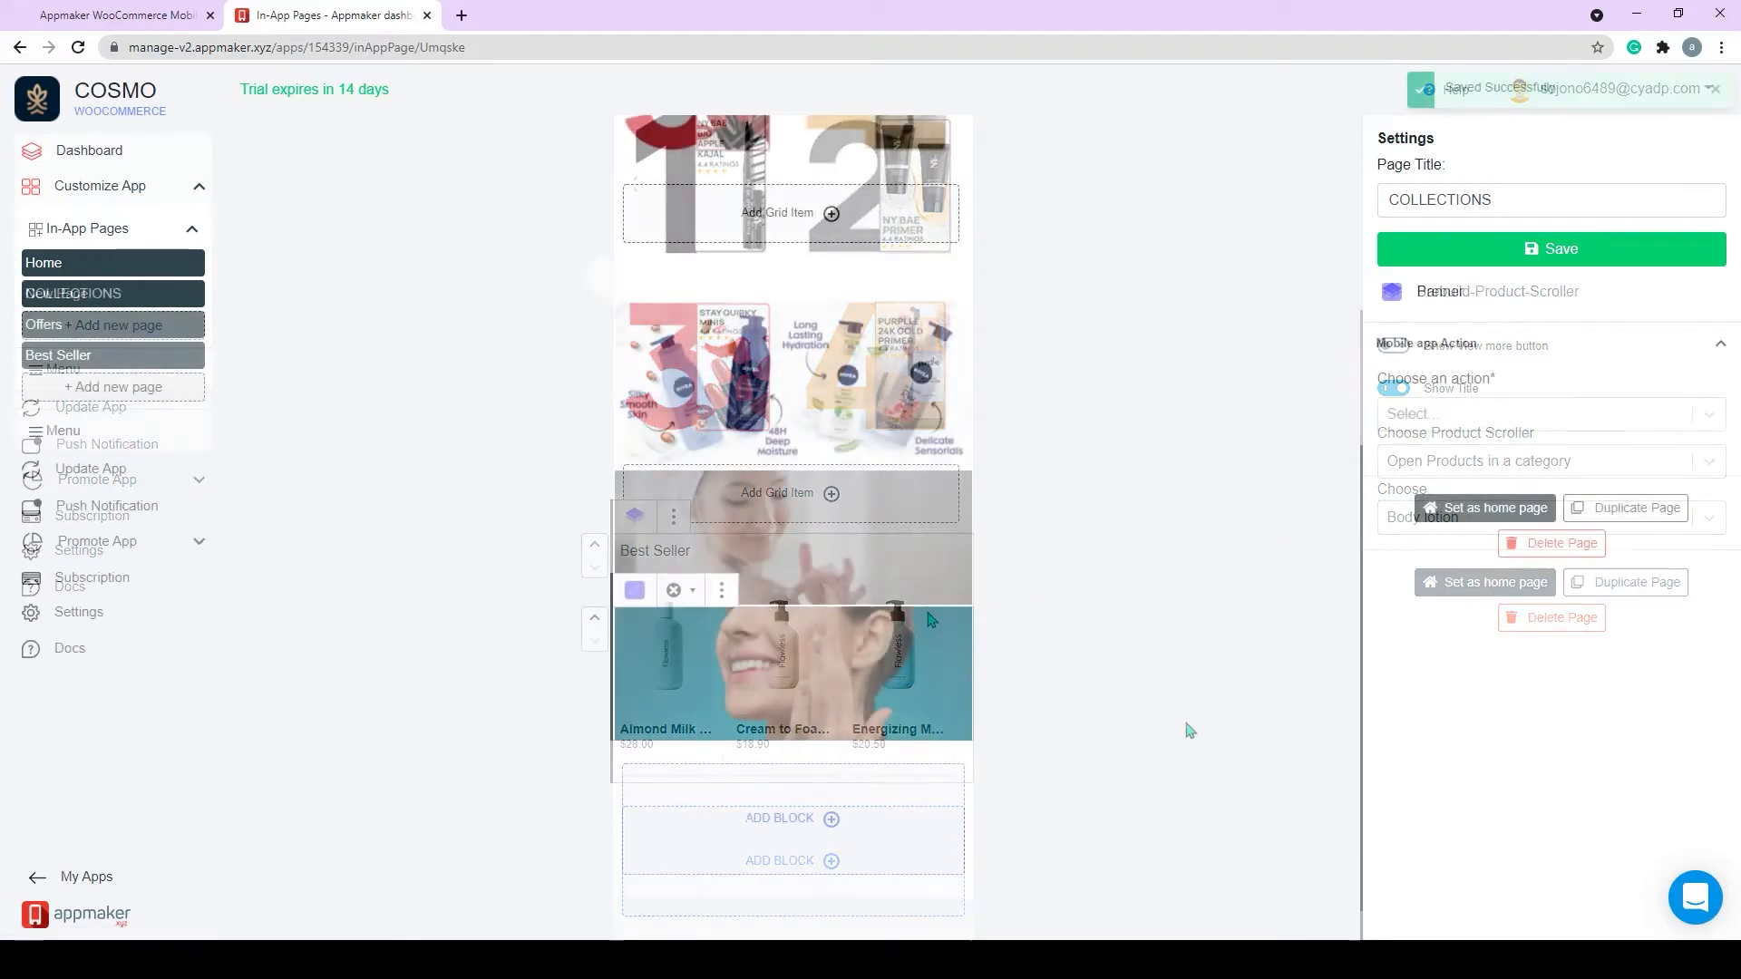
scroll(1147, 721, "up", 5)
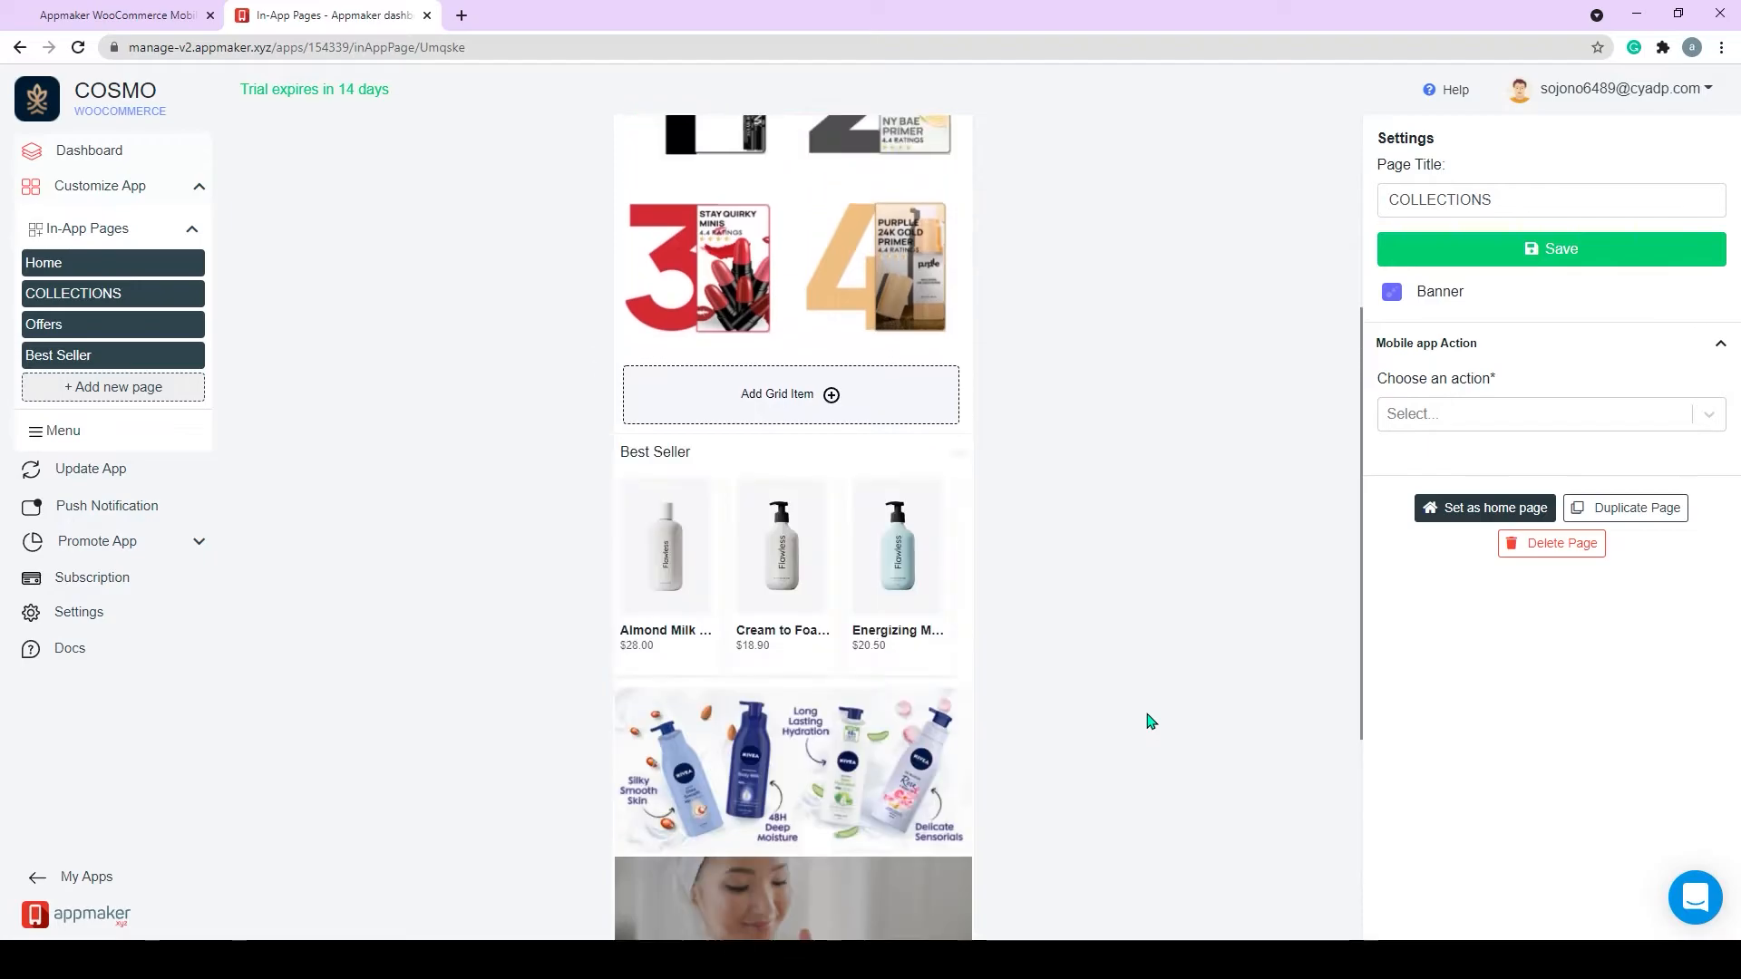
scroll(1142, 726, "up", 4)
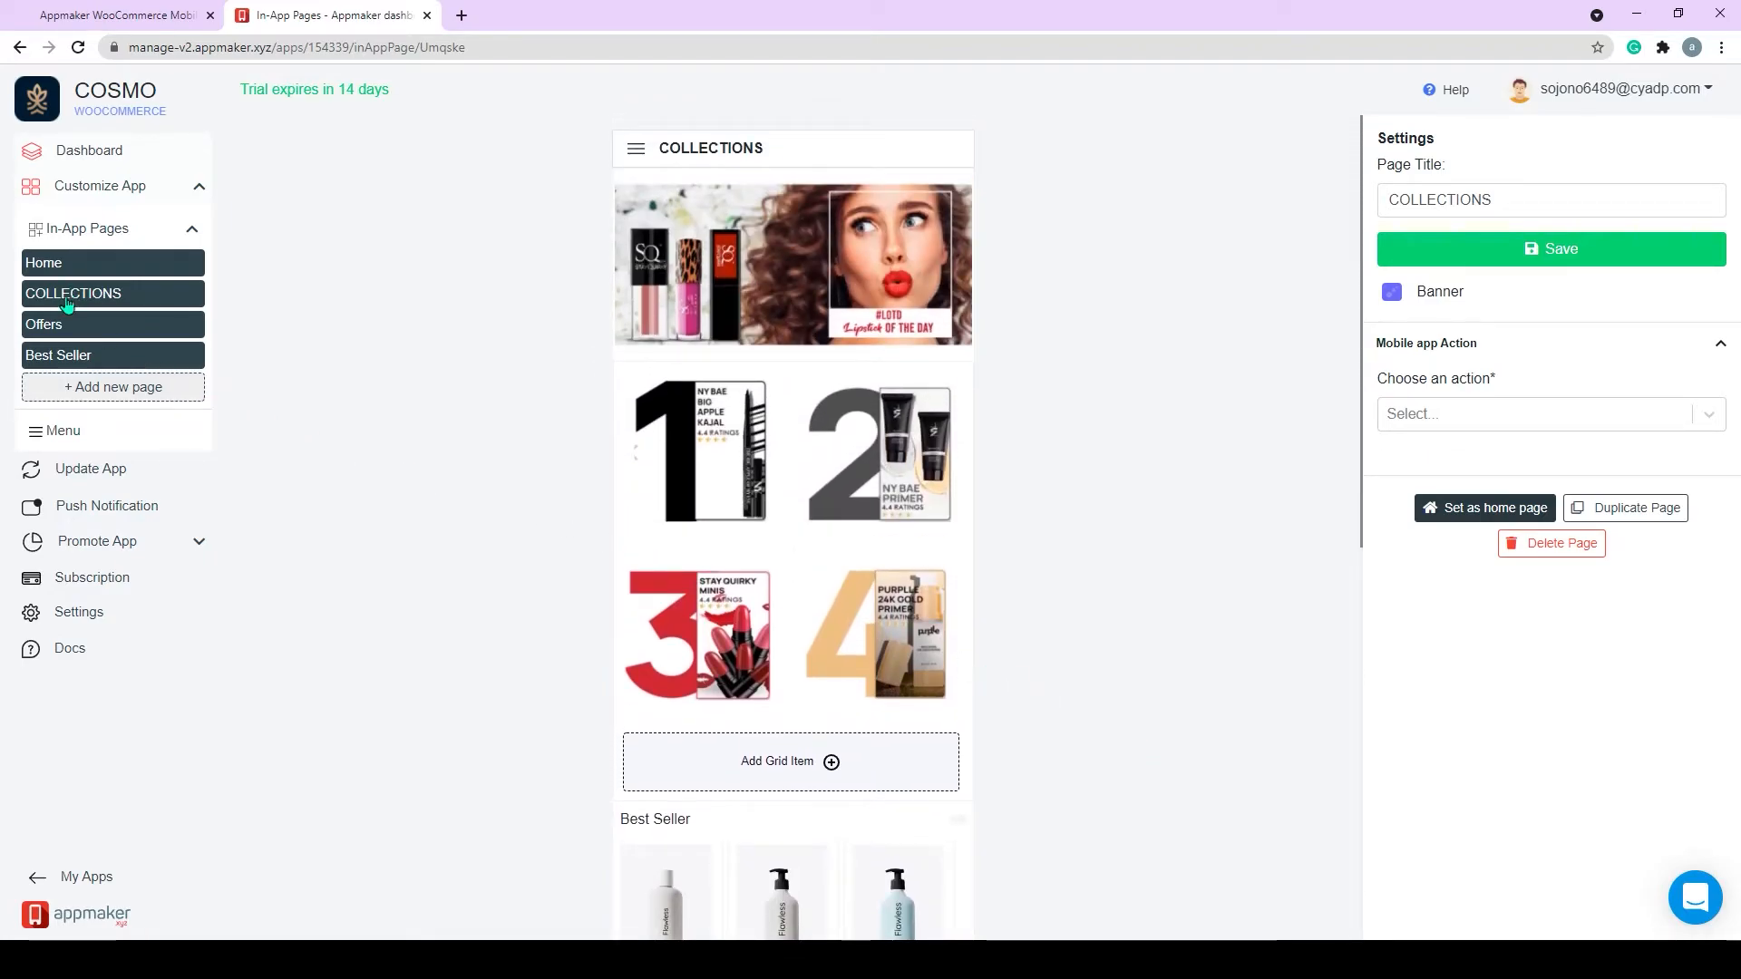
Open the in-app menu editor and delete all the existing menu items, from Home to Sunscreens.
left_click(79, 439)
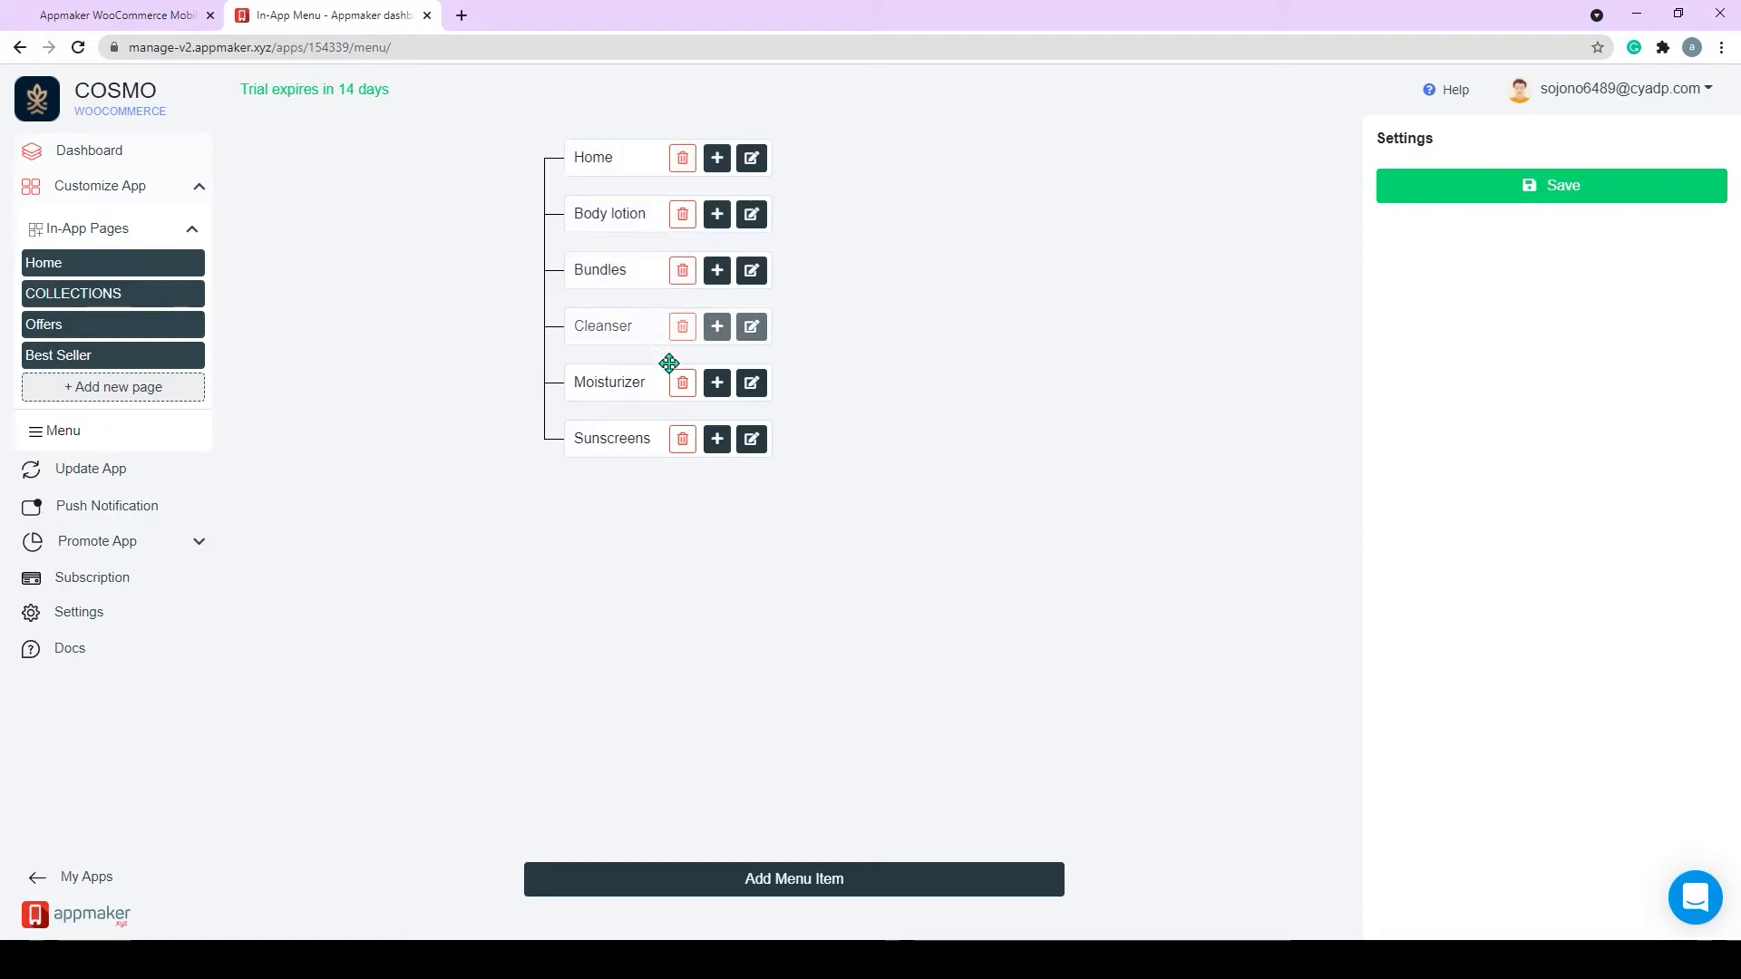
left_click(683, 160)
left_click(683, 160)
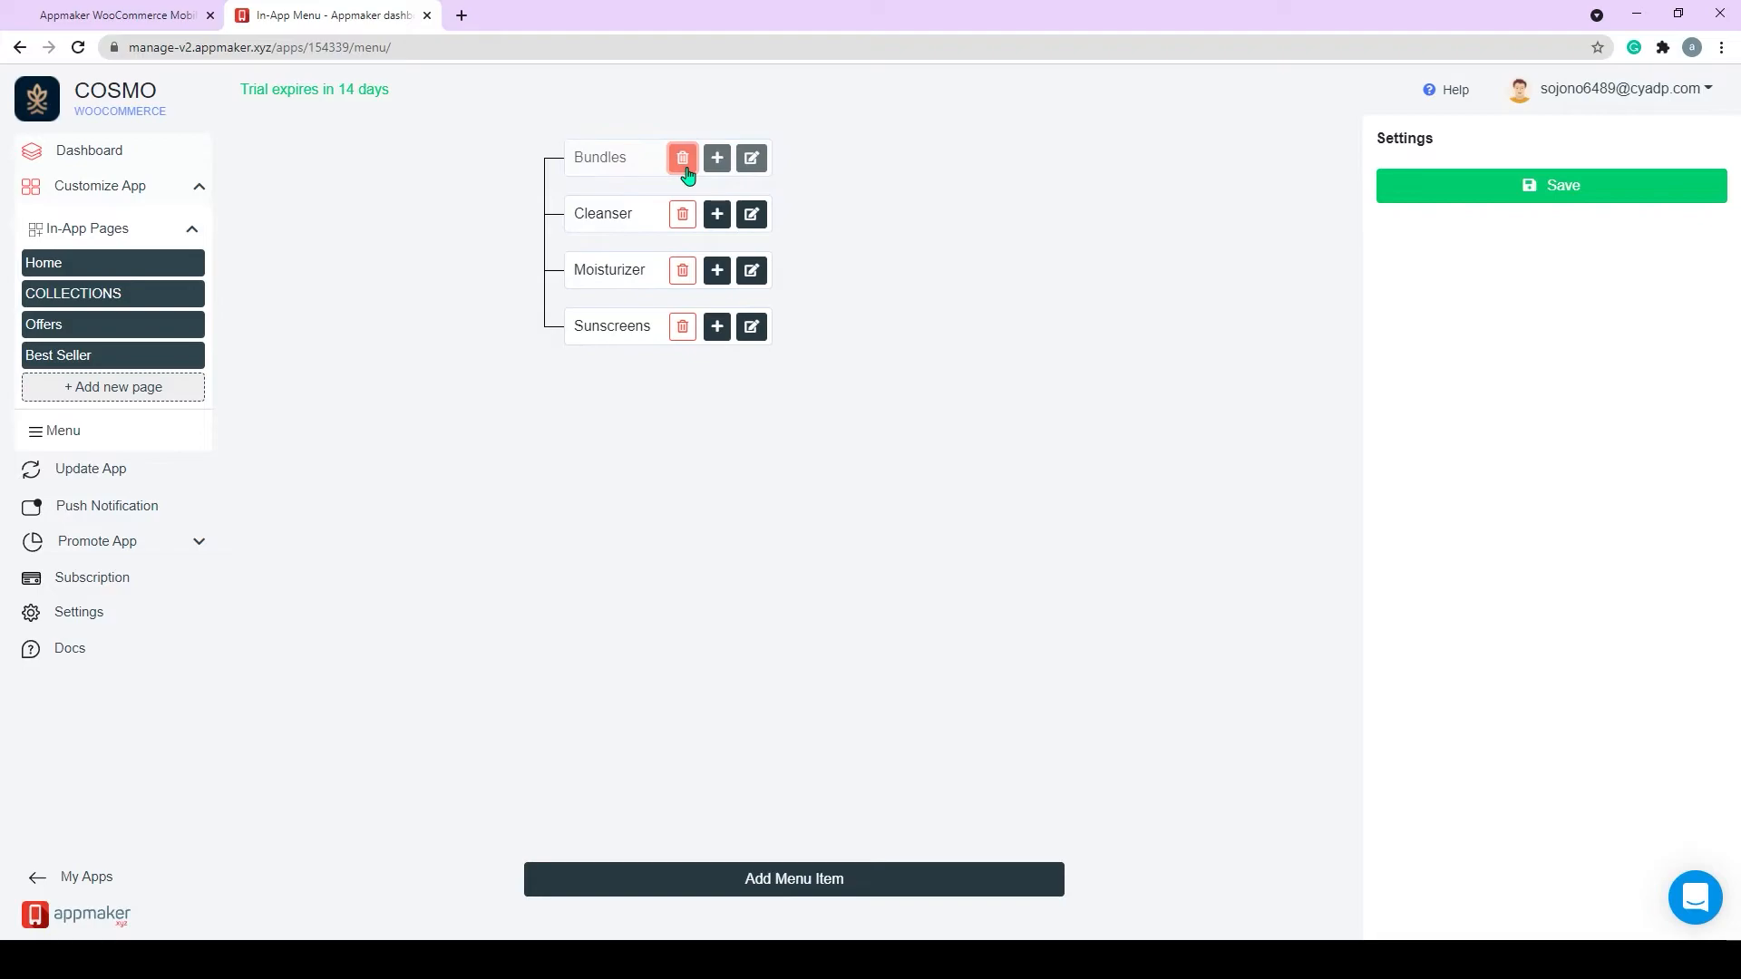
left_click(683, 159)
left_click(683, 160)
left_click(683, 159)
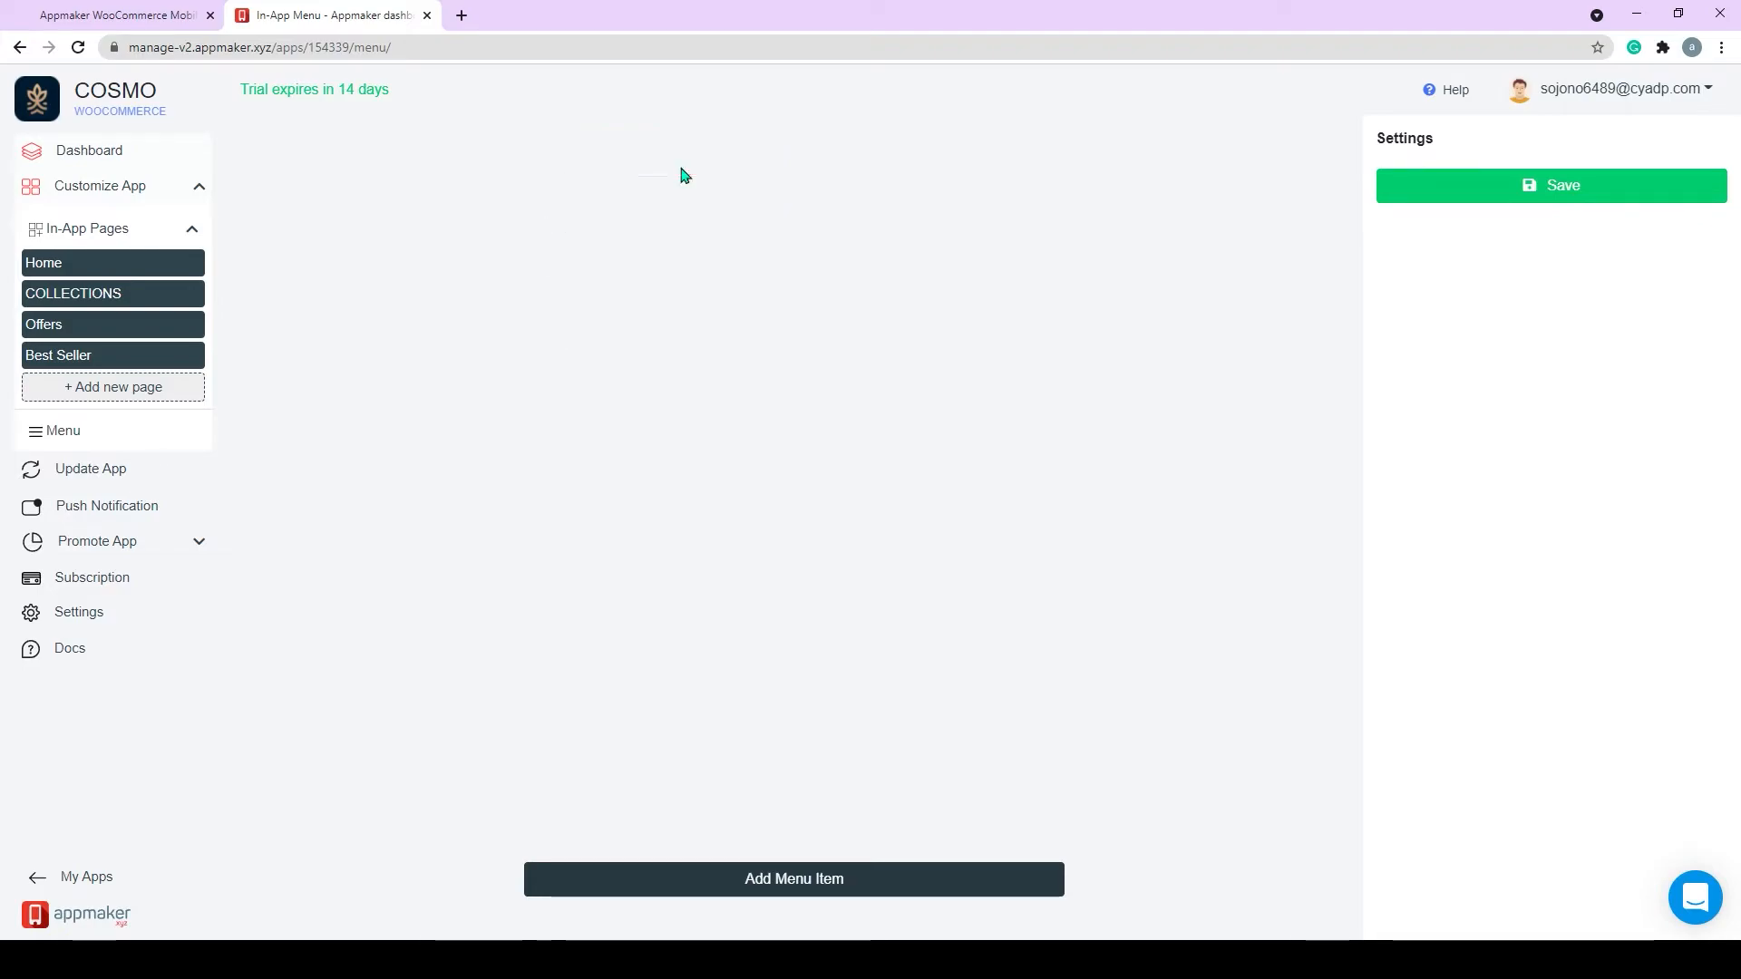
Start a new menu item titled "Home" of type Menu Item that opens the Home in-app page.
left_click(786, 882)
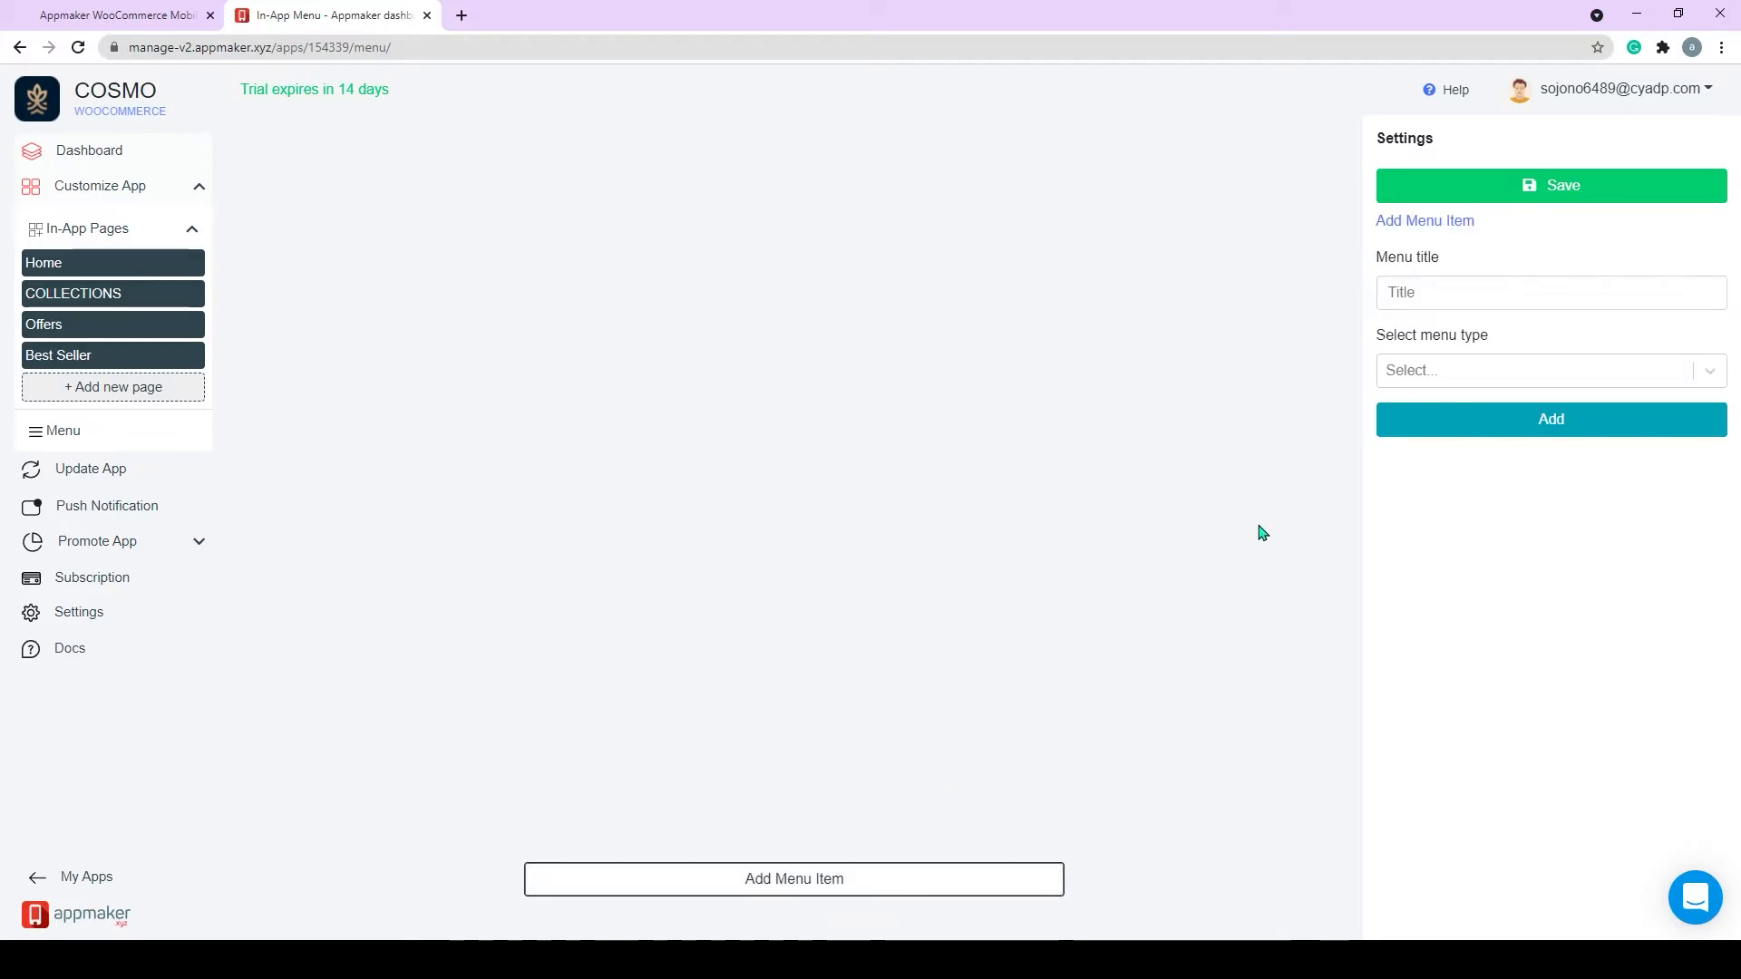
left_click(1462, 303)
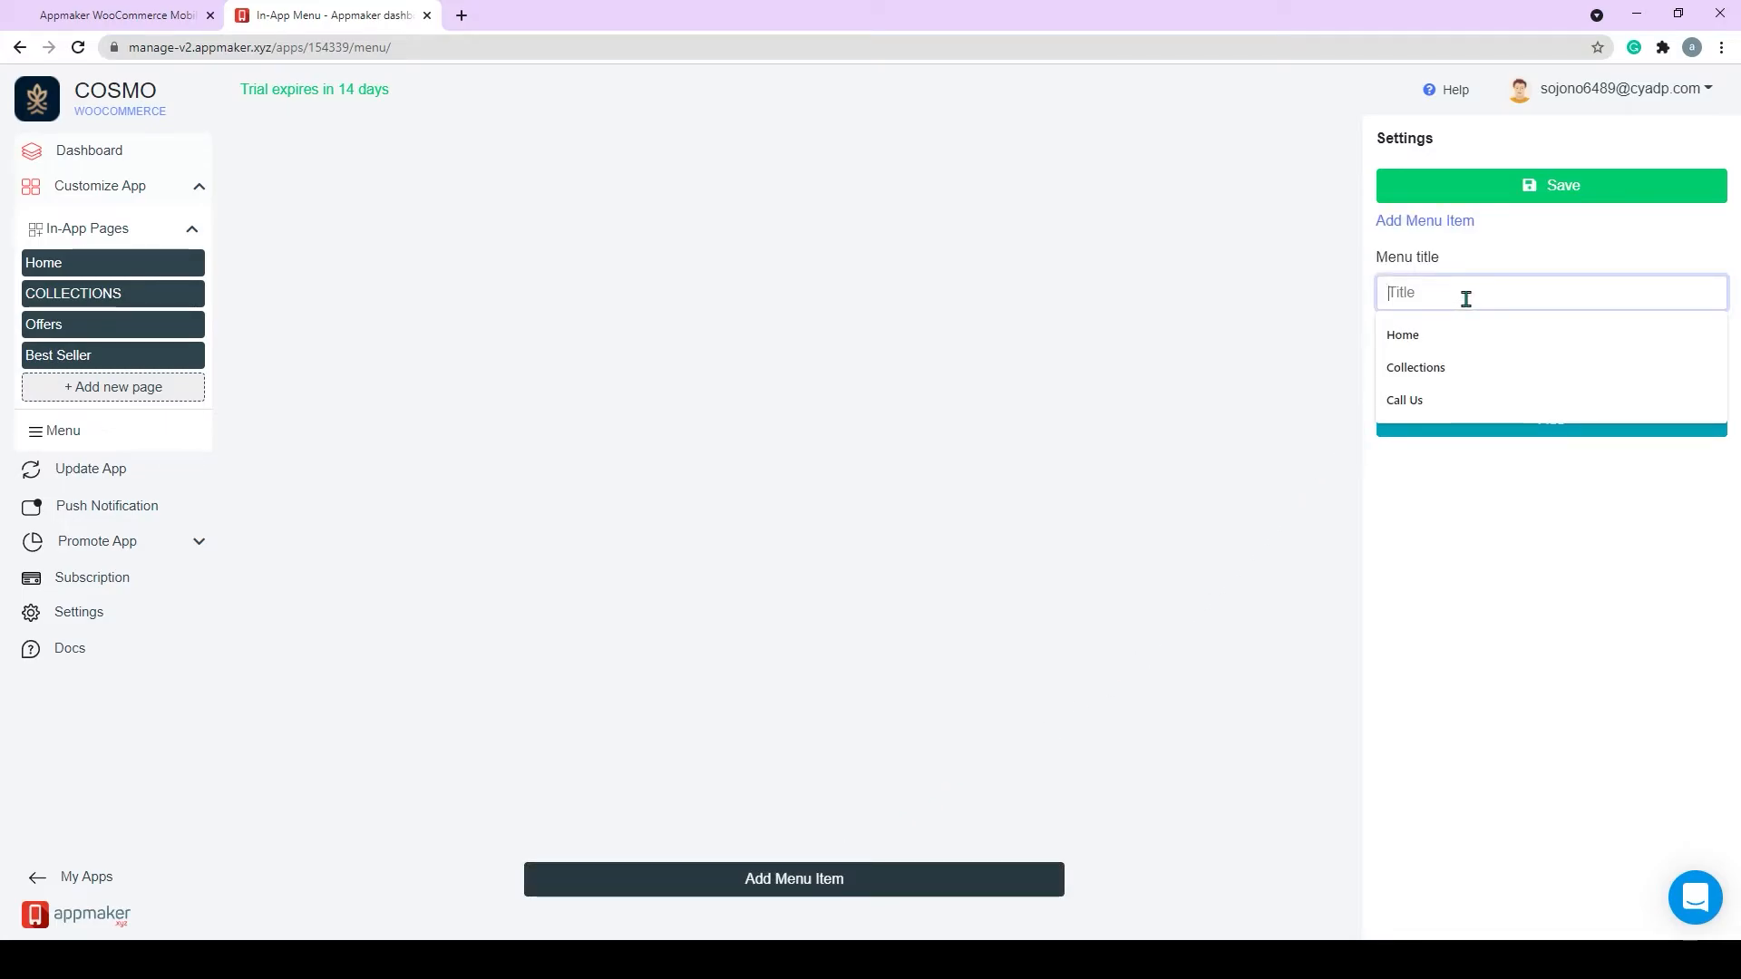
type("Home")
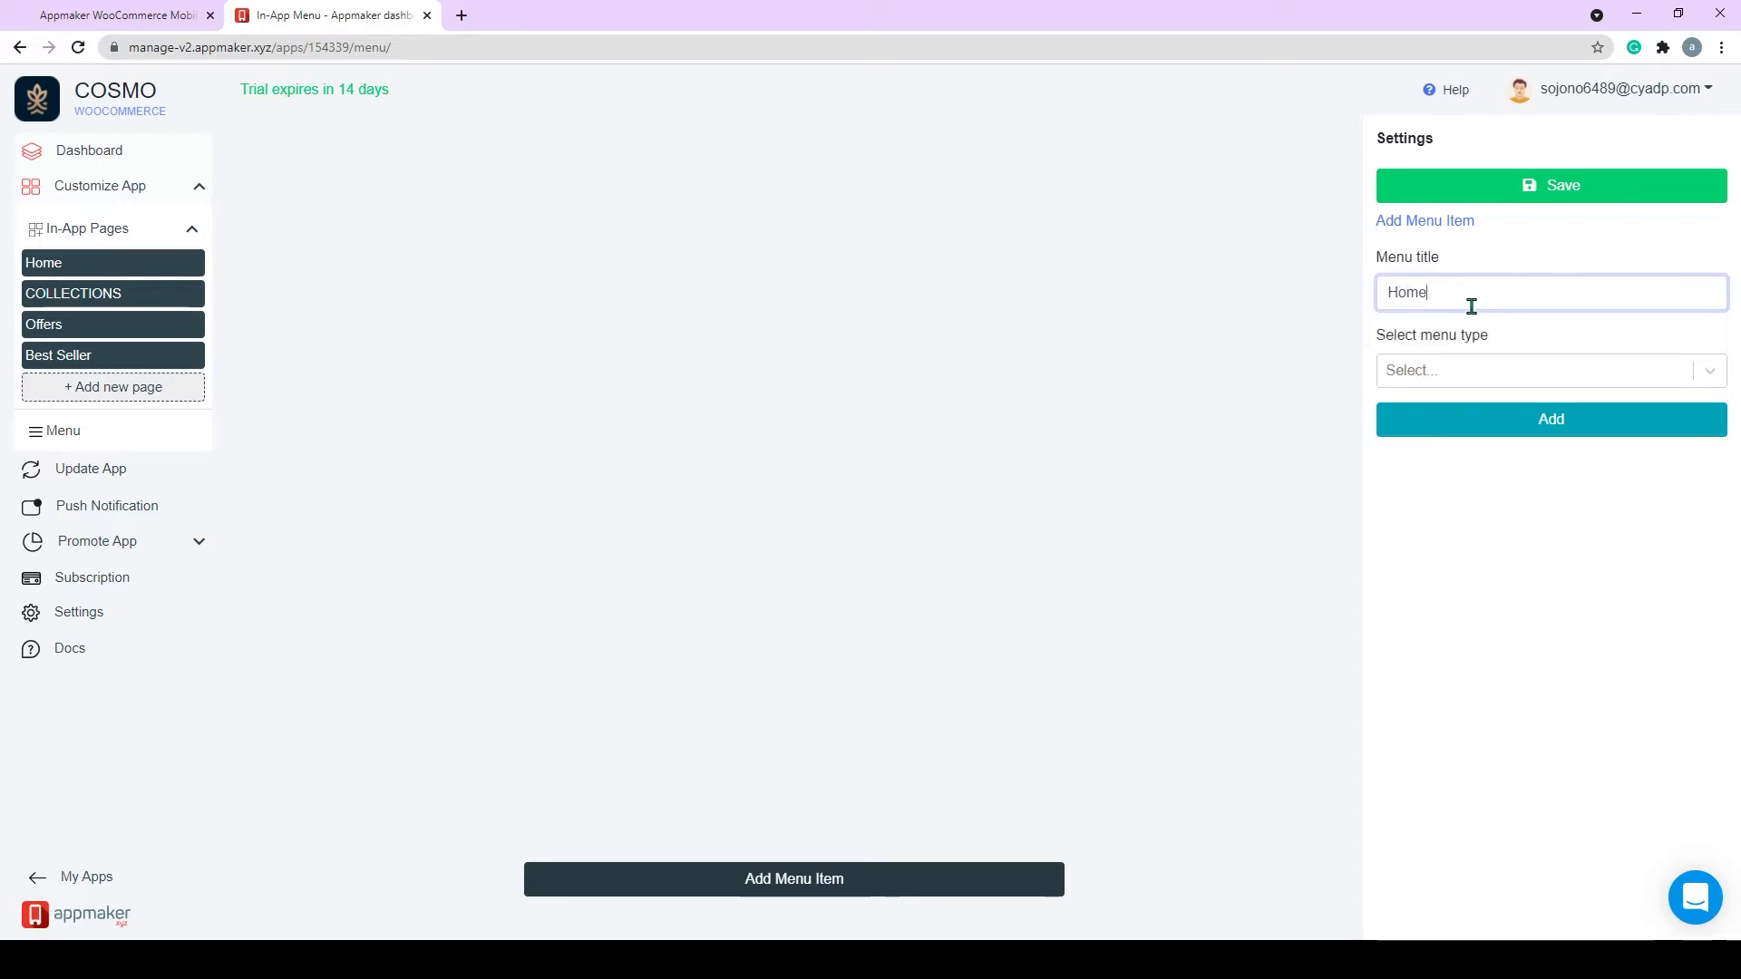
left_click(1464, 367)
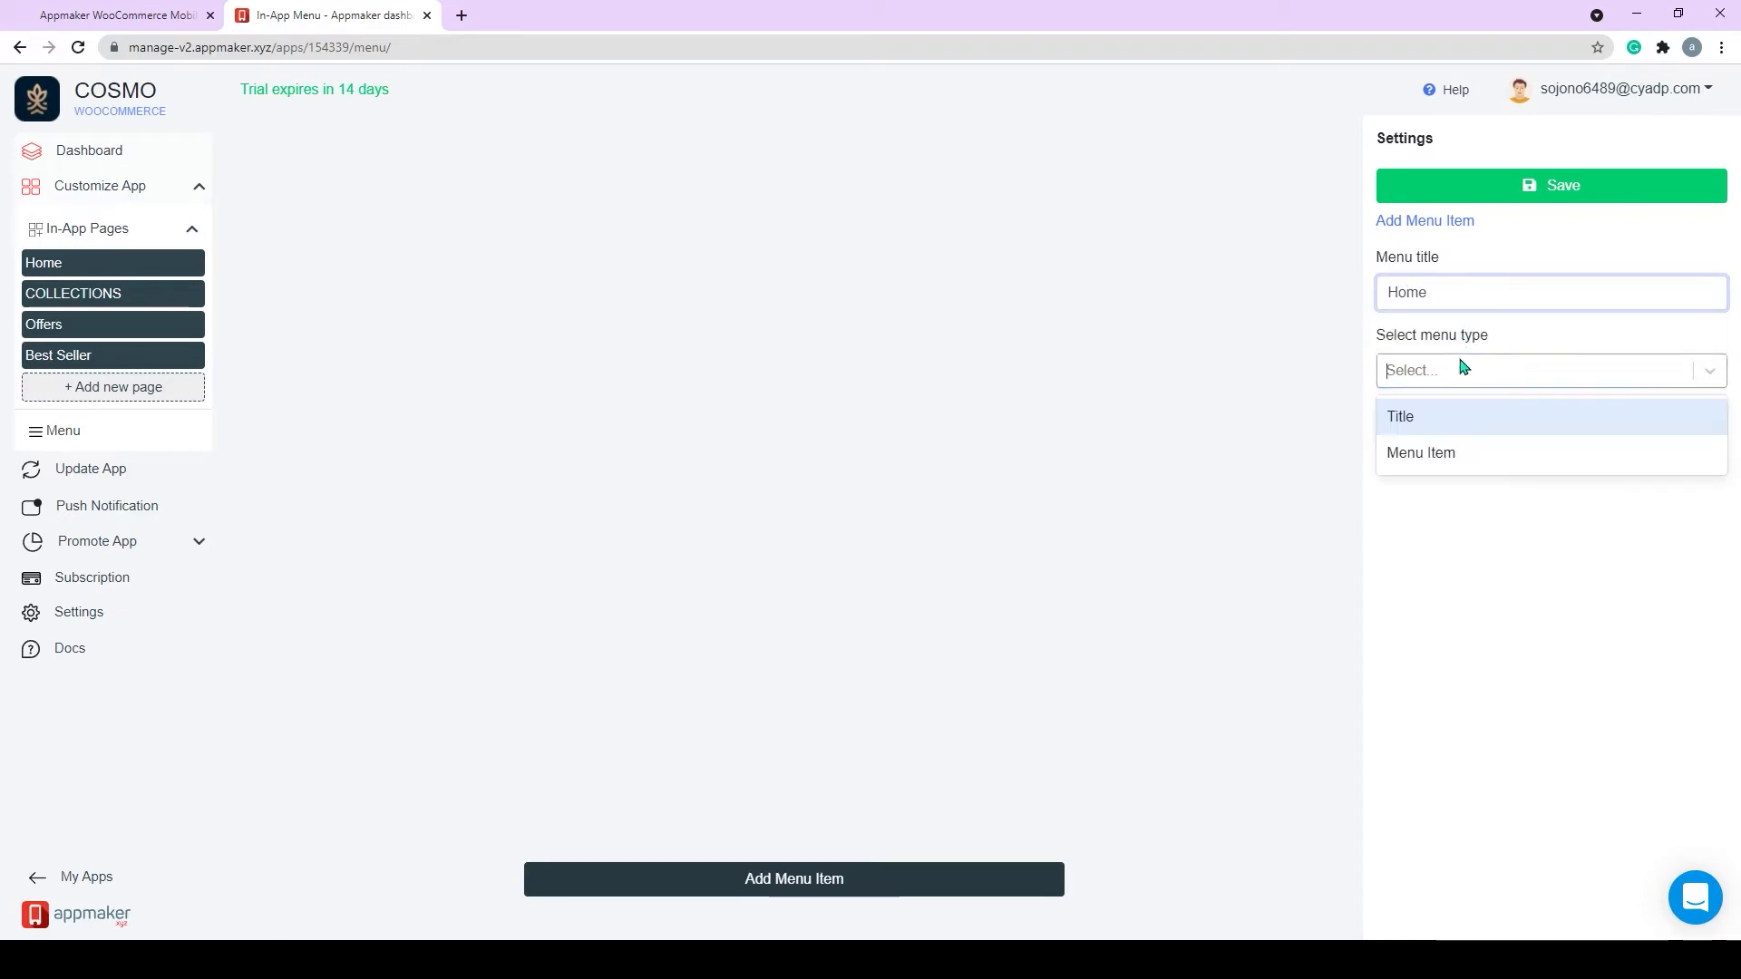
left_click(1431, 453)
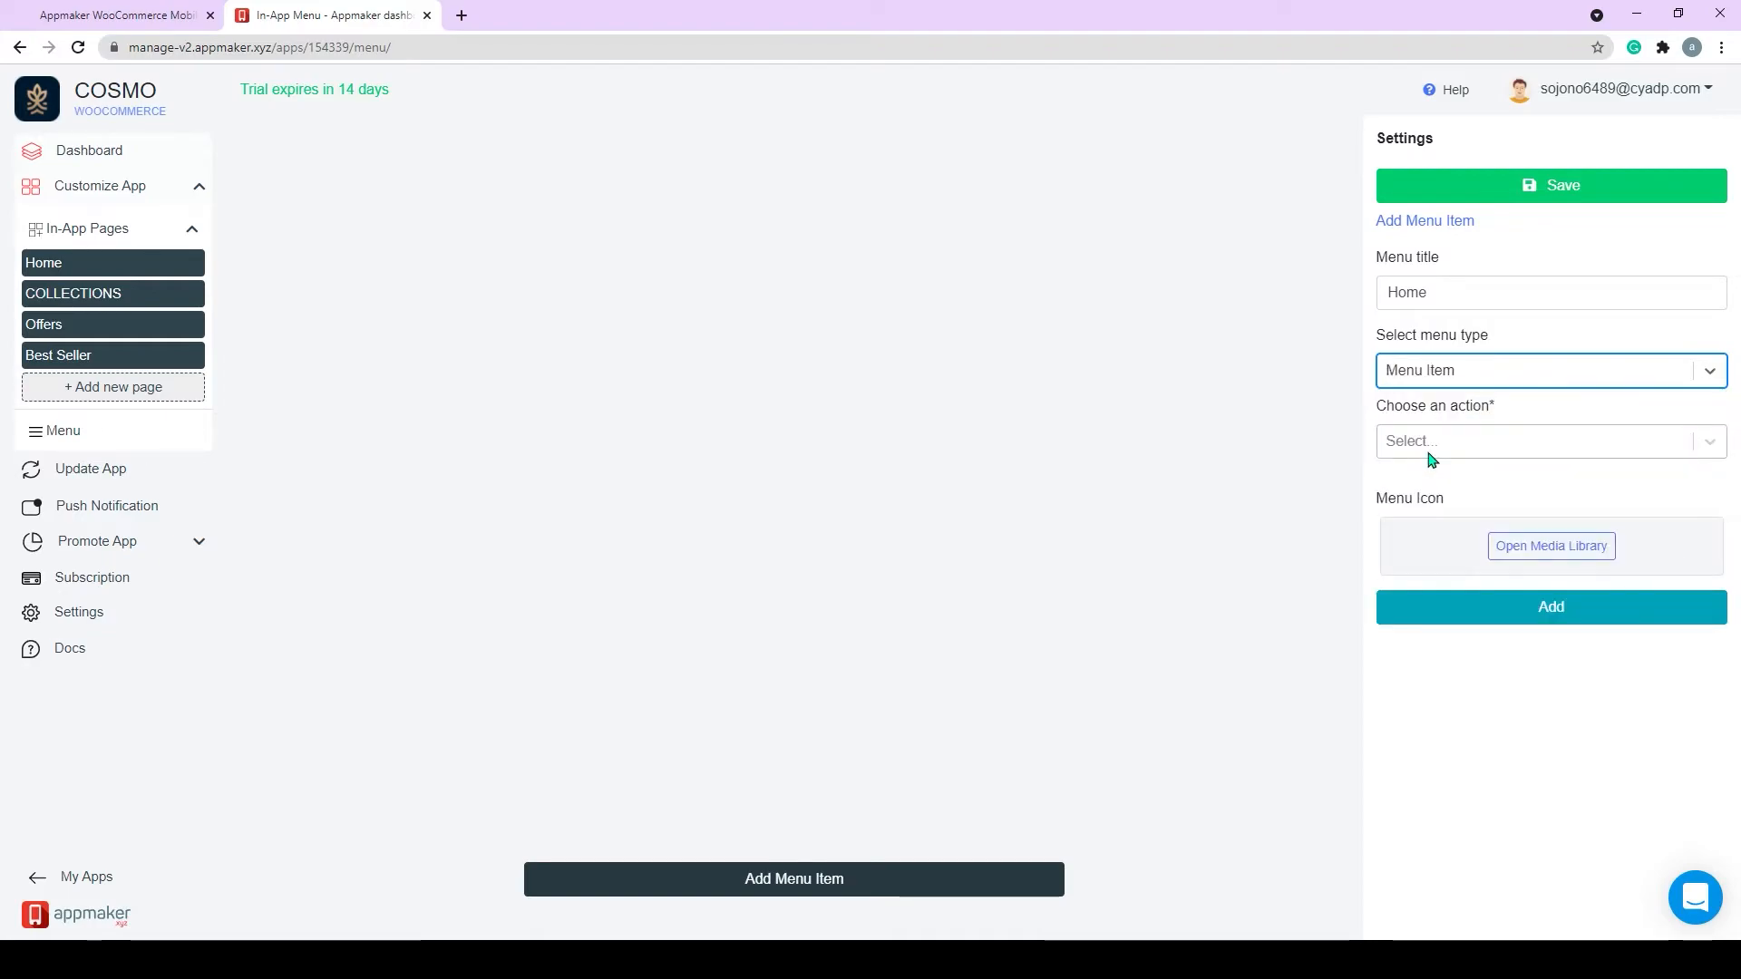
left_click(1430, 445)
left_click(1429, 484)
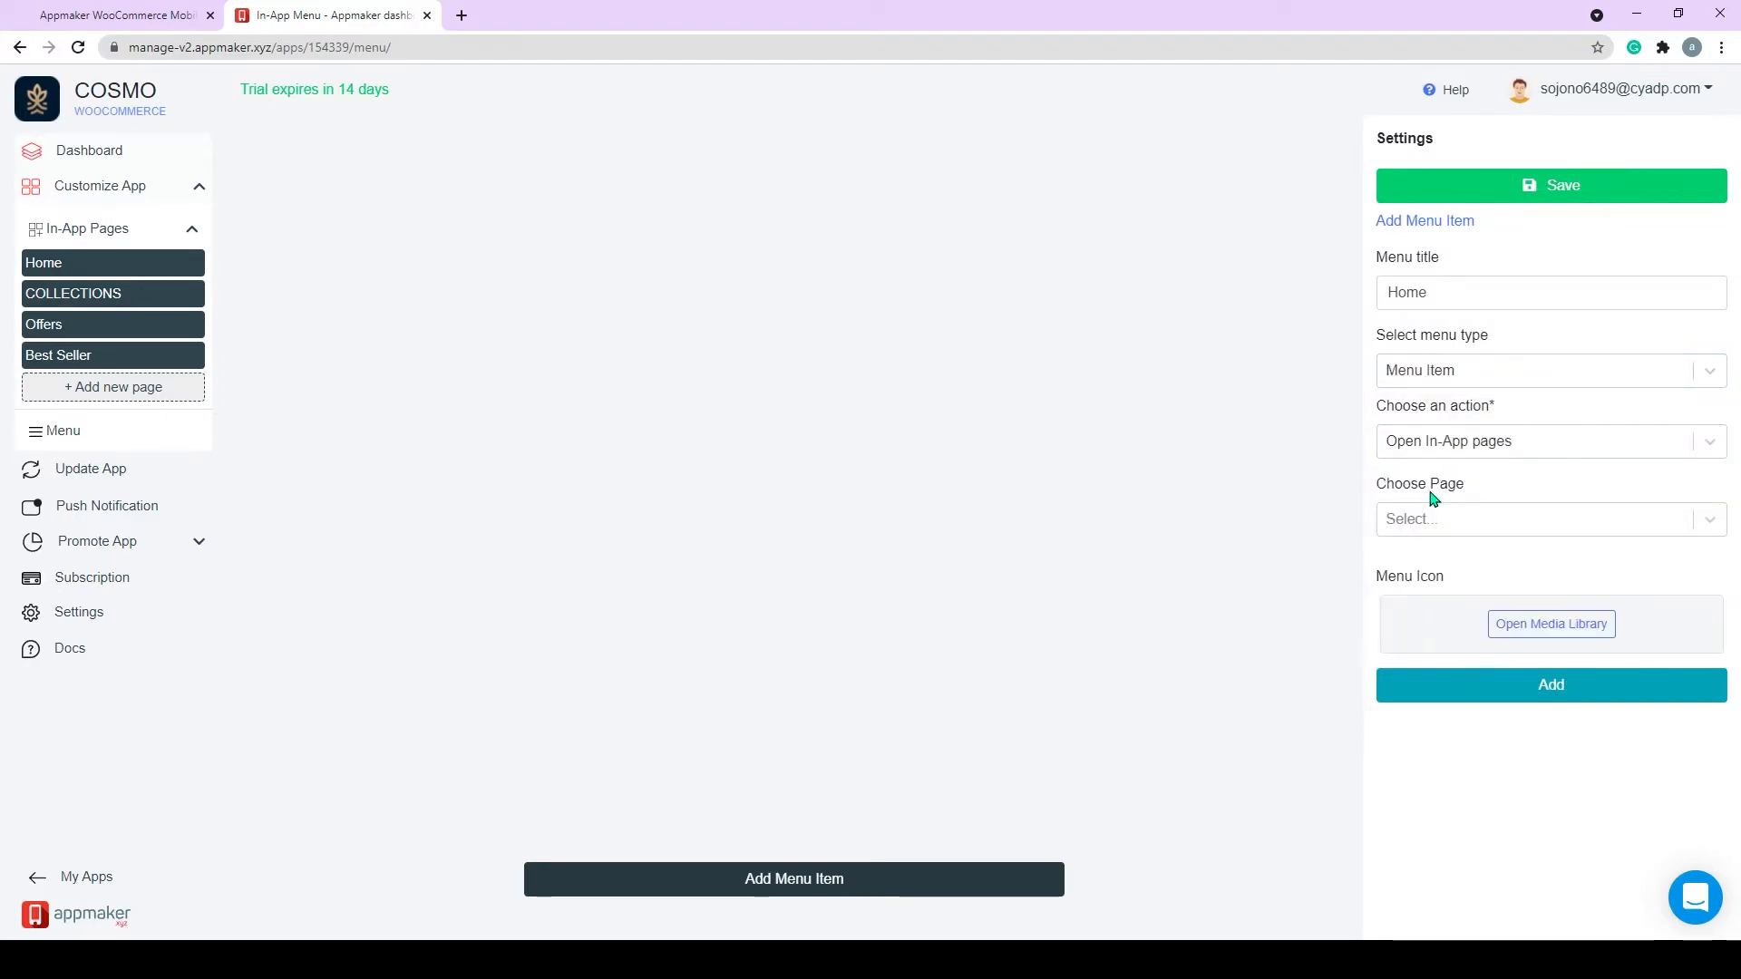
left_click(1430, 518)
left_click(1428, 561)
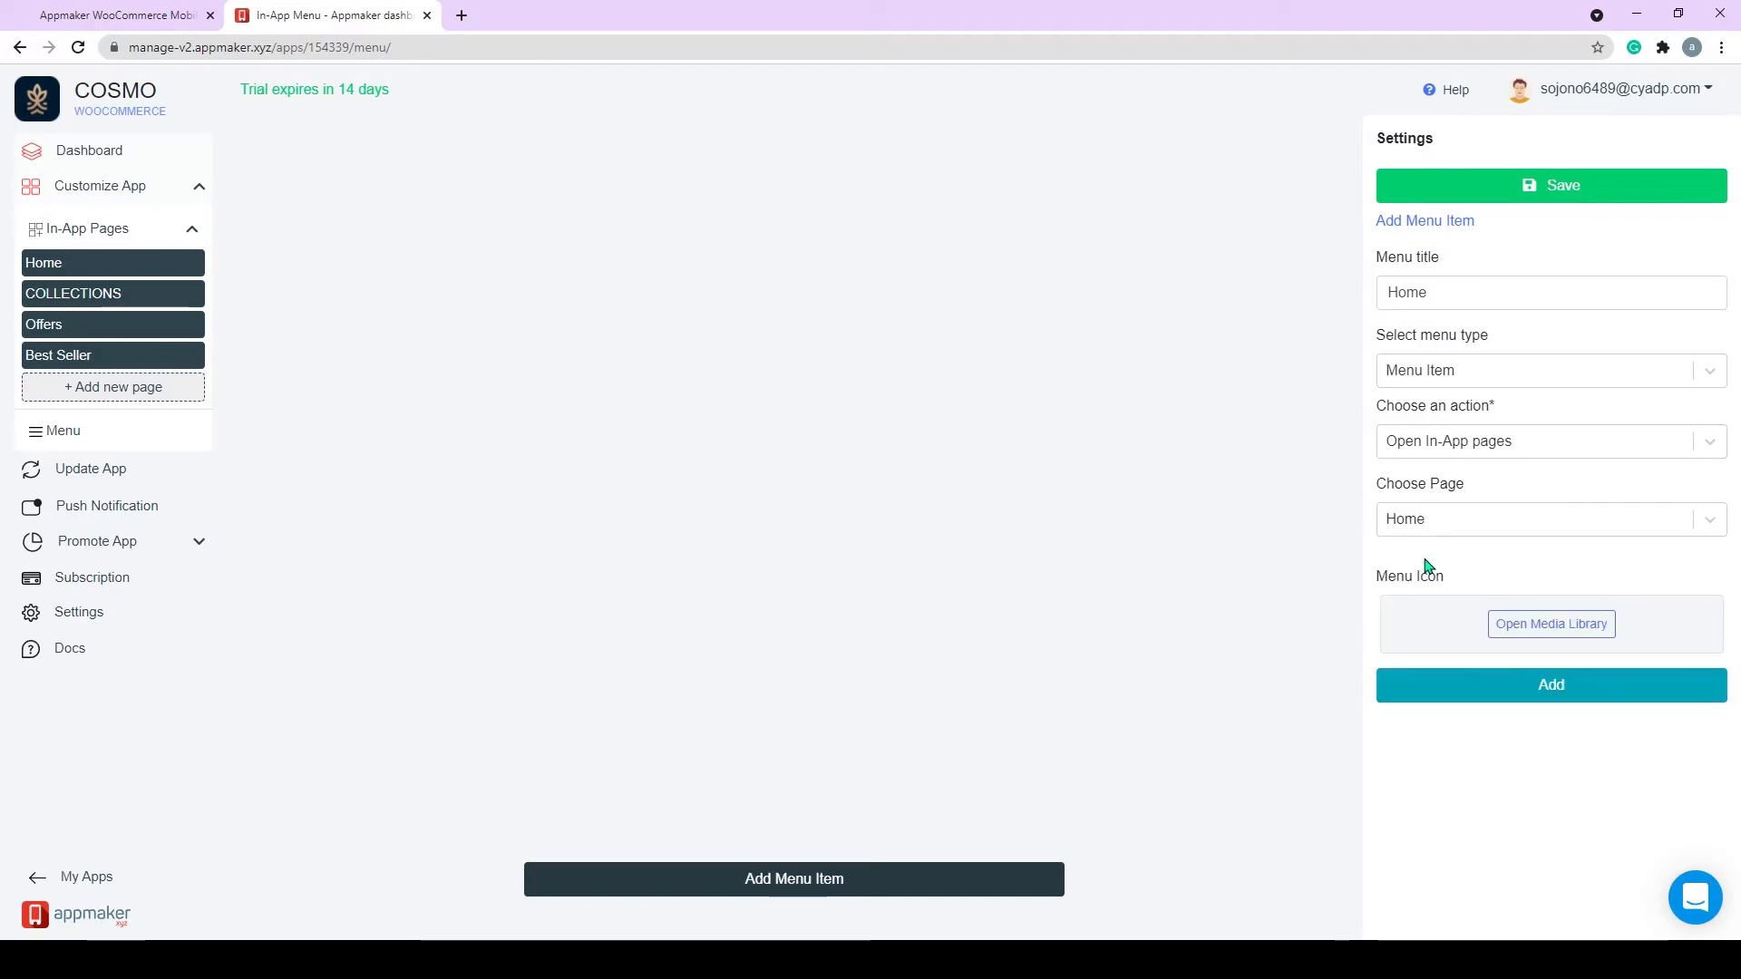
Upload the home image file as the menu icon and add the Home item to the menu.
left_click(1529, 627)
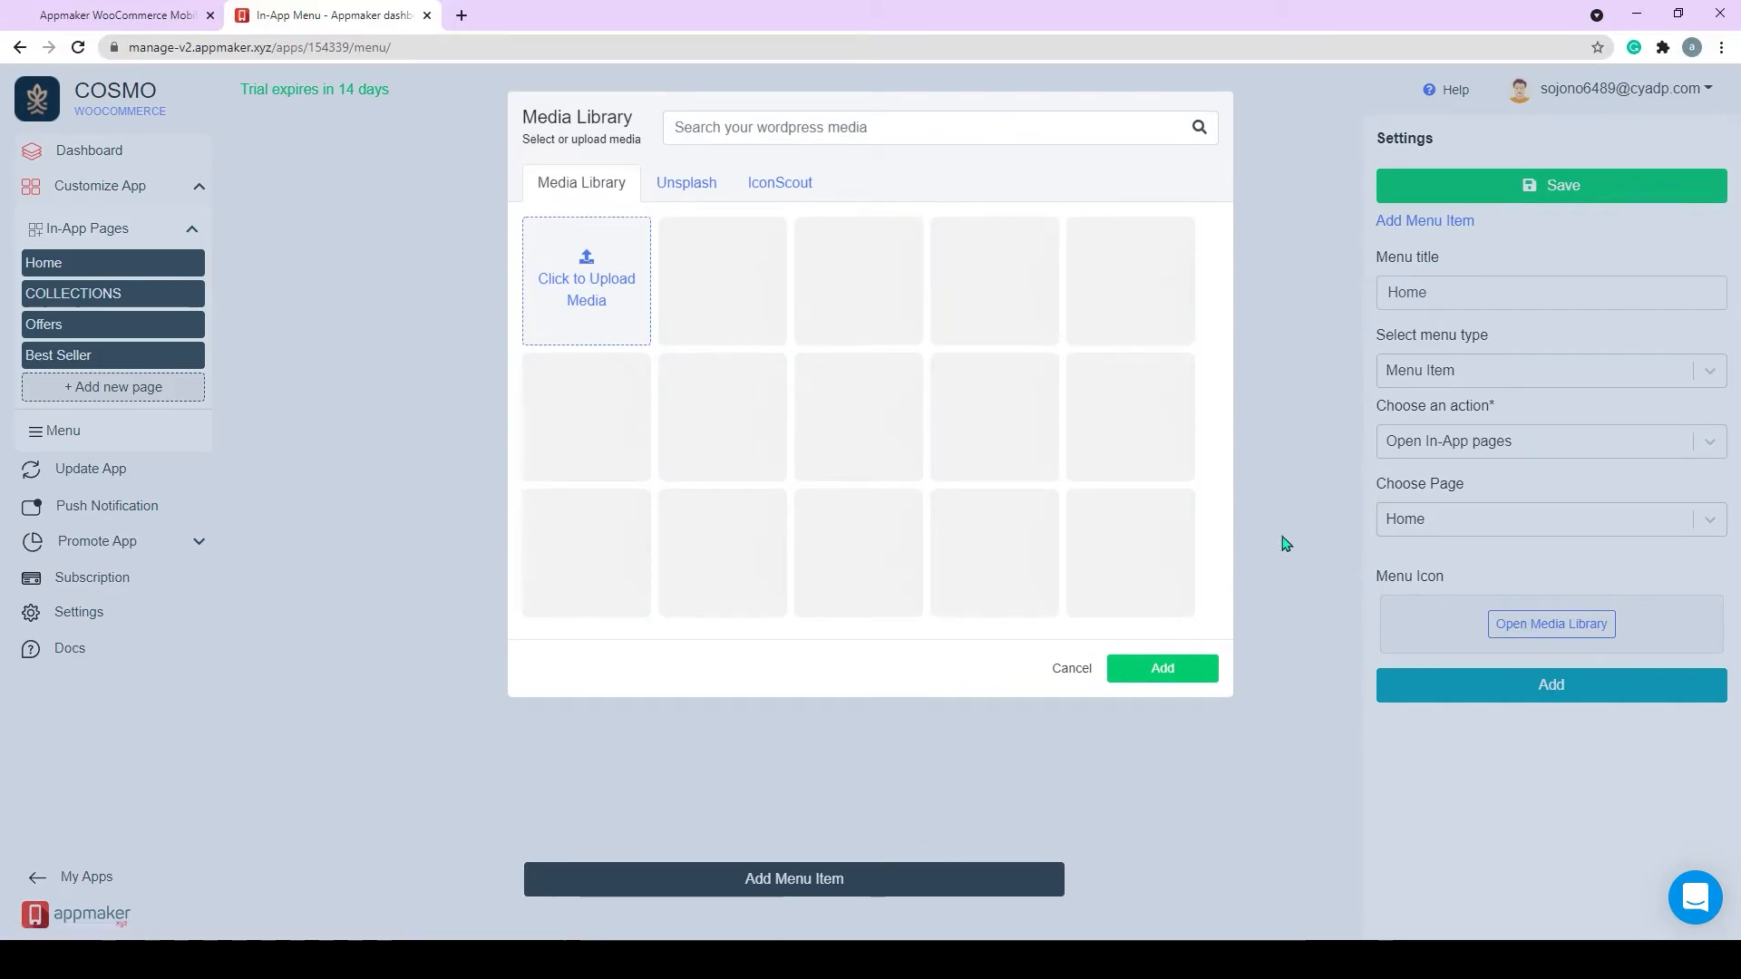
left_click(590, 281)
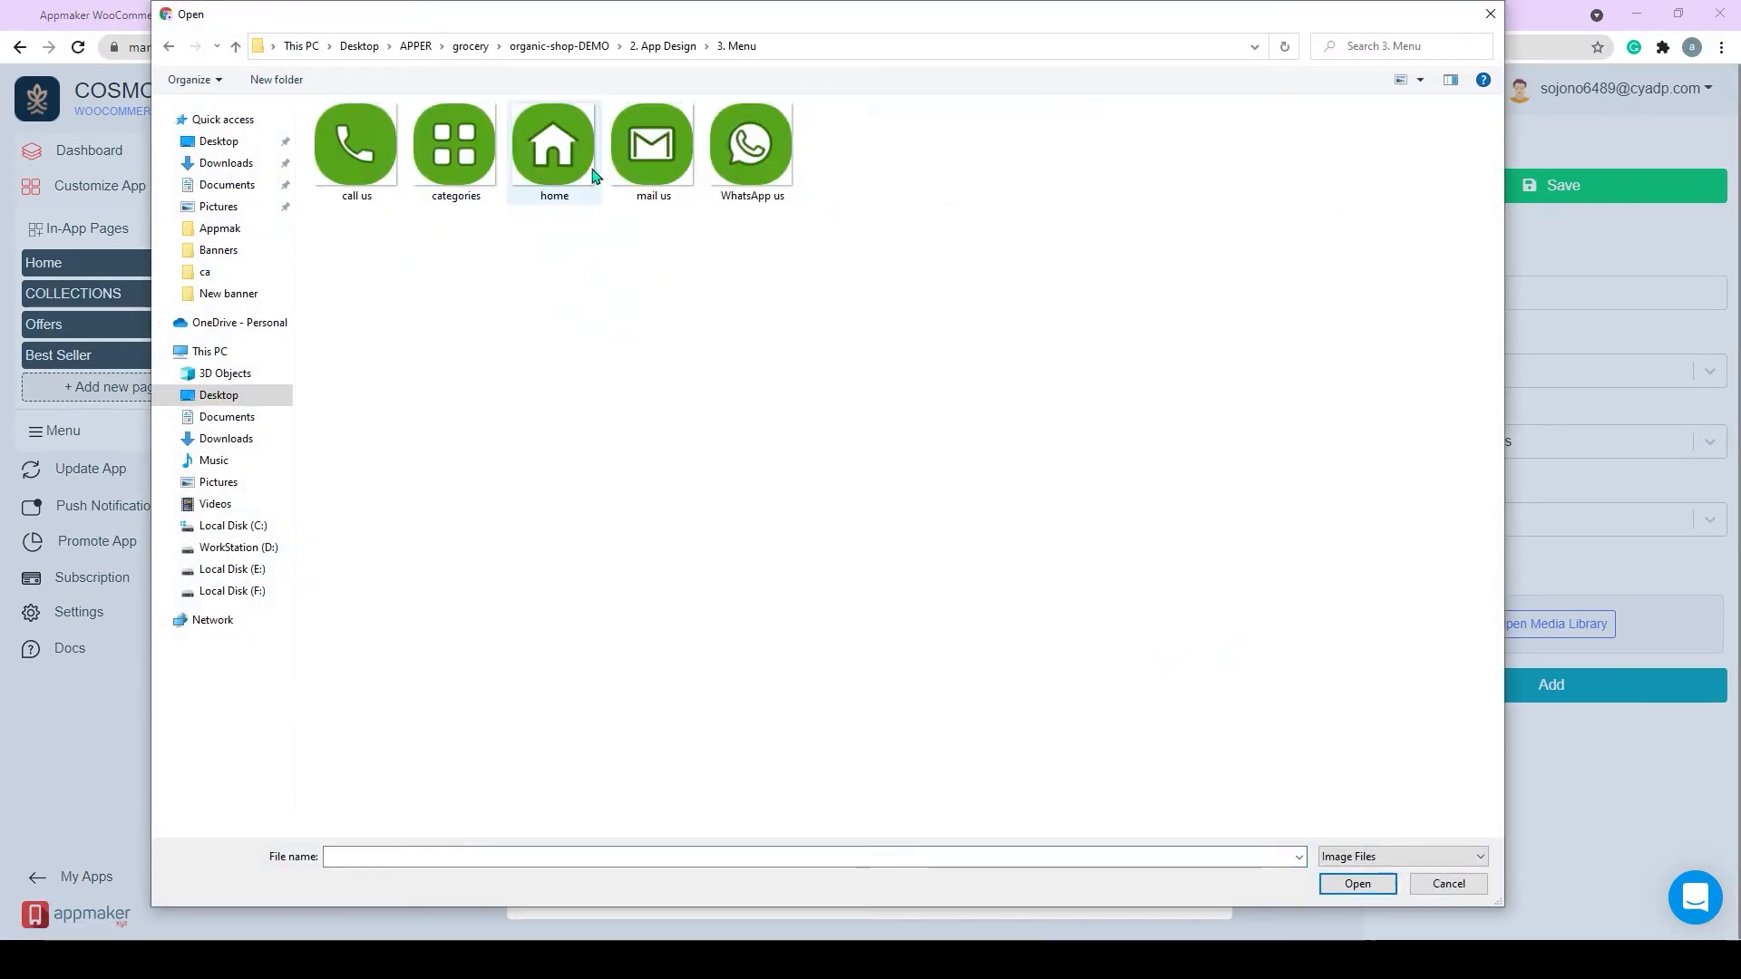
left_click(553, 147)
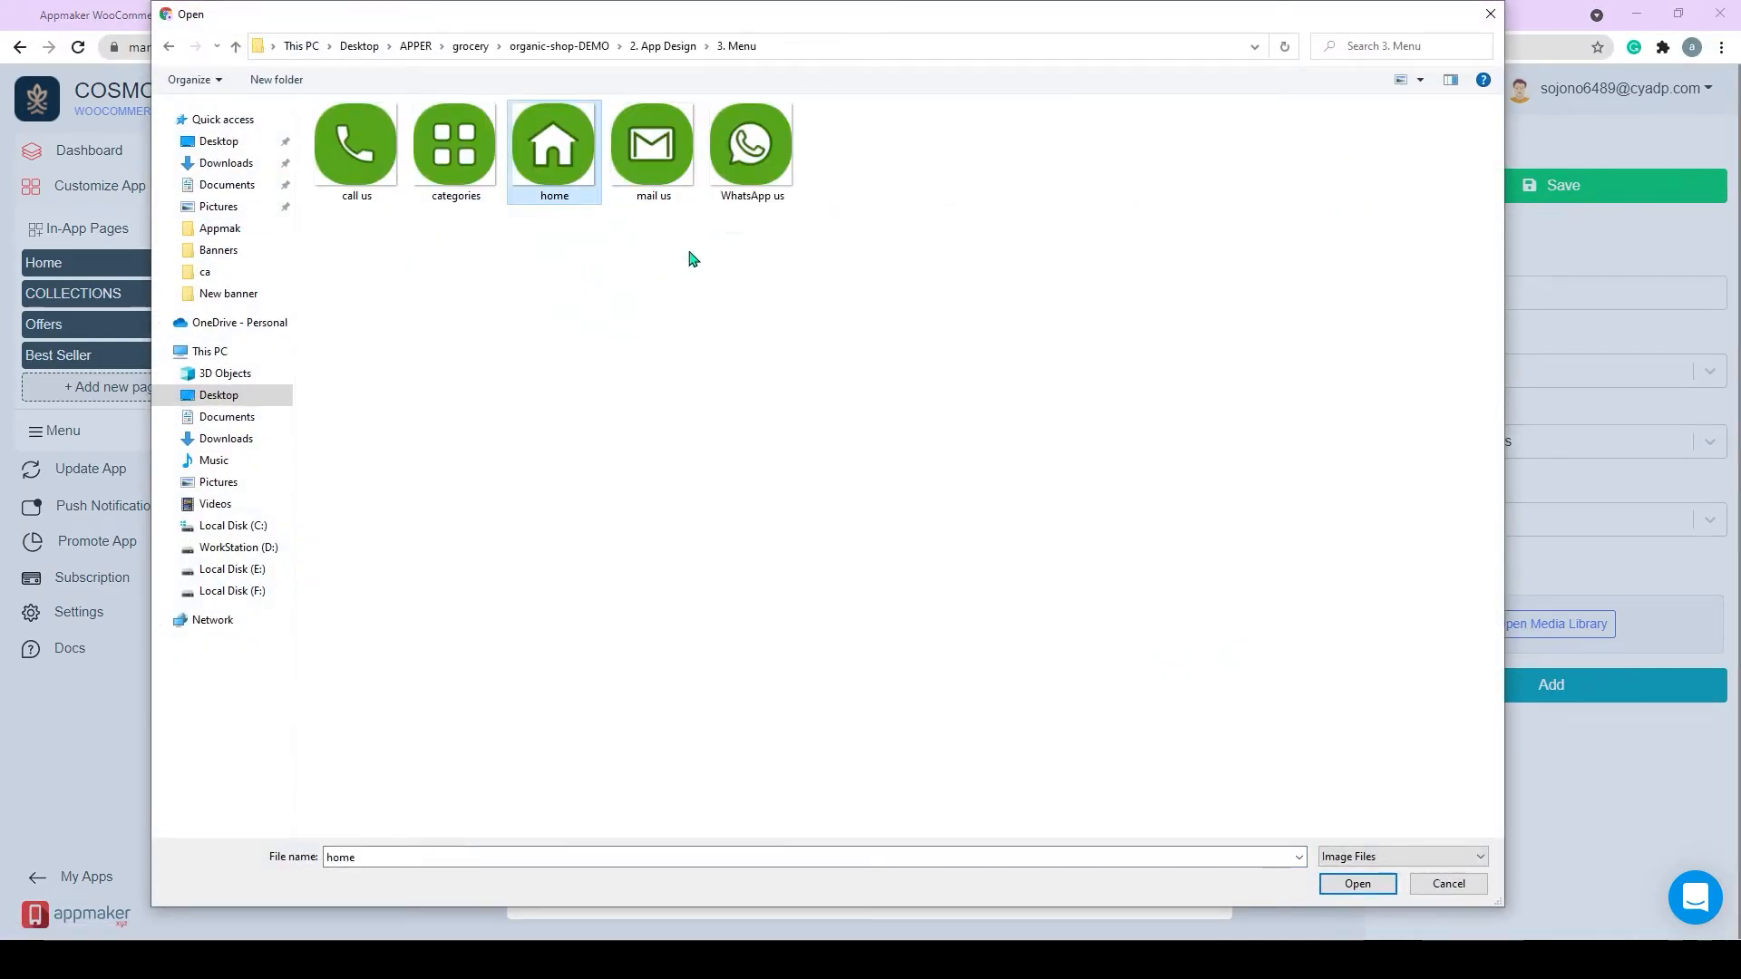
left_click(1357, 884)
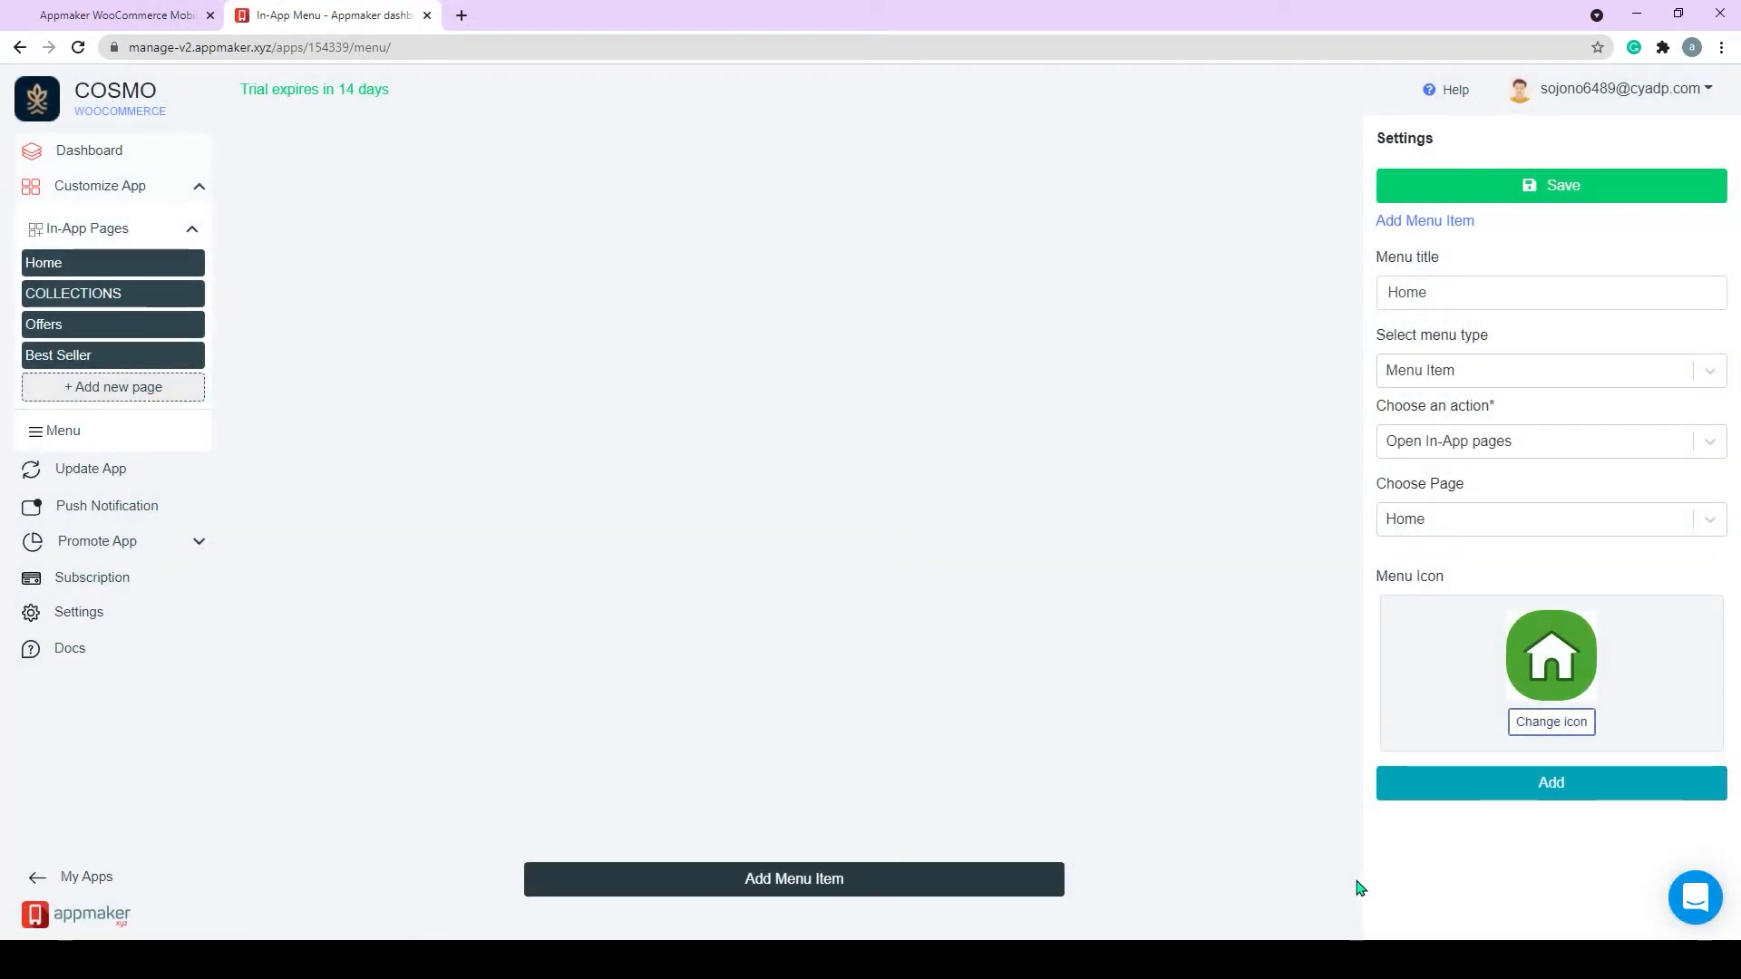
left_click(1556, 791)
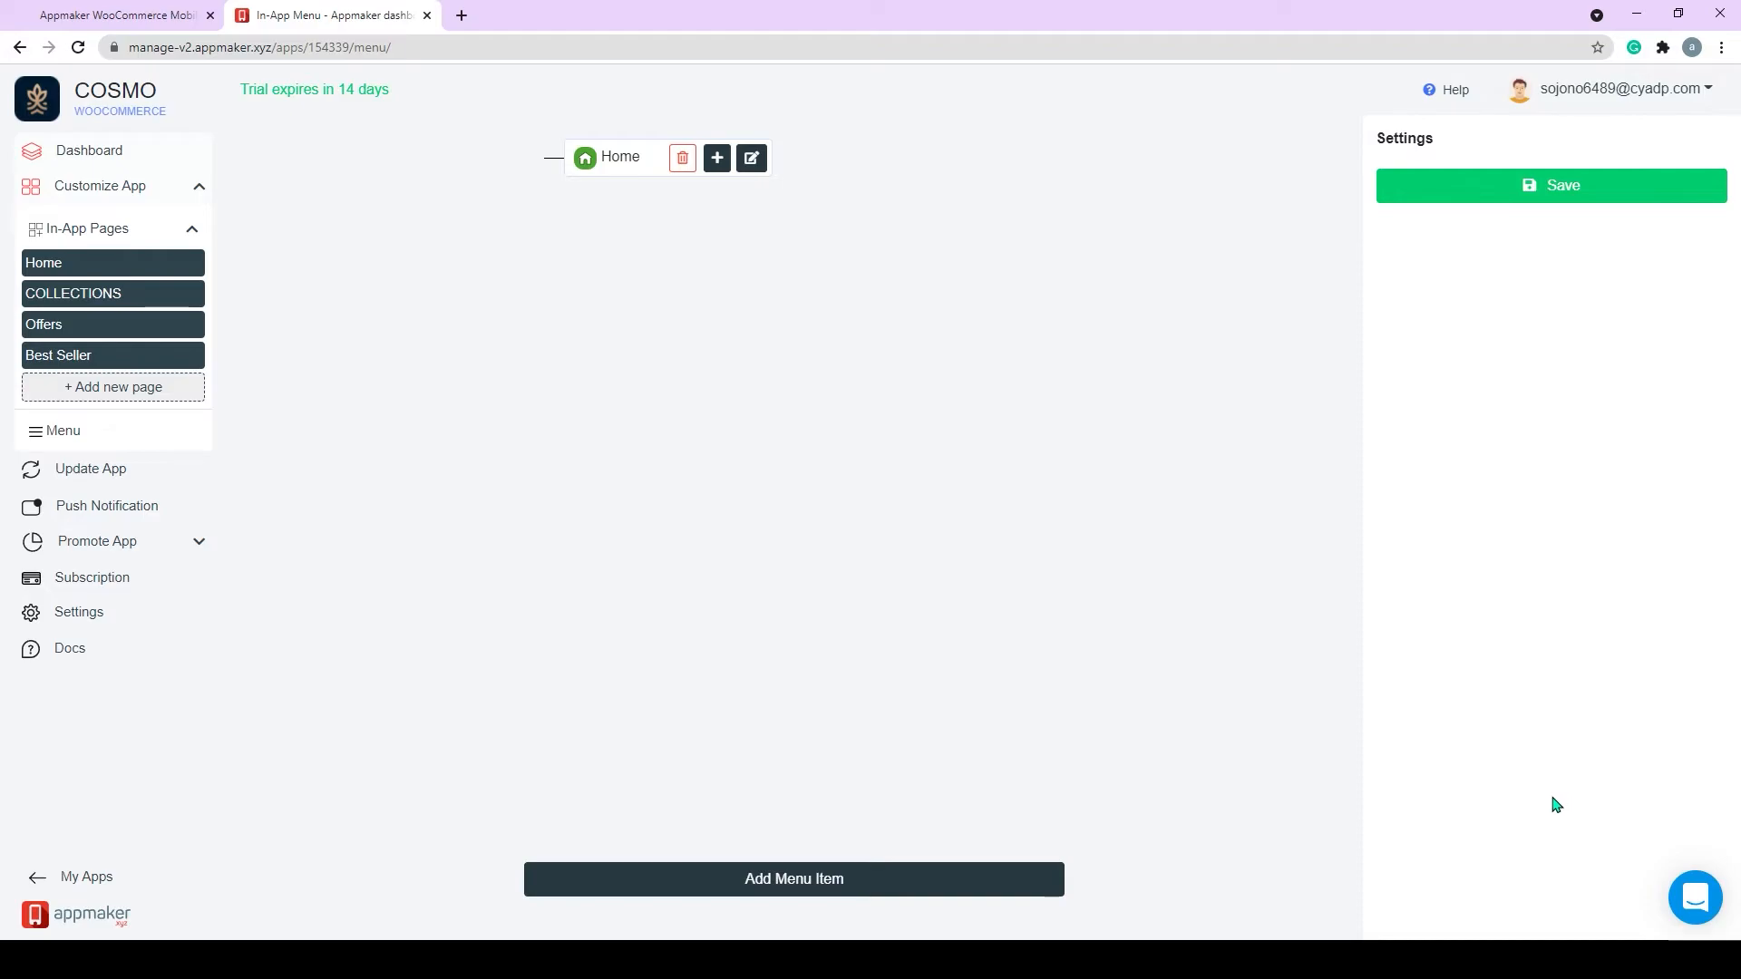
Add a menu entry named "Collections" with the Title menu type.
left_click(847, 887)
left_click(1460, 306)
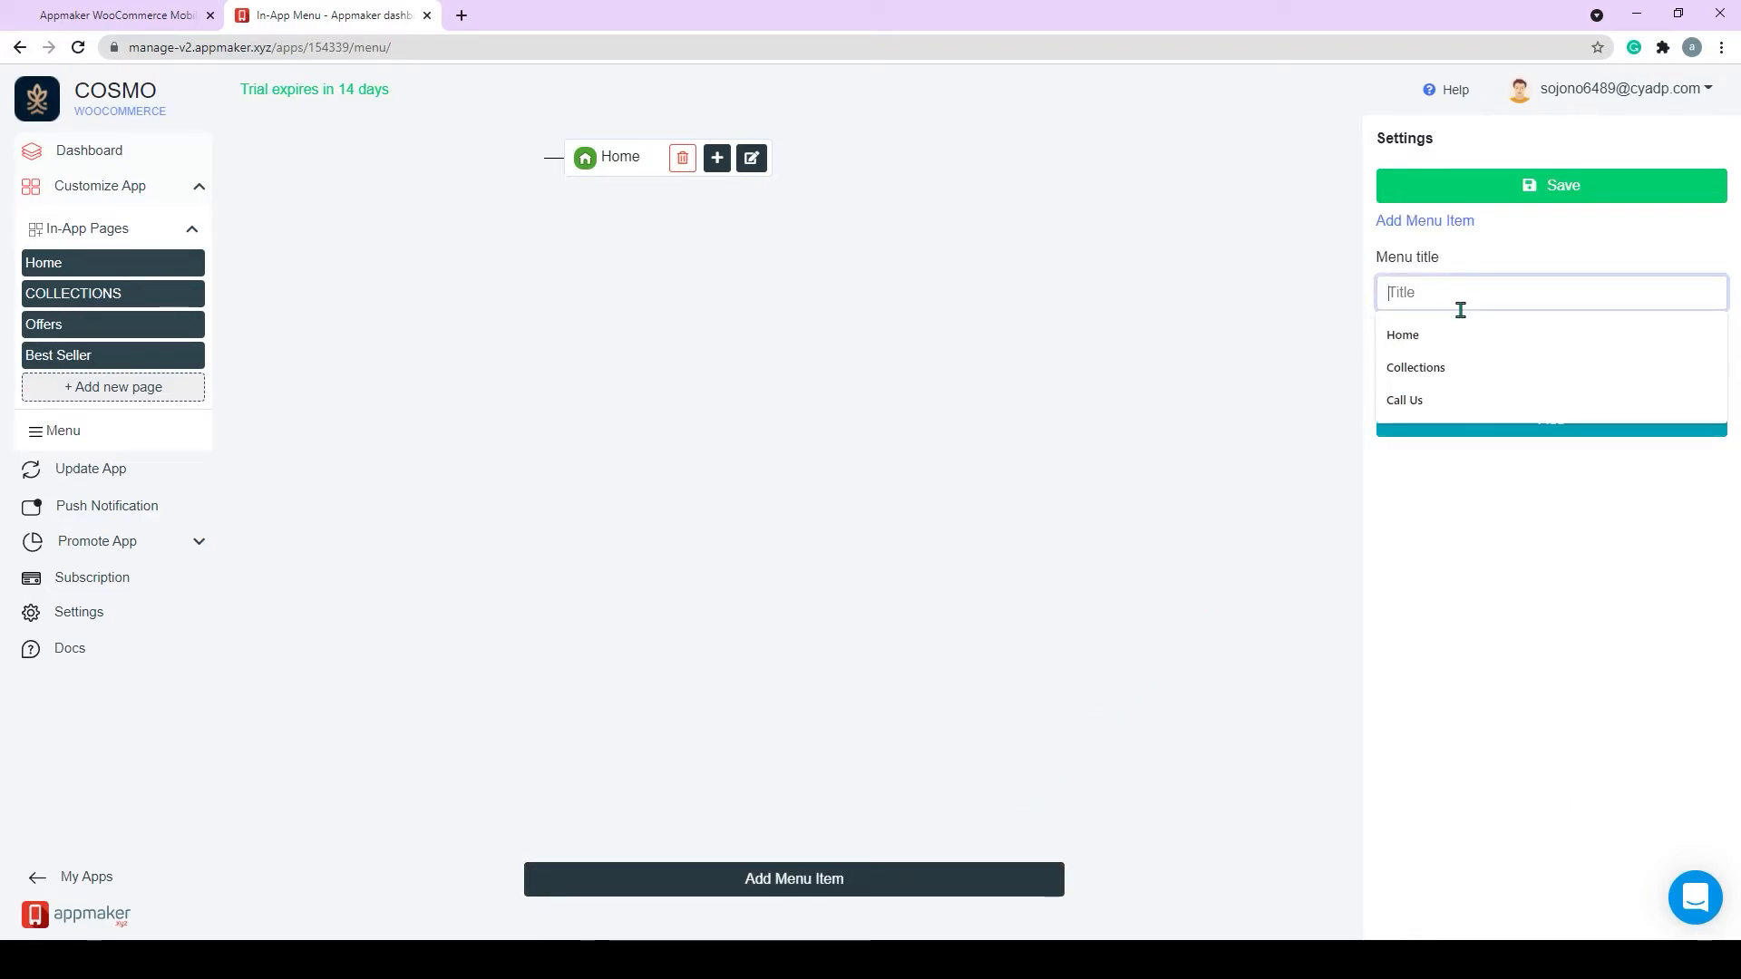
type("C")
left_click(1451, 367)
left_click(1523, 419)
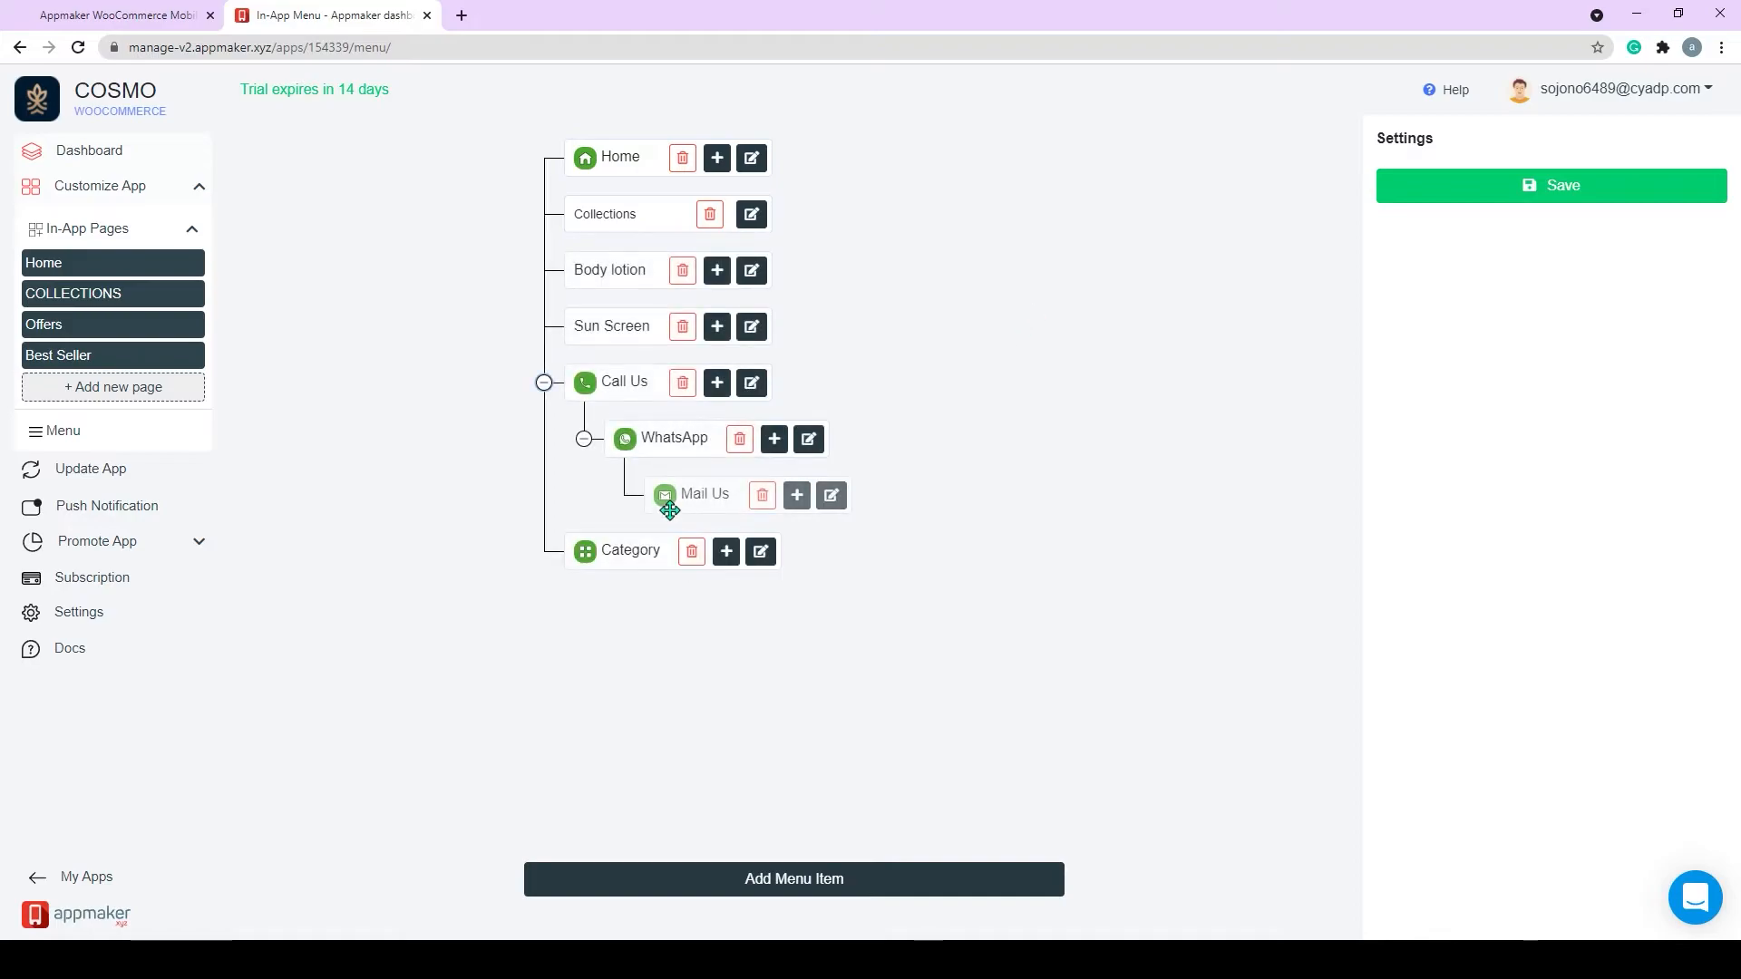
Collapse and expand the Call Us and WhatsApp branches to examine how the submenu items are nested.
left_click(585, 441)
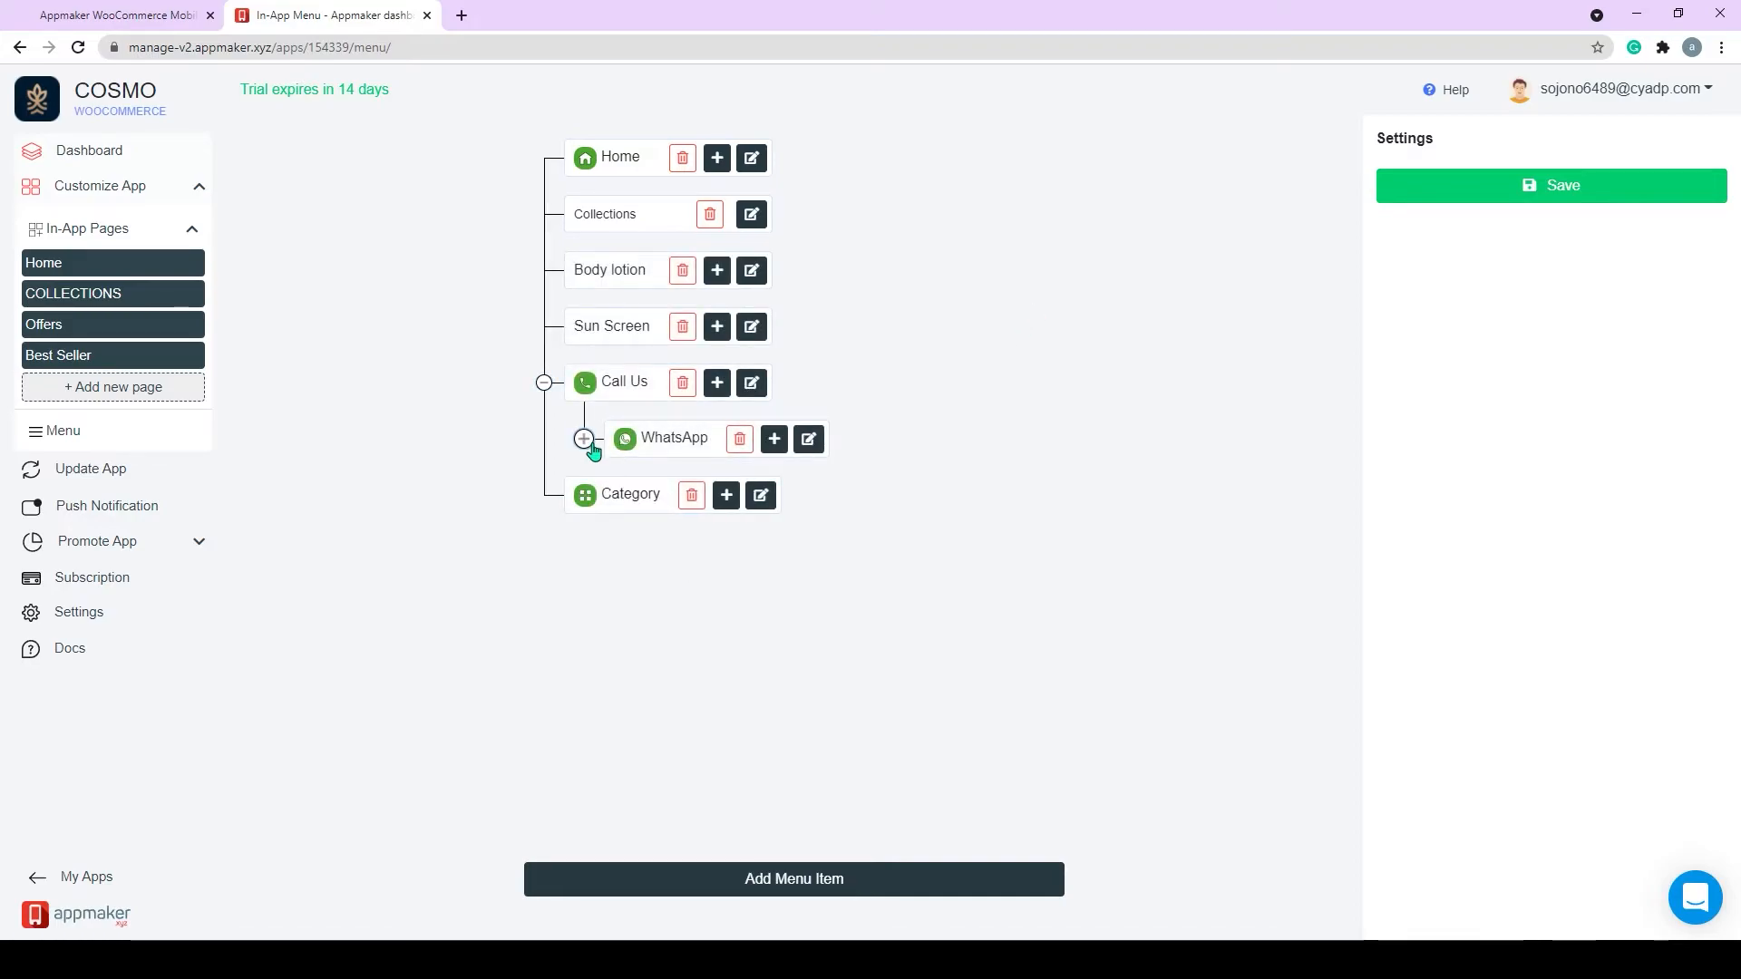
left_click(555, 386)
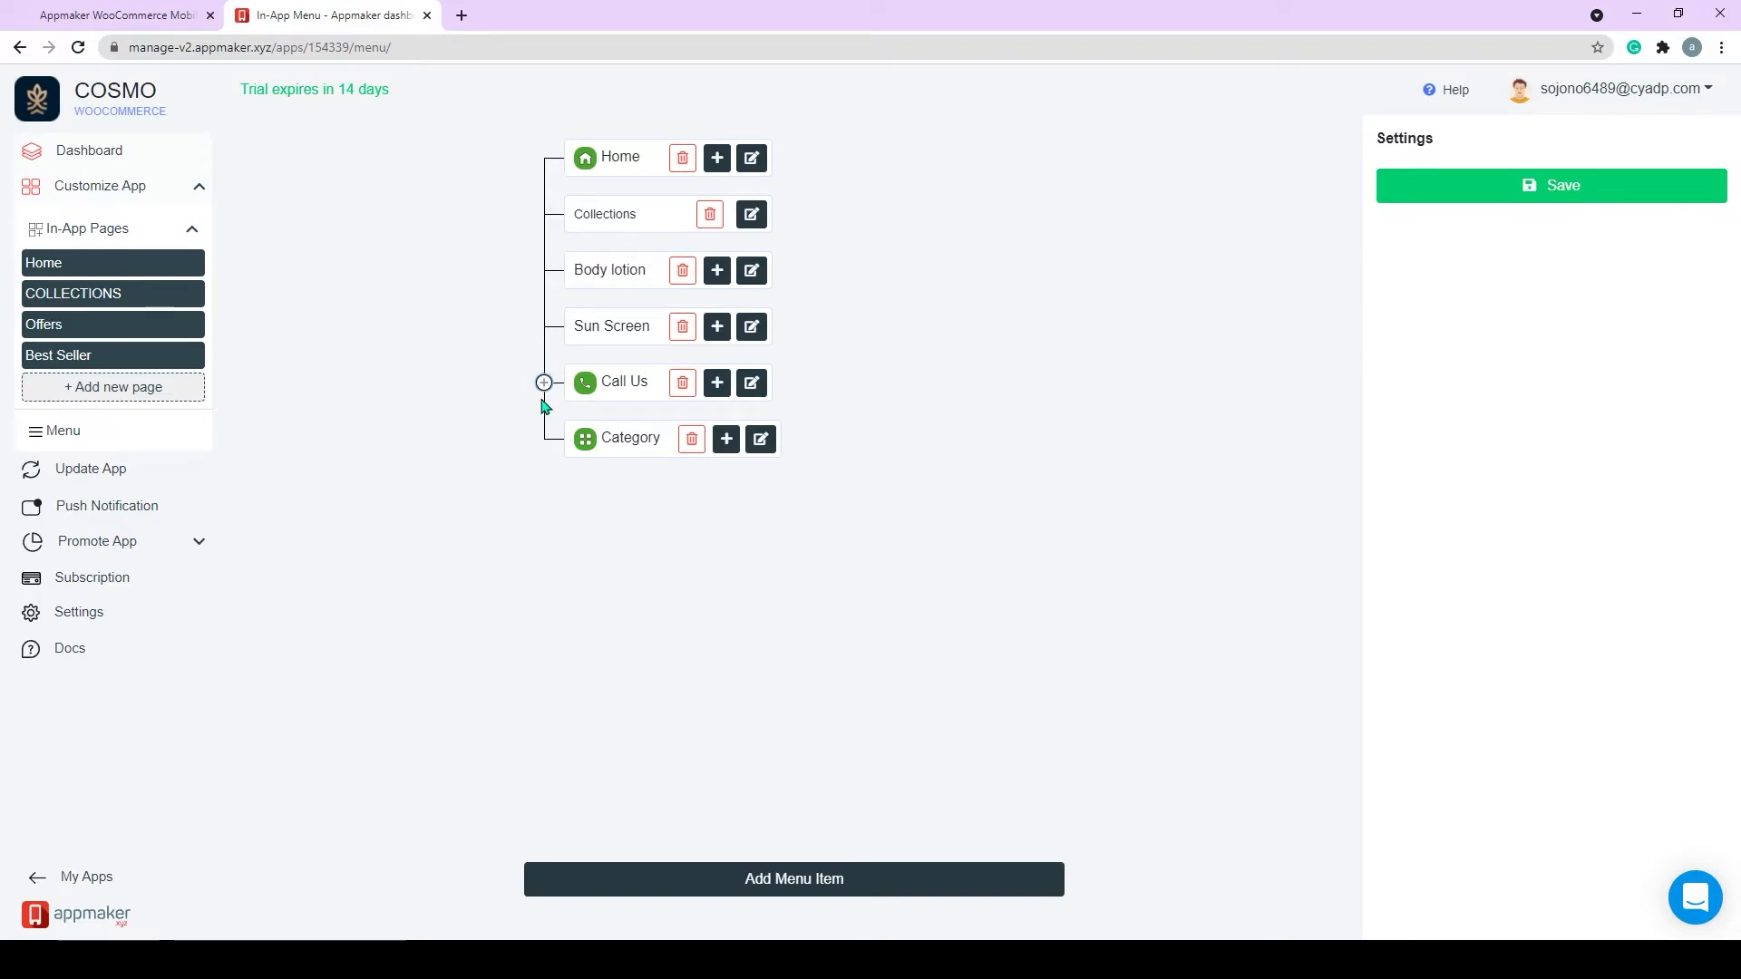
left_click(545, 384)
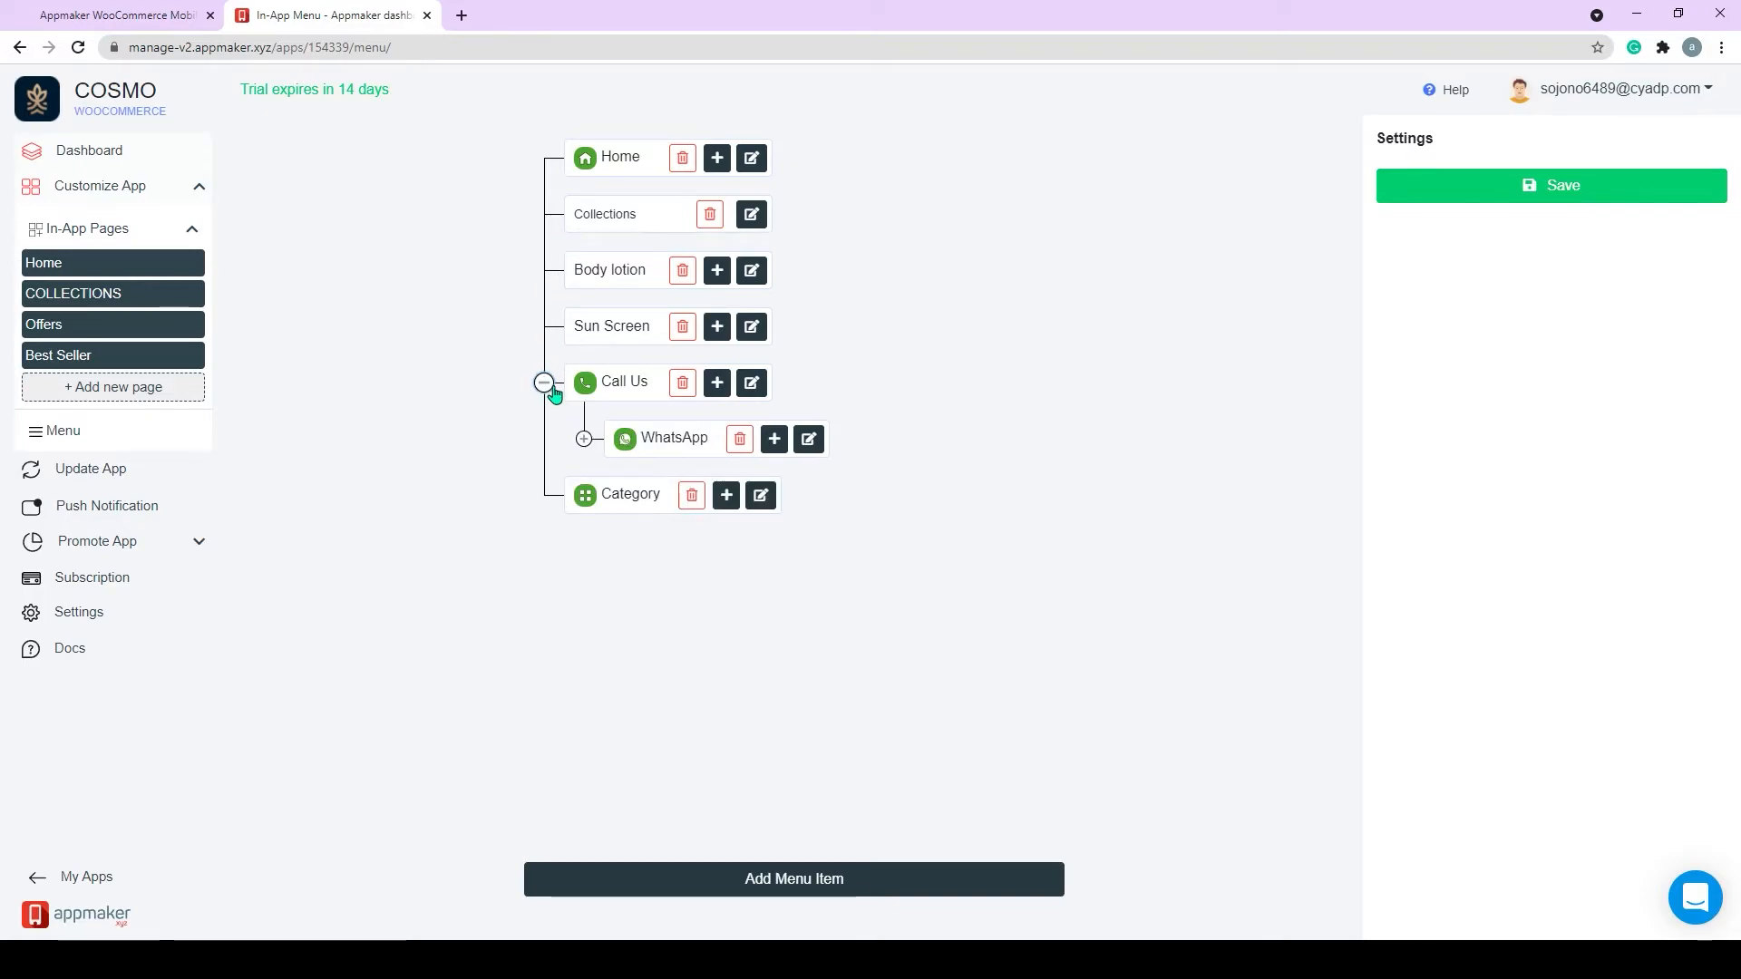
left_click(584, 439)
left_click(587, 441)
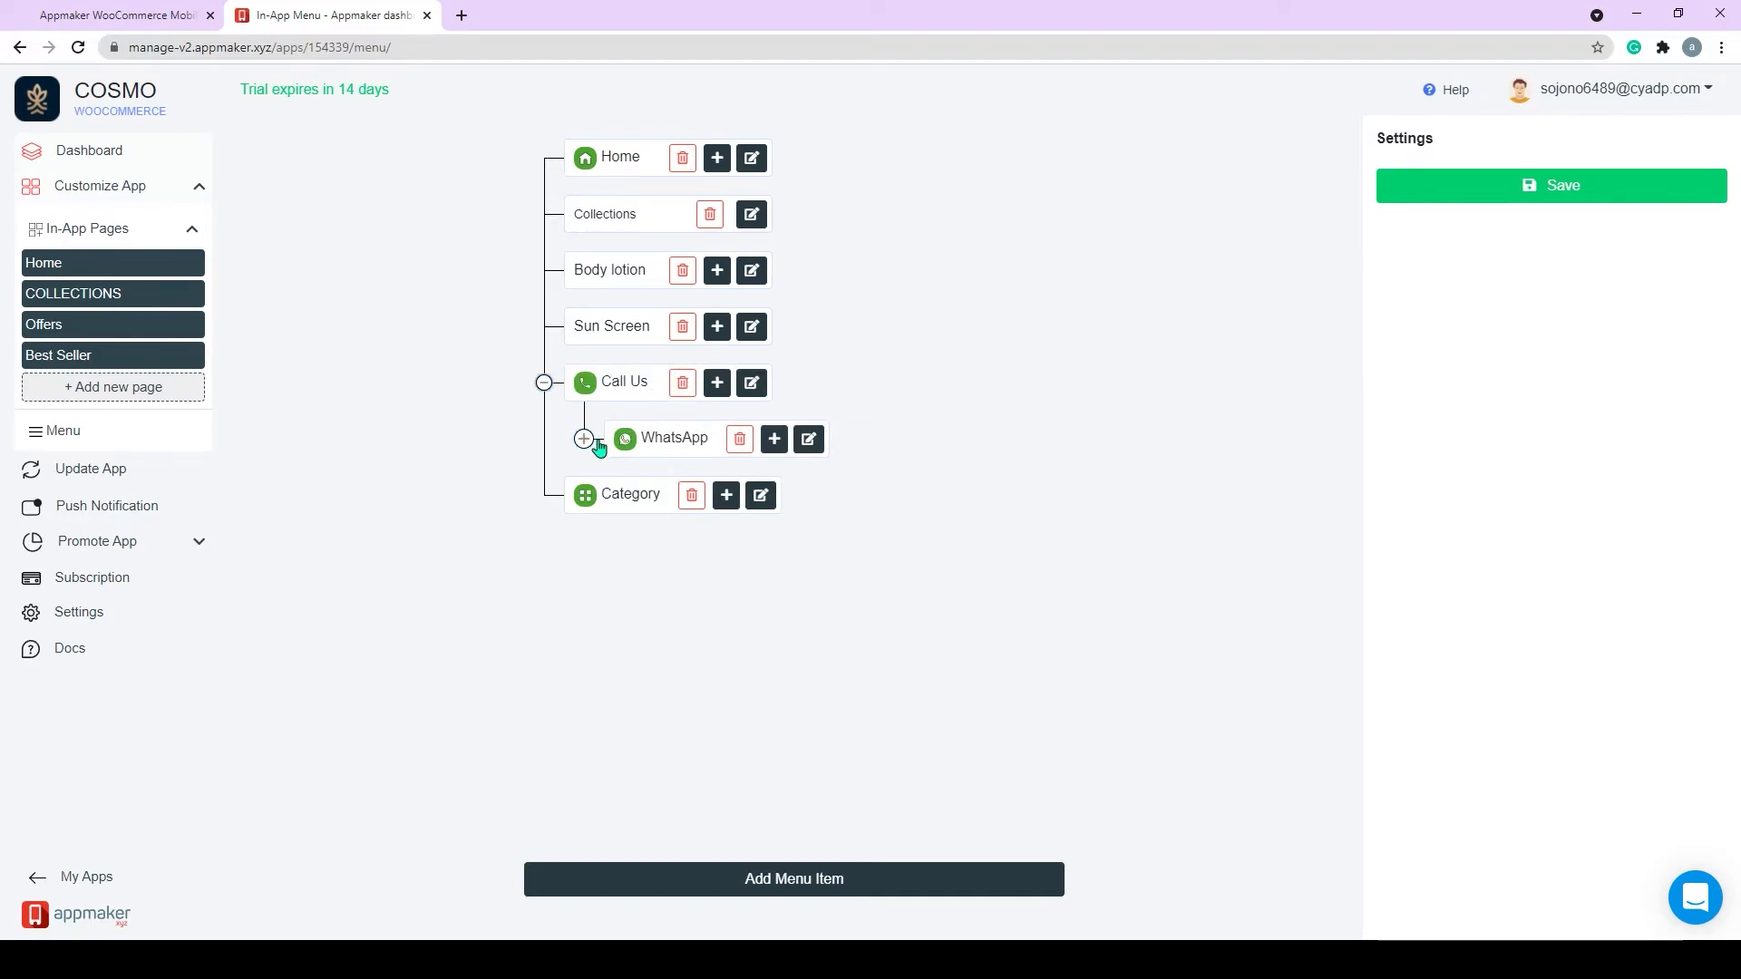
left_click(545, 386)
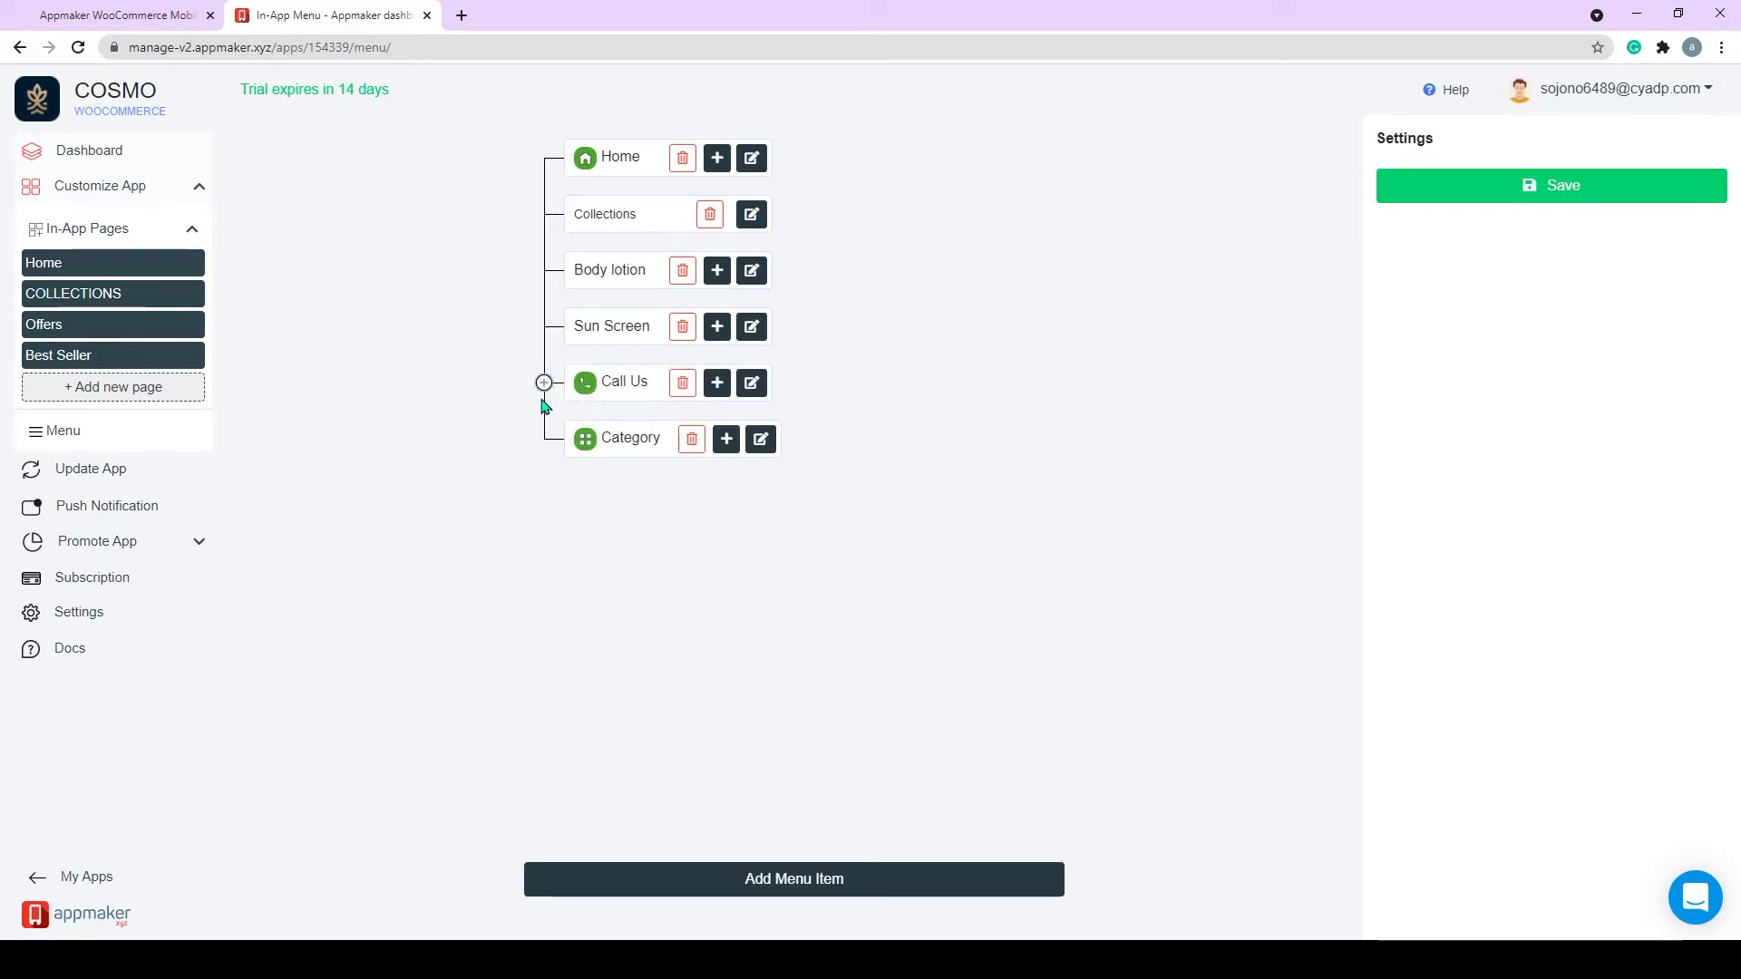
left_click(544, 383)
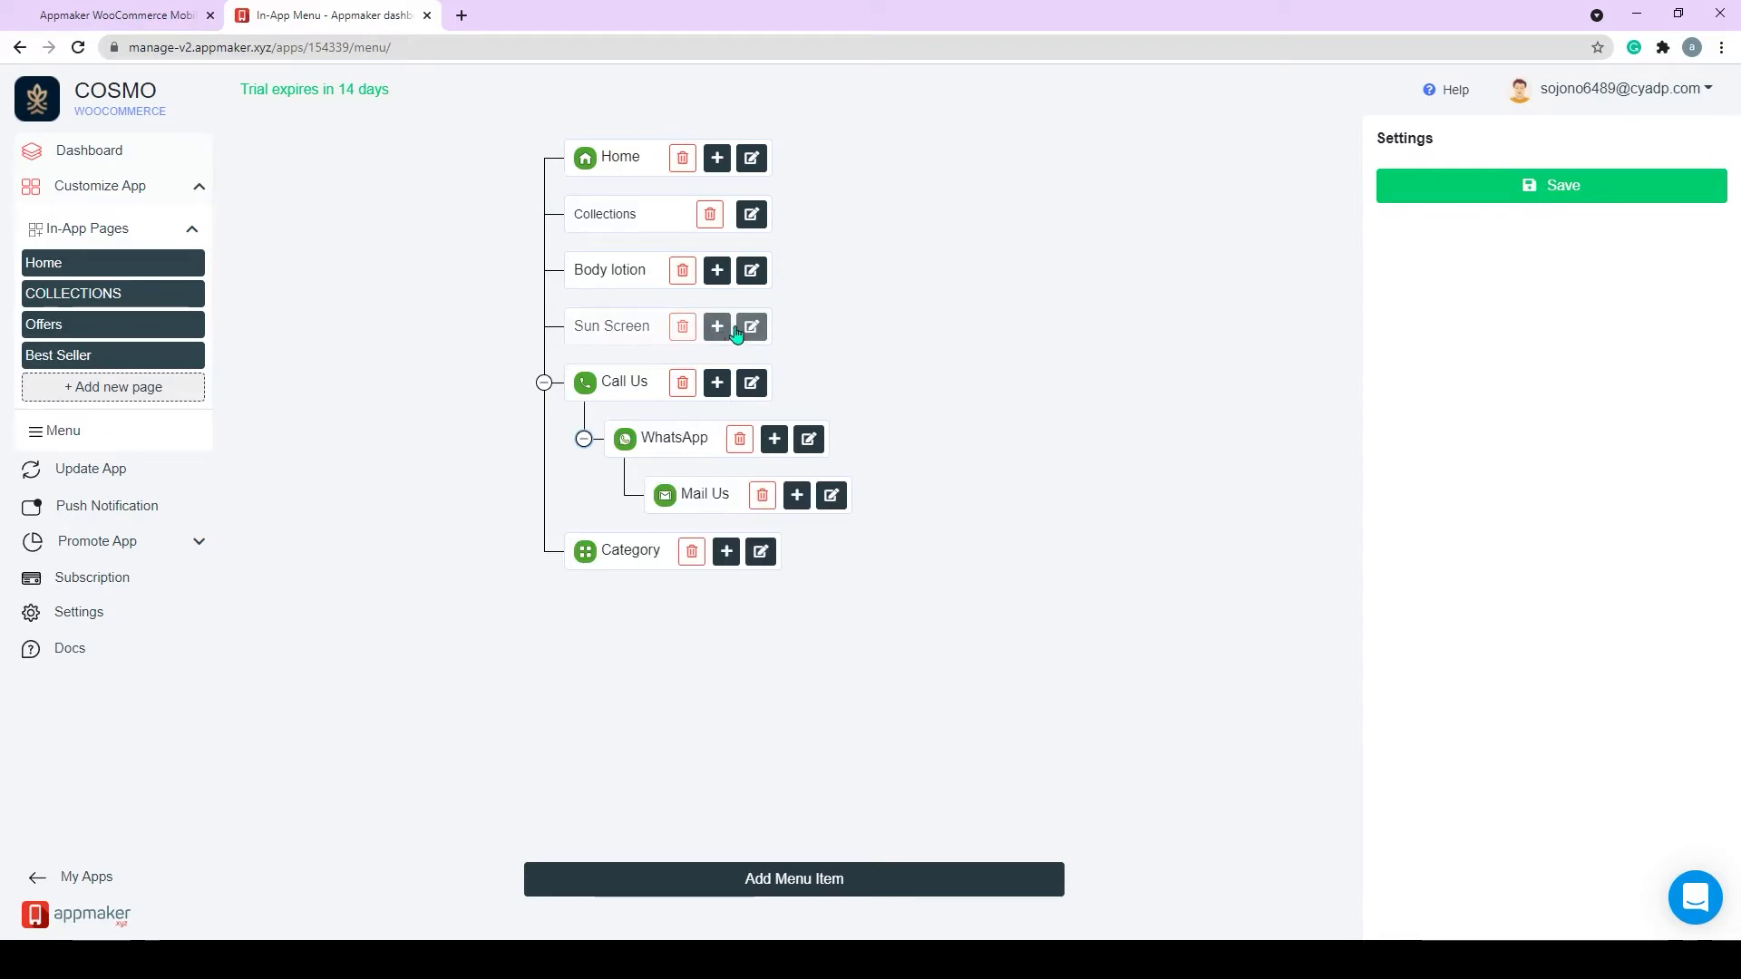
Save the menu and open the Update App settings.
left_click(1491, 191)
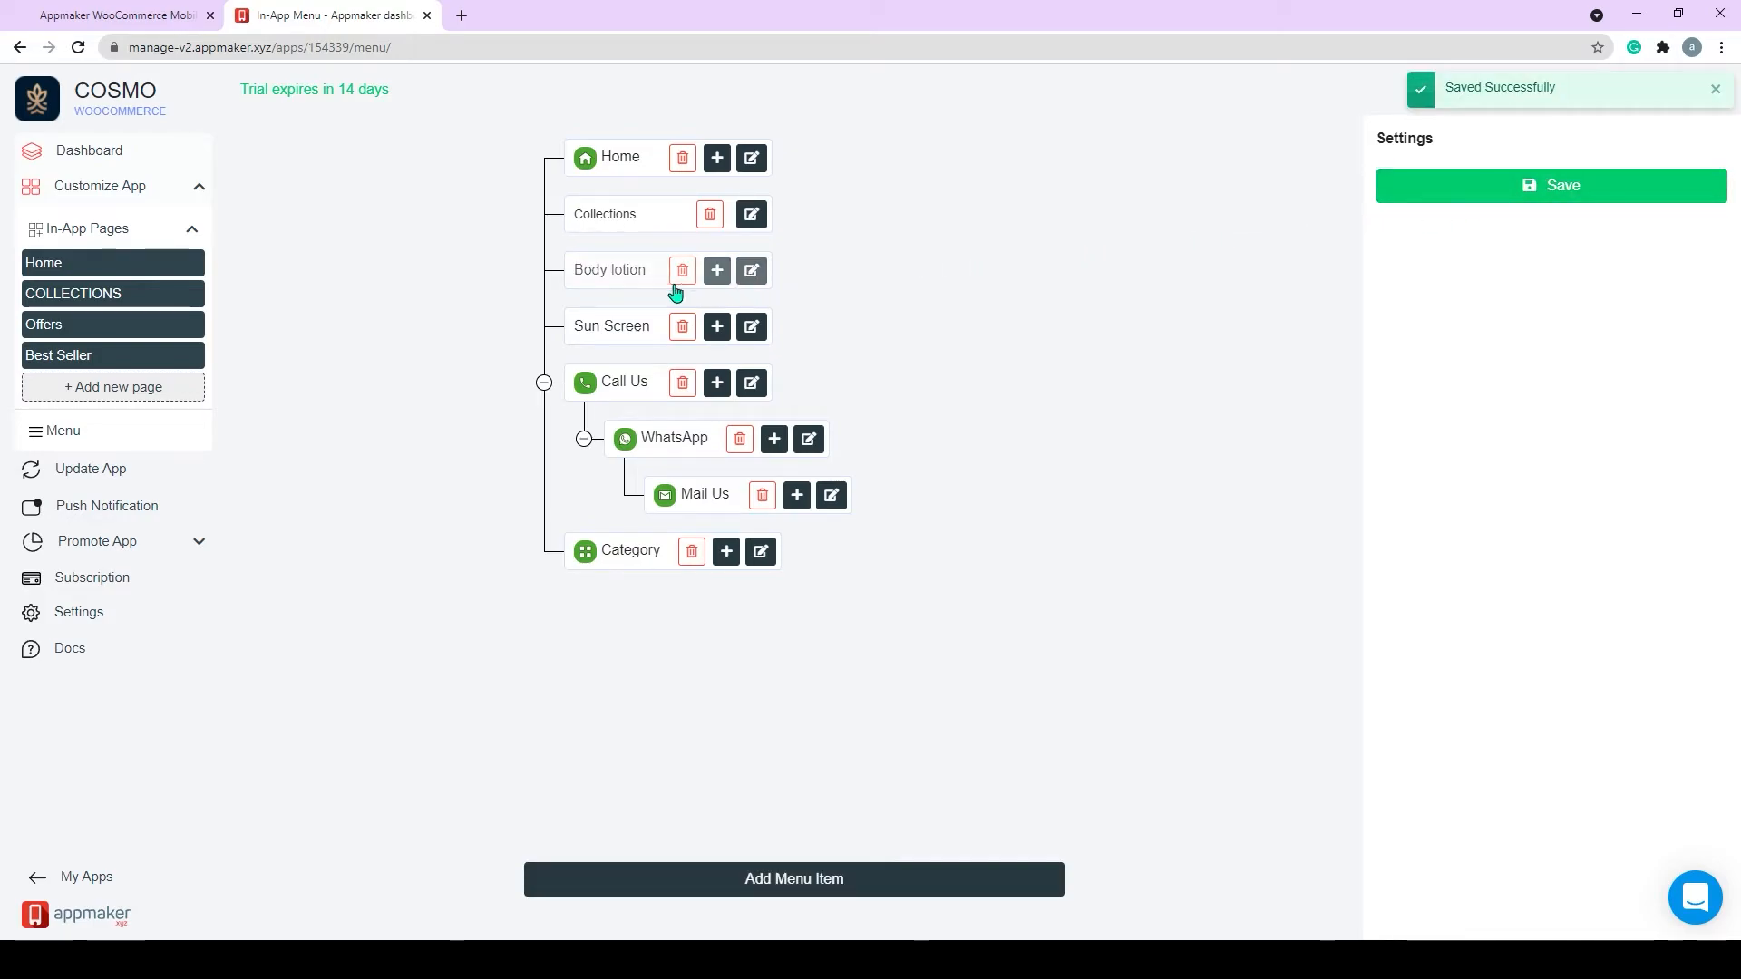
left_click(117, 475)
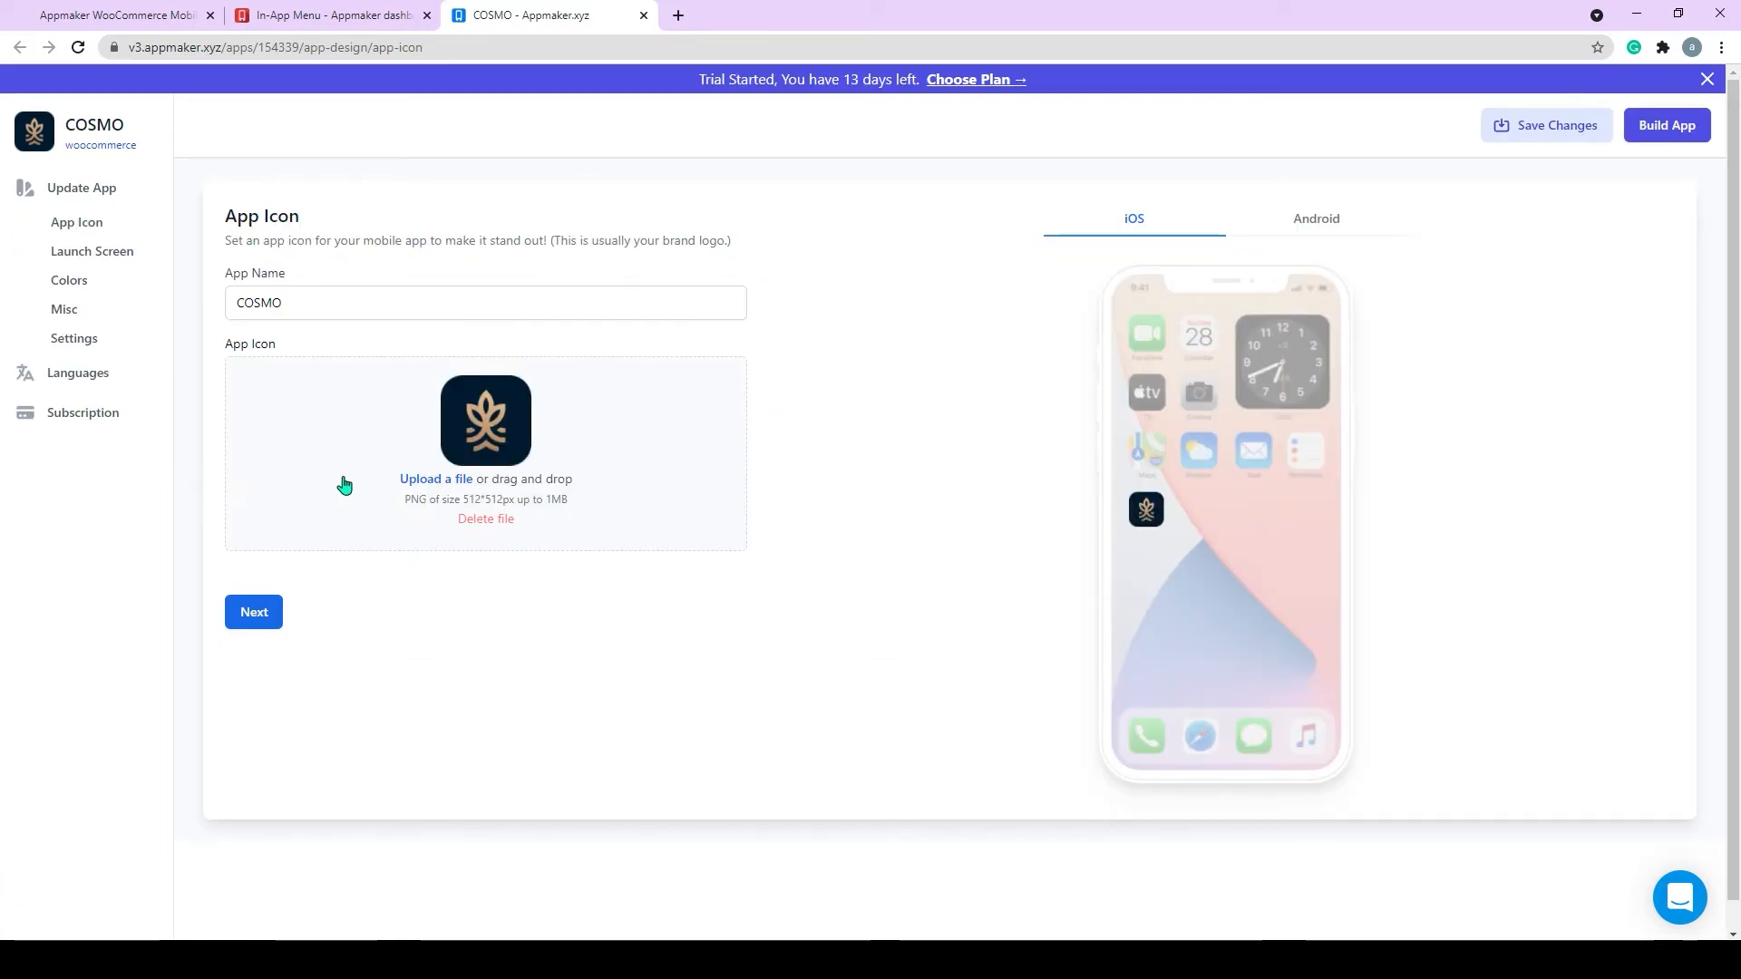
Review the app icon, launch screen background color, and toolbar and primary color settings, continuing through to the Misc page.
left_click(251, 611)
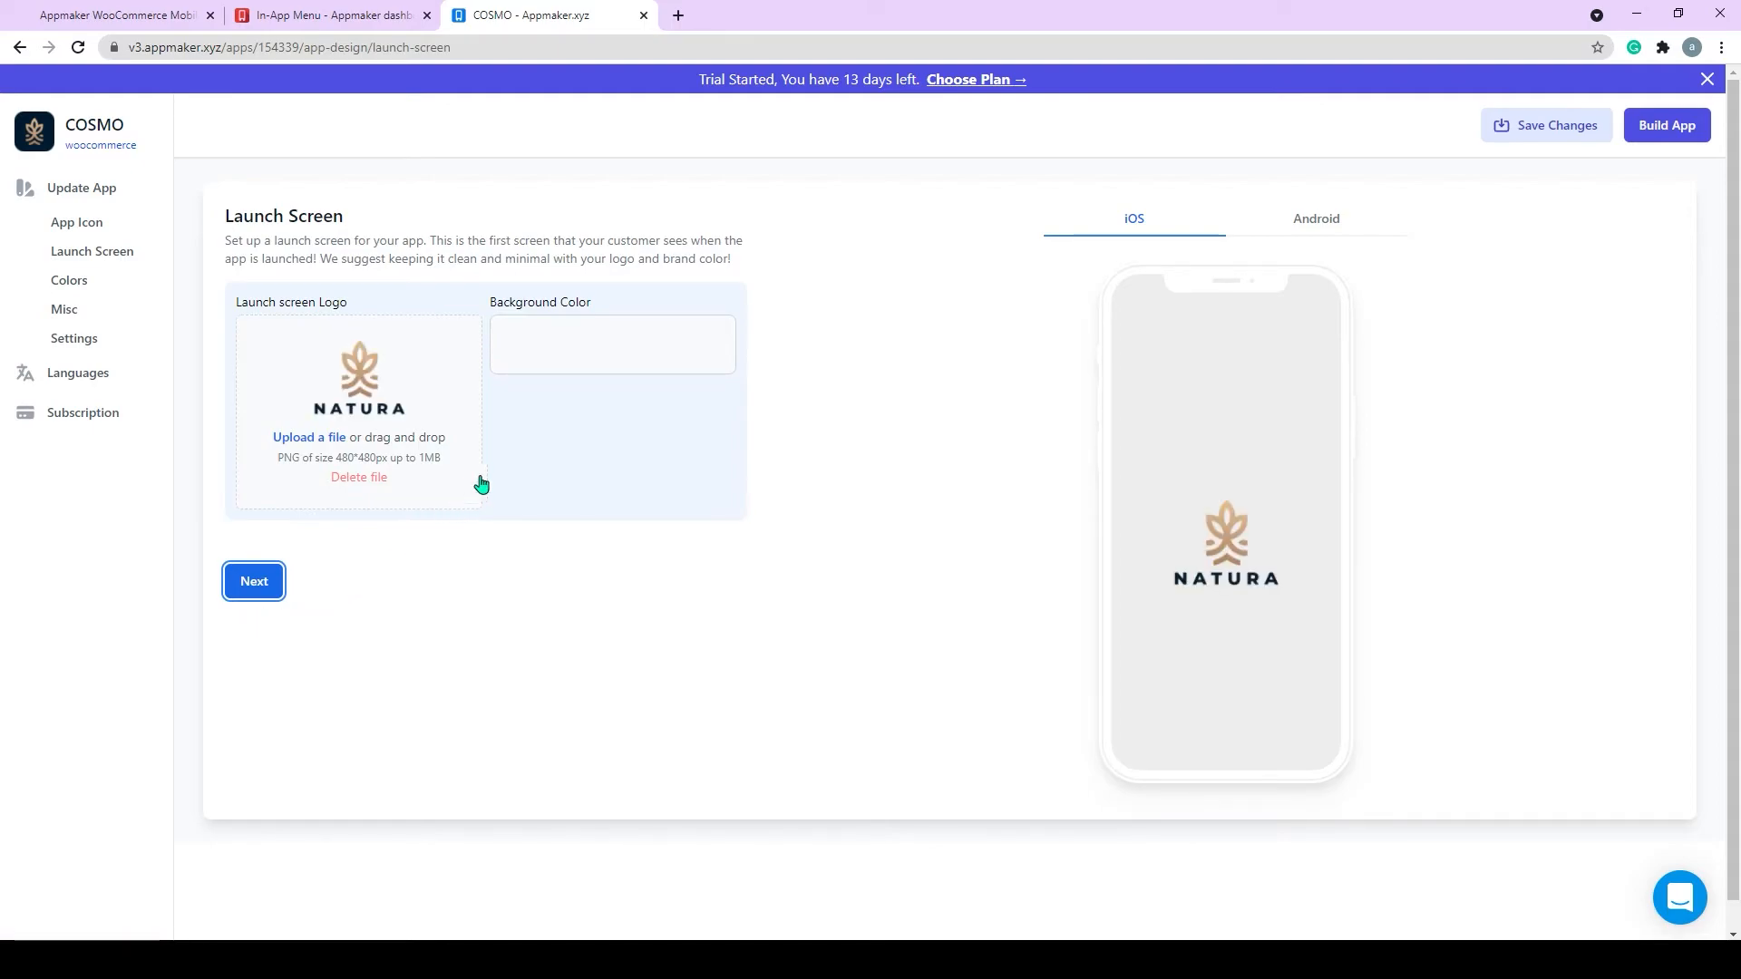
left_click(613, 374)
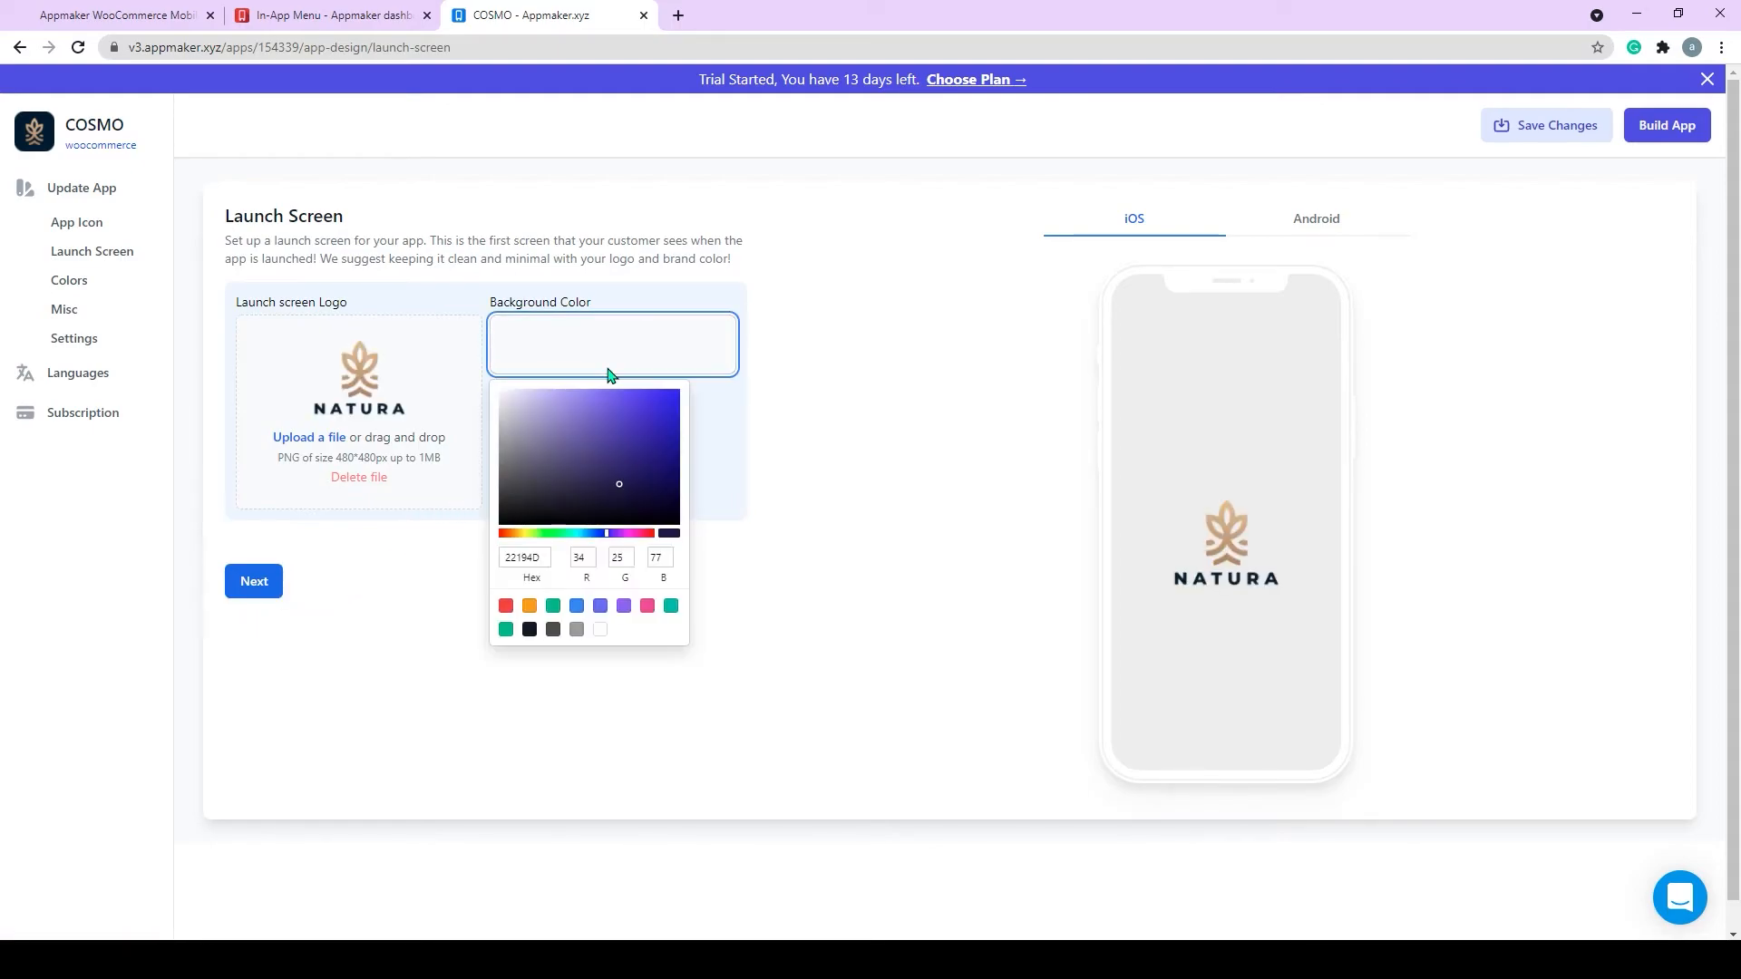
left_click(261, 581)
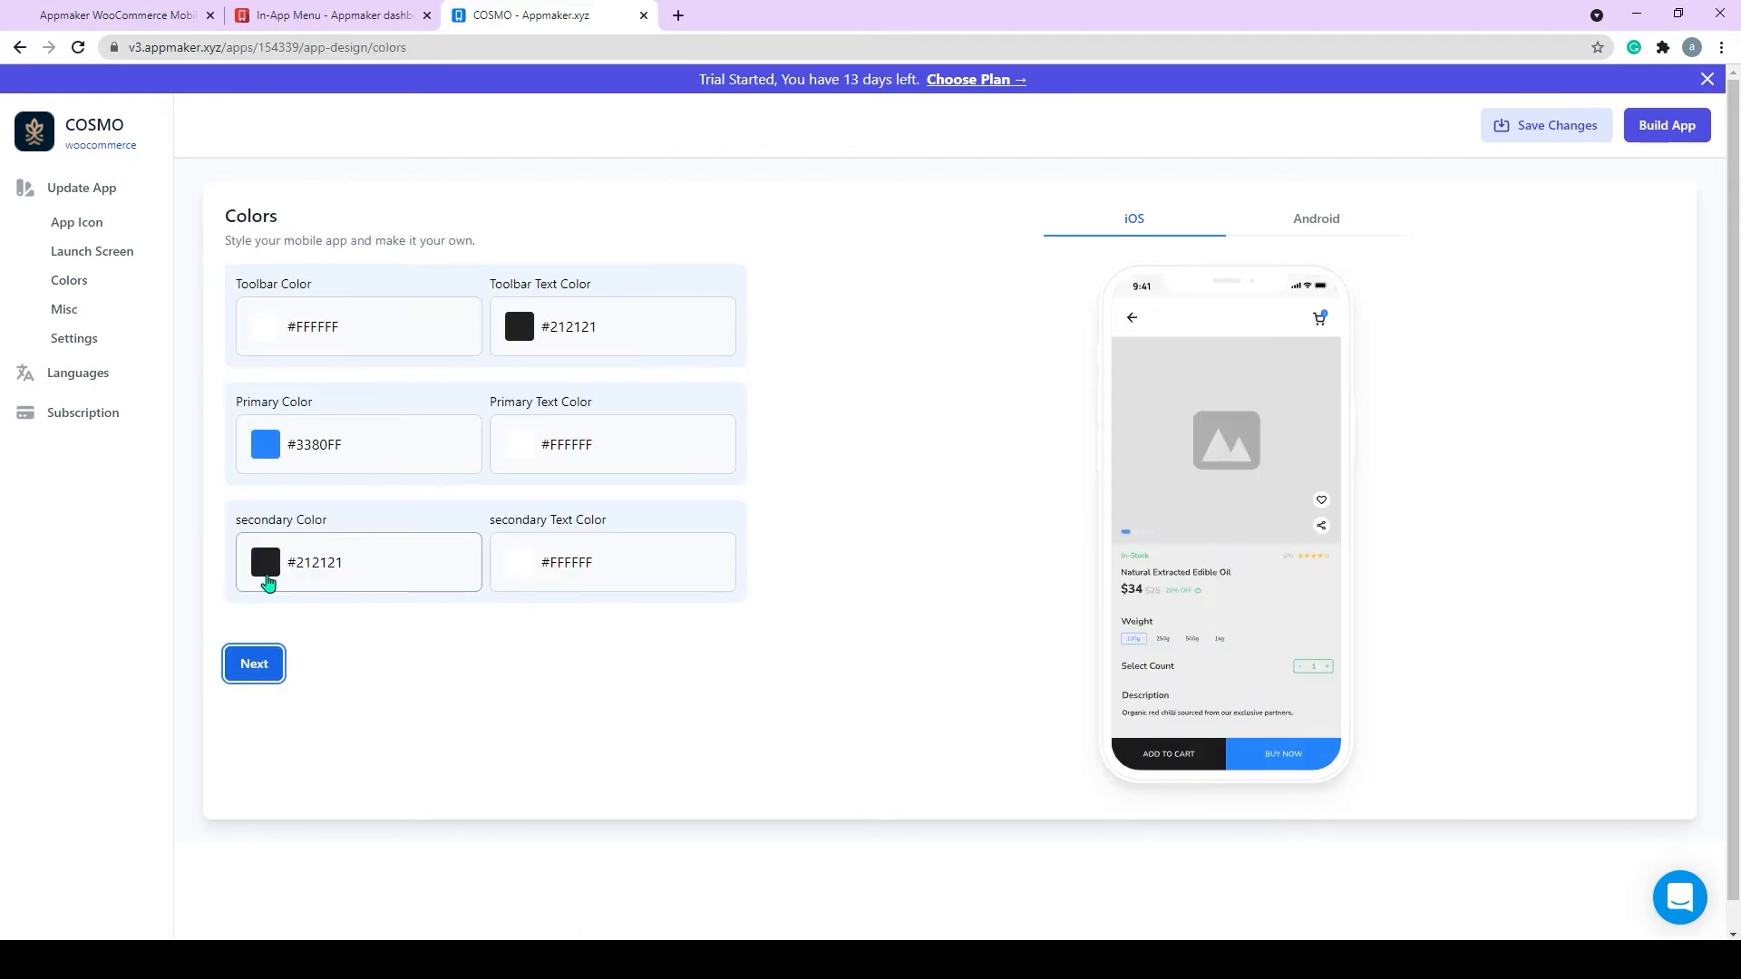
left_click(277, 464)
left_click(295, 423)
left_click(299, 324)
left_click(305, 325)
left_click(531, 324)
left_click(524, 325)
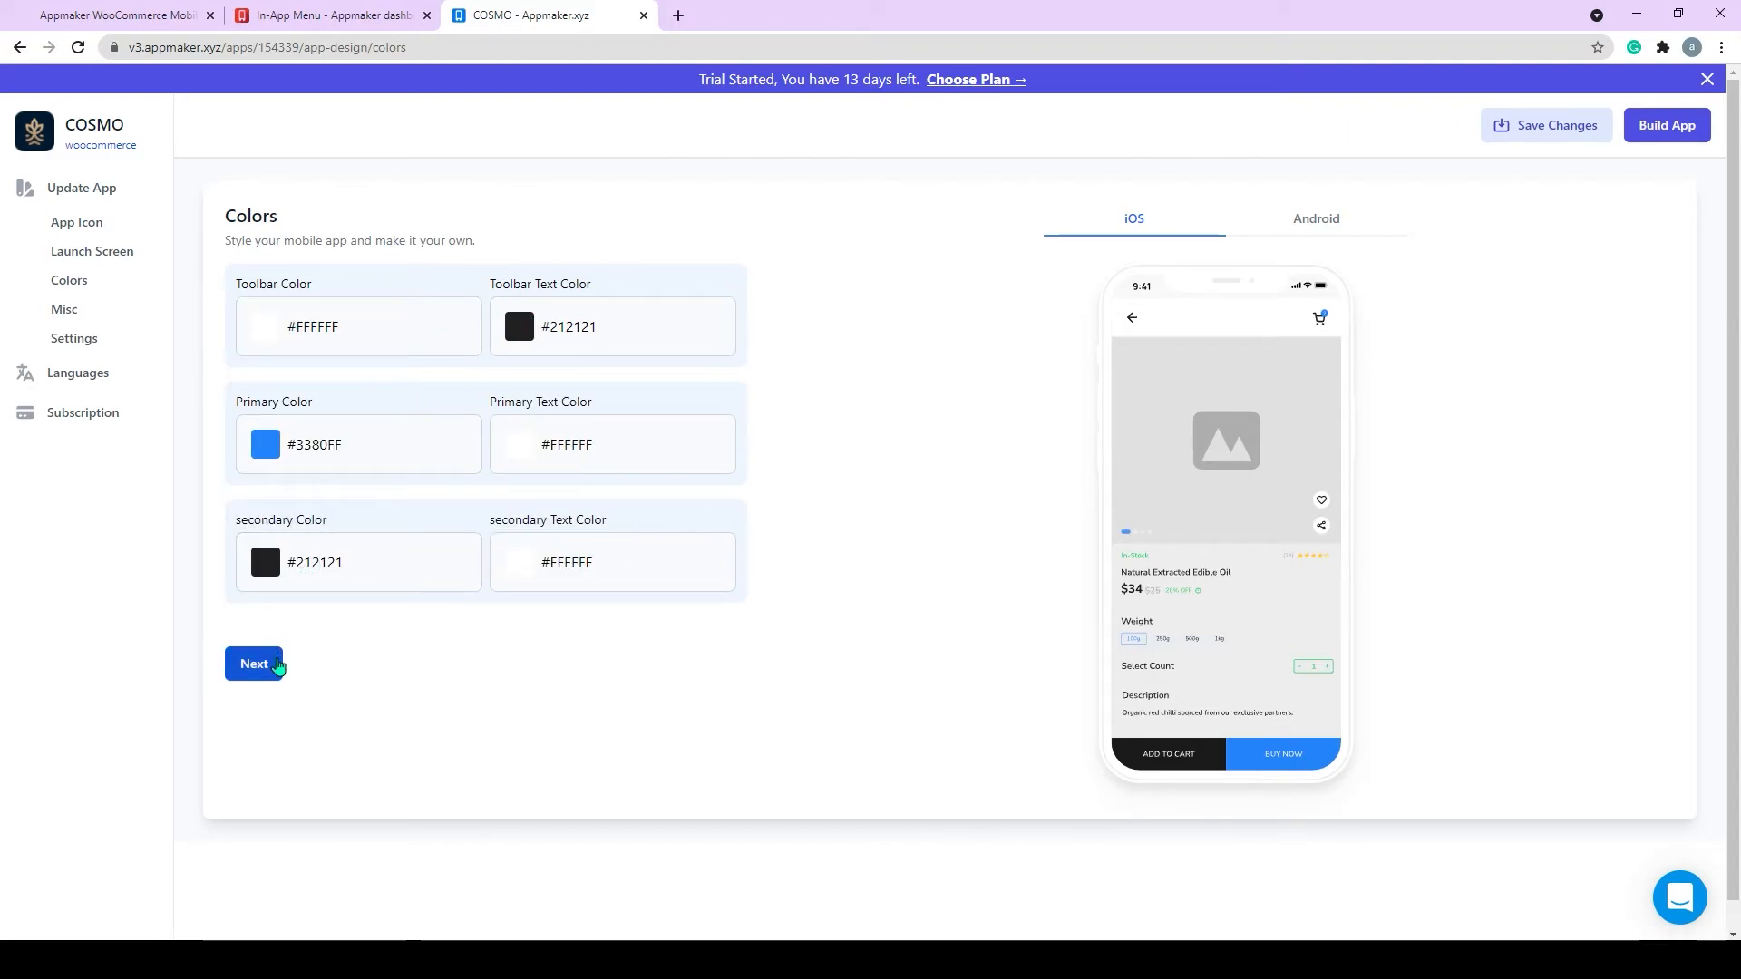
left_click(256, 664)
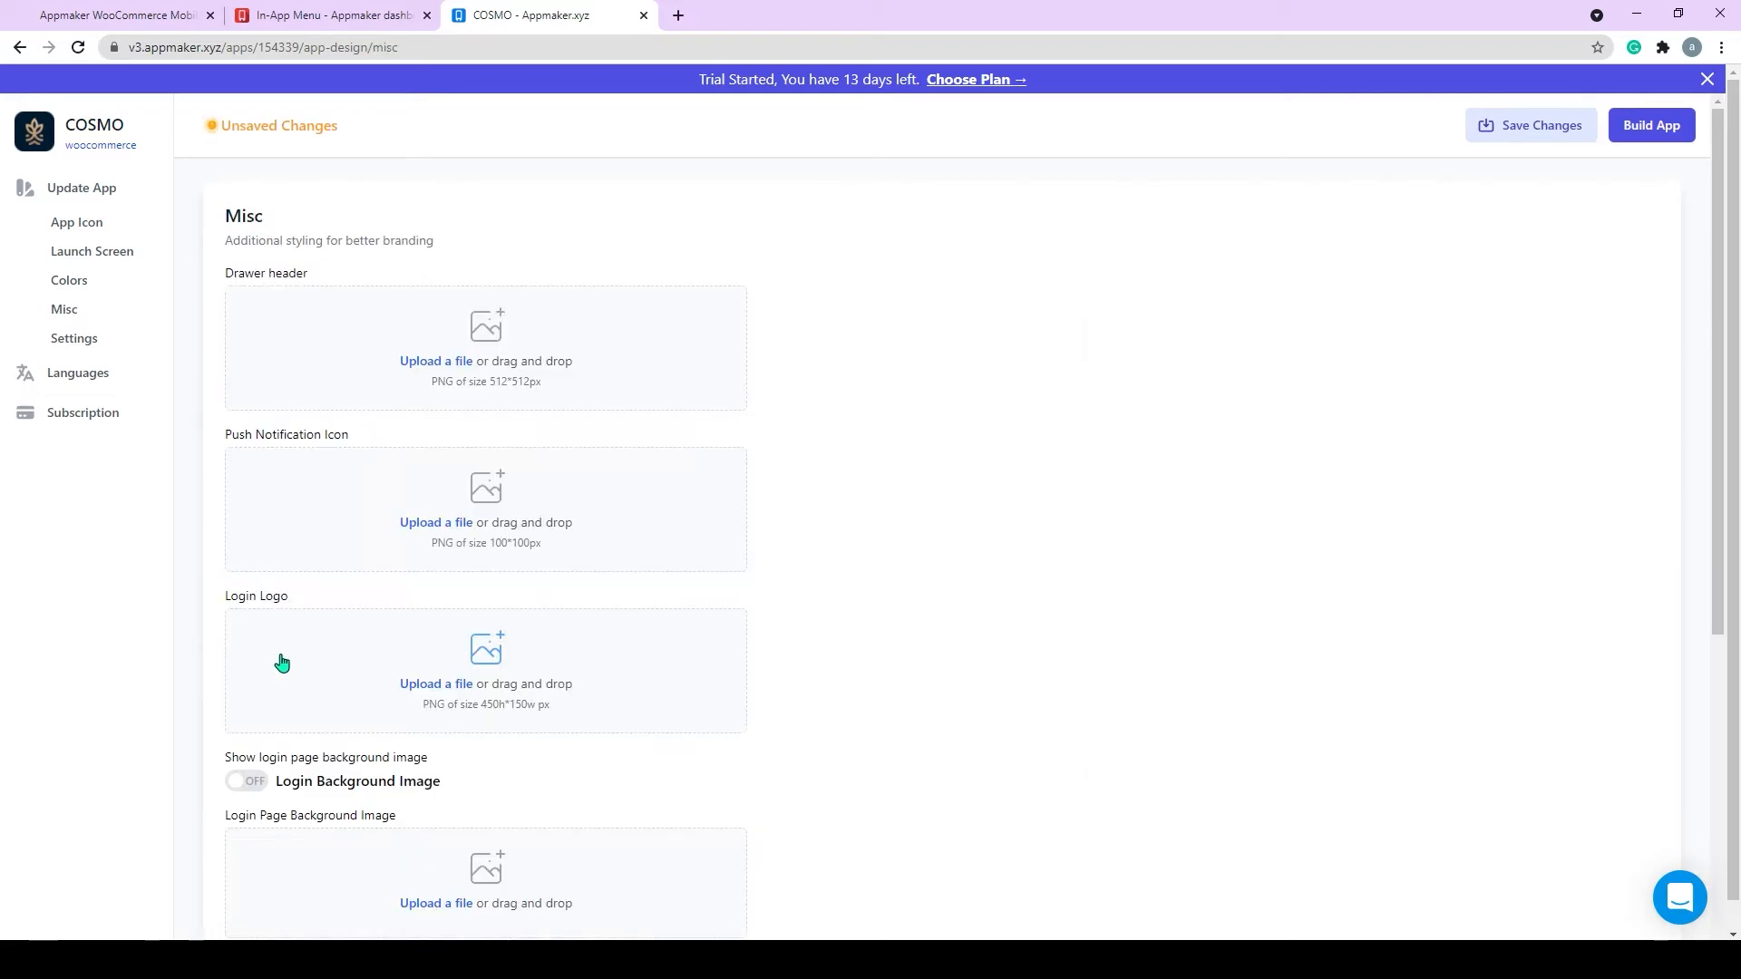
Upload login-page-logo as the drawer header and Push-icon as the push notification icon.
left_click(494, 335)
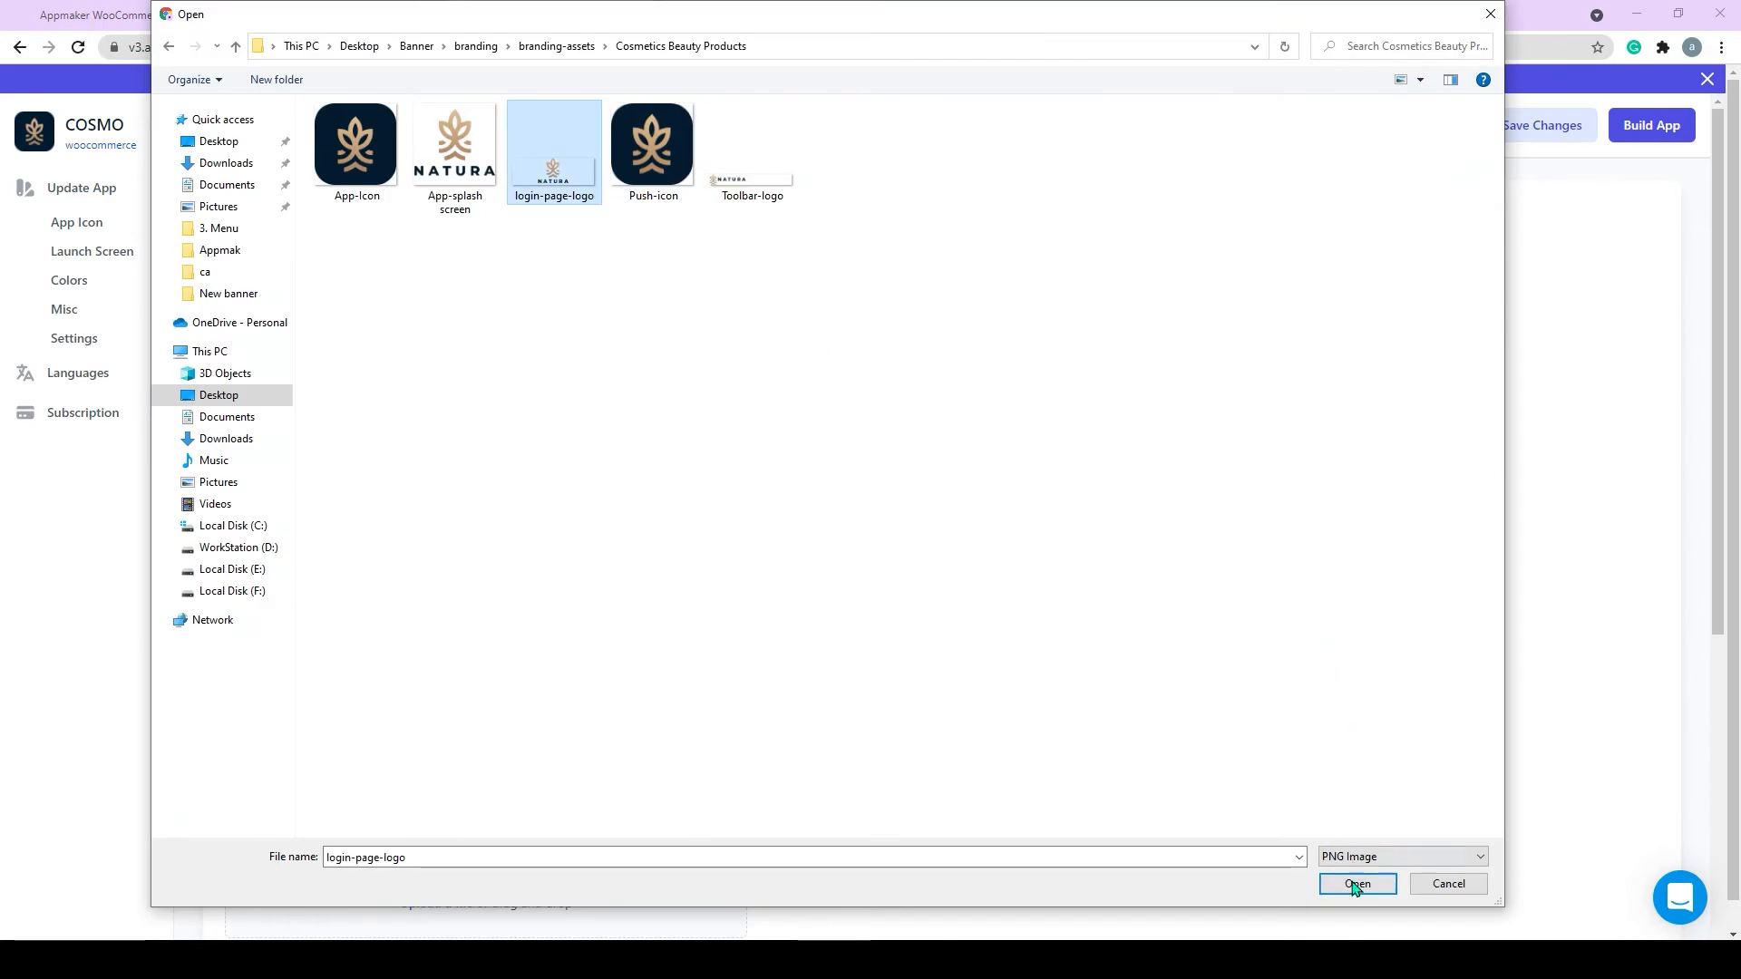
left_click(1349, 882)
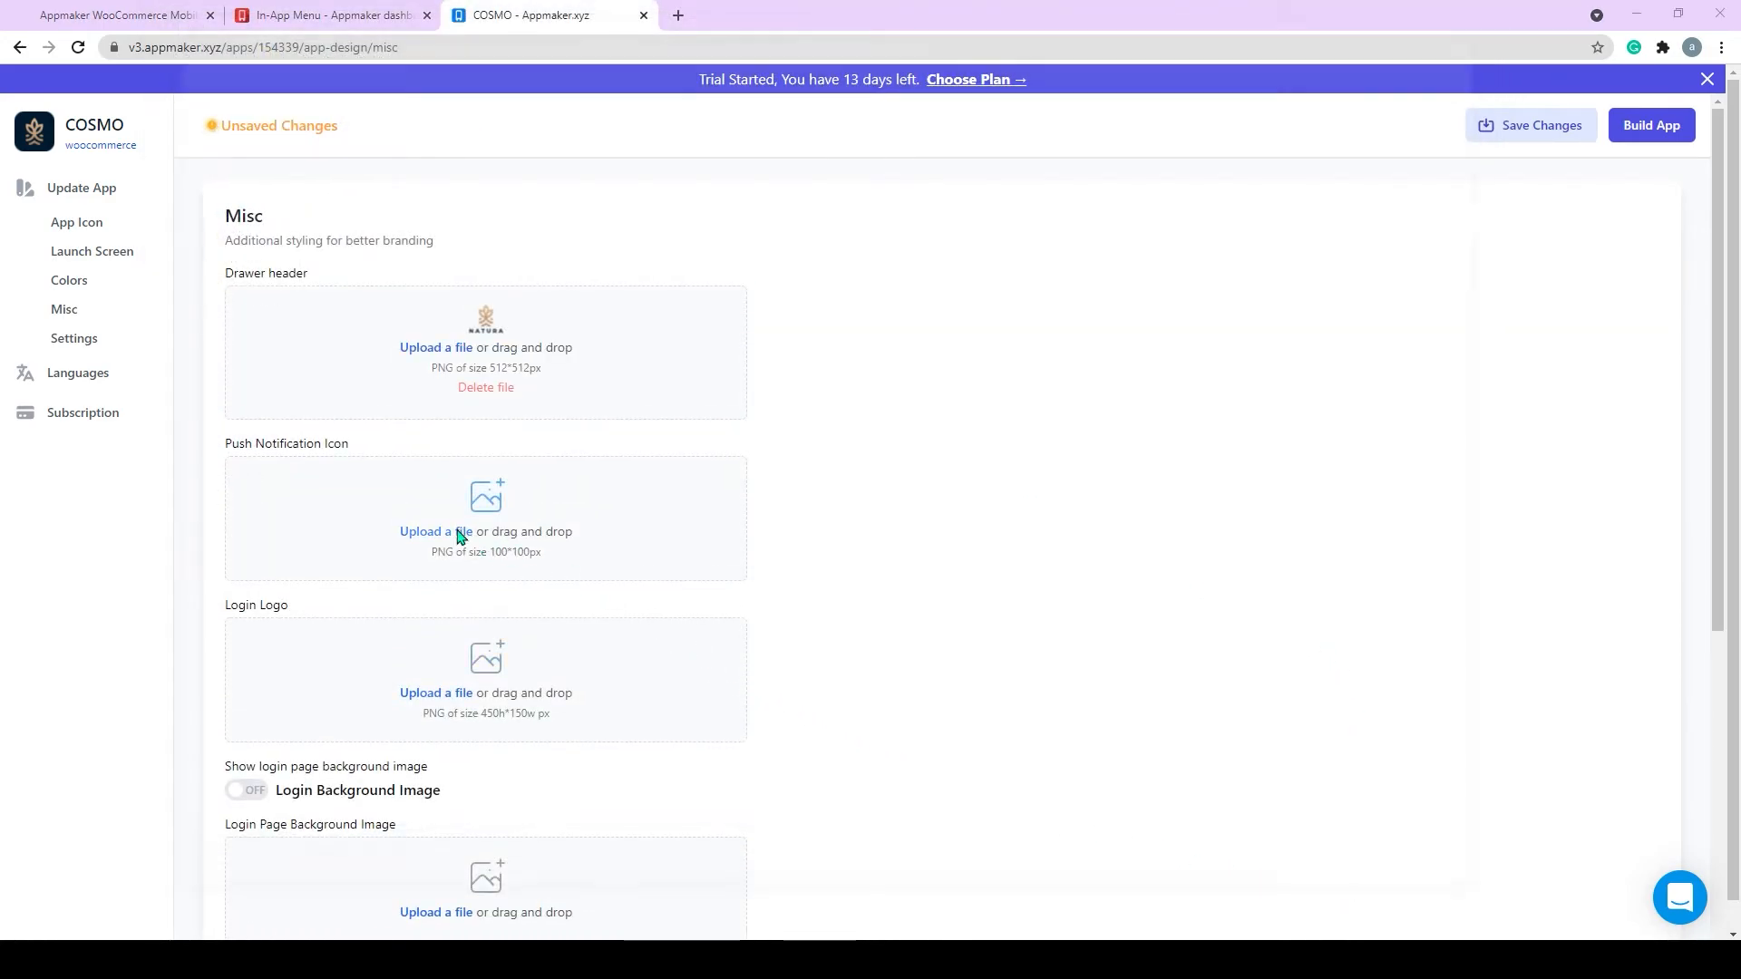
left_click(477, 540)
left_click(651, 150)
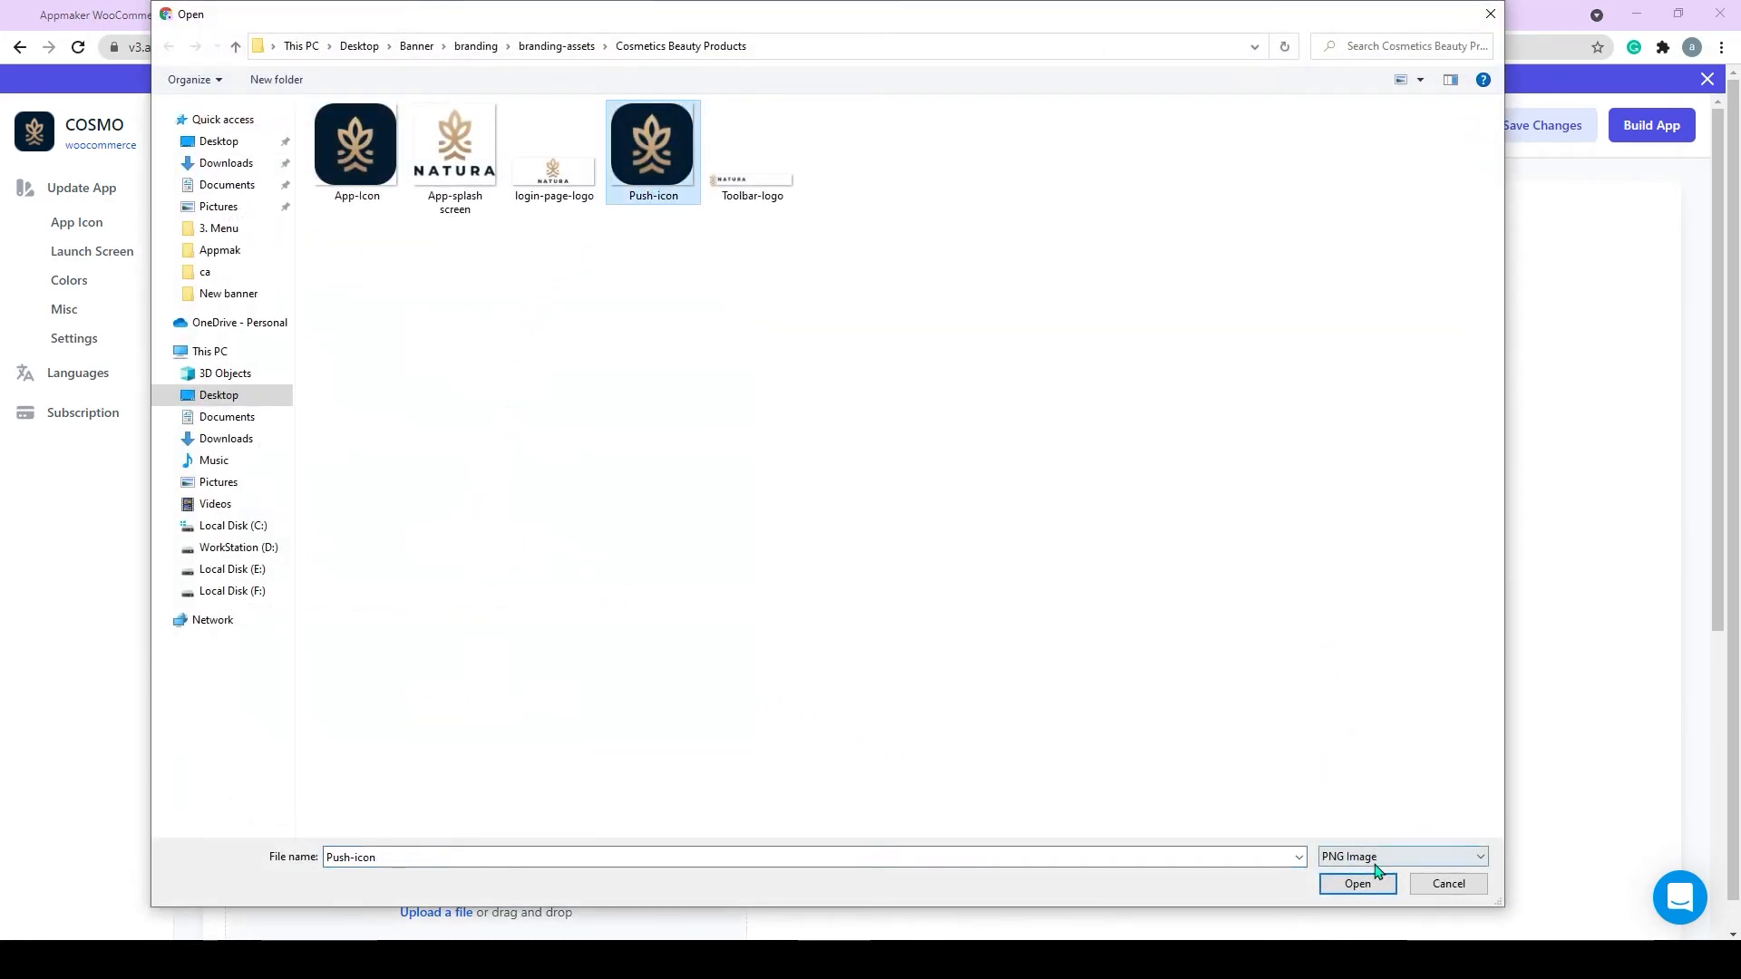
left_click(1357, 883)
Upload login-page-logo as the login logo.
left_click(536, 750)
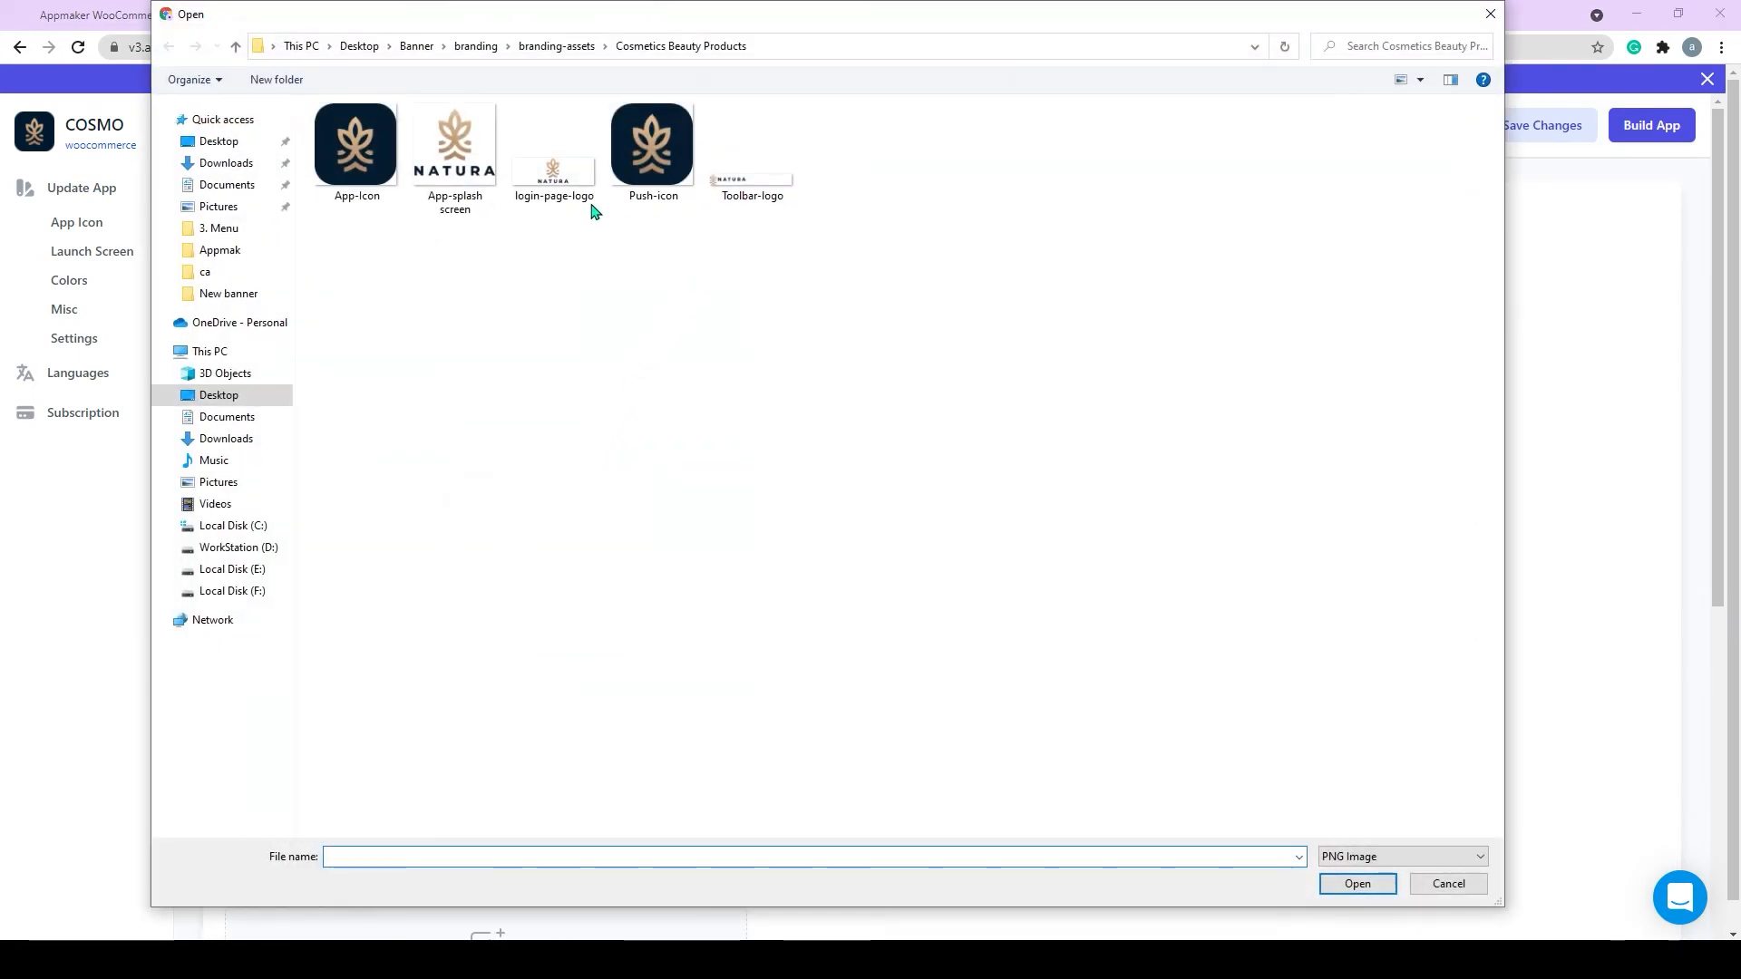
left_click(553, 168)
left_click(1358, 883)
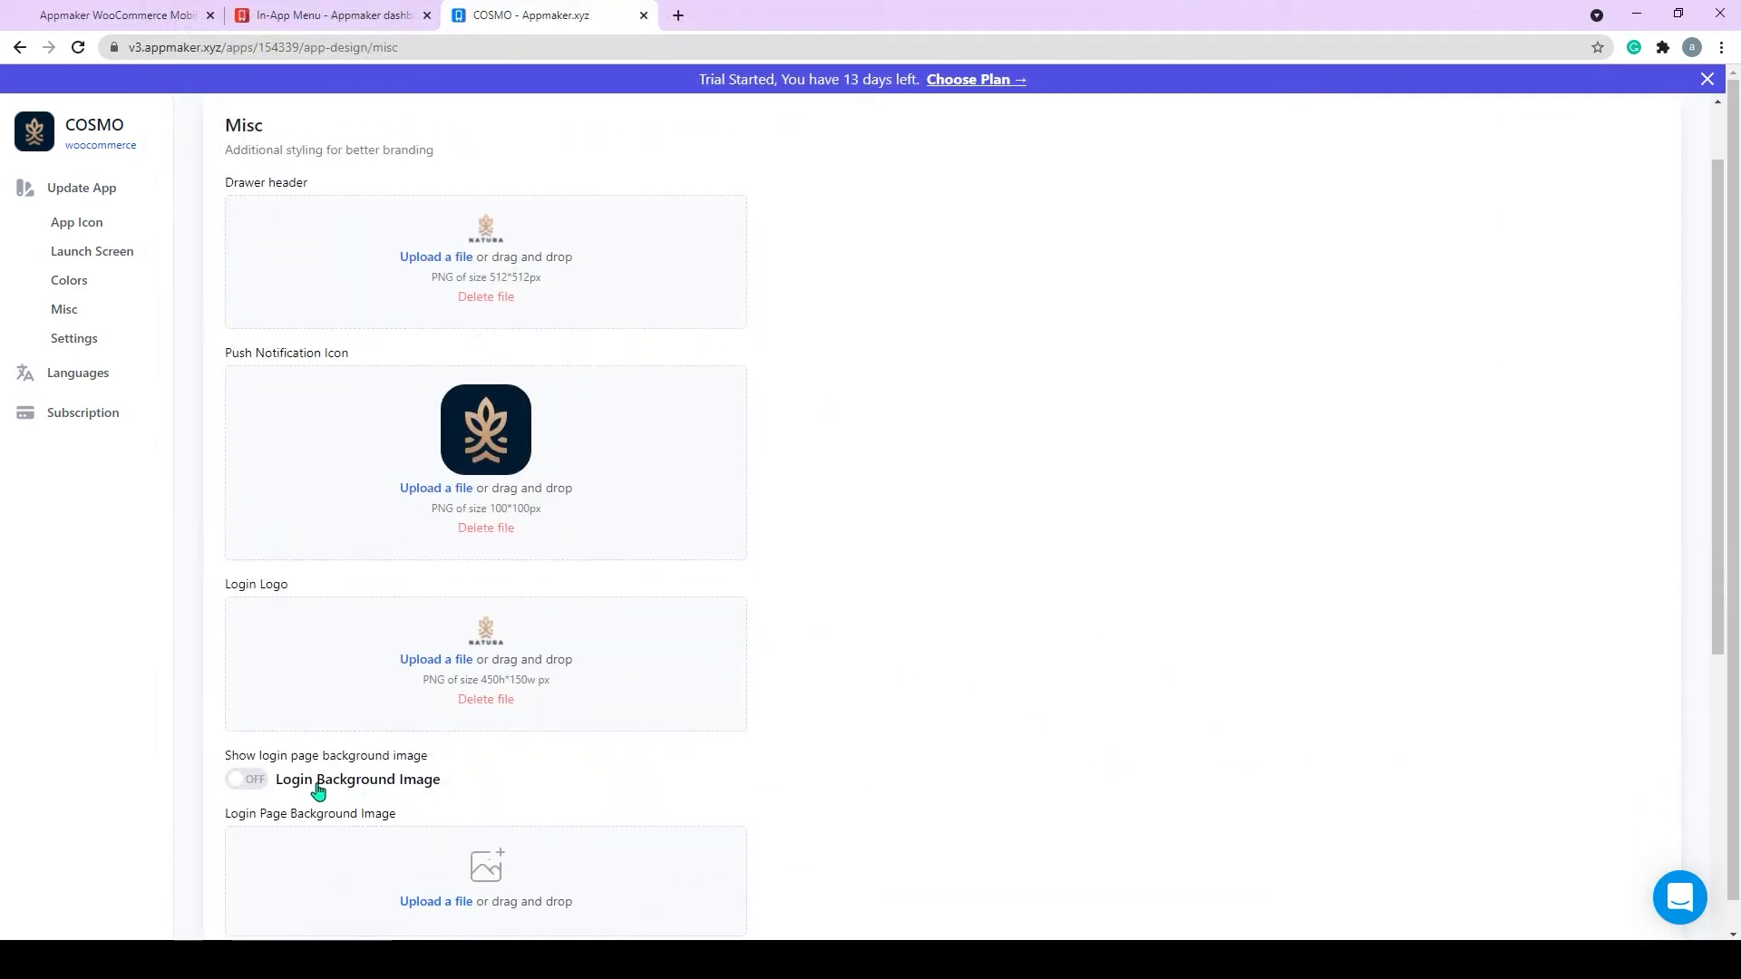
Enable the toolbar logo and upload its image, turn on the login page background image, and continue to the app's core settings.
scroll(388, 777, "down", 2)
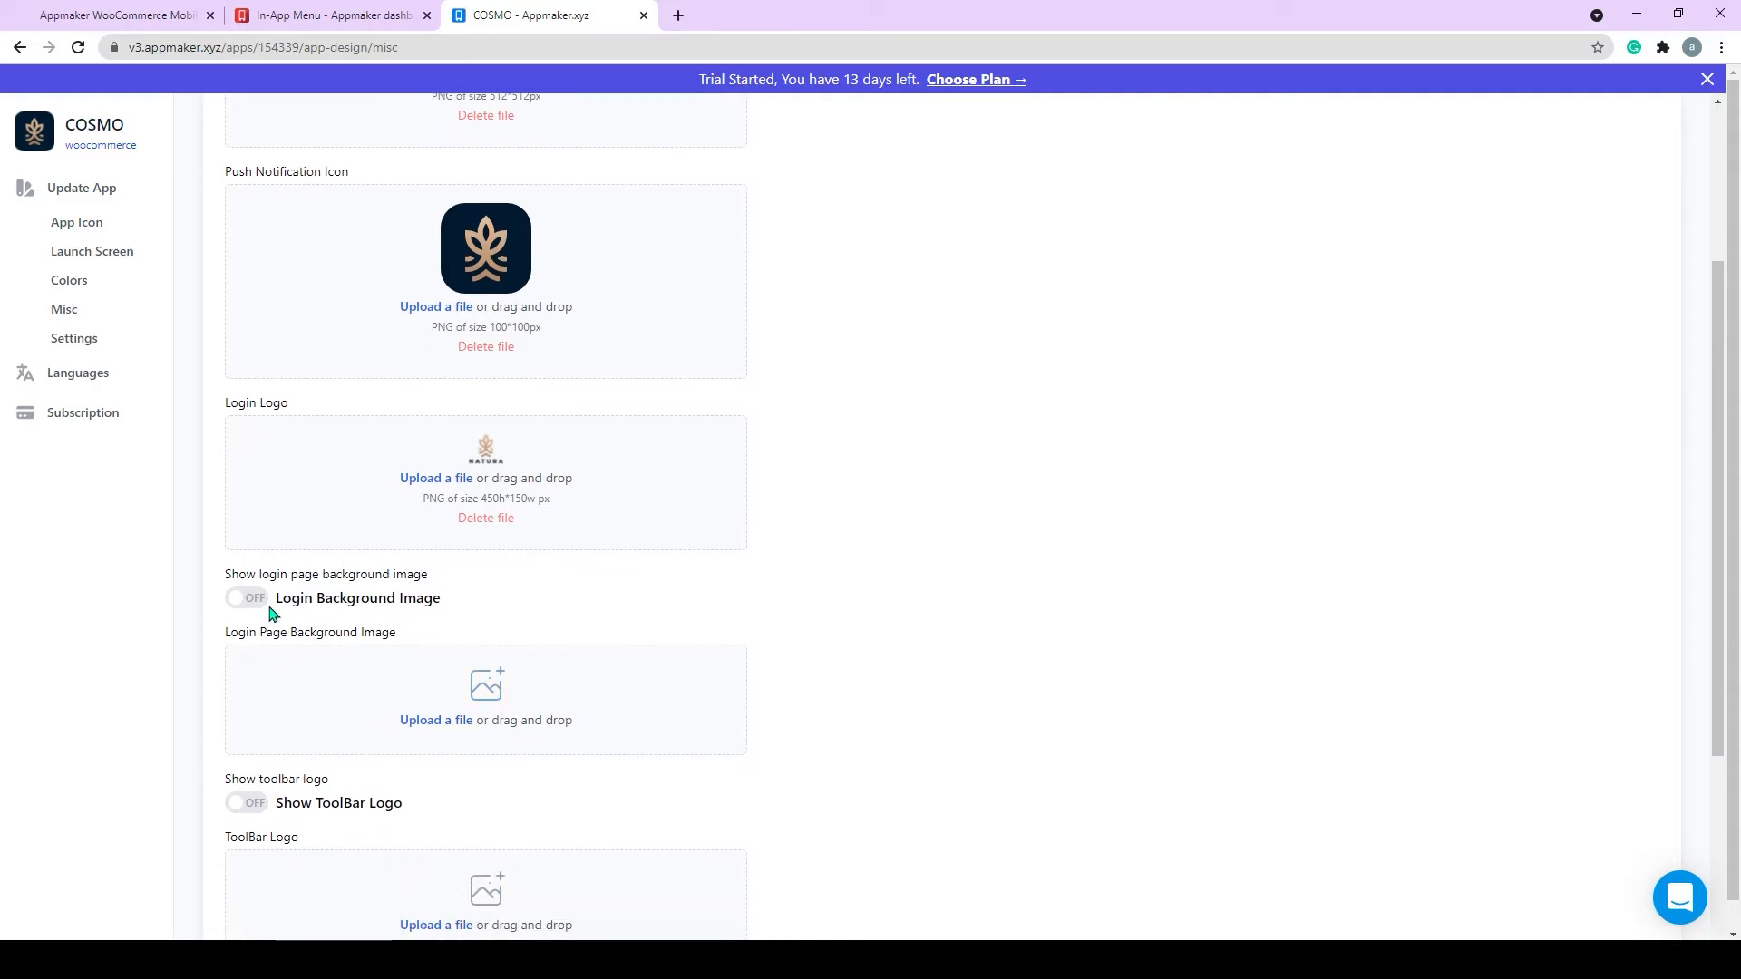
left_click(272, 804)
left_click(458, 581)
left_click(759, 175)
left_click(1357, 883)
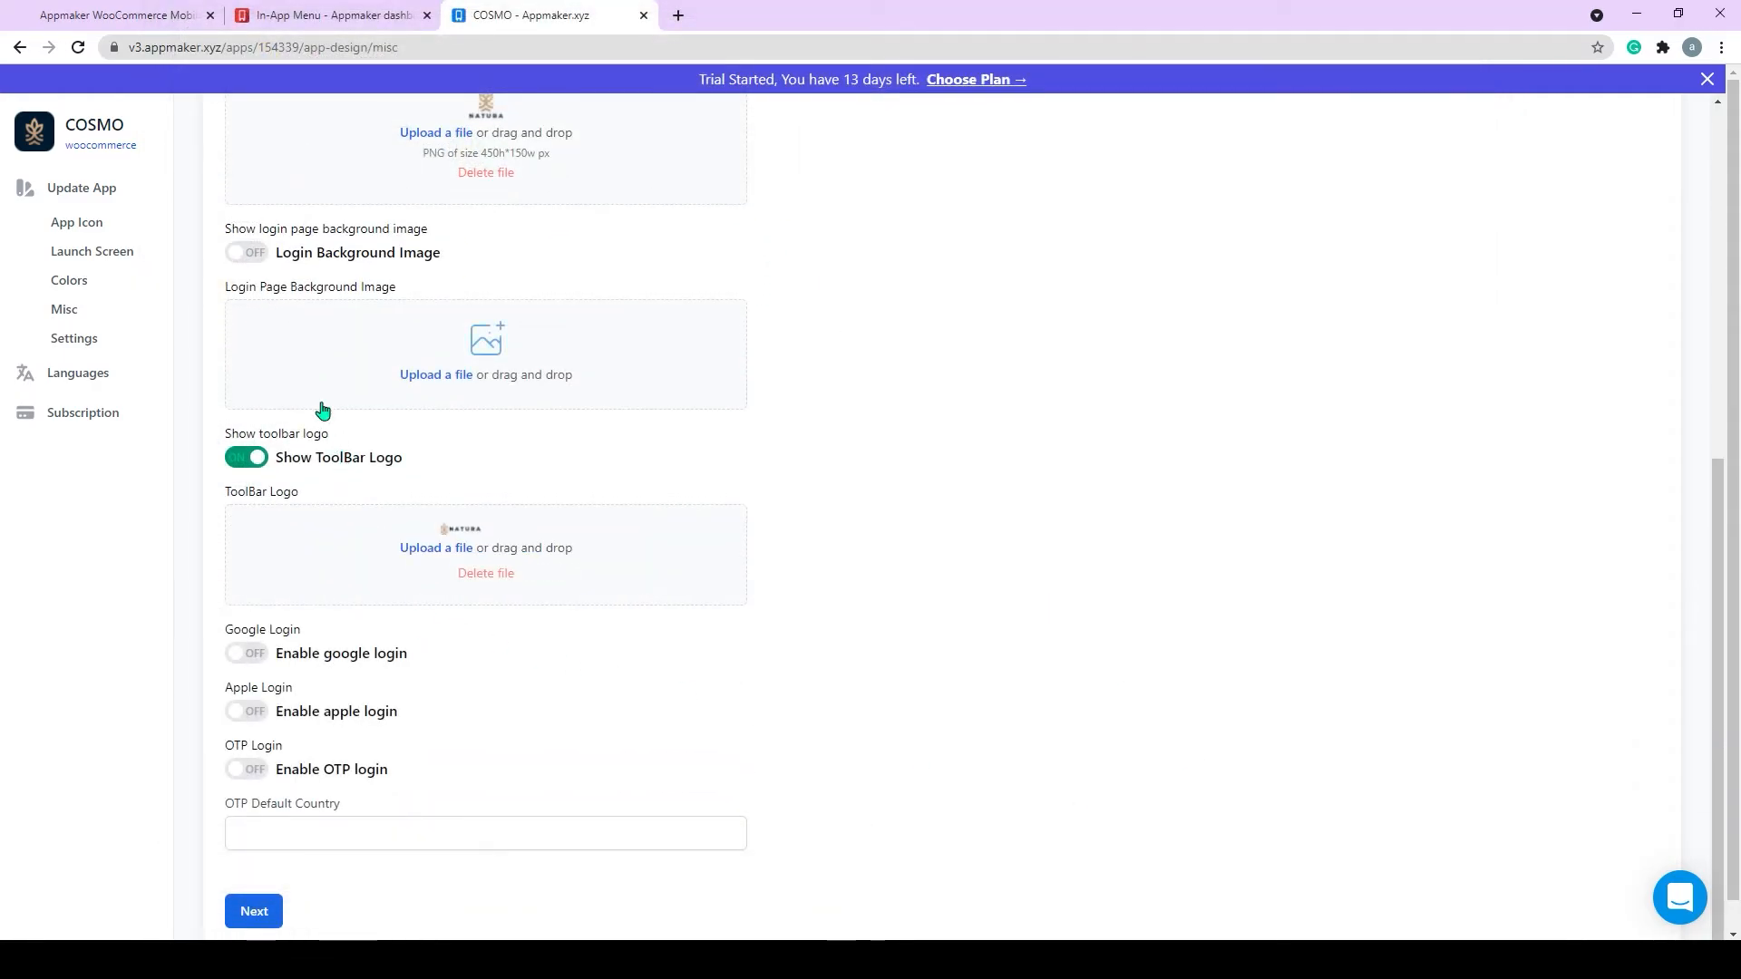
left_click(252, 252)
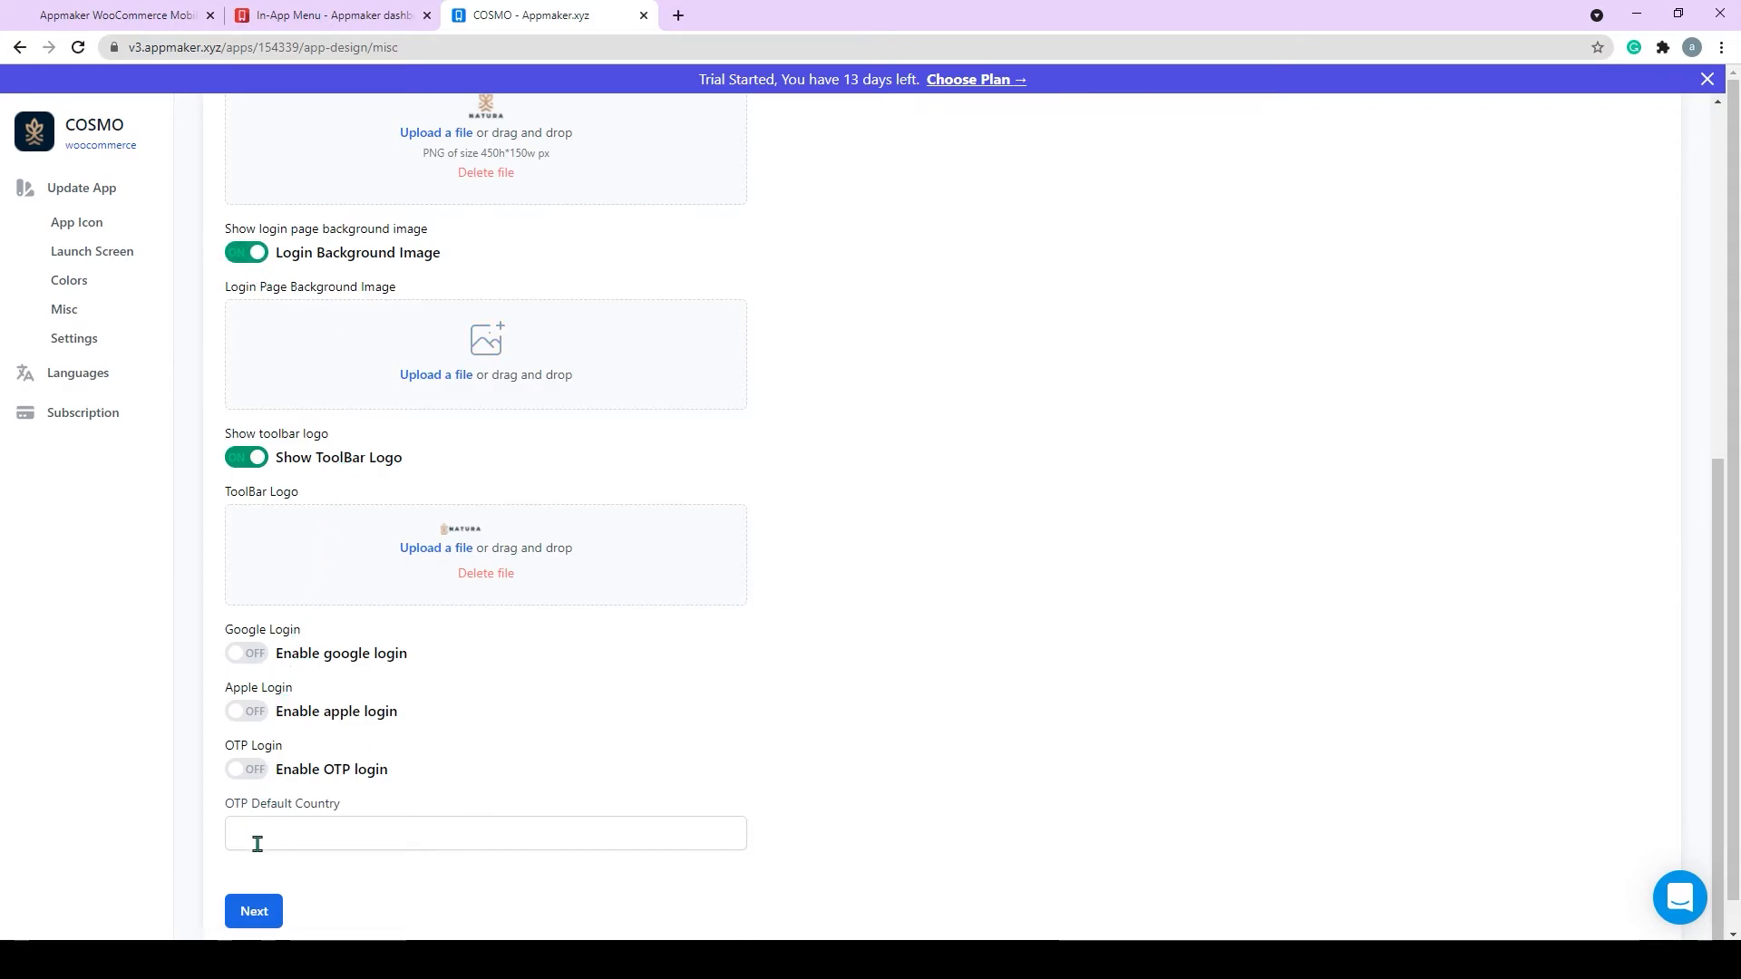
left_click(267, 912)
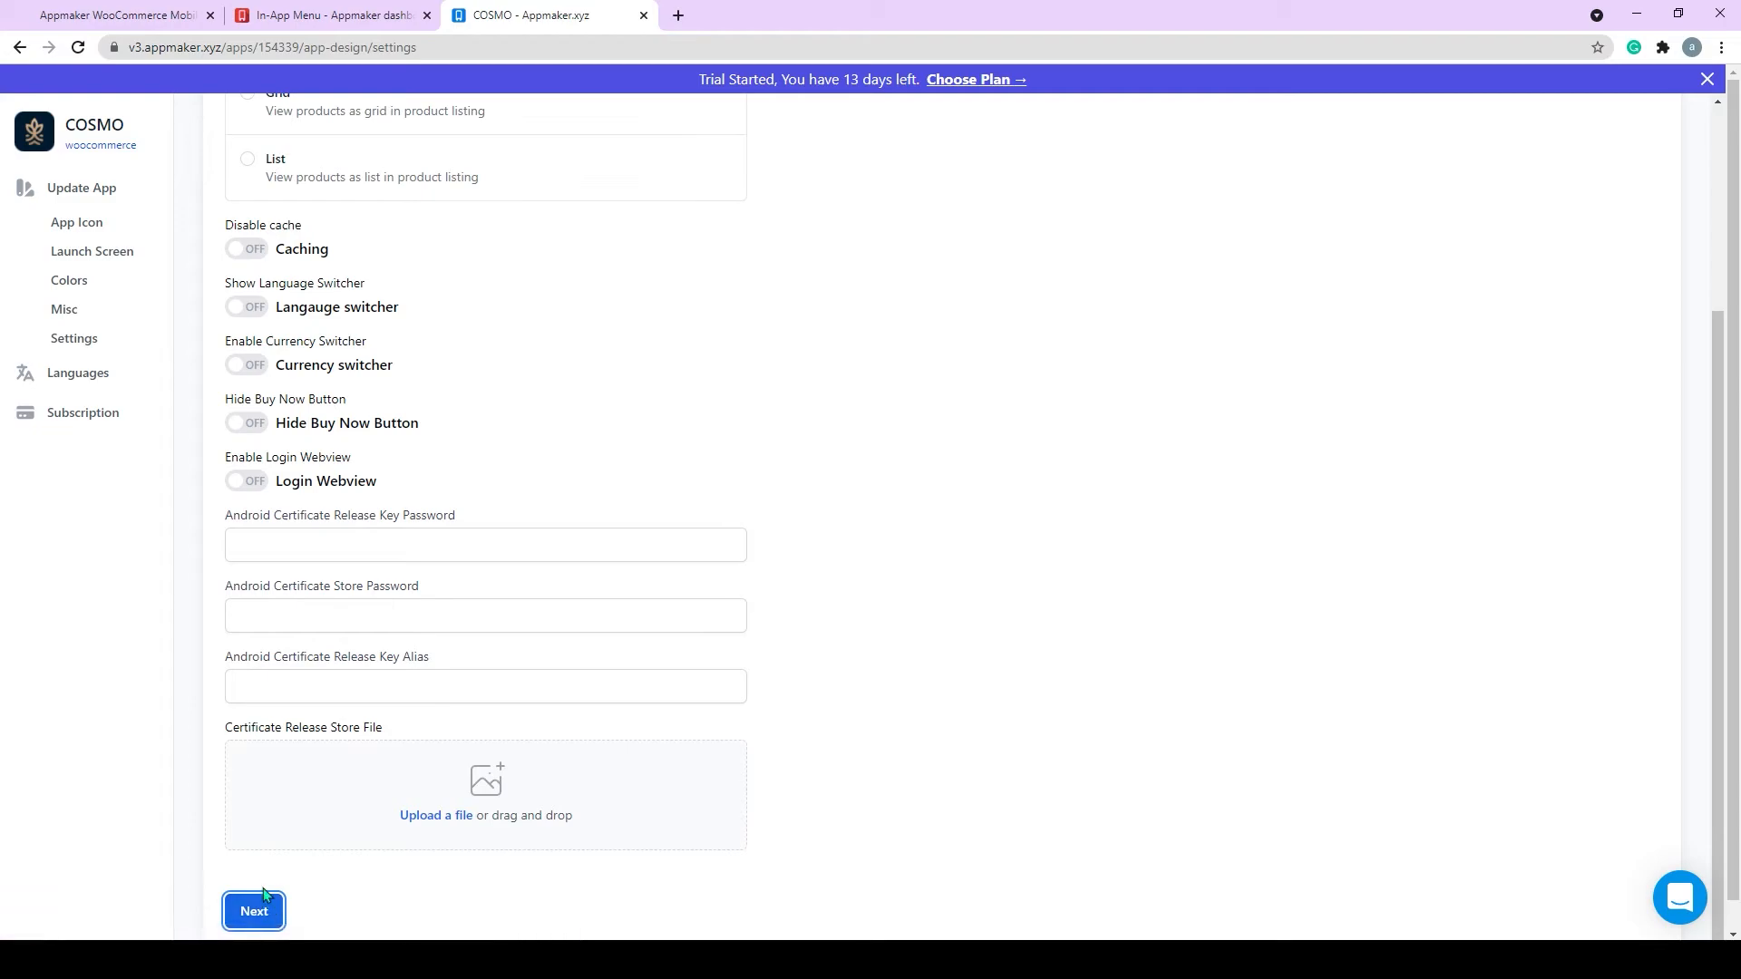
Enable Grocery Mode, the language switcher and the currency switcher for the app.
left_click(252, 299)
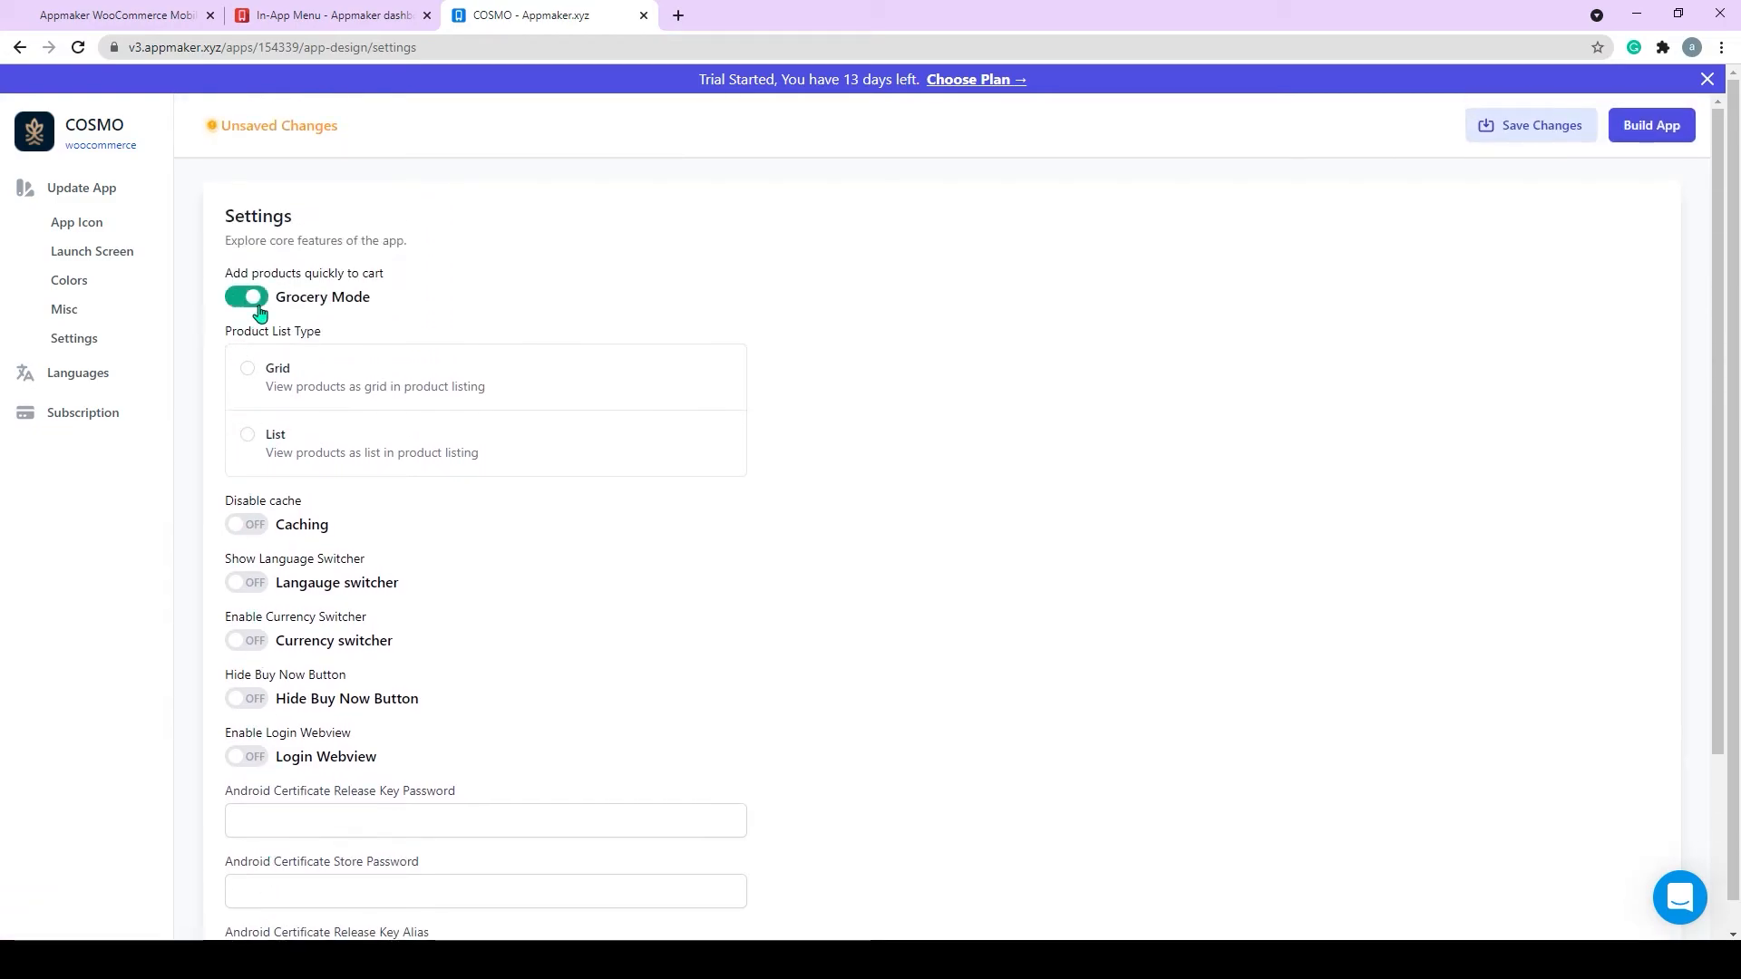
left_click(258, 584)
left_click(259, 639)
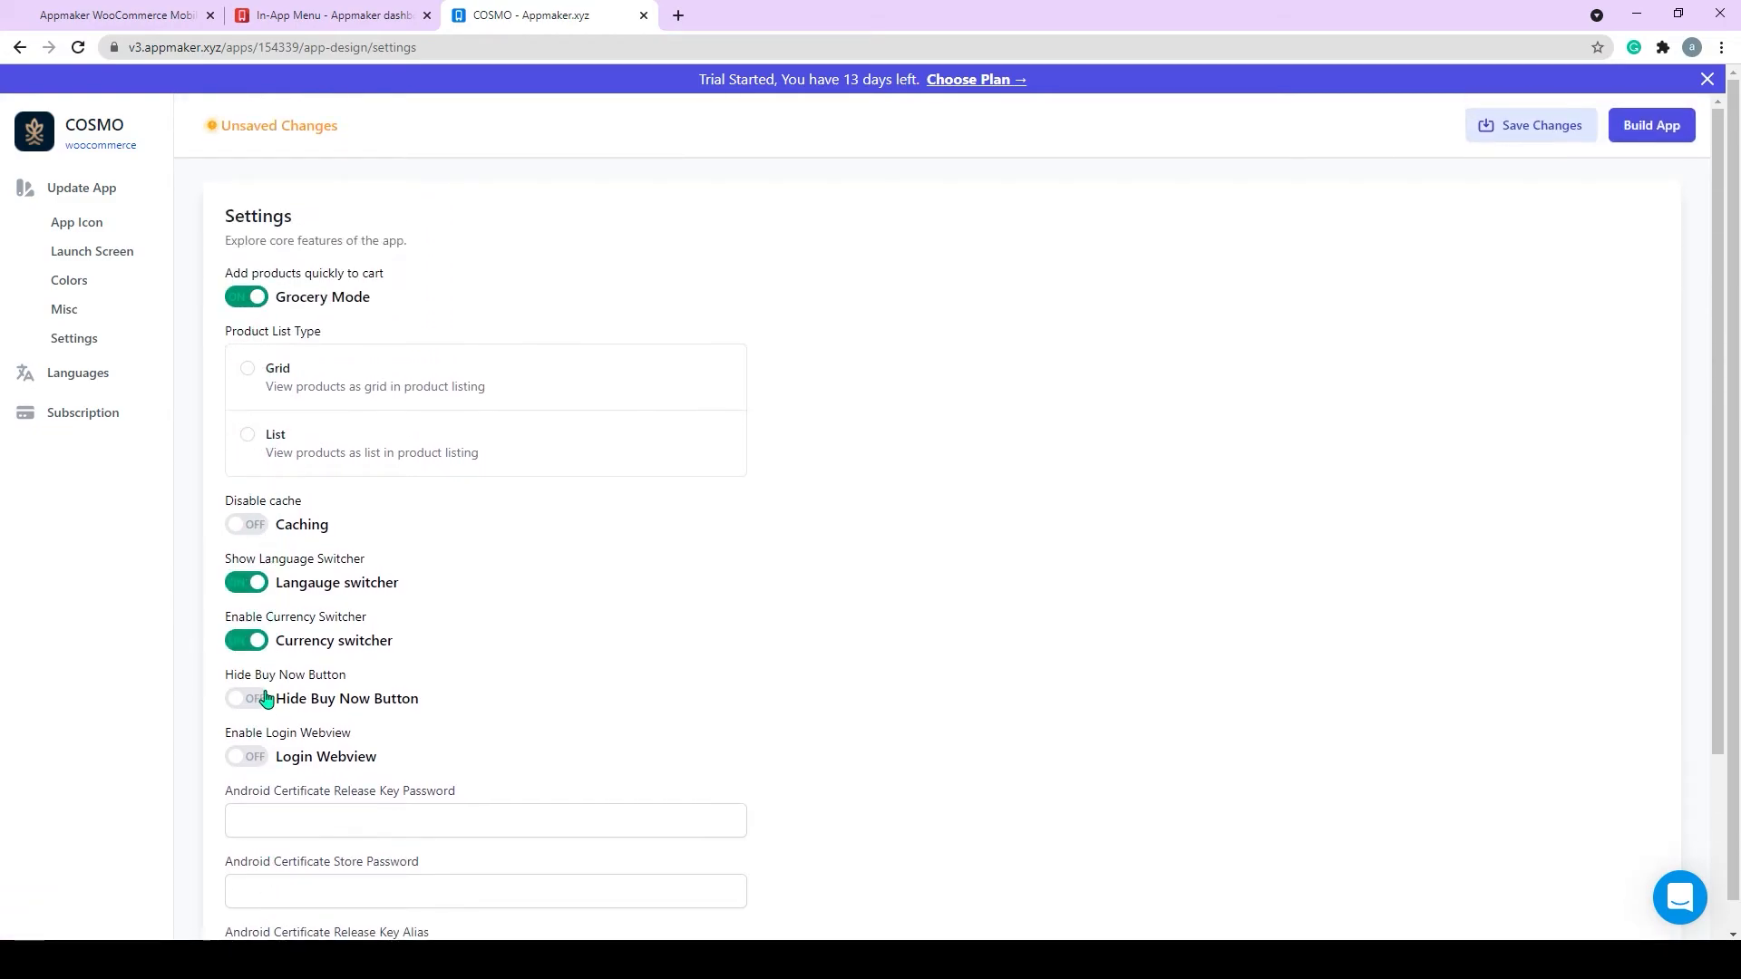
scroll(253, 766, "down", 2)
scroll(255, 767, "down", 1)
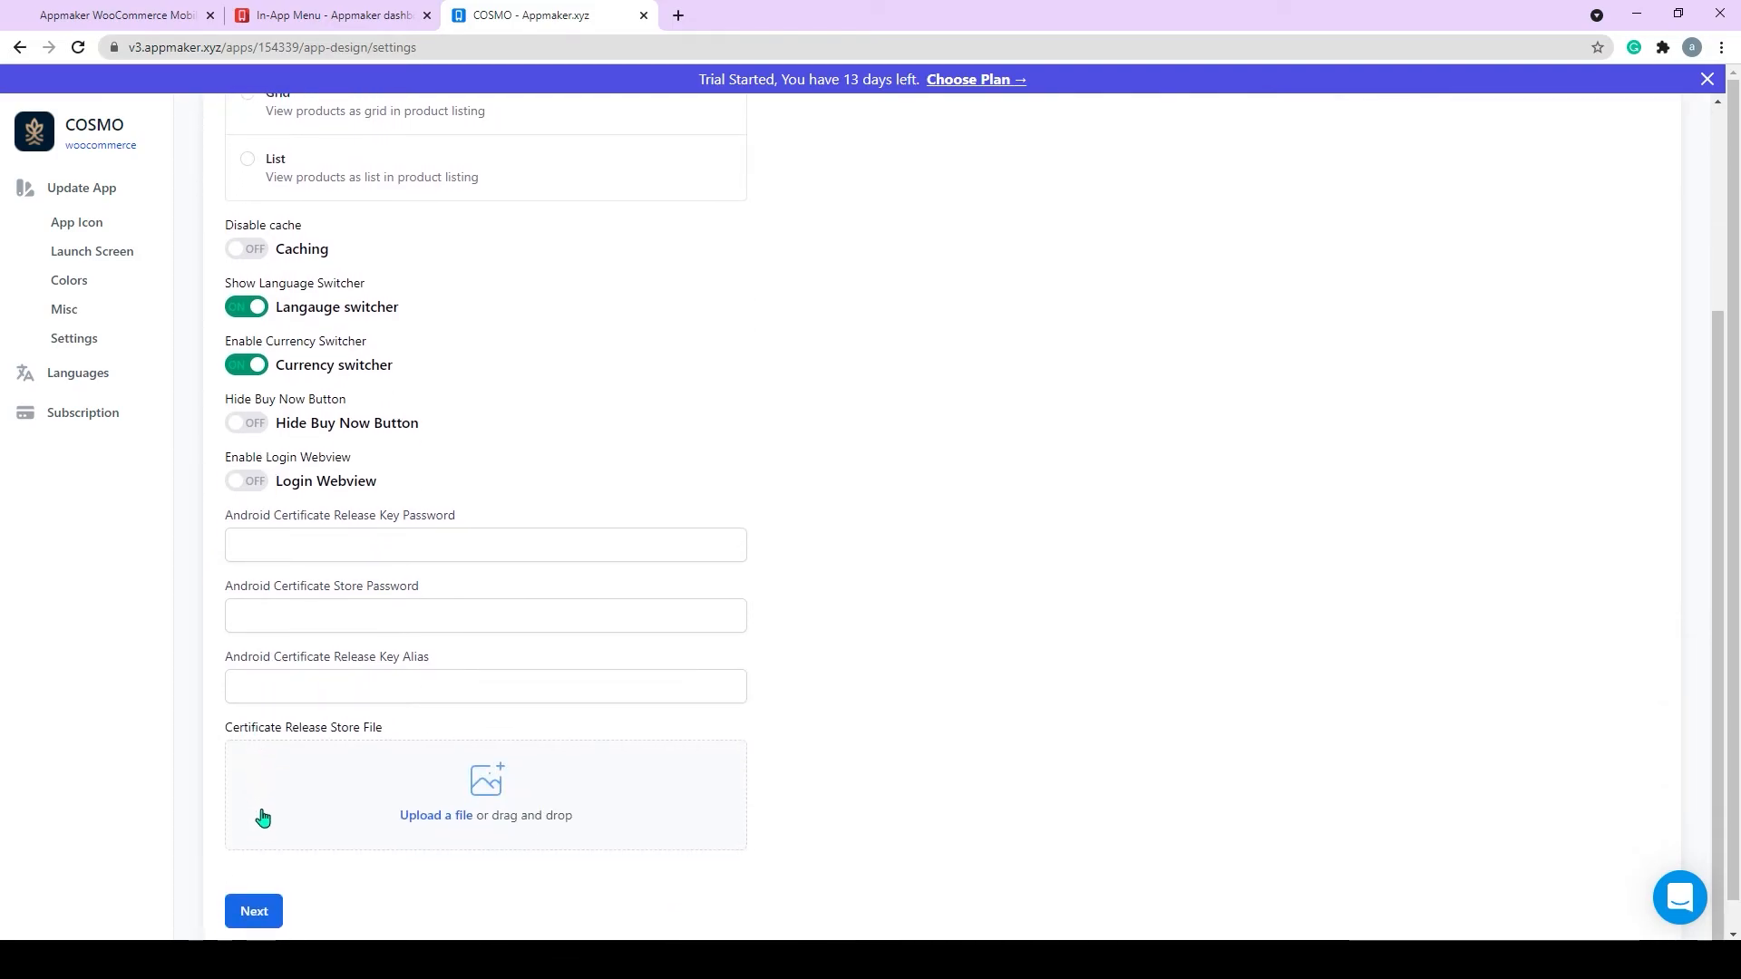
left_click(253, 911)
scroll(267, 903, "down", 2)
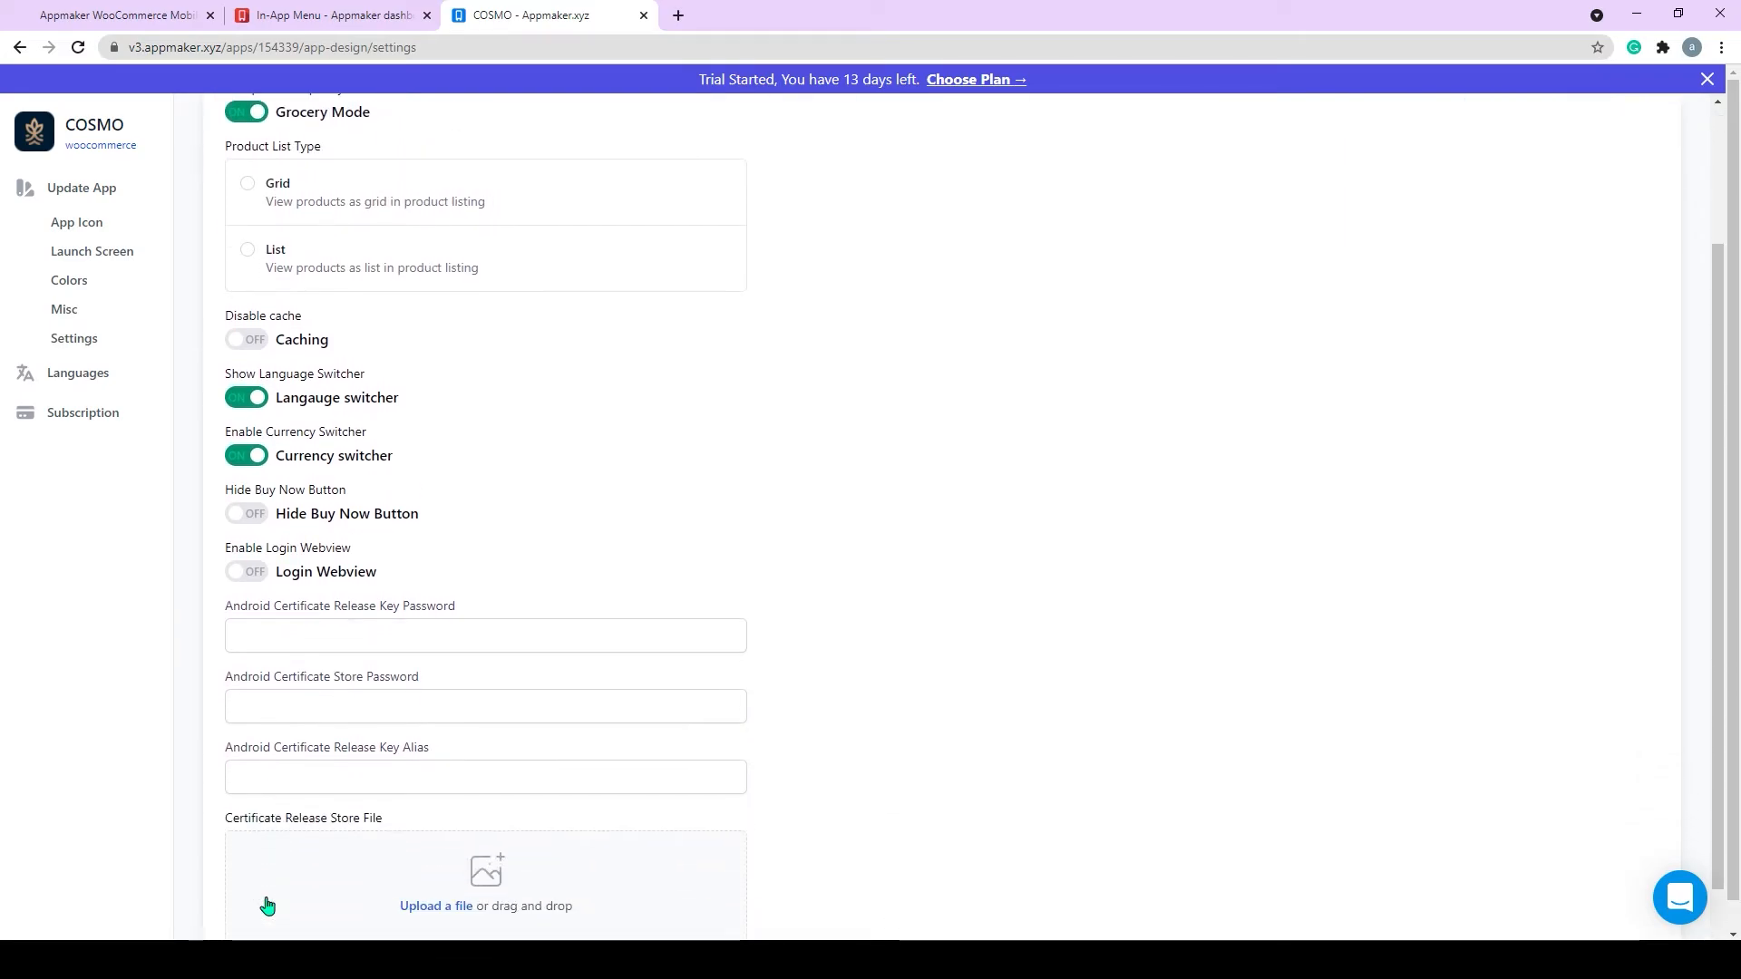
scroll(268, 904, "down", 1)
Select Spanish; Castilian in the app's languages to load its translations, and start building the app.
left_click(105, 381)
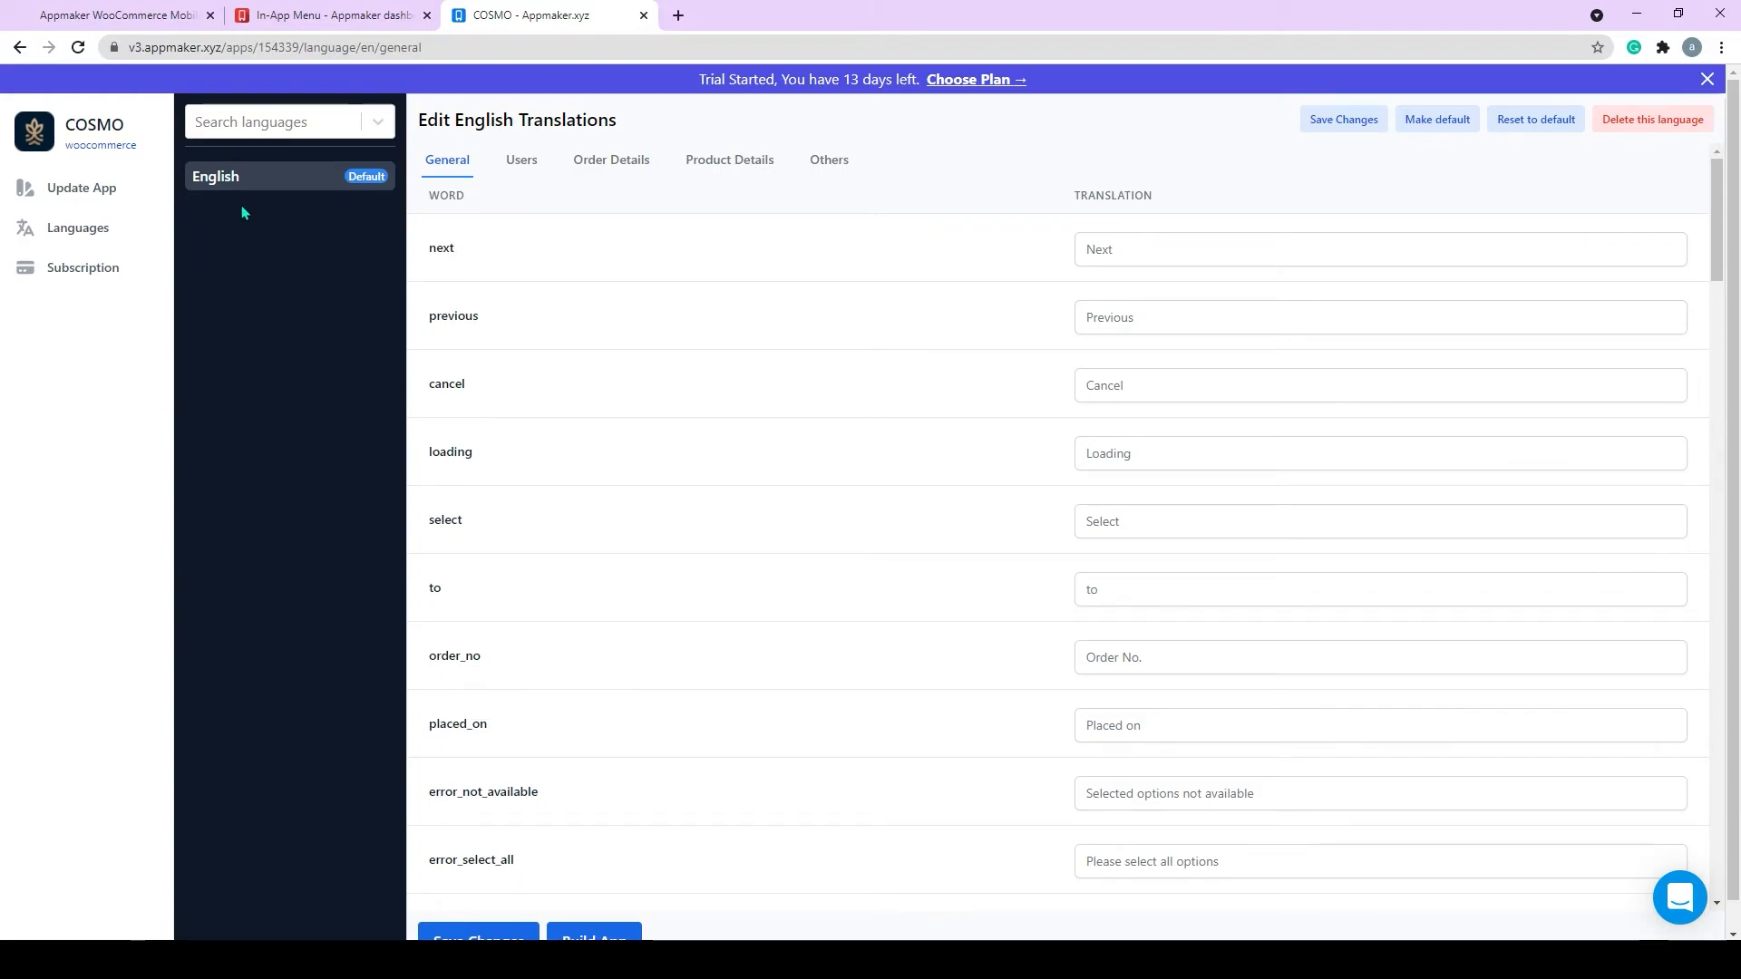
left_click(378, 127)
type("spanish")
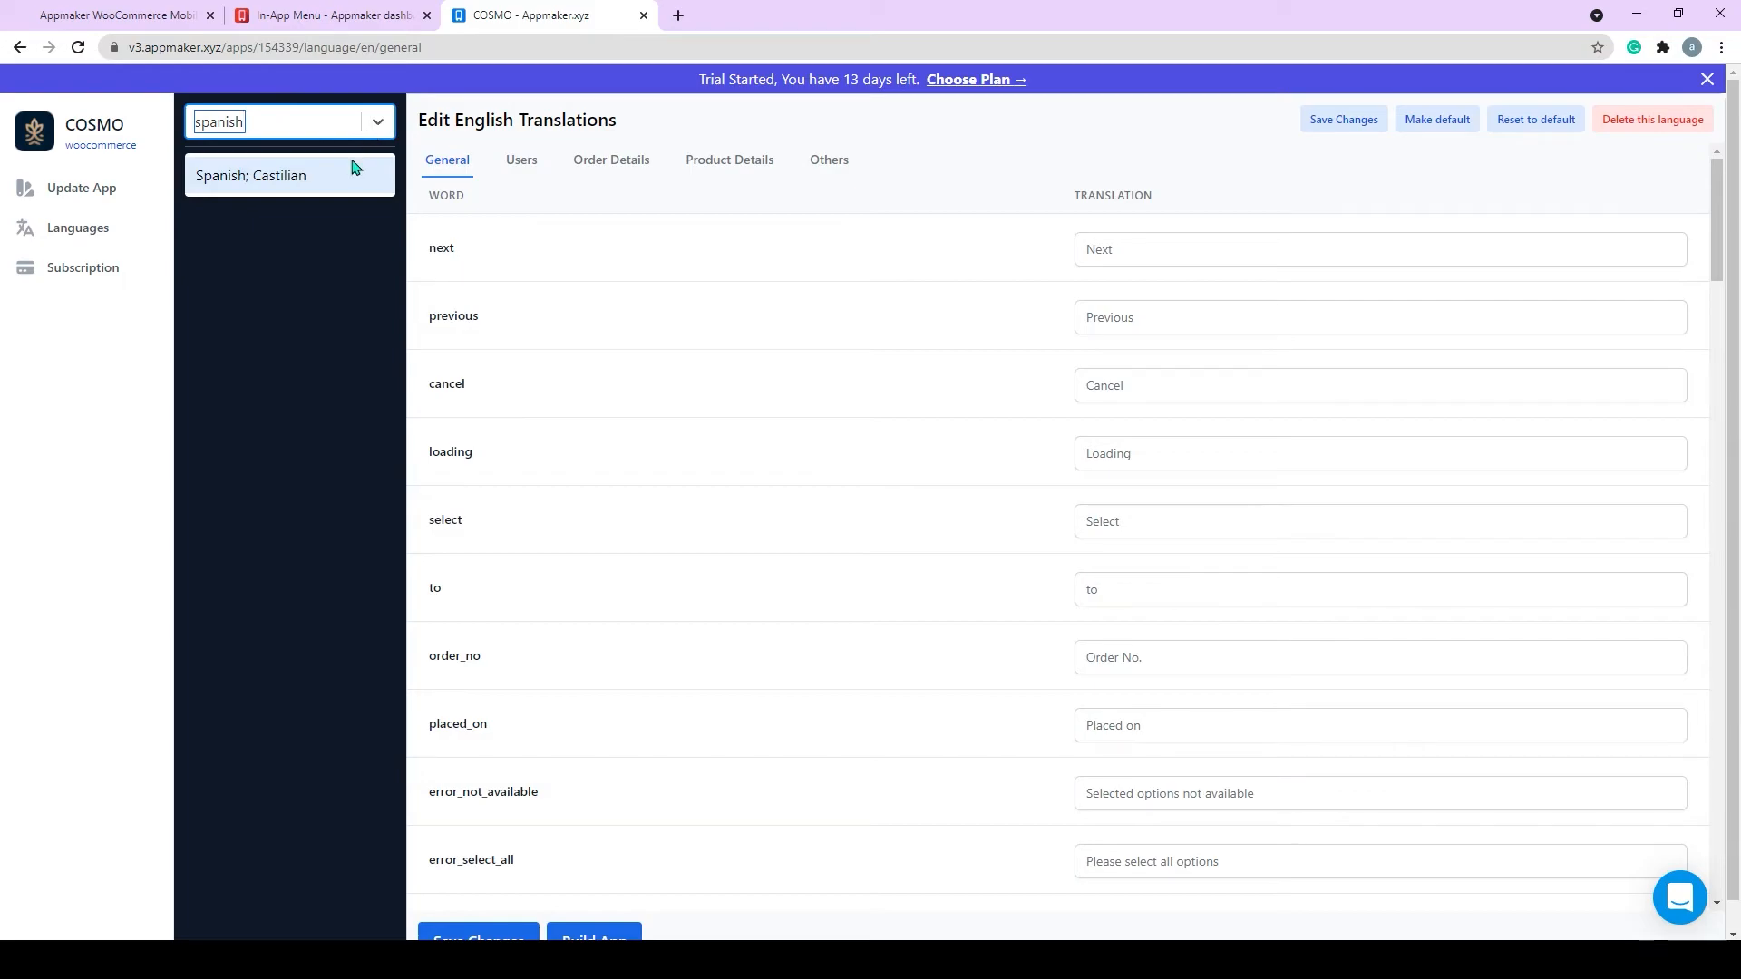
left_click(353, 174)
scroll(594, 816, "down", 5)
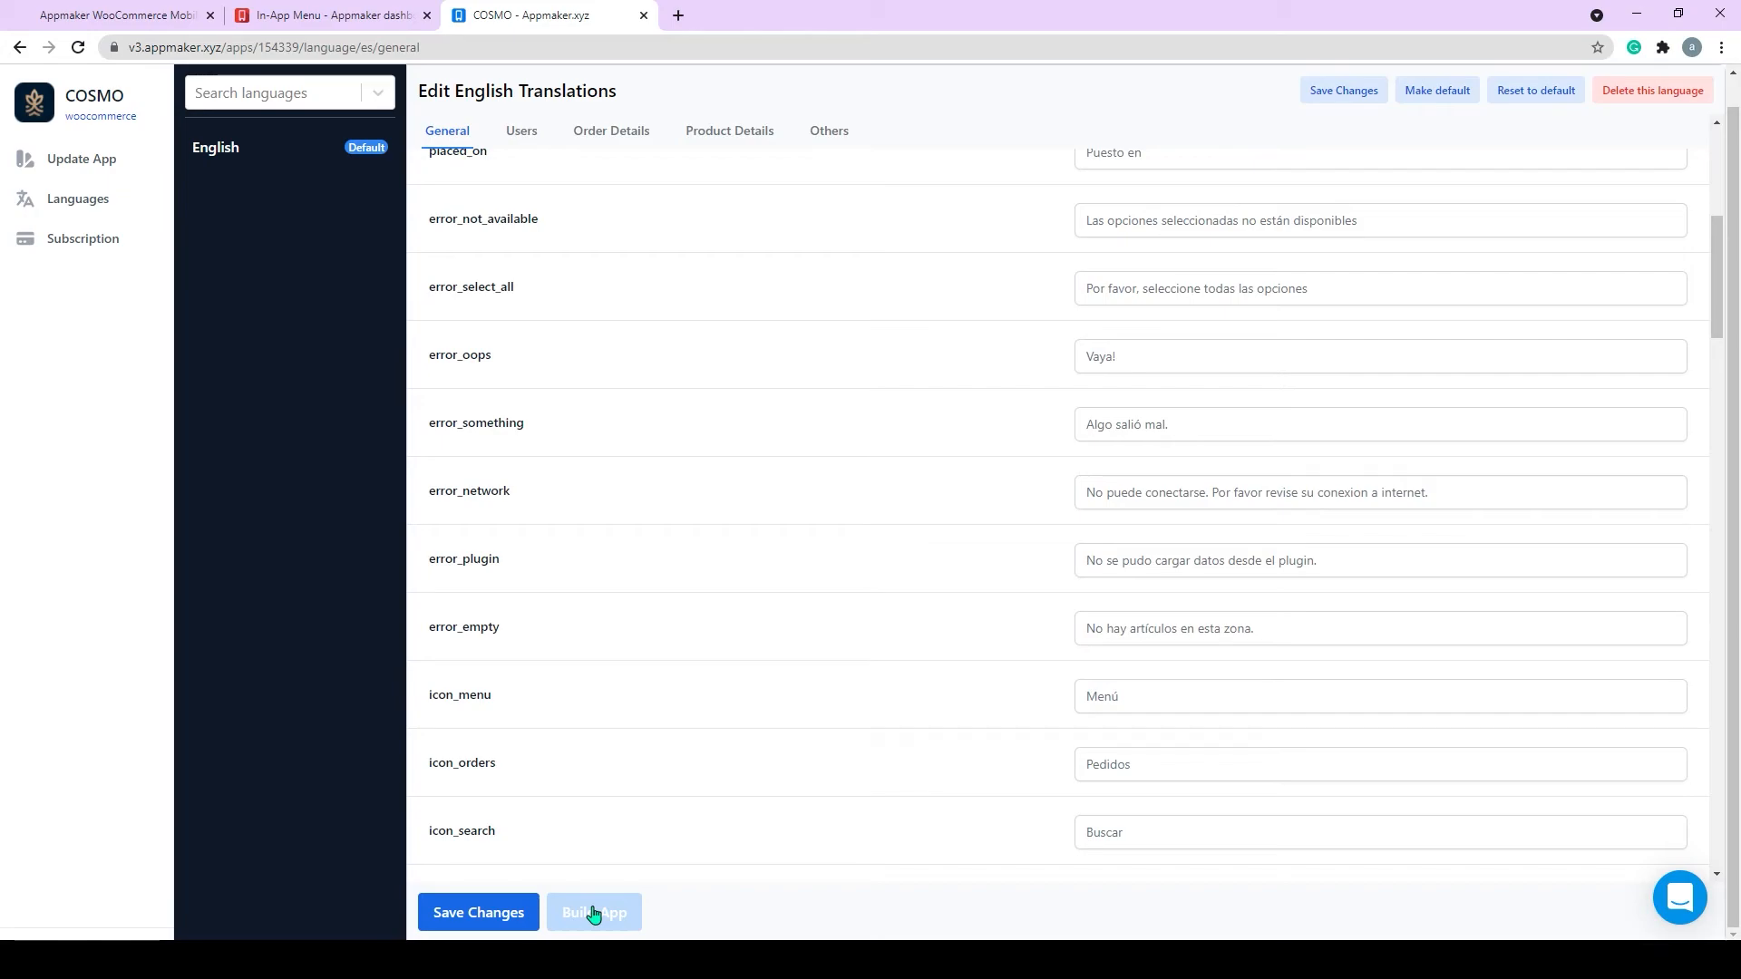
left_click(594, 913)
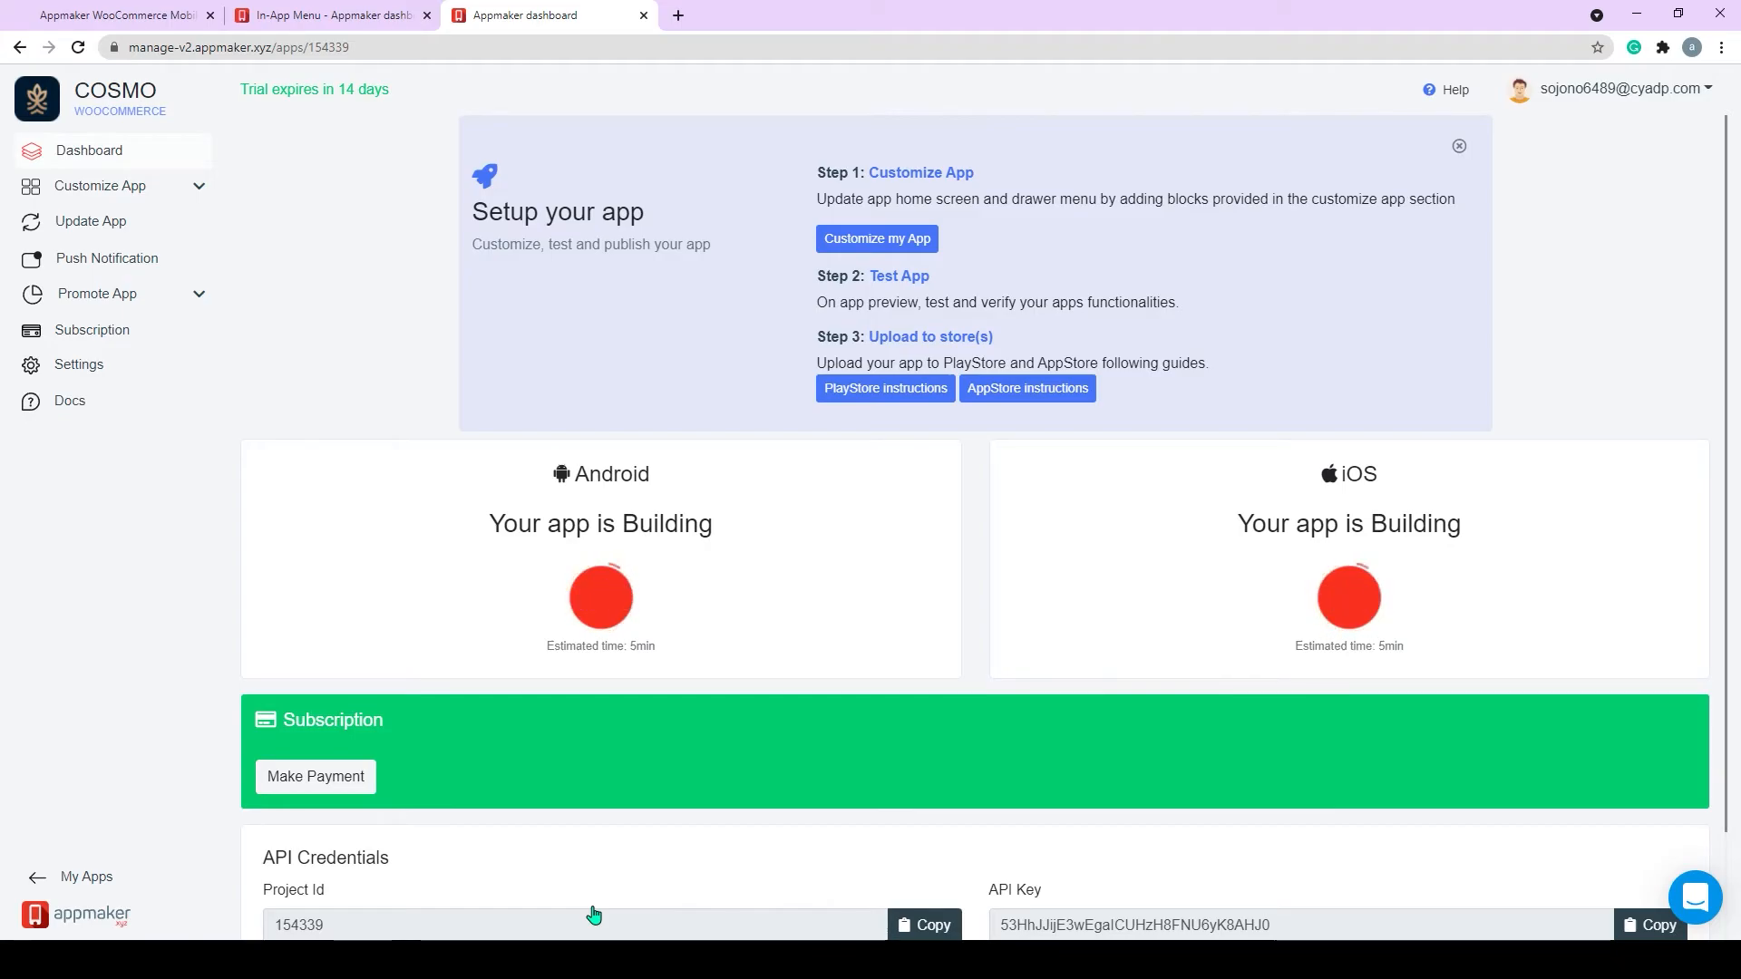
Look through the push notification setup and the Smart Banner and Email footer options for promoting the app.
left_click(94, 255)
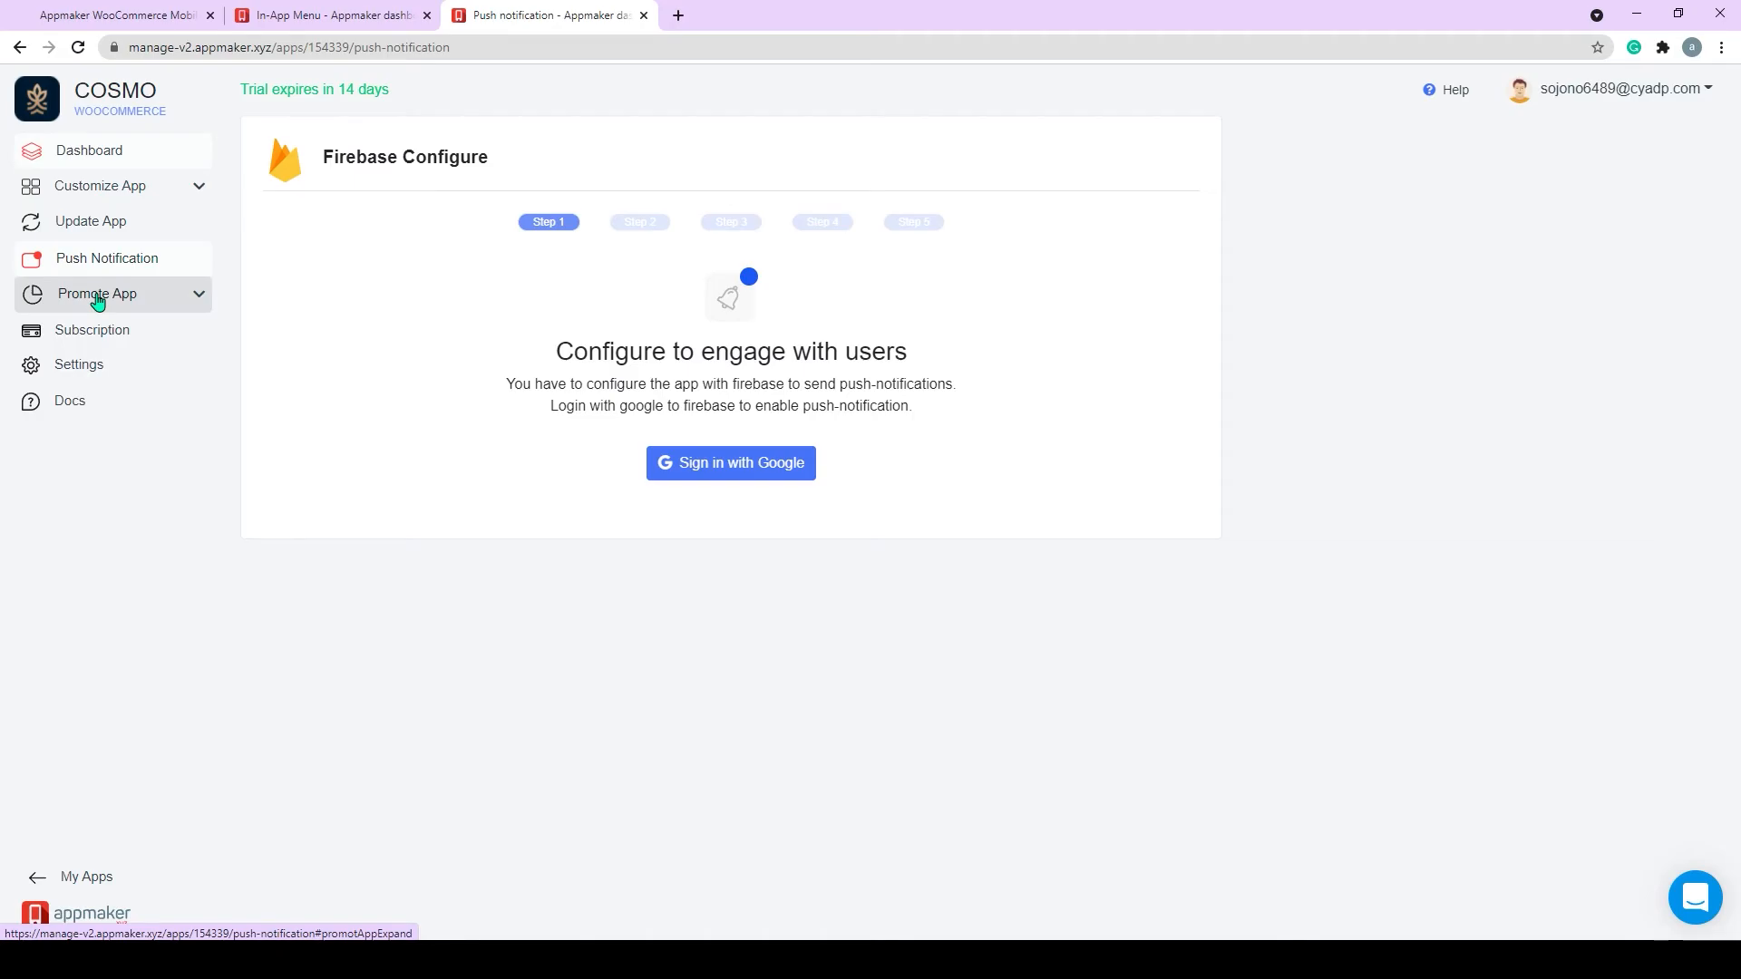
left_click(97, 298)
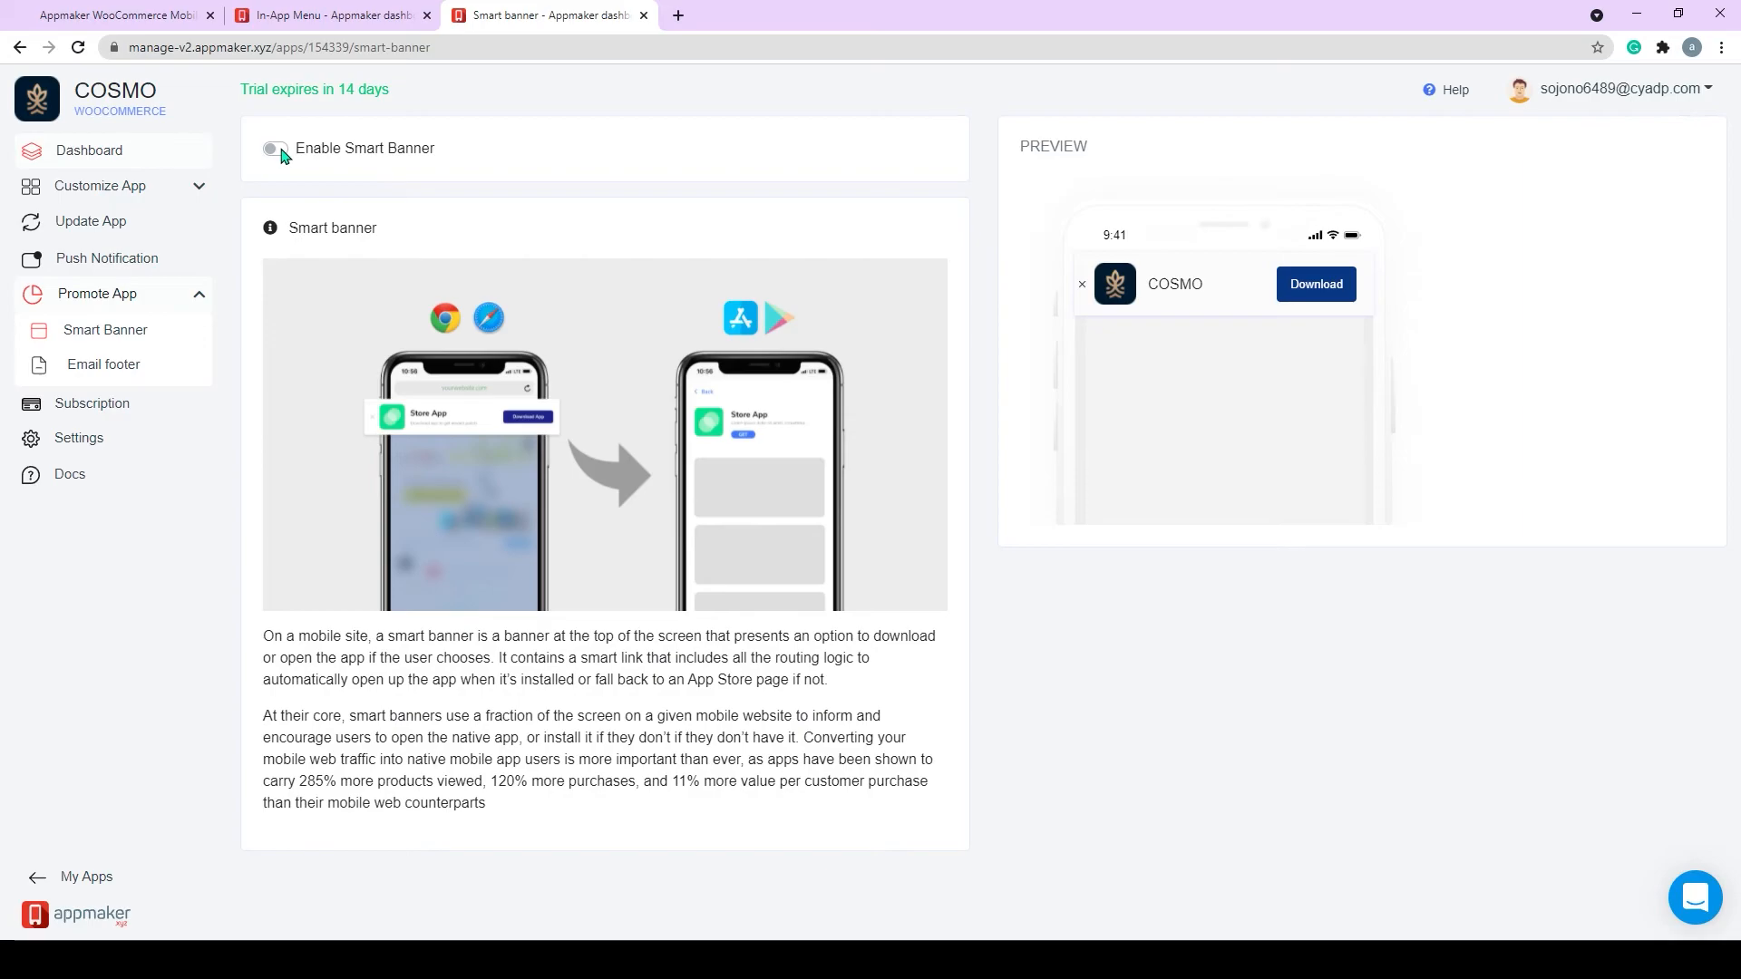
left_click(131, 367)
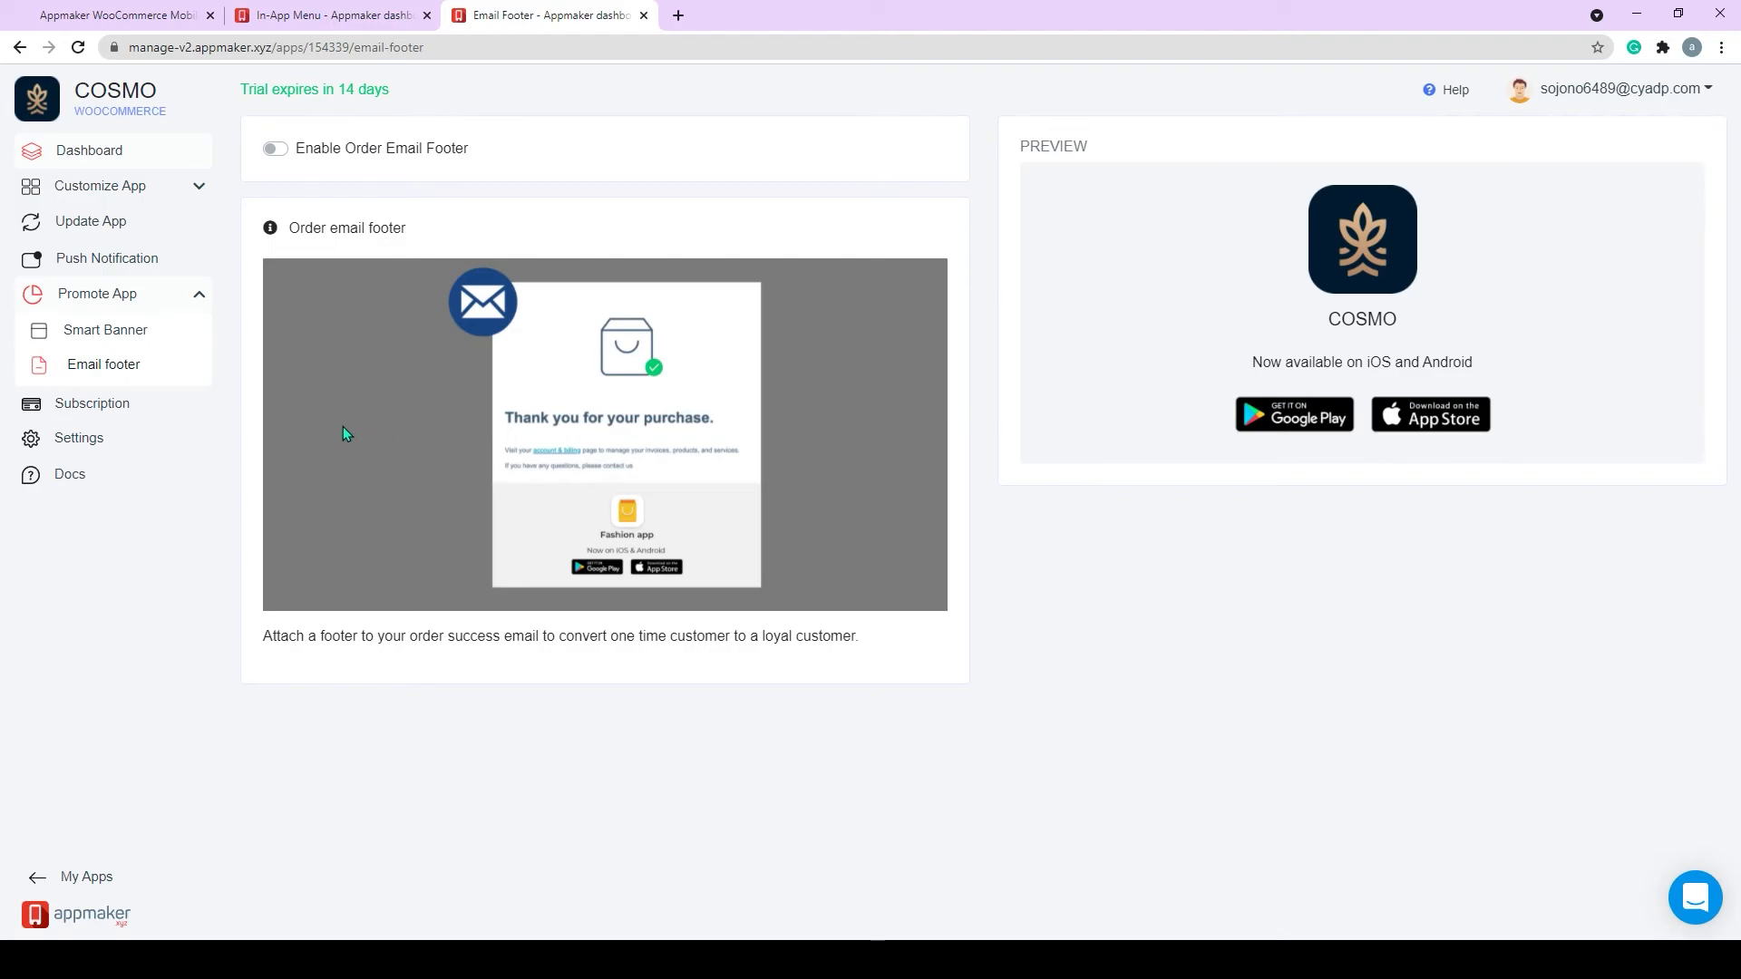
Open the Appmaker documentation and look over its article categories.
left_click(115, 472)
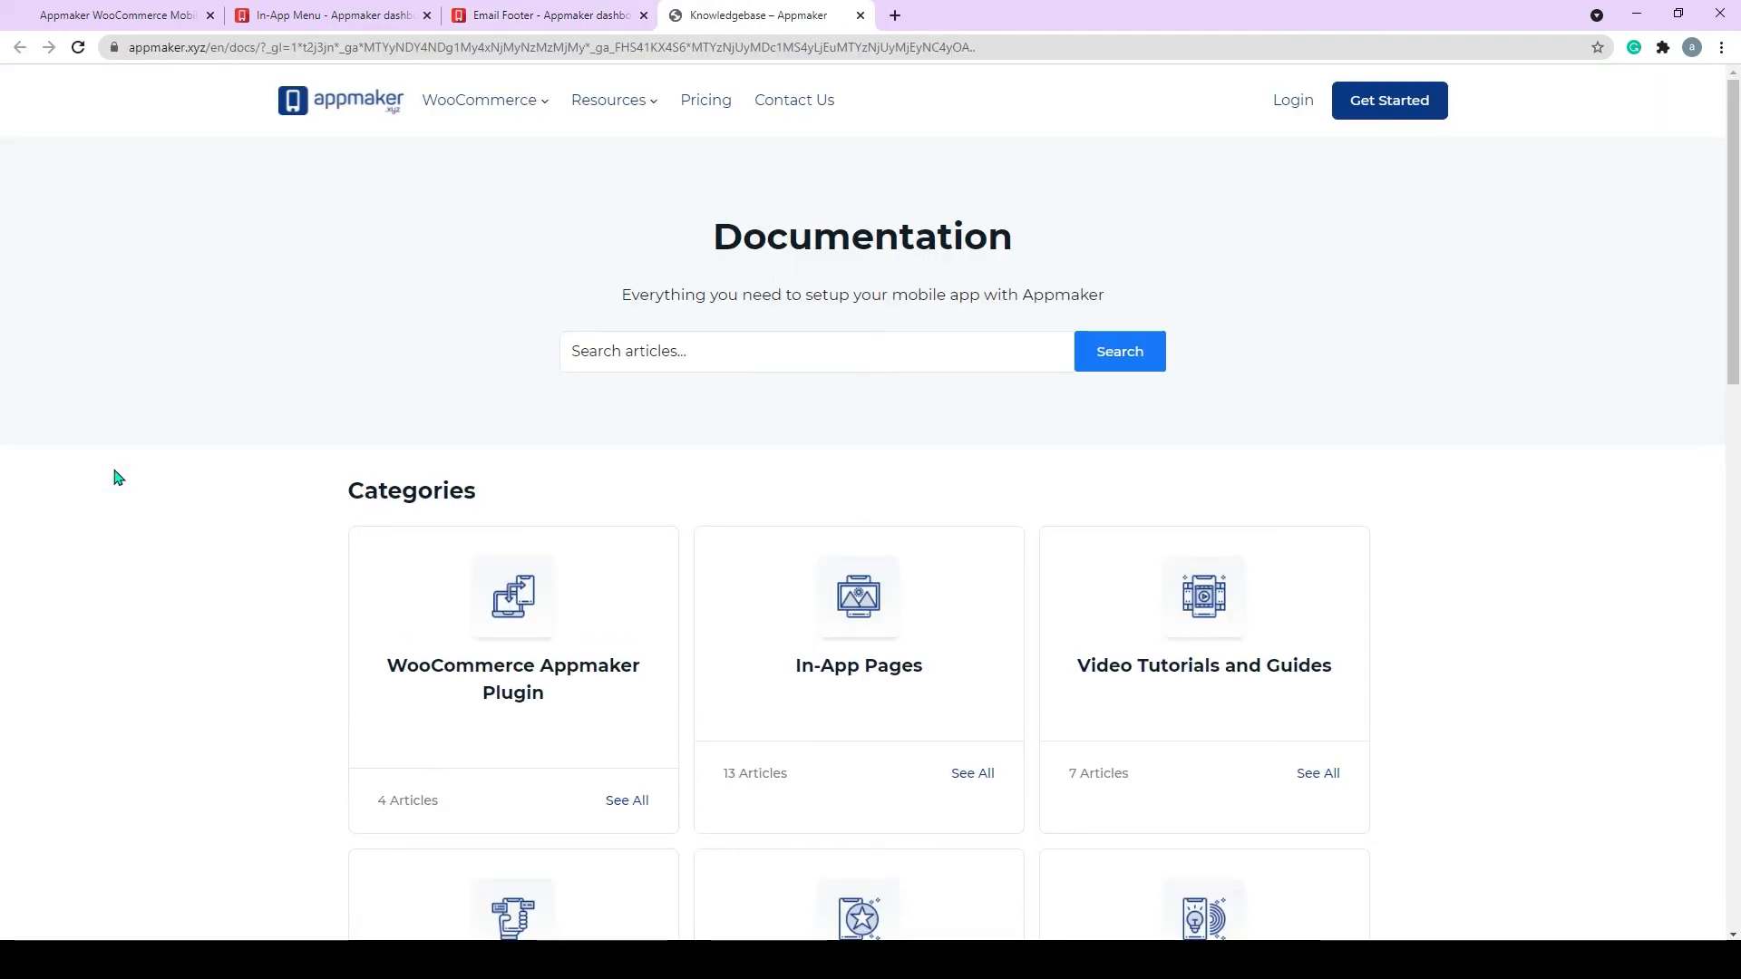
scroll(241, 470, "down", 3)
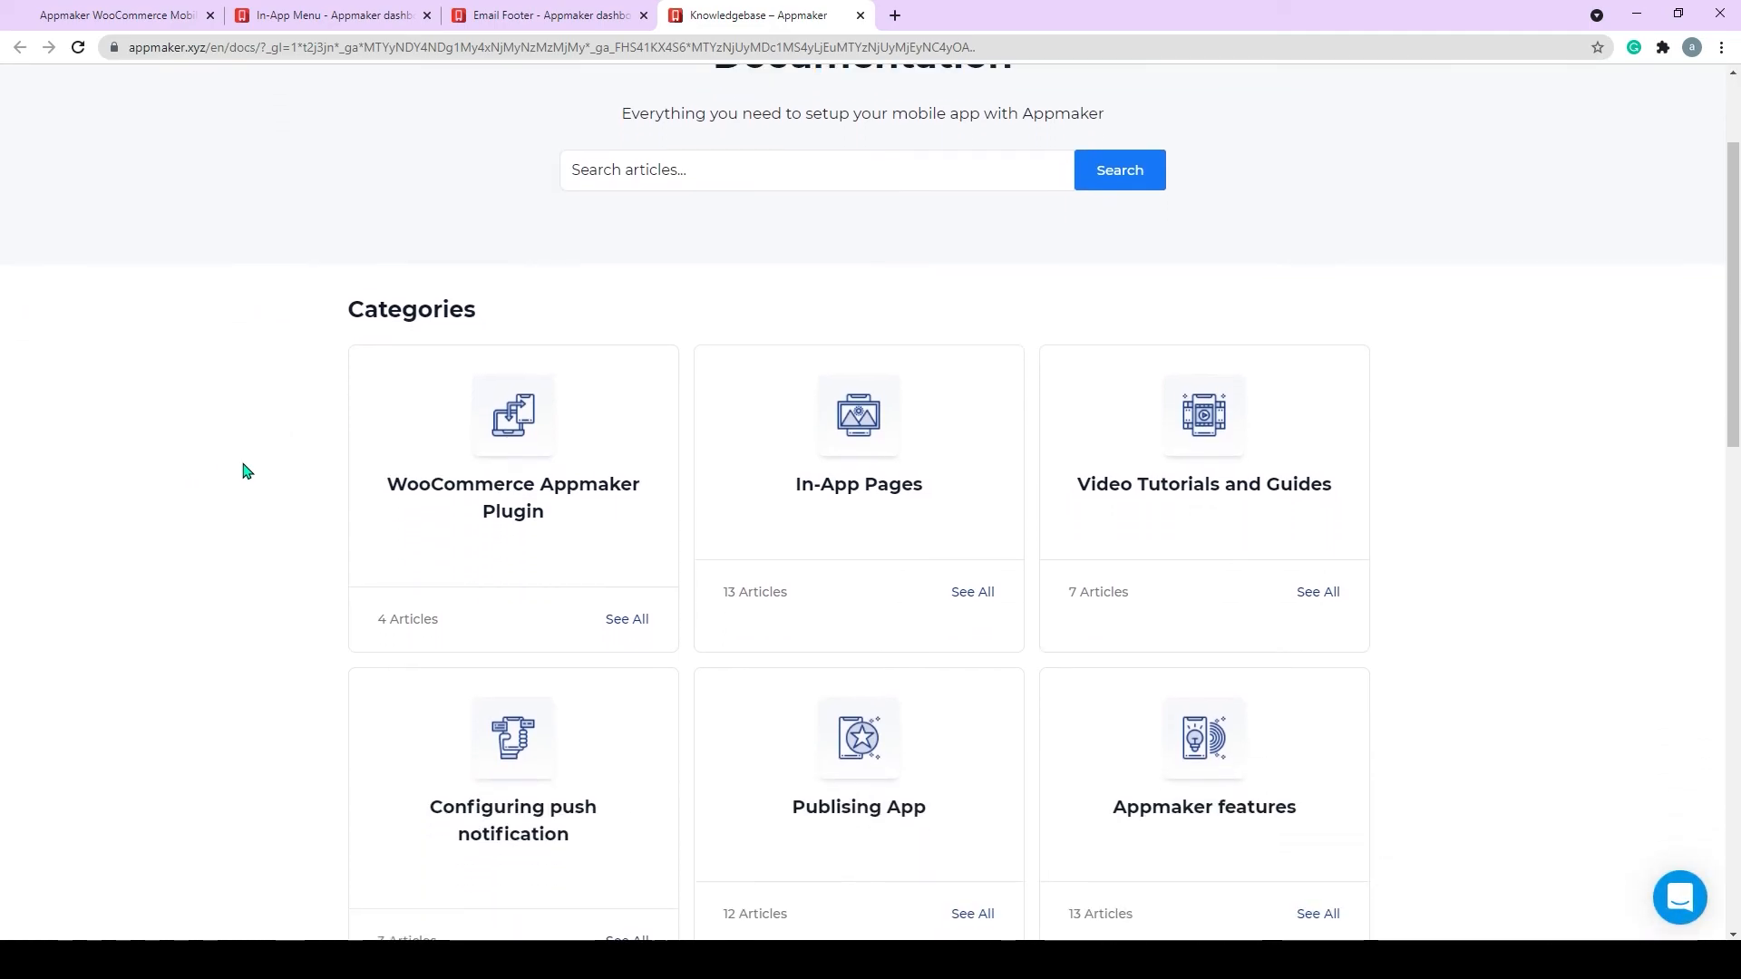
scroll(243, 471, "down", 1)
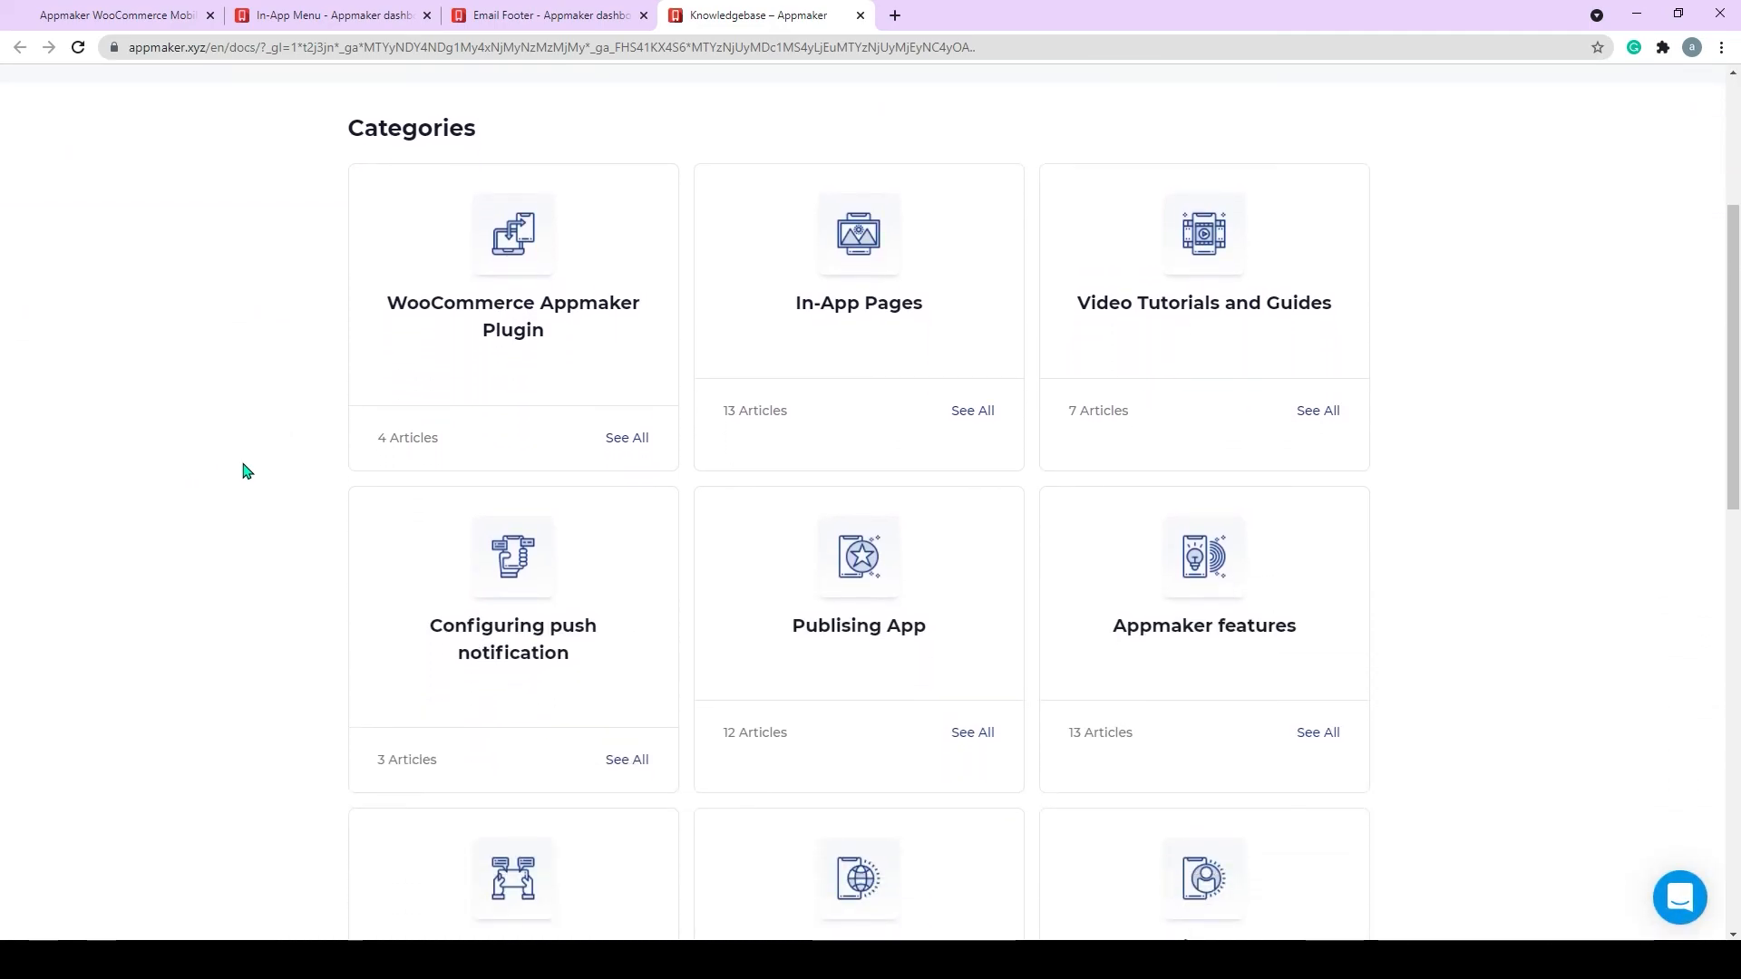
scroll(243, 470, "down", 5)
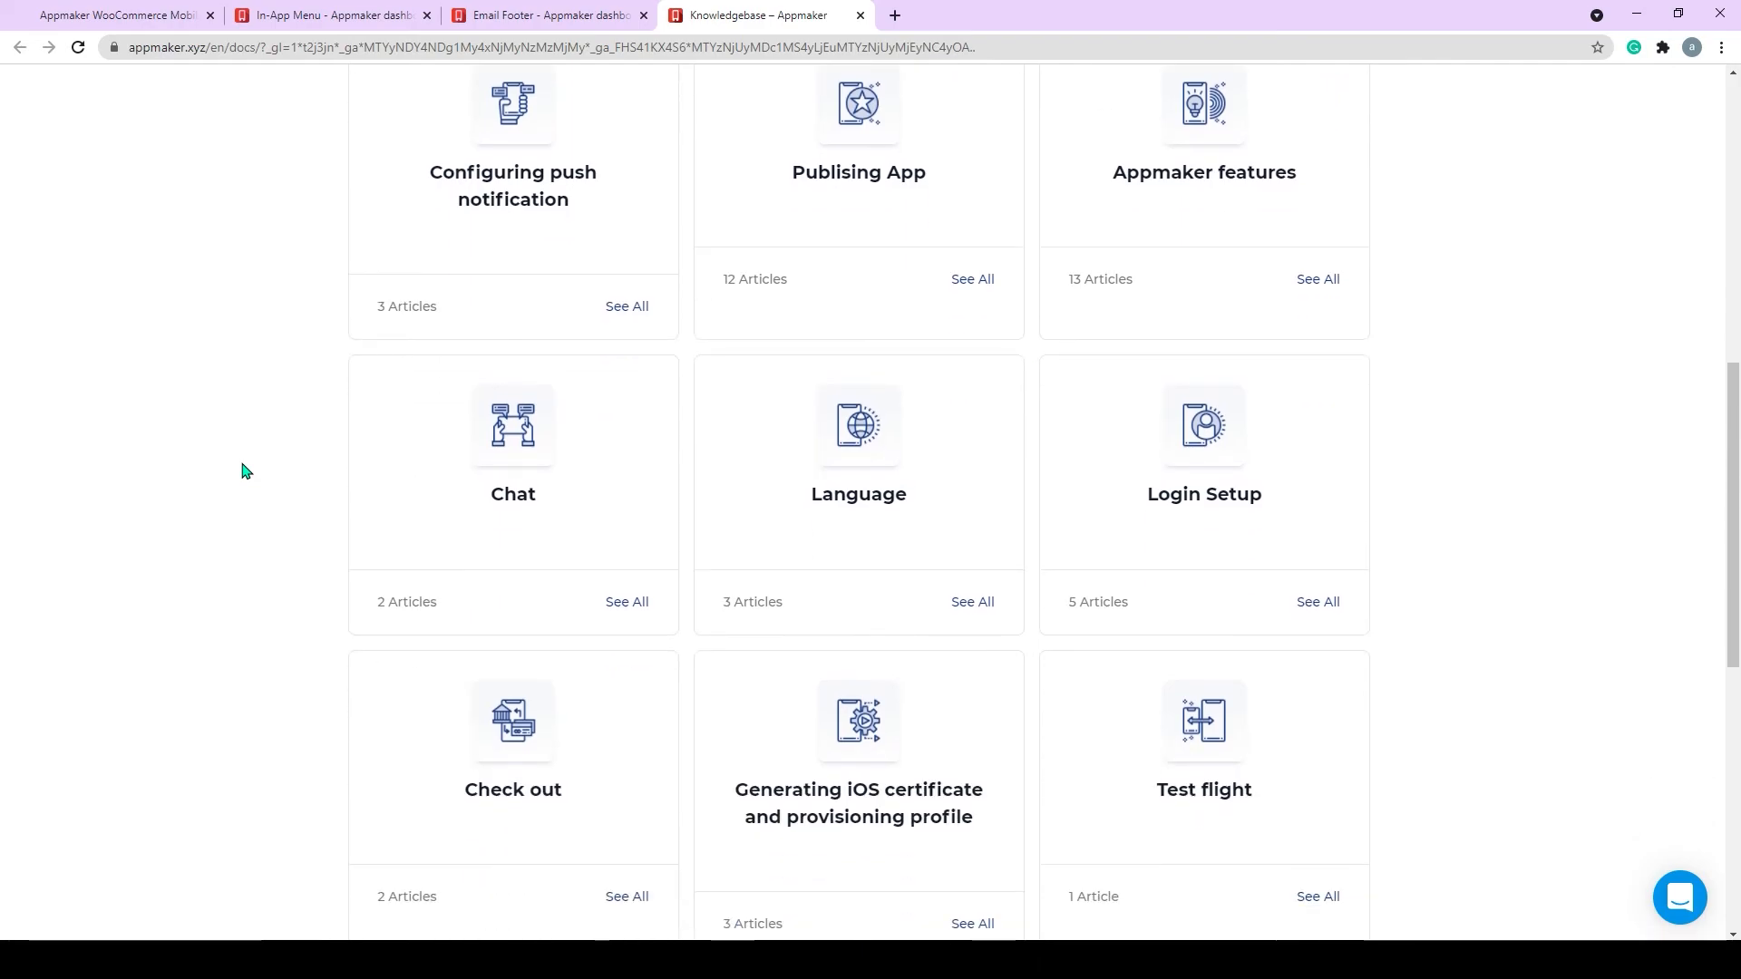
scroll(243, 470, "down", 3)
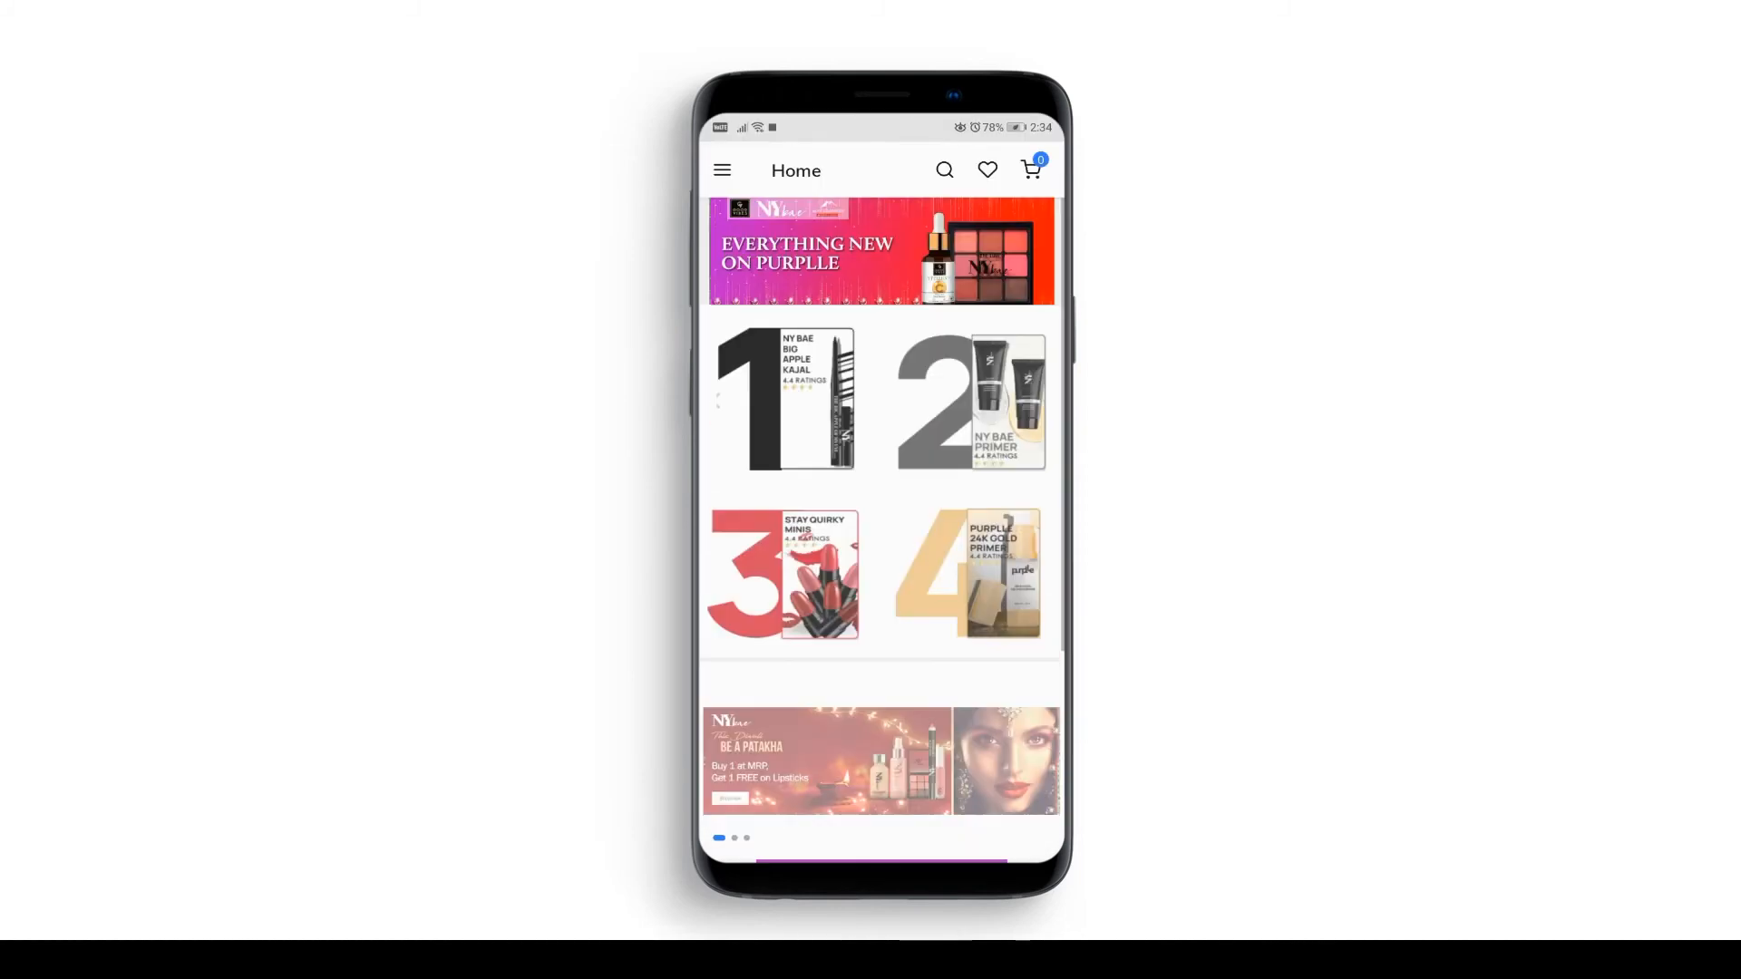
Switch to the built mobile app, look over its home page banners and product tiles, and open the navigation menu.
left_click_drag(886, 765, 925, 472)
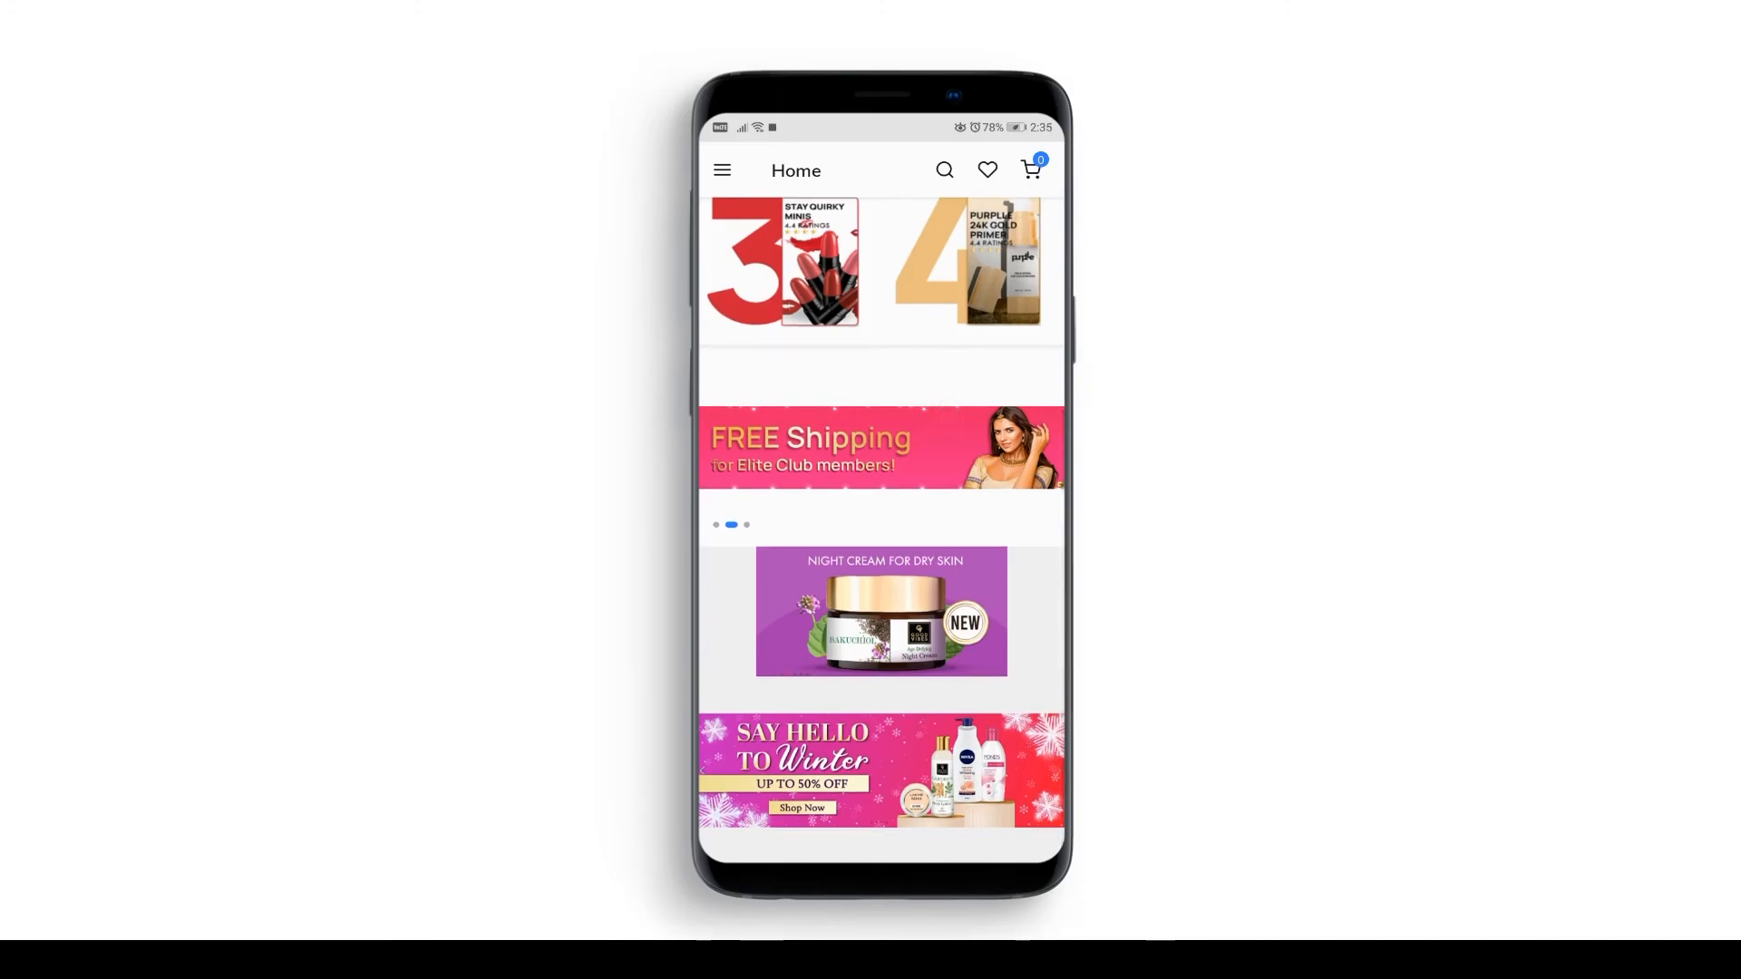
left_click_drag(758, 245, 762, 549)
left_click(722, 171)
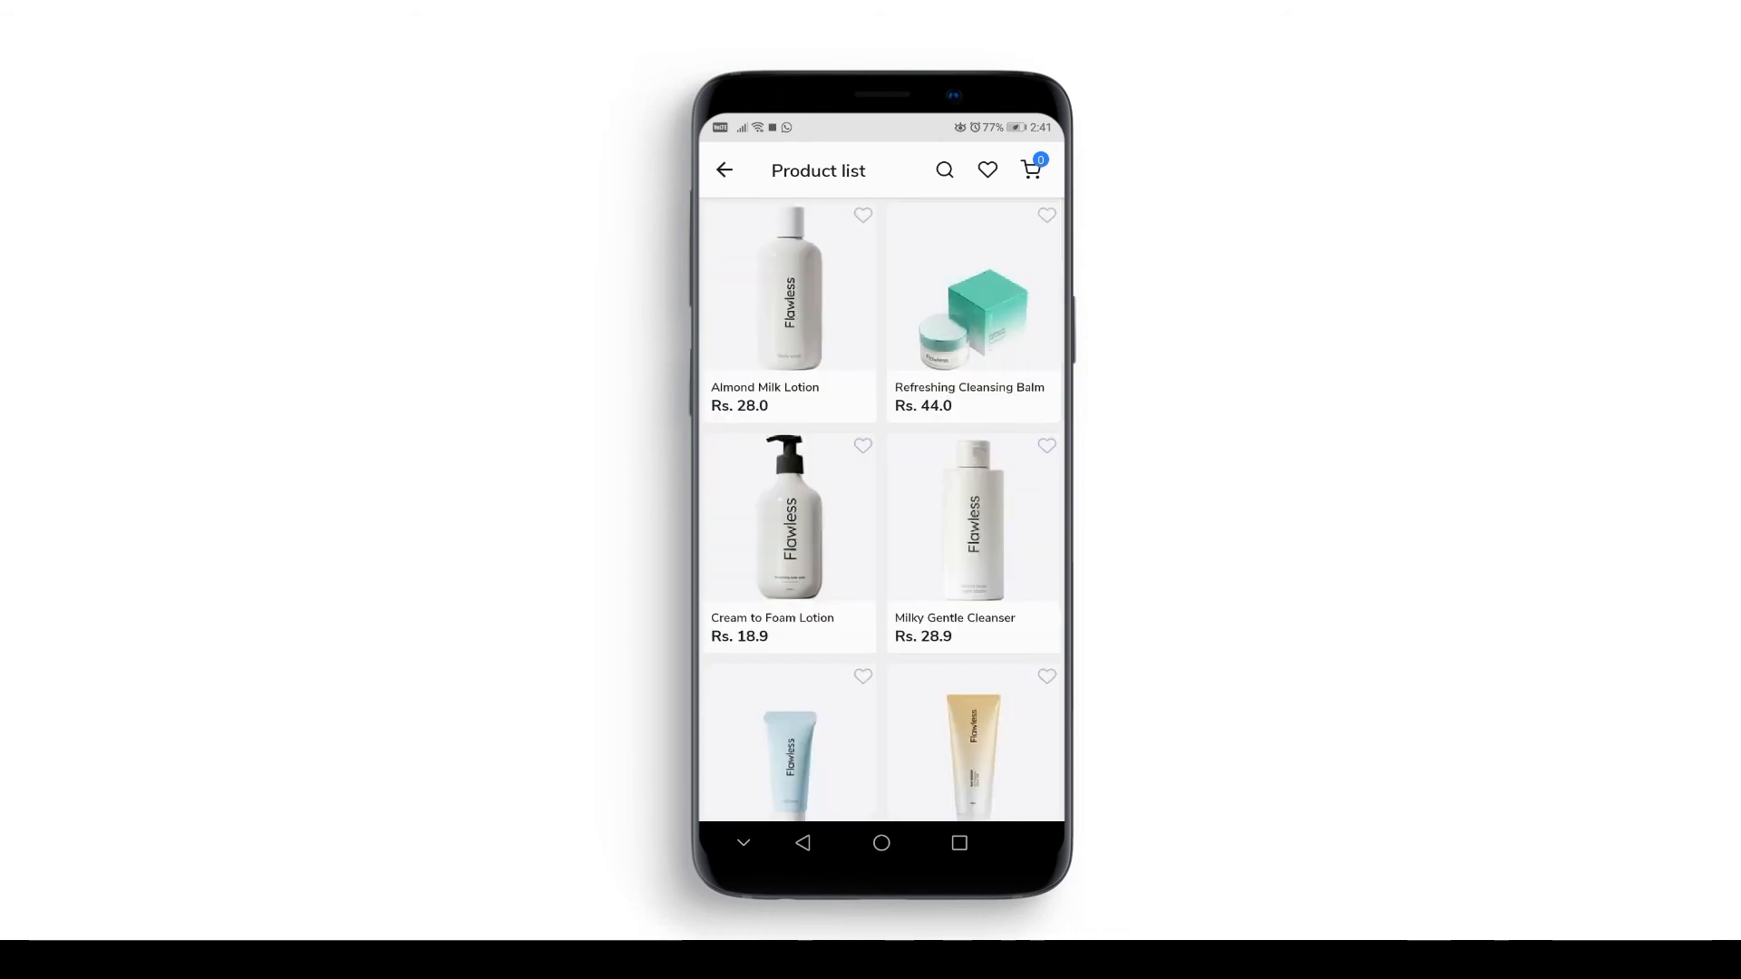
Browse the mobile app's product list and open the Almond Milk Lotion product.
scroll(939, 448, "down", 5)
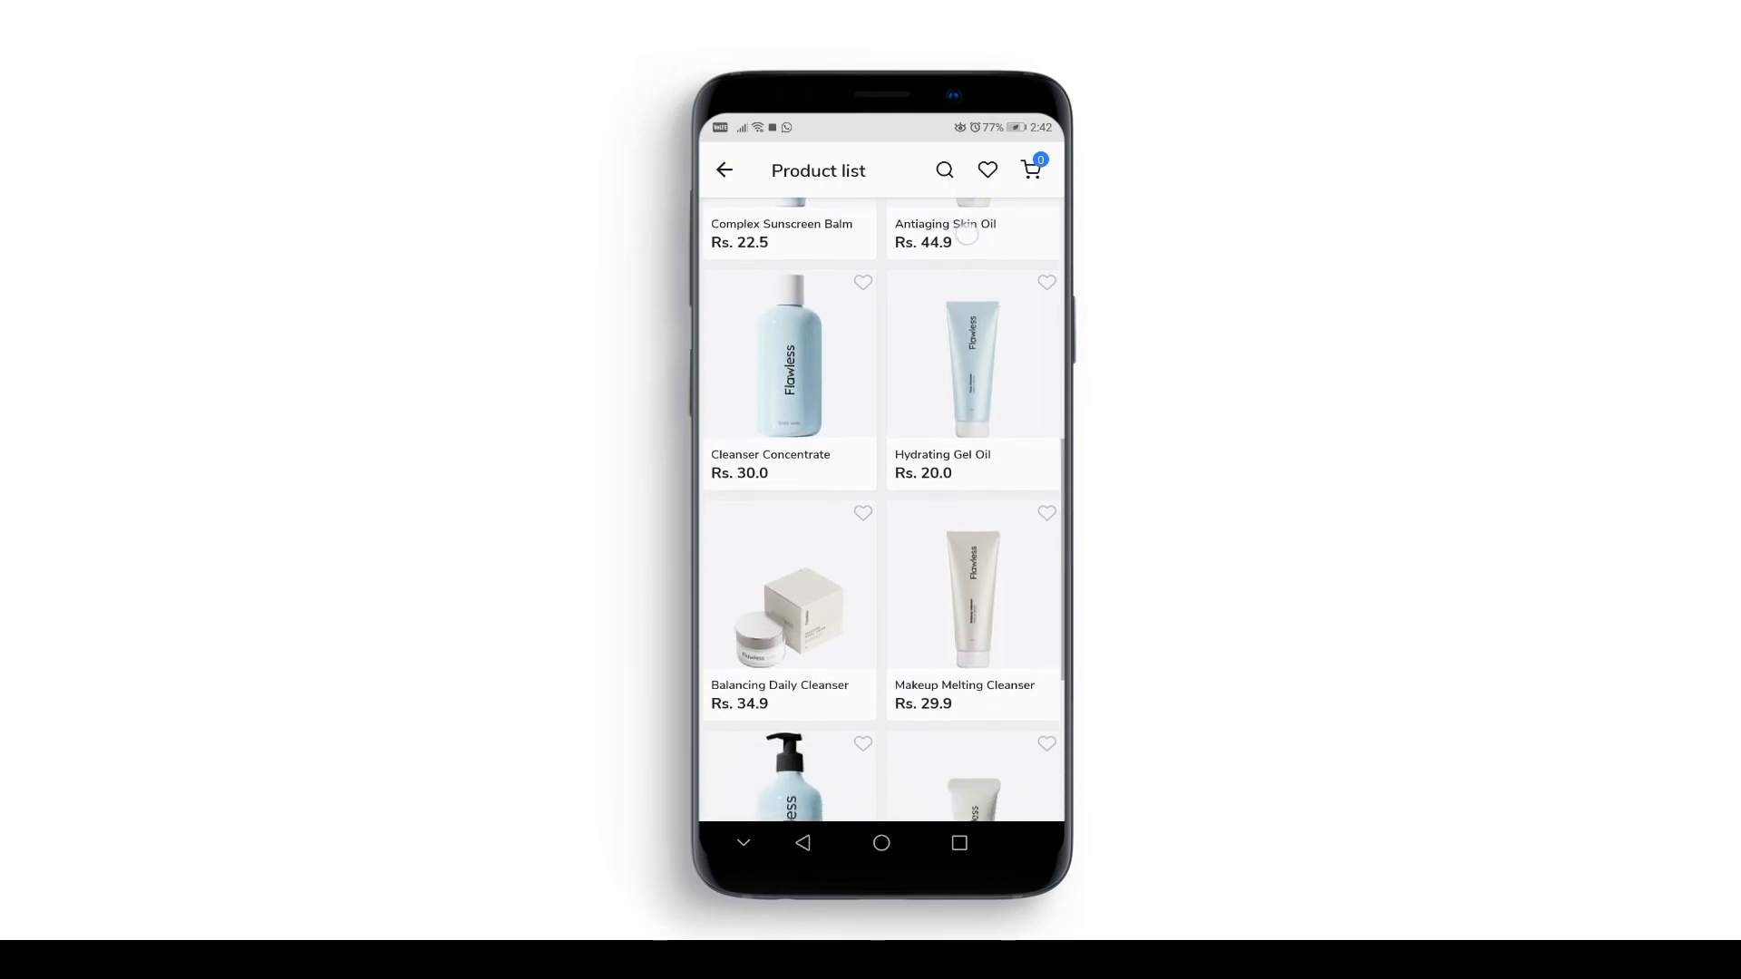
scroll(914, 635, "up", 6)
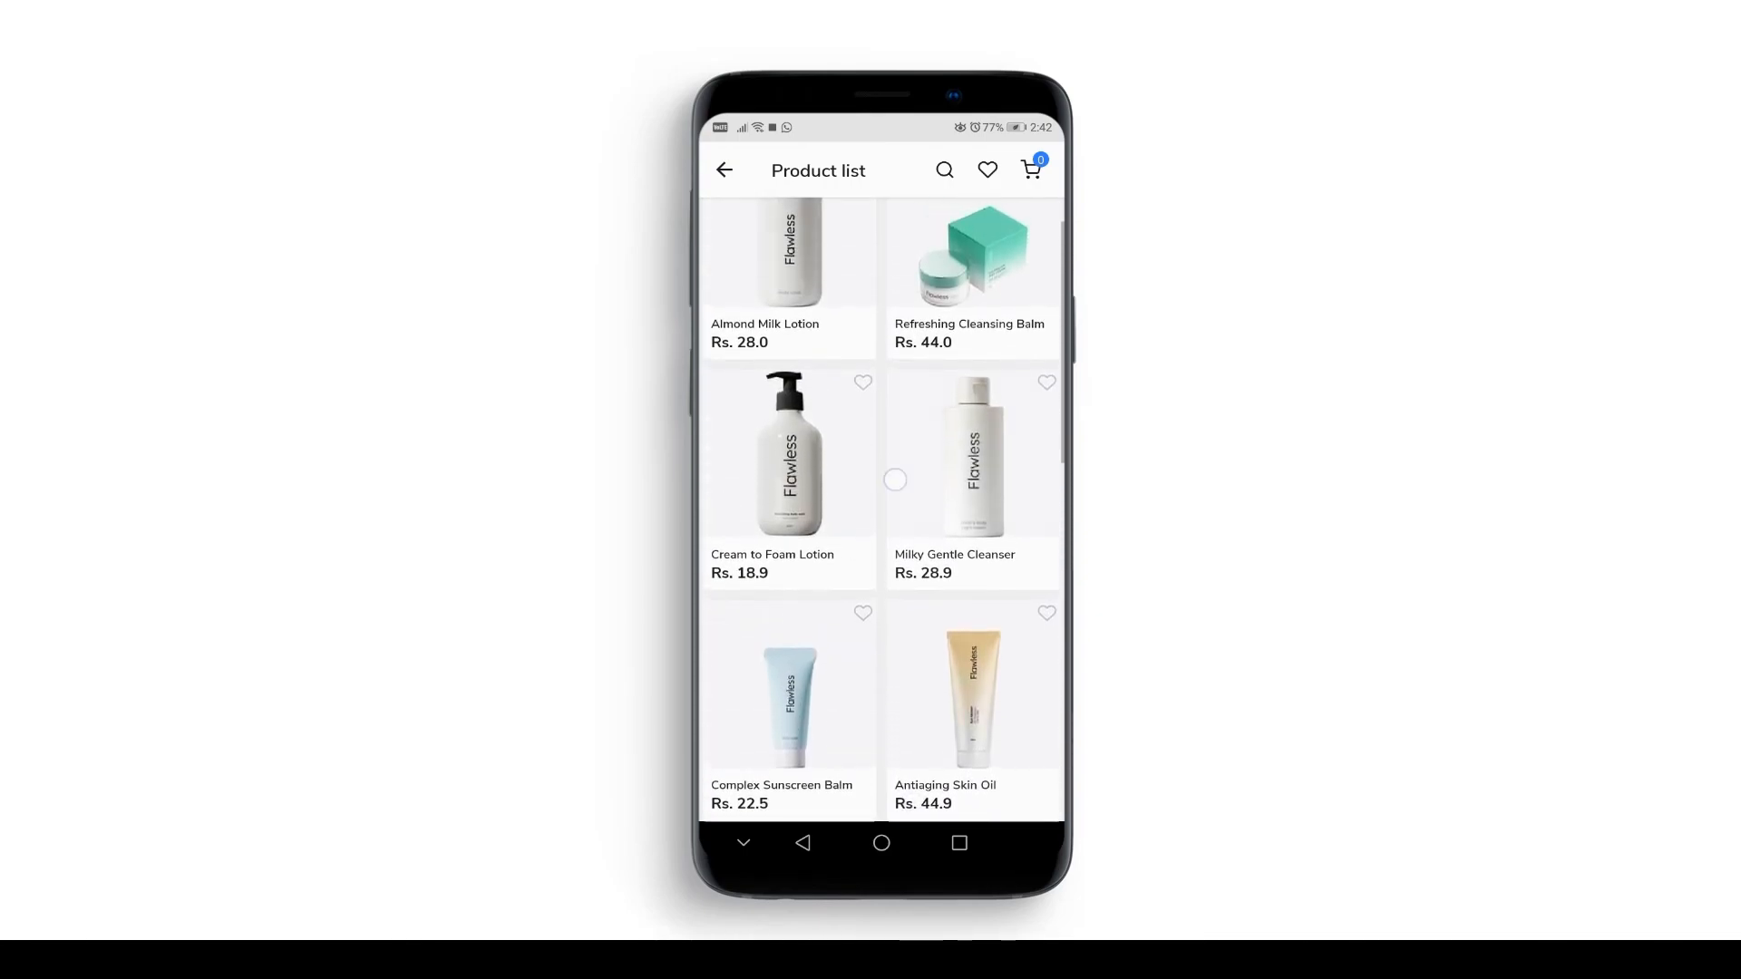
left_click(893, 654)
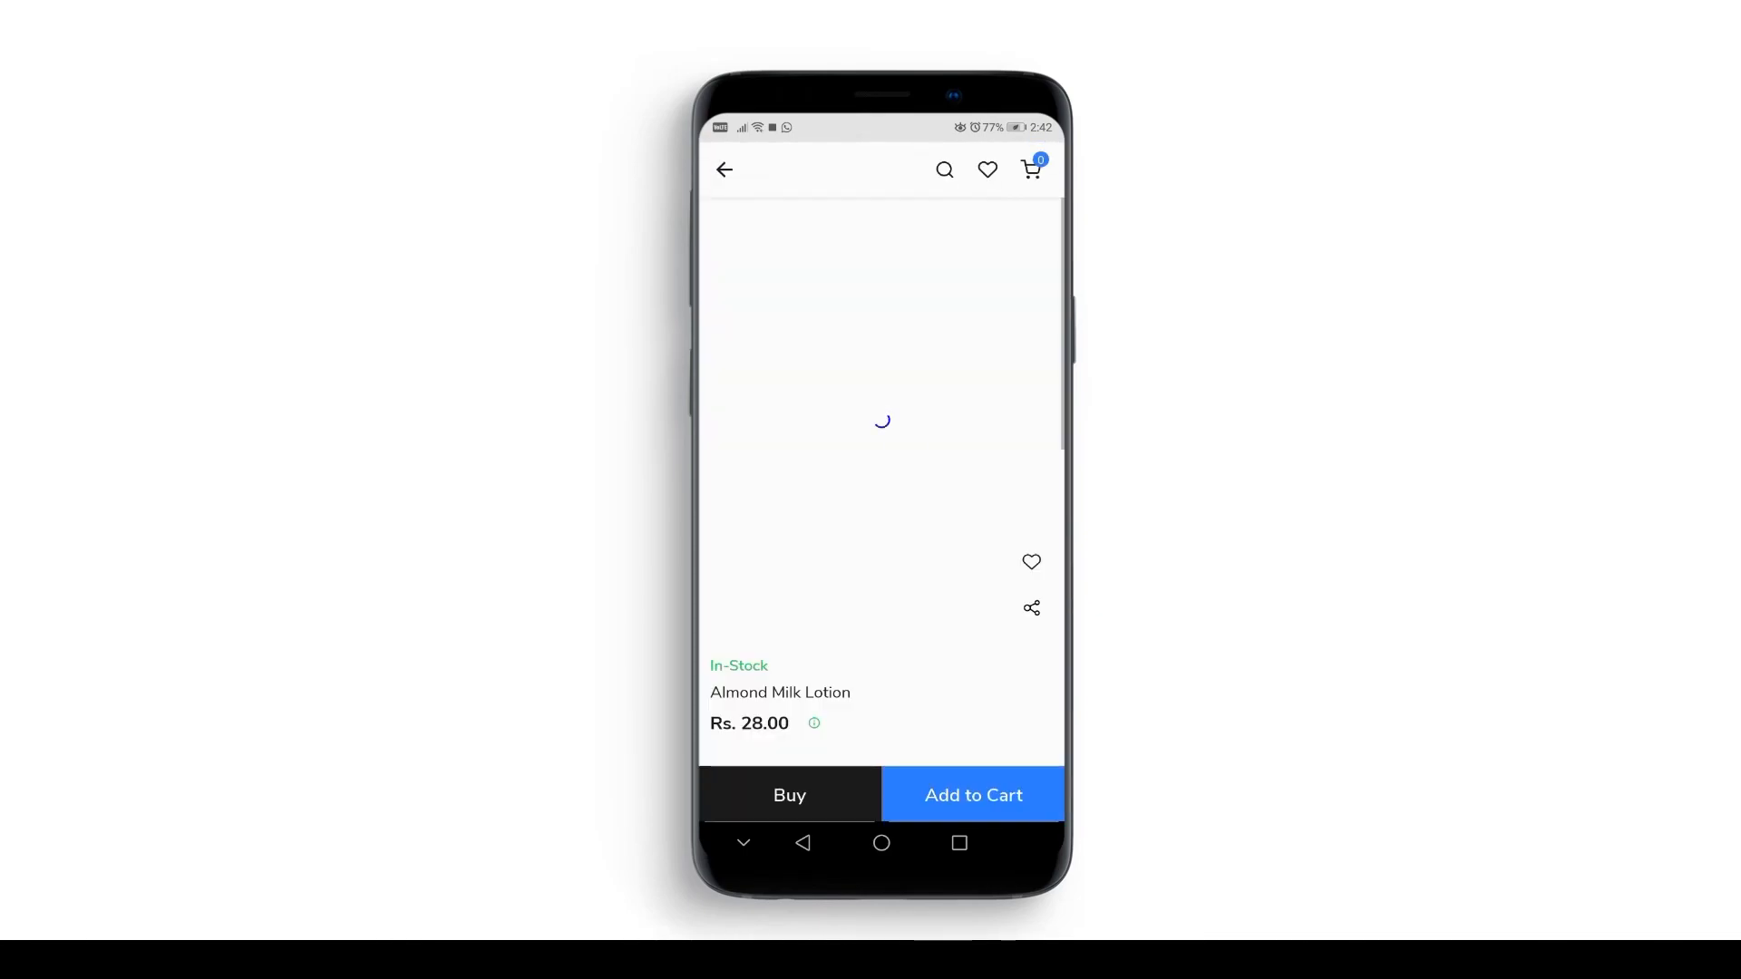
Examine the Almond Milk Lotion's image, price, quantity selector and description.
scroll(884, 480, "down", 6)
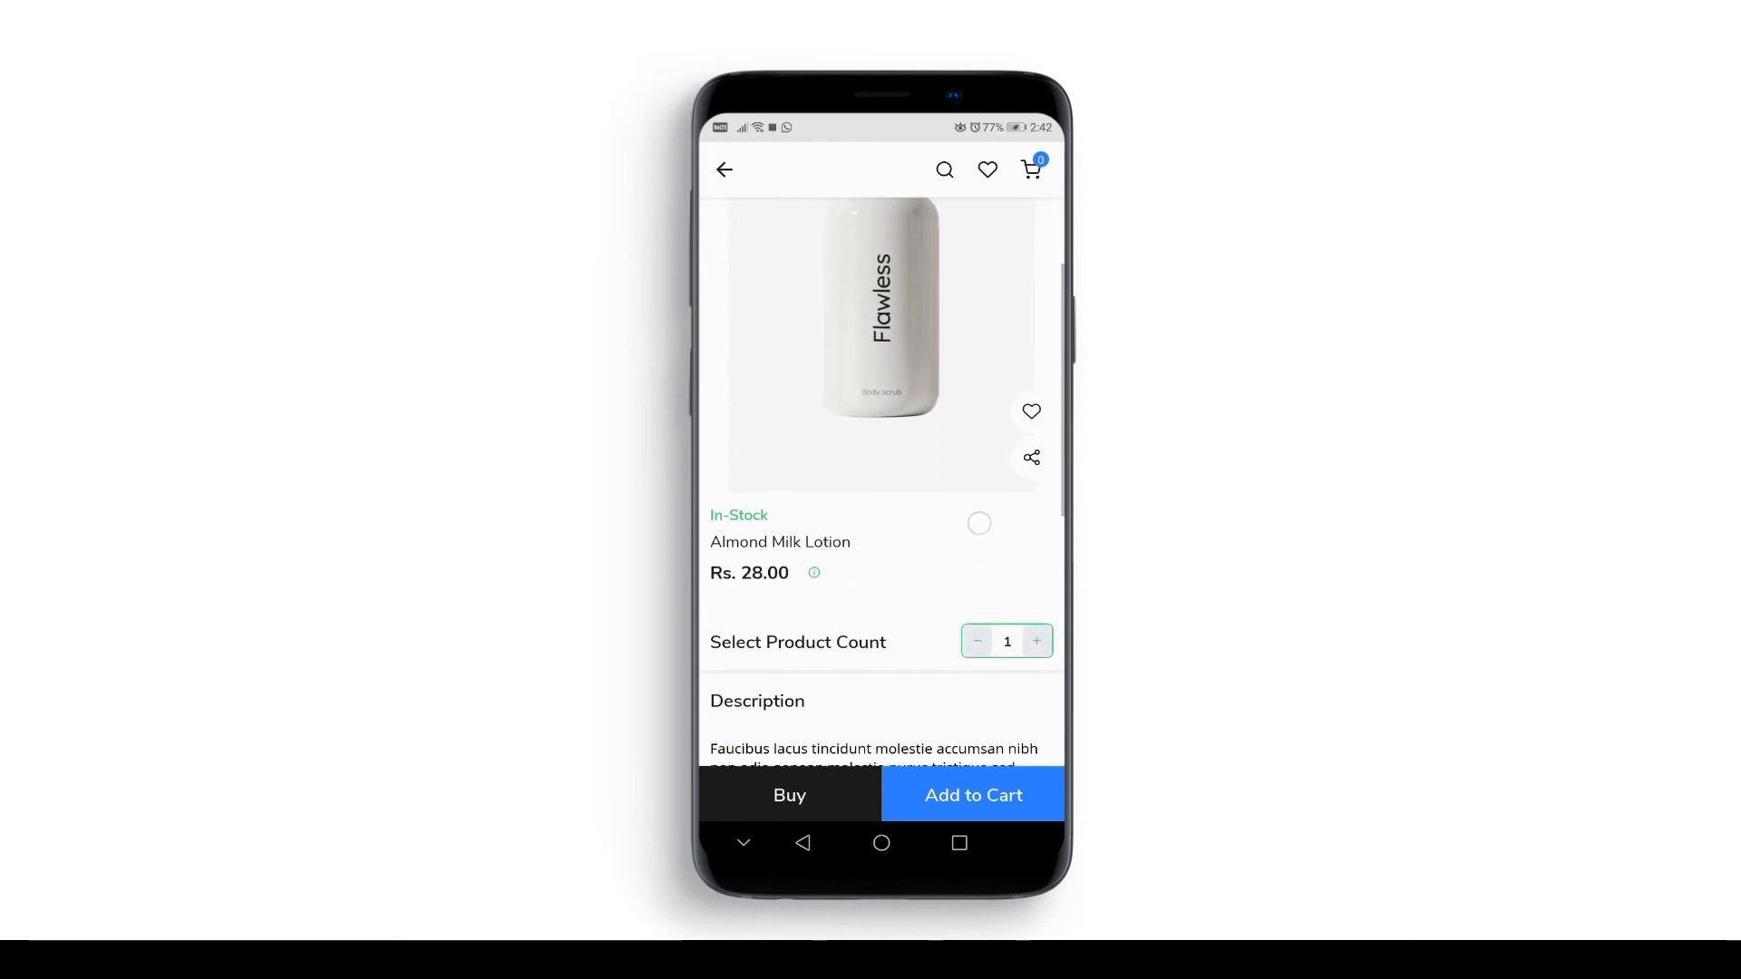
scroll(958, 485, "down", 3)
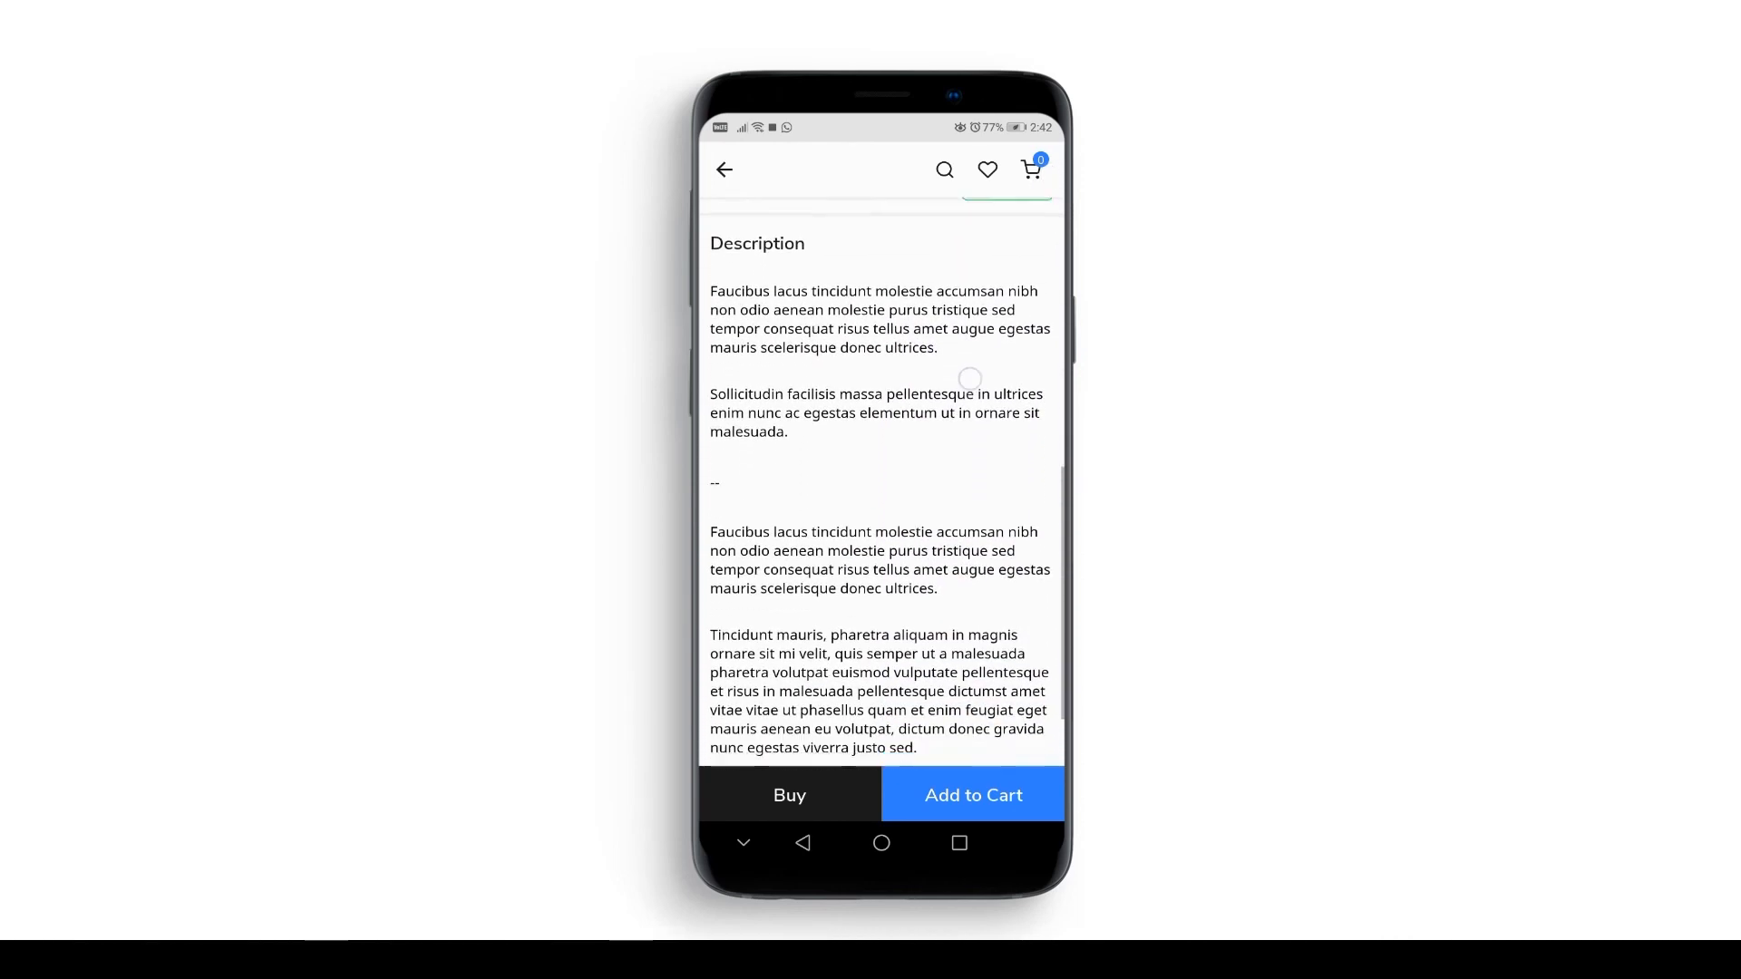
scroll(957, 485, "up", 3)
scroll(957, 485, "up", 4)
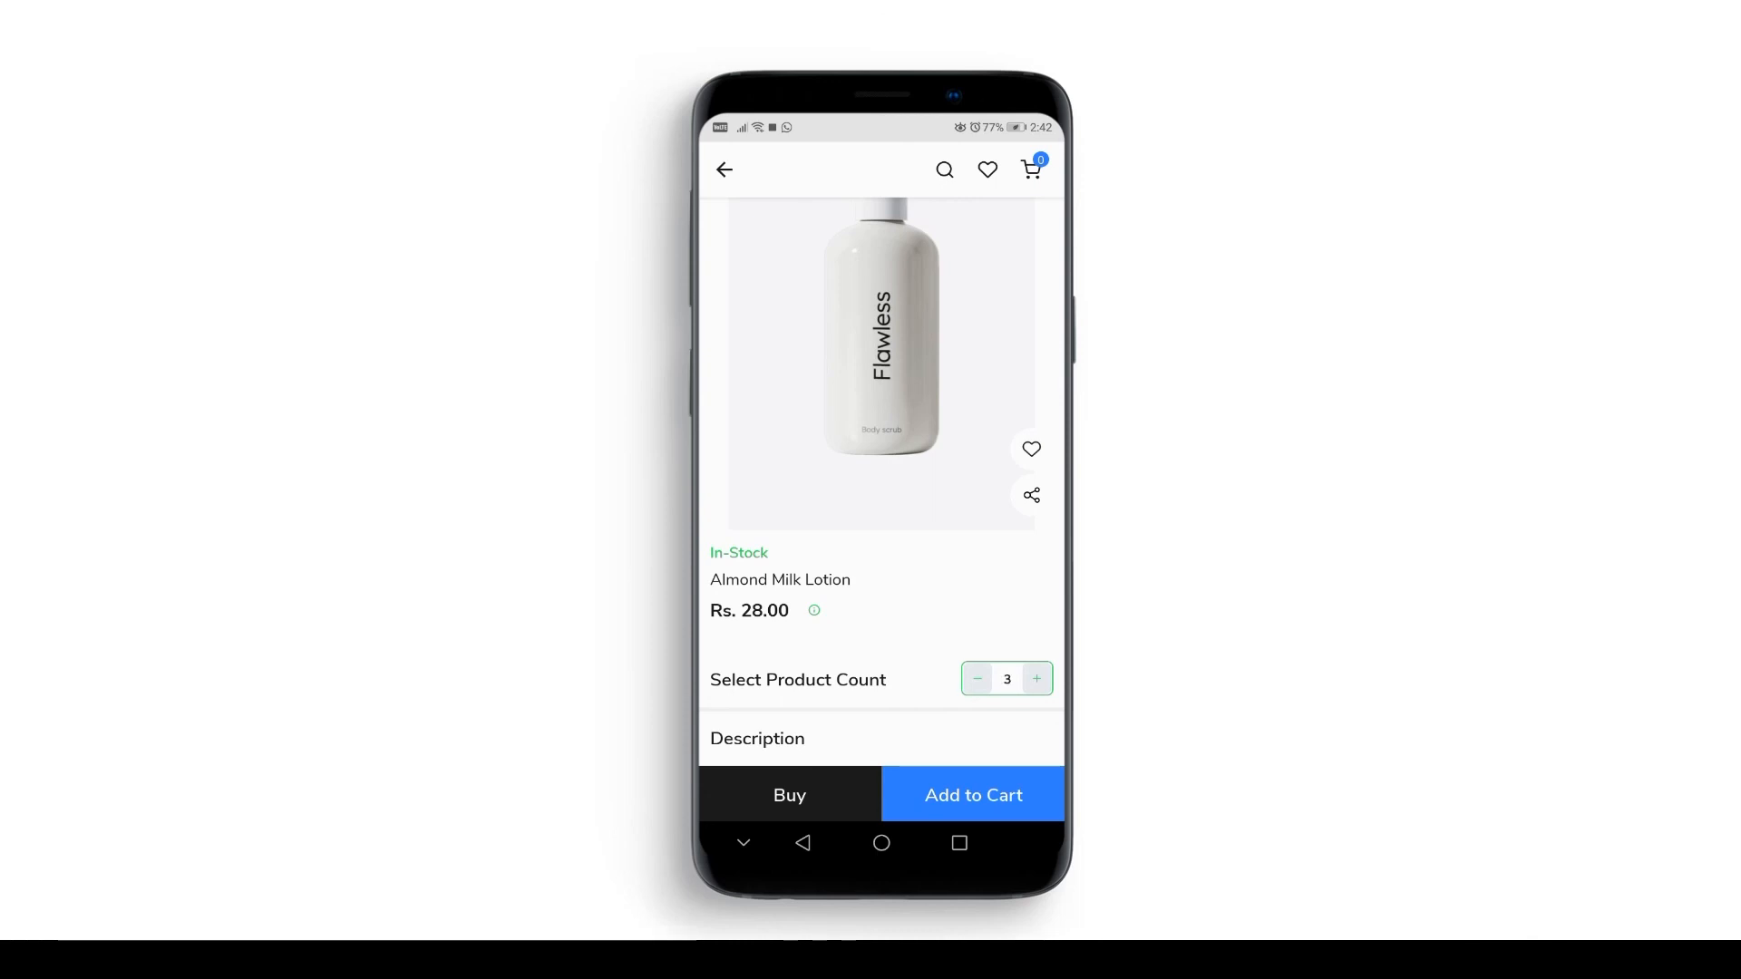
left_click_drag(1001, 538, 998, 604)
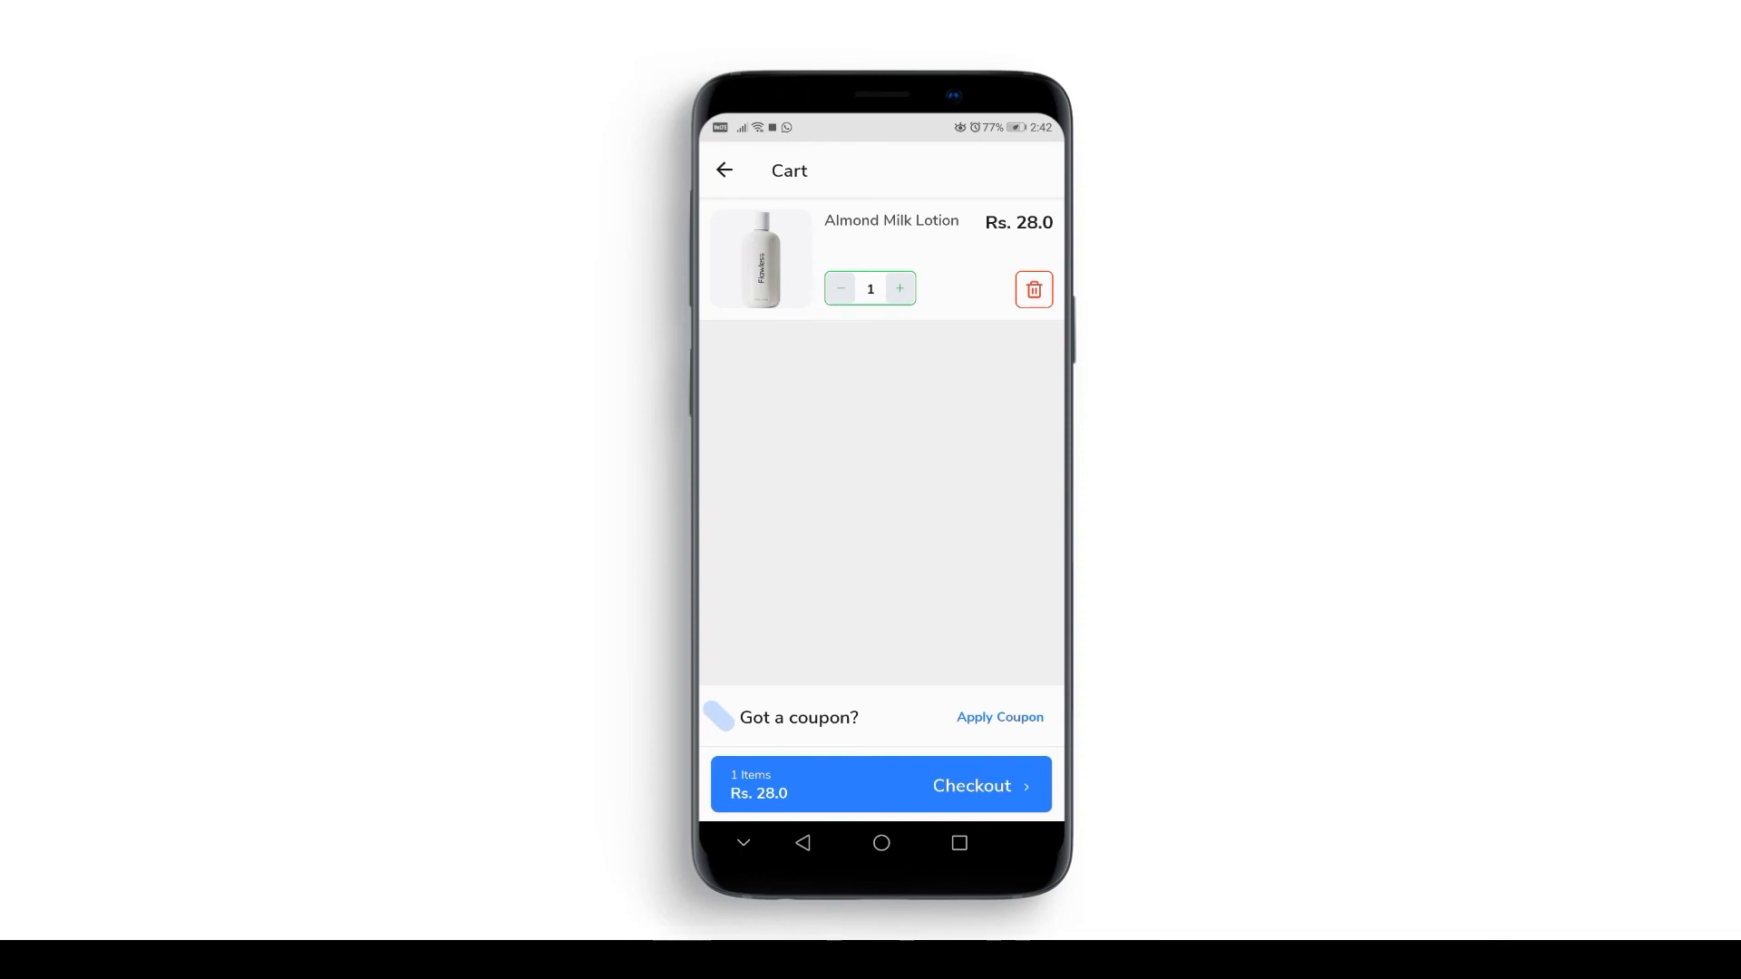
Show the coupon code entry in the cart, and return to the app's home page to look over its banners.
left_click(1001, 718)
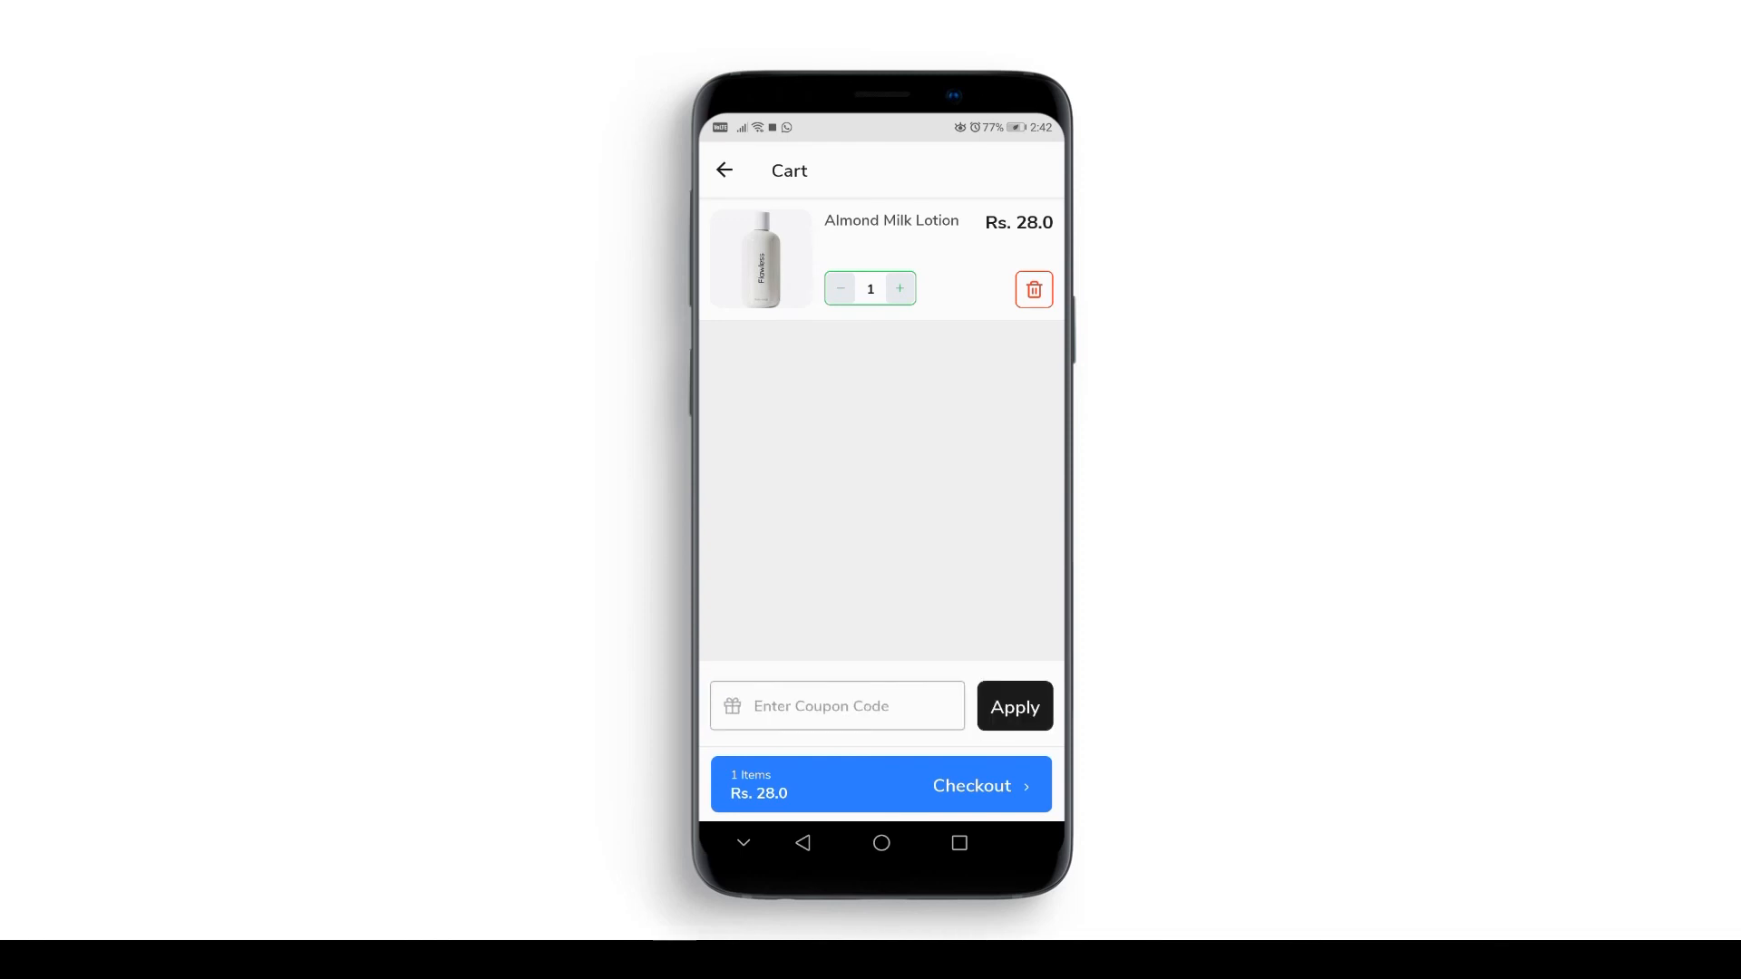
left_click(724, 170)
left_click(736, 177)
left_click(734, 173)
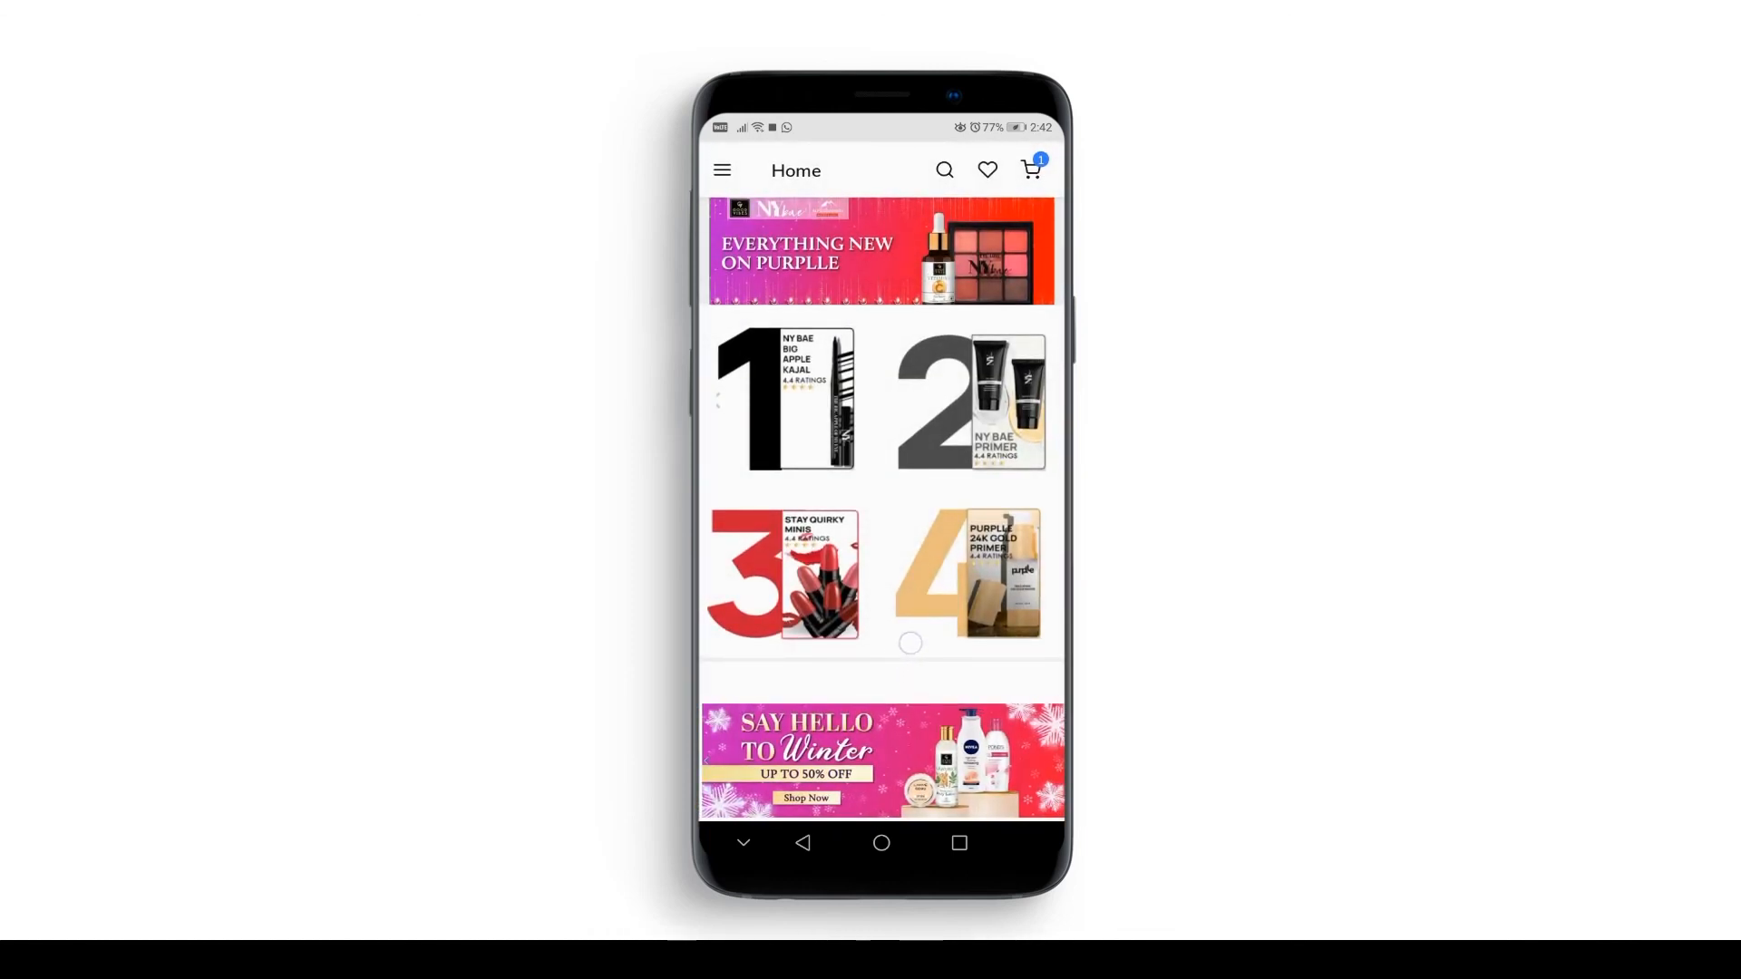
scroll(911, 608, "down", 2)
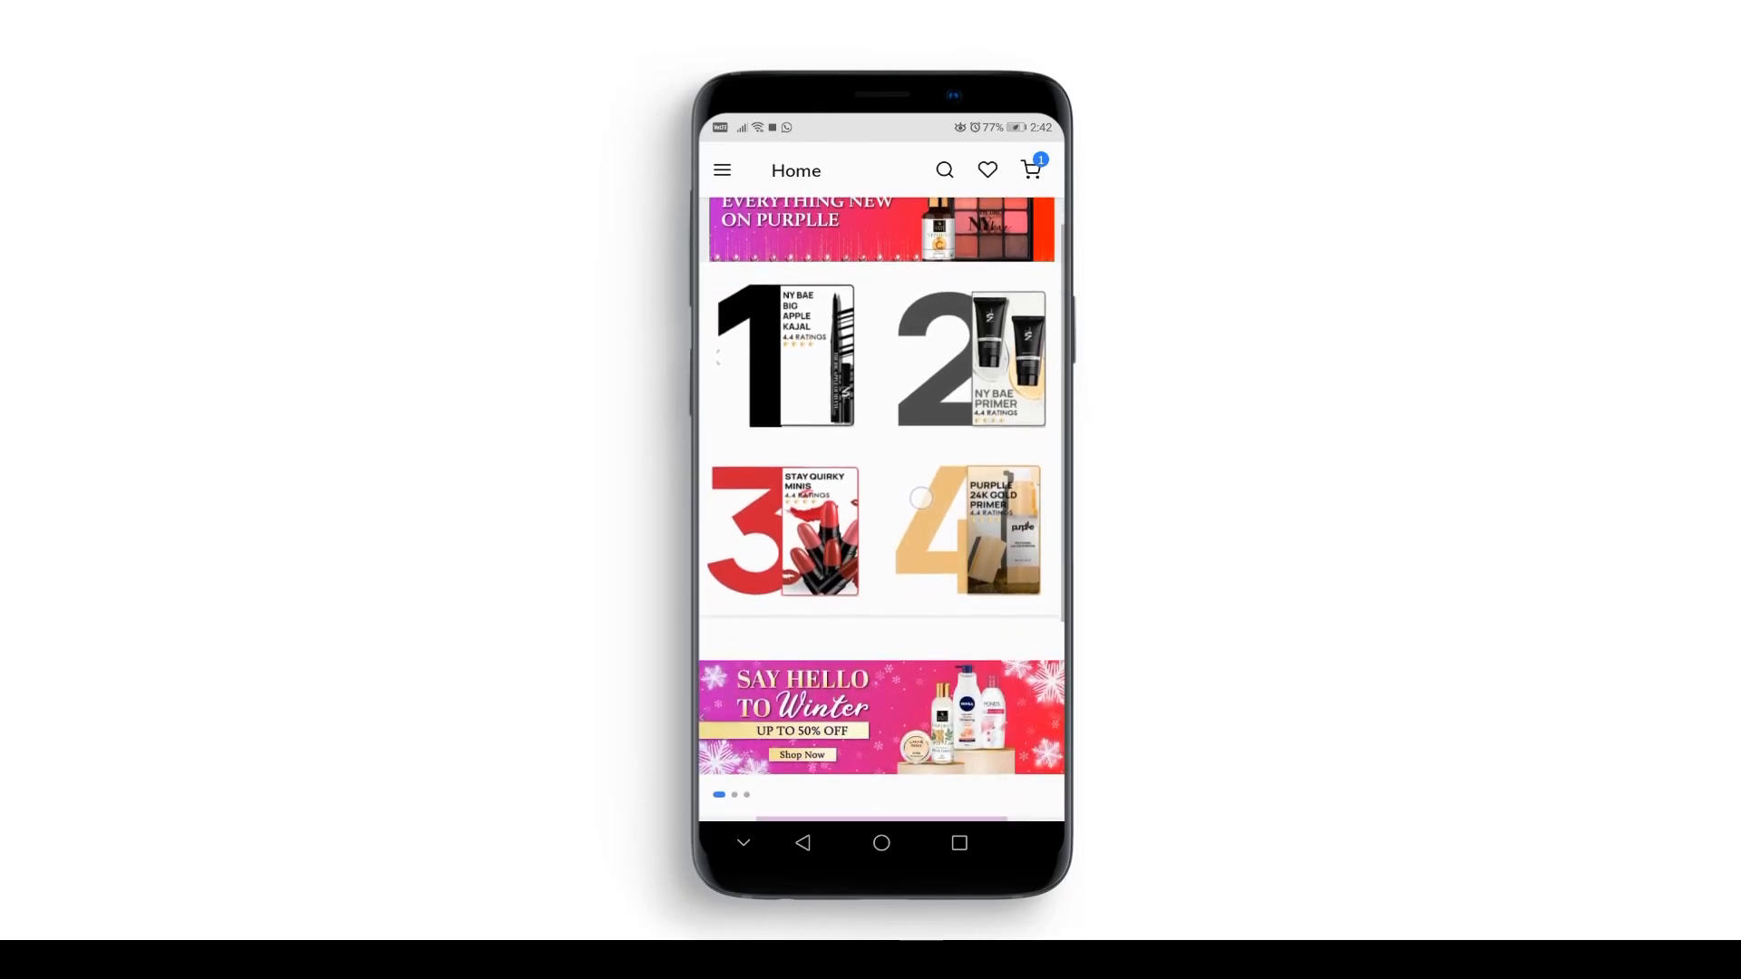